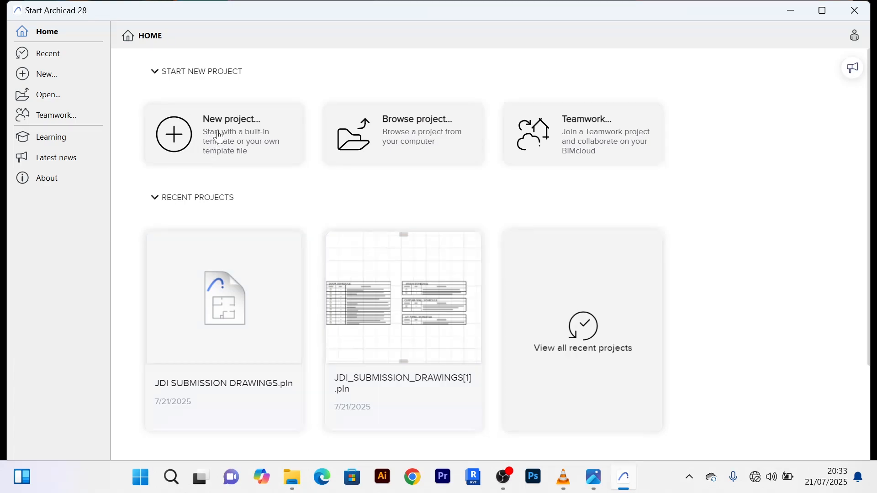
# Create a new project from the Archicad 28 Template.tpl template with the last used work environment profile
pyautogui.click(219, 137)
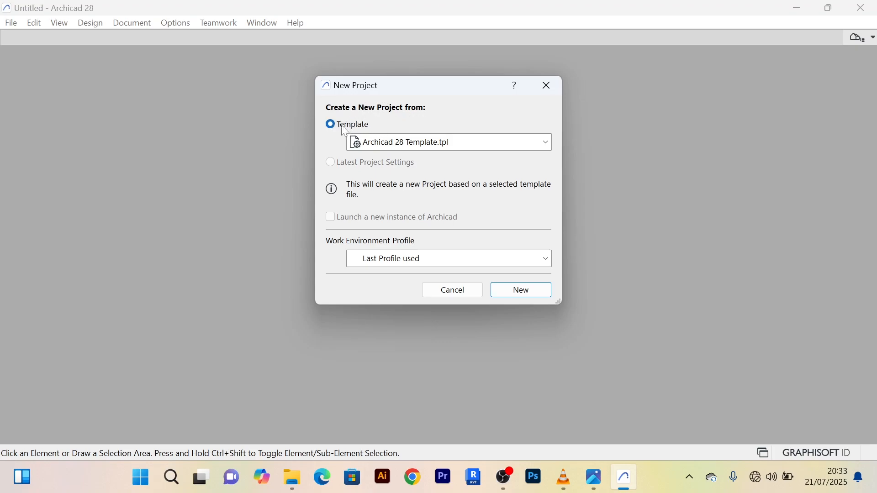
pyautogui.click(547, 141)
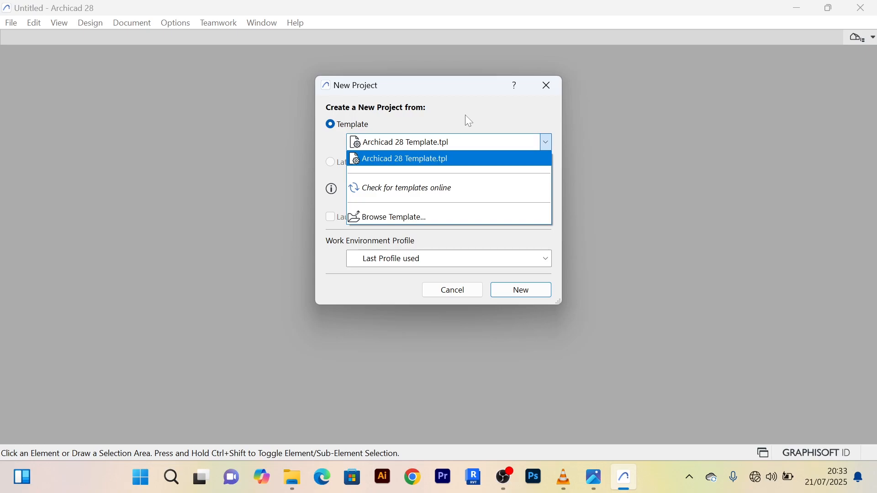
pyautogui.click(452, 130)
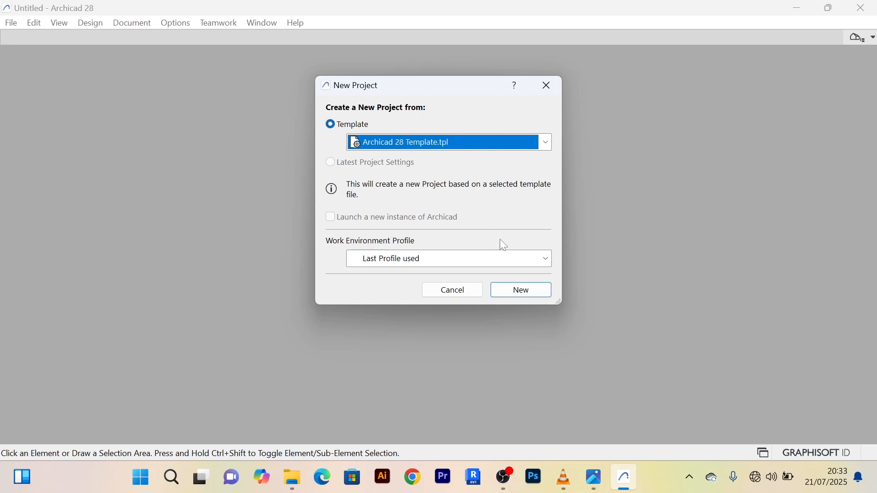
pyautogui.click(528, 292)
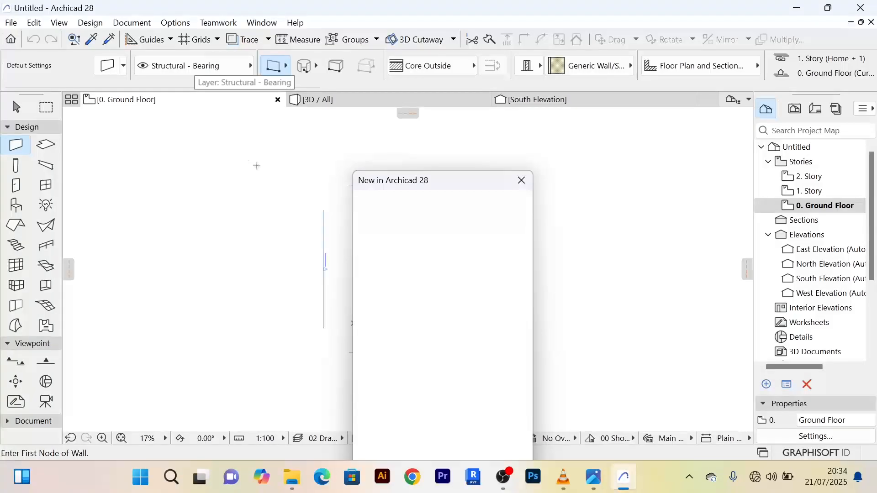
# Close the New in Archicad 28 window and collapse the Design and Viewpoint tool groups
pyautogui.moveTo(447, 193); pyautogui.dragTo(414, 102)
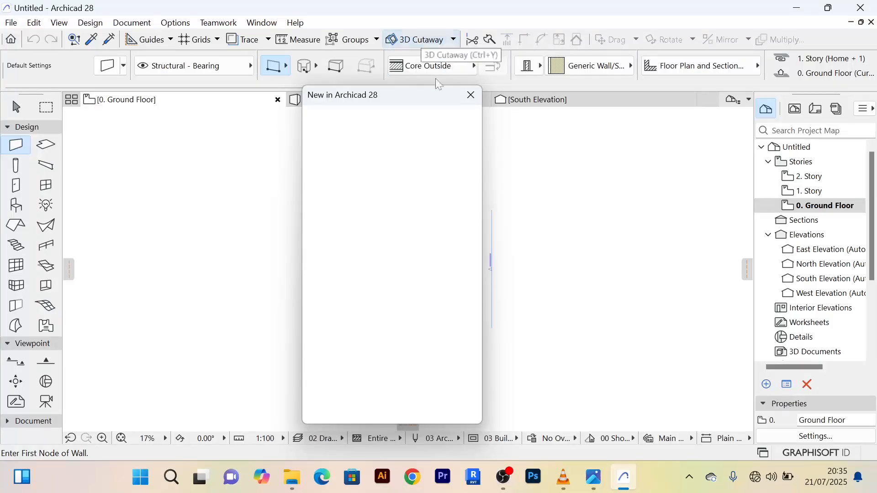
pyautogui.moveTo(388, 102); pyautogui.dragTo(372, 112)
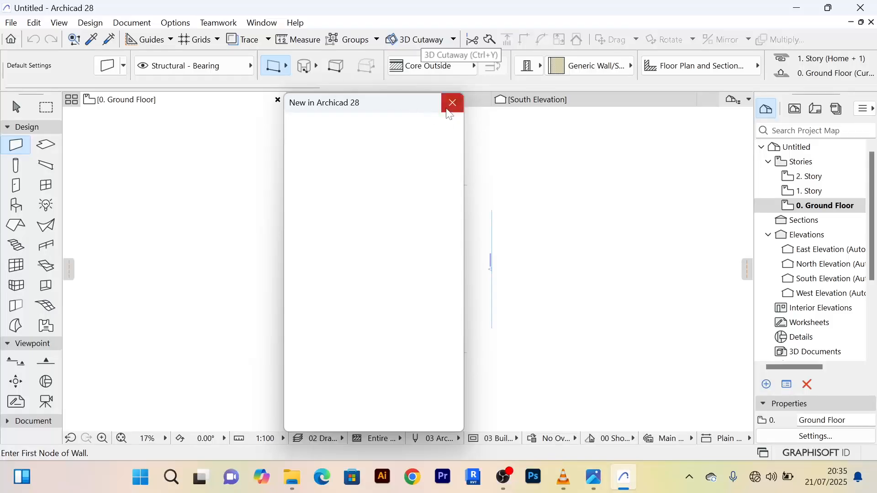
pyautogui.click(455, 105)
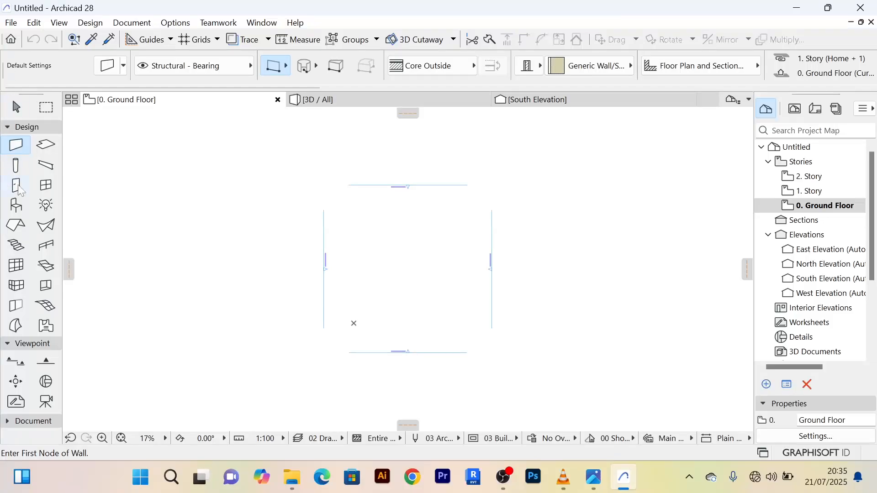
pyautogui.click(14, 128)
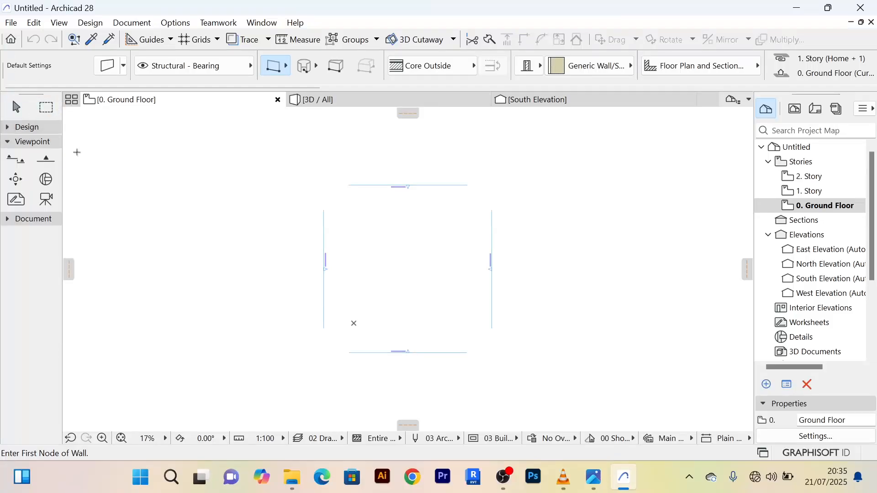
pyautogui.click(20, 142)
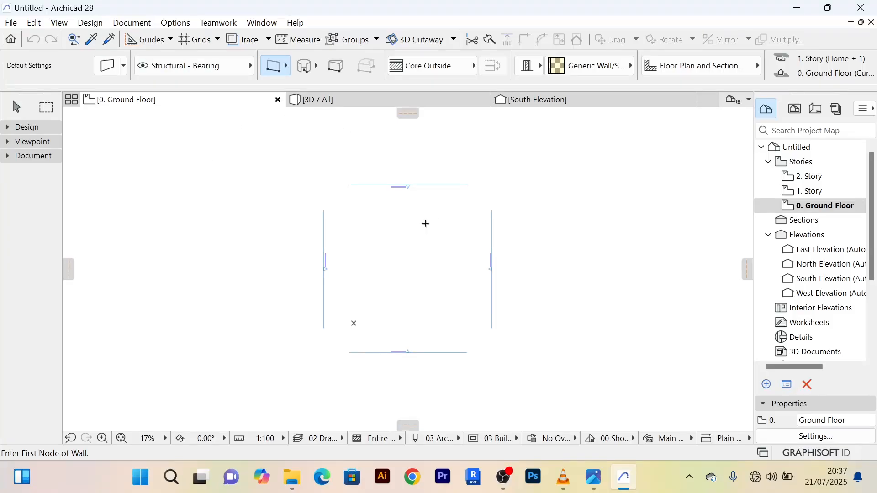
# Examine the ground floor plan with its four elevation markers, and preview the 3D and South Elevation views
pyautogui.scroll(10, 433, 202)
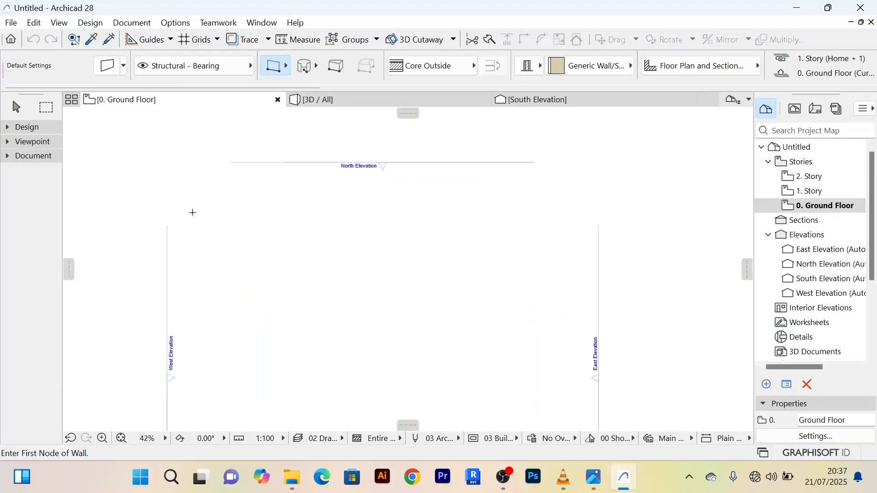
pyautogui.scroll(-8, 440, 171)
pyautogui.scroll(9, 426, 164)
pyautogui.scroll(-8, 345, 162)
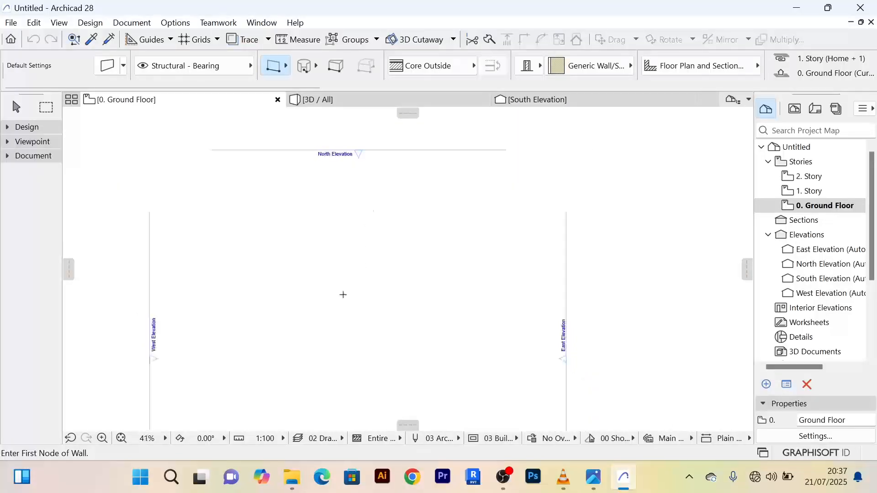
pyautogui.scroll(2, 331, 246)
pyautogui.scroll(10, 331, 246)
pyautogui.scroll(-13, 301, 231)
pyautogui.scroll(12, 361, 251)
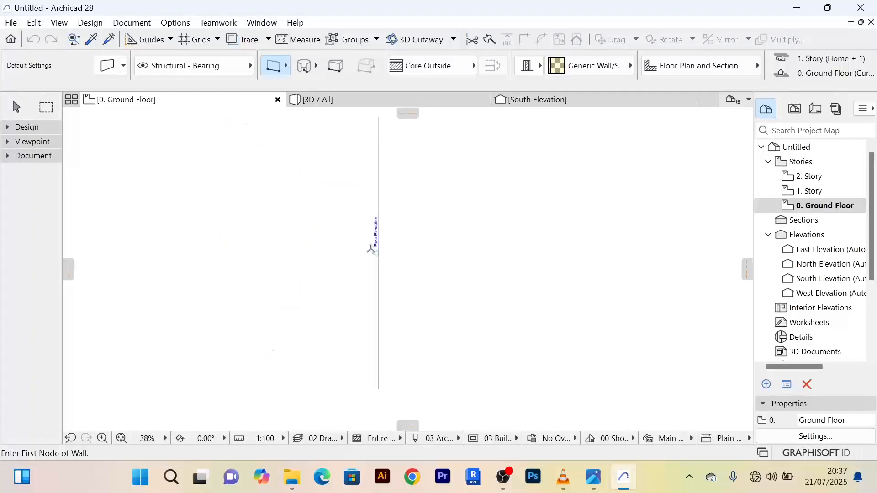
pyautogui.scroll(-6, 326, 244)
pyautogui.scroll(-2, 326, 244)
pyautogui.scroll(7, 484, 273)
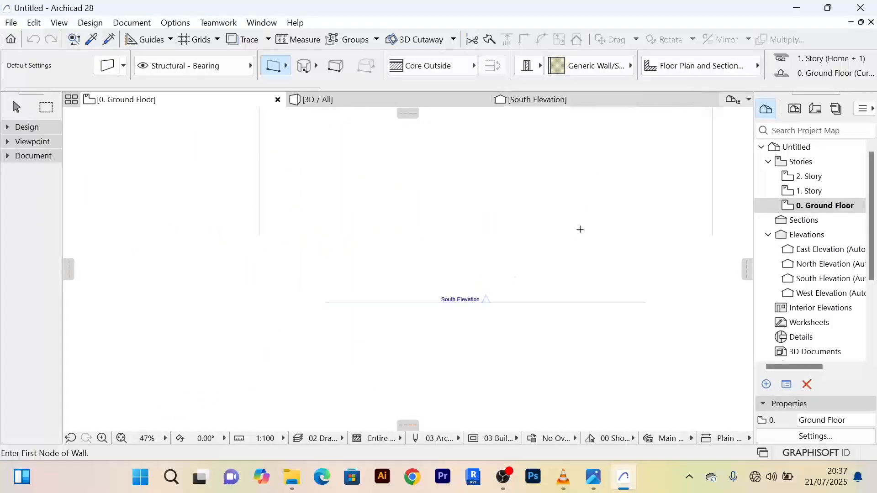
pyautogui.scroll(-7, 482, 272)
pyautogui.scroll(6, 386, 303)
pyautogui.scroll(-8, 429, 281)
pyautogui.moveTo(497, 246); pyautogui.dragTo(424, 291, button='middle')
pyautogui.scroll(4, 437, 254)
pyautogui.scroll(-4, 436, 253)
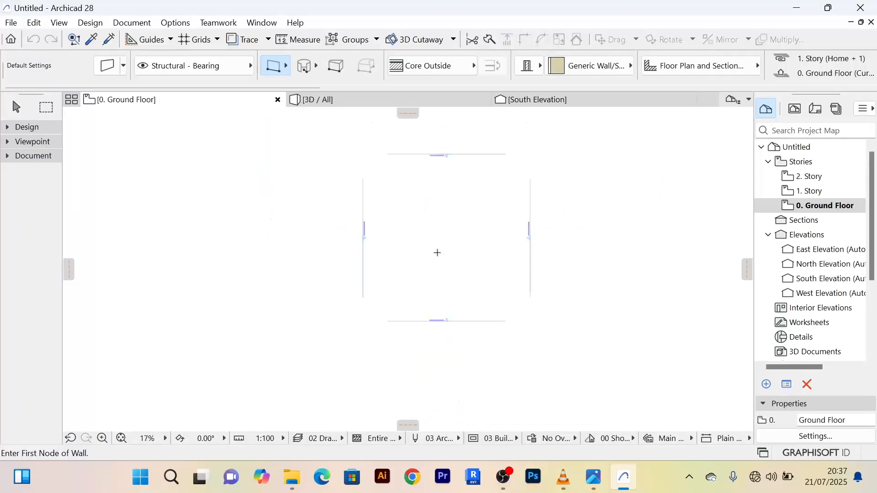
pyautogui.scroll(4, 430, 252)
pyautogui.scroll(-3, 428, 252)
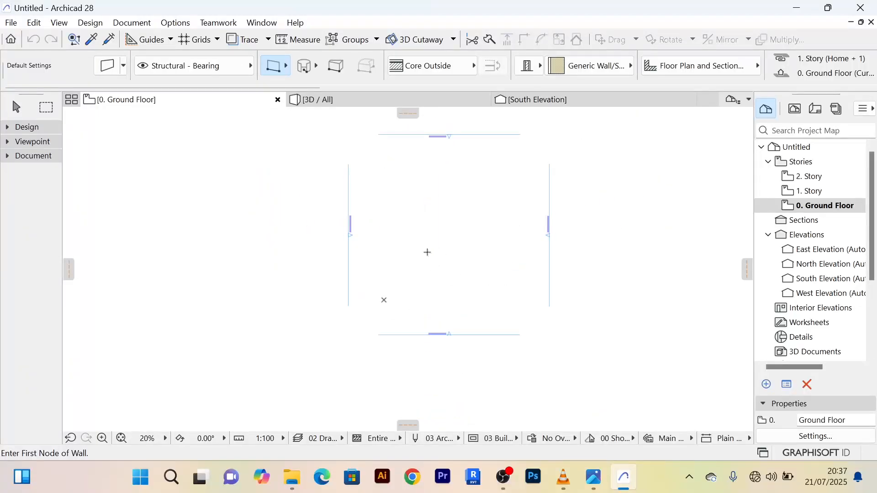
pyautogui.scroll(2, 428, 252)
pyautogui.scroll(-2, 428, 253)
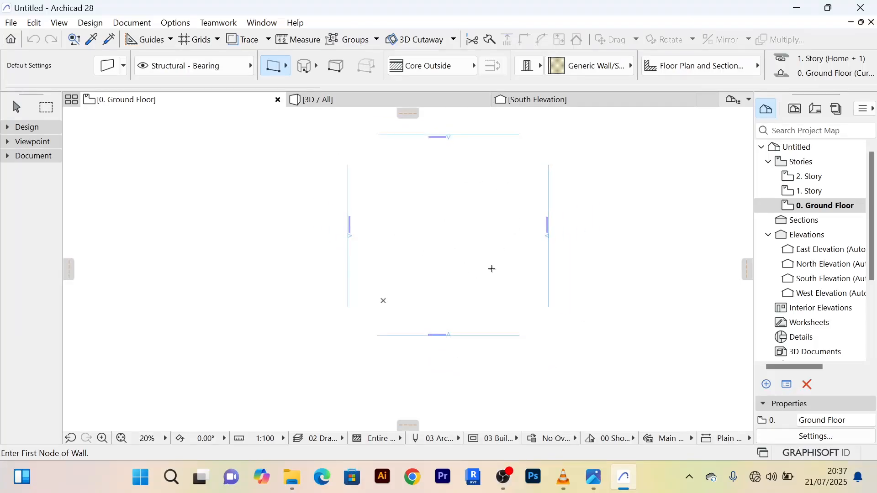
pyautogui.scroll(4, 419, 221)
pyautogui.scroll(-5, 416, 220)
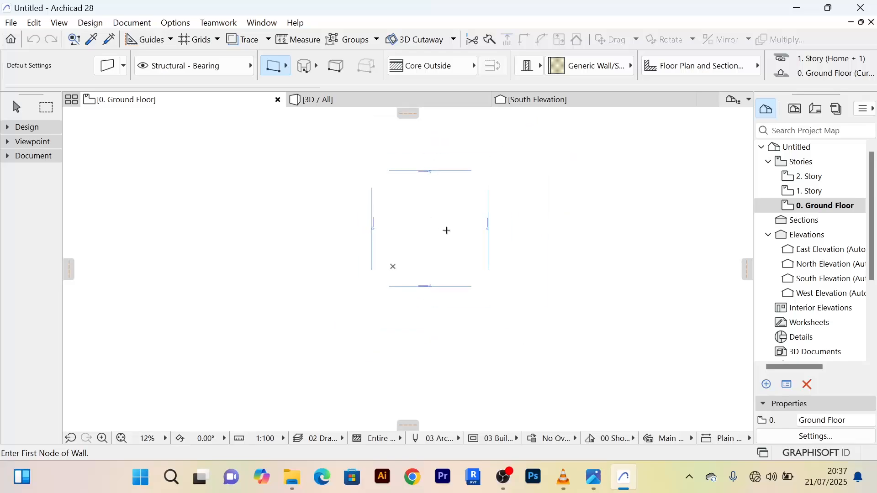
pyautogui.scroll(2, 444, 229)
pyautogui.scroll(5, 331, 230)
pyautogui.scroll(-3, 362, 194)
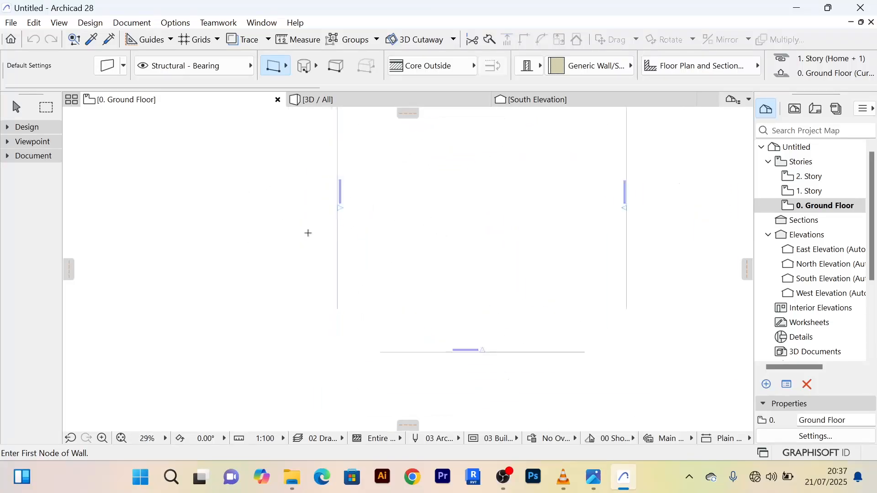
pyautogui.scroll(-2, 414, 234)
pyautogui.scroll(4, 587, 180)
pyautogui.scroll(-4, 583, 191)
pyautogui.scroll(3, 399, 207)
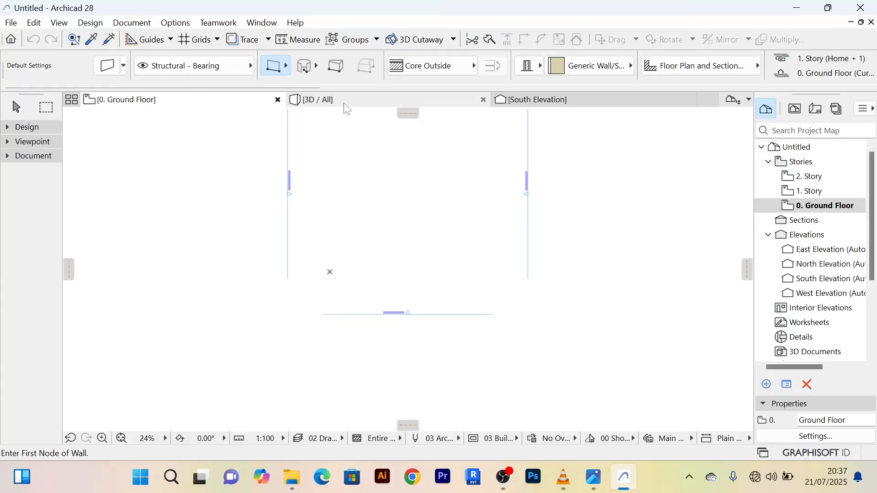
pyautogui.moveTo(345, 109)
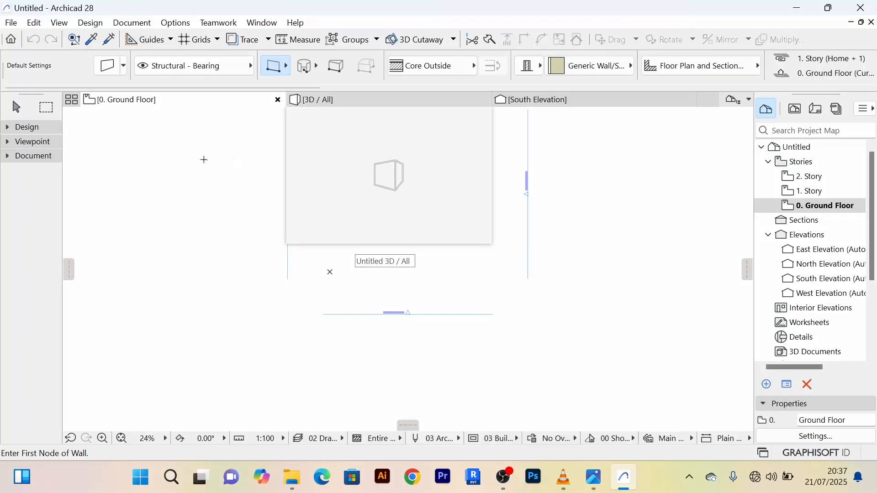
pyautogui.moveTo(555, 107)
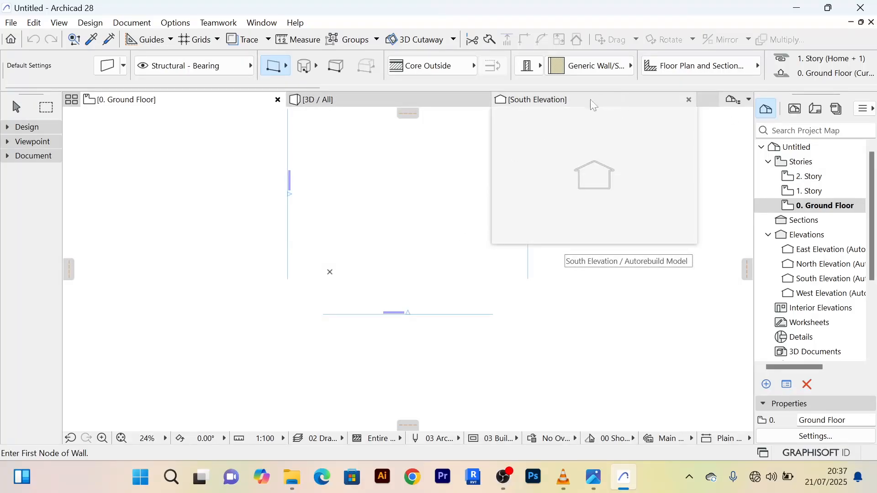
pyautogui.scroll(-2, 497, 165)
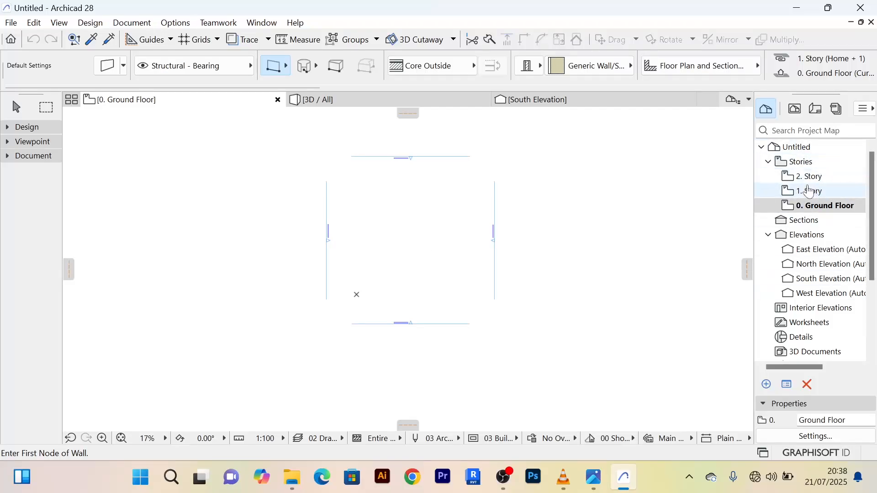
# Collapse the Stories, Elevations and 3D branches of the project map
pyautogui.click(834, 206)
pyautogui.click(818, 207)
pyautogui.click(770, 162)
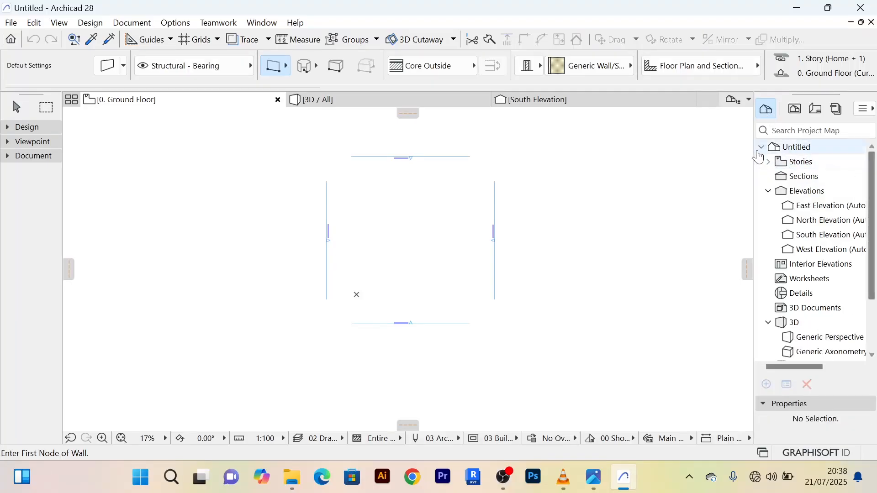
pyautogui.click(766, 149)
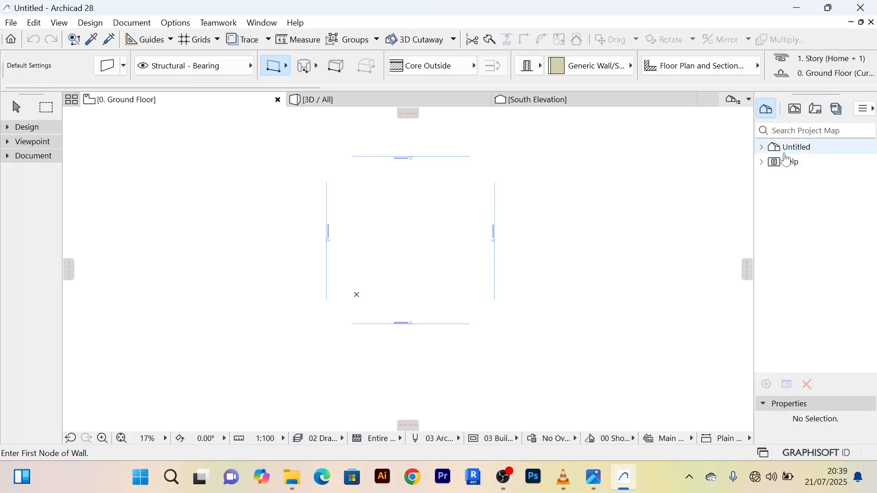
pyautogui.click(762, 148)
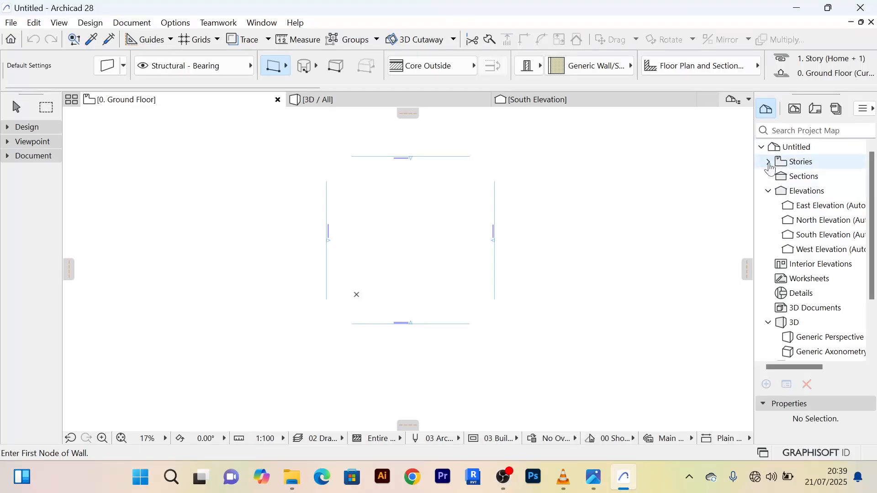
pyautogui.click(768, 192)
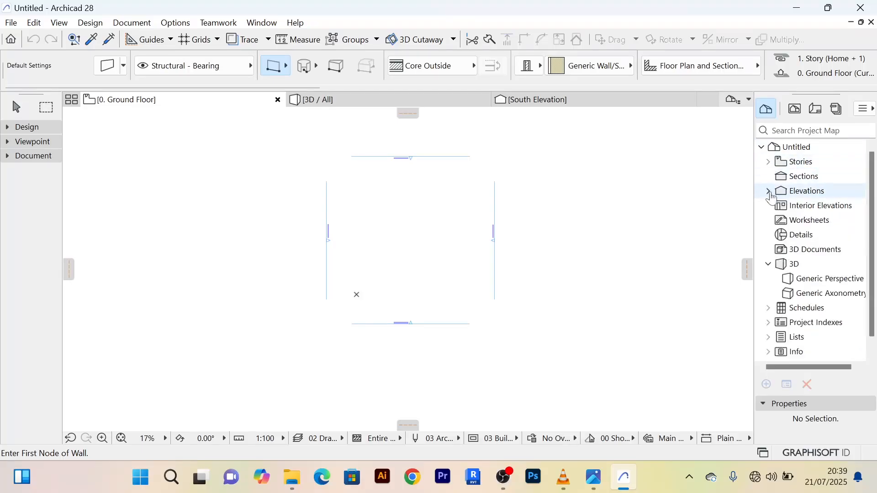
pyautogui.click(770, 265)
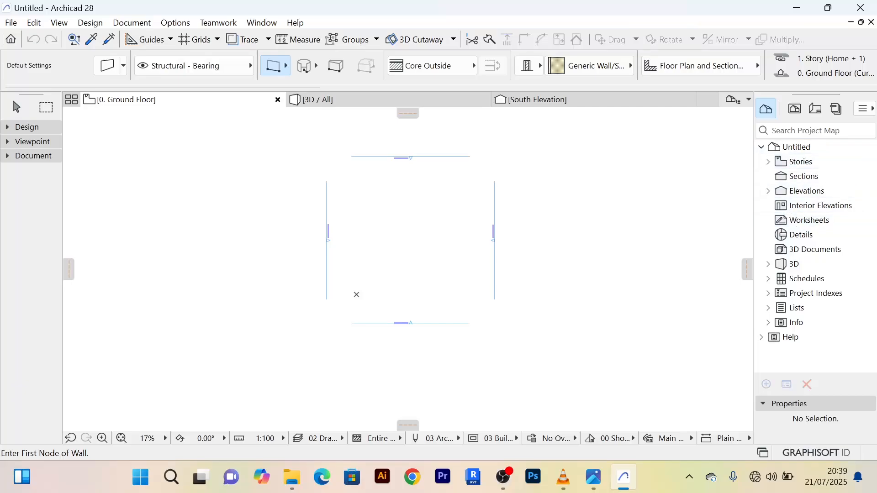
# Open the Story Settings from the Ground Floor story and name story 1 Roof Level
pyautogui.click(769, 163)
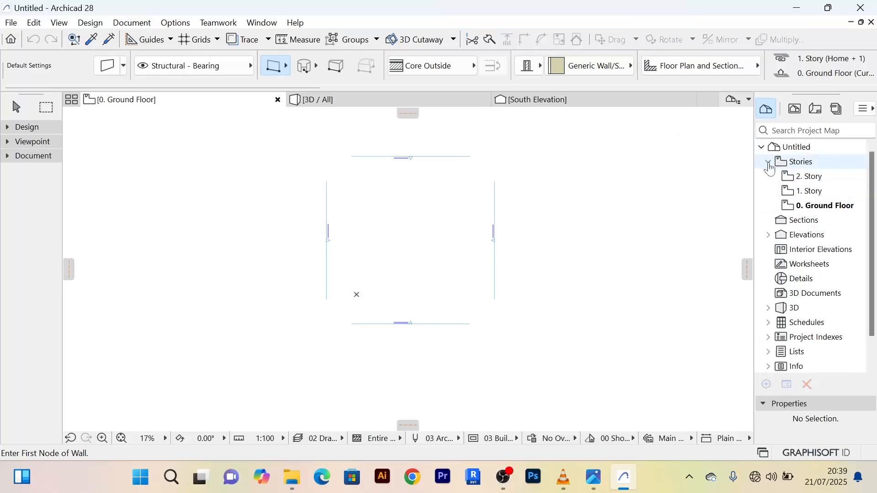
pyautogui.rightClick(818, 207)
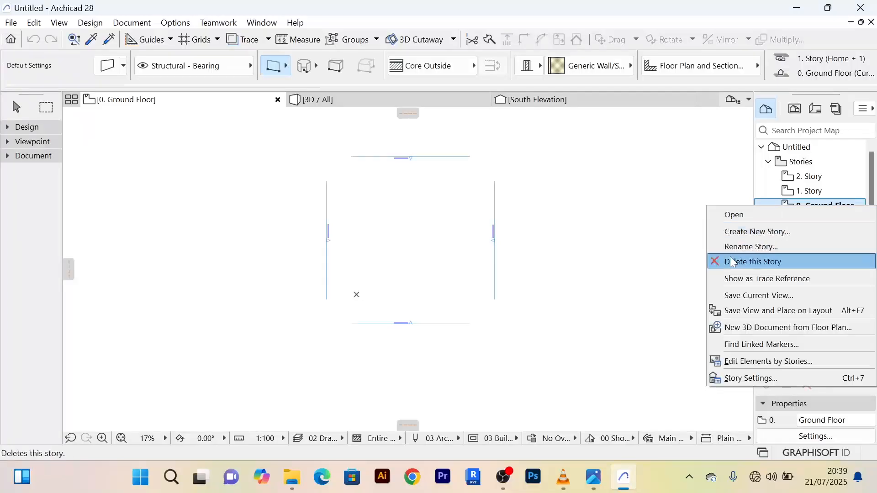
pyautogui.click(752, 378)
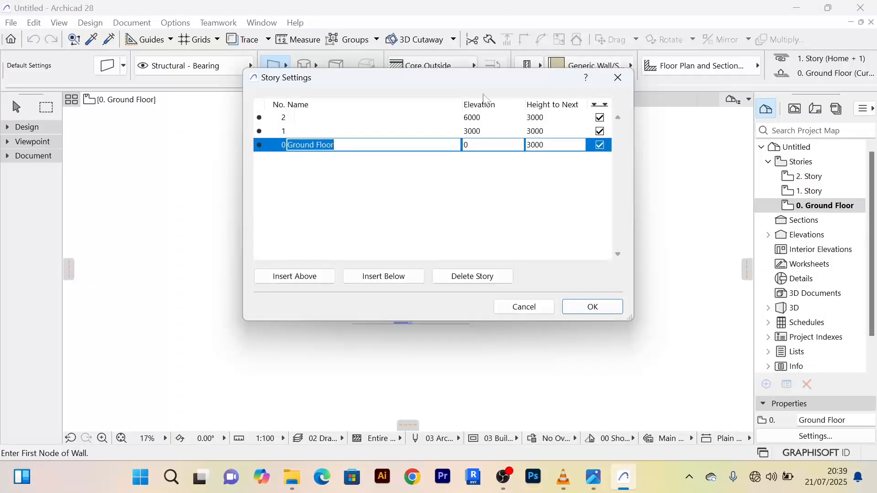
pyautogui.moveTo(407, 78); pyautogui.dragTo(406, 115)
pyautogui.click(351, 169)
pyautogui.click(371, 156)
pyautogui.click(368, 184)
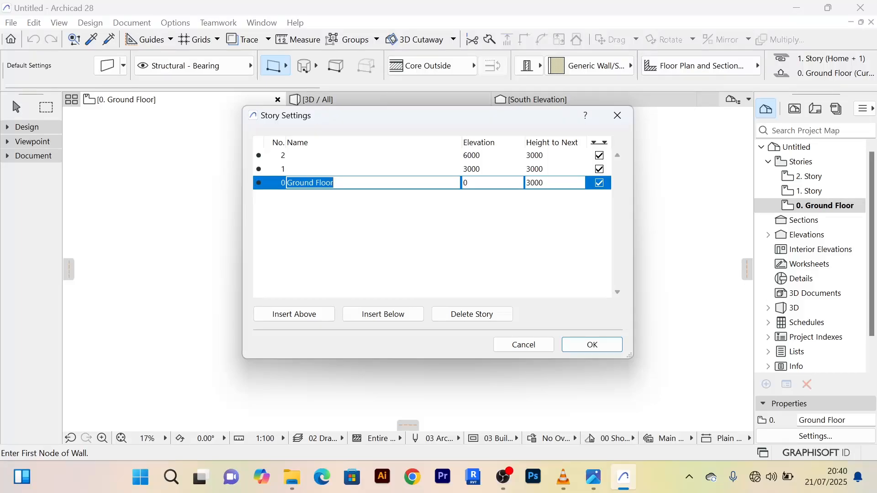
pyautogui.click(338, 170)
pyautogui.click(339, 174)
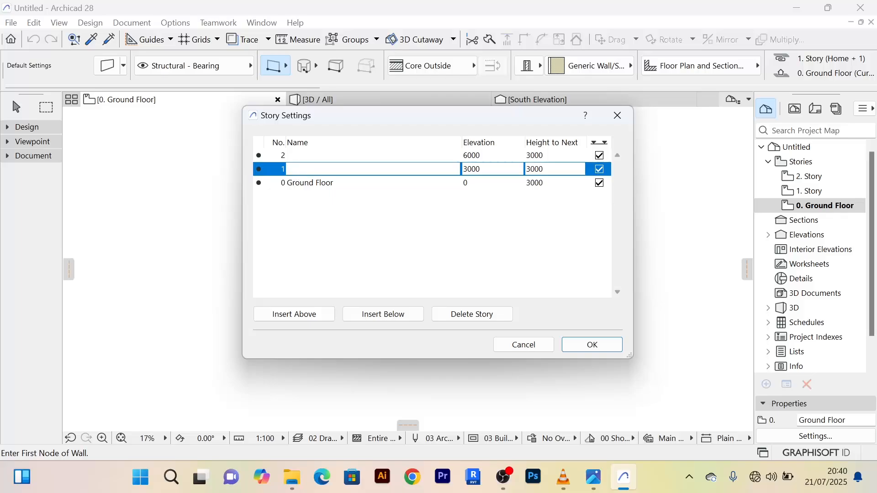
pyautogui.write('Roof Leve')
pyautogui.hotkey('ctrl', 'a')
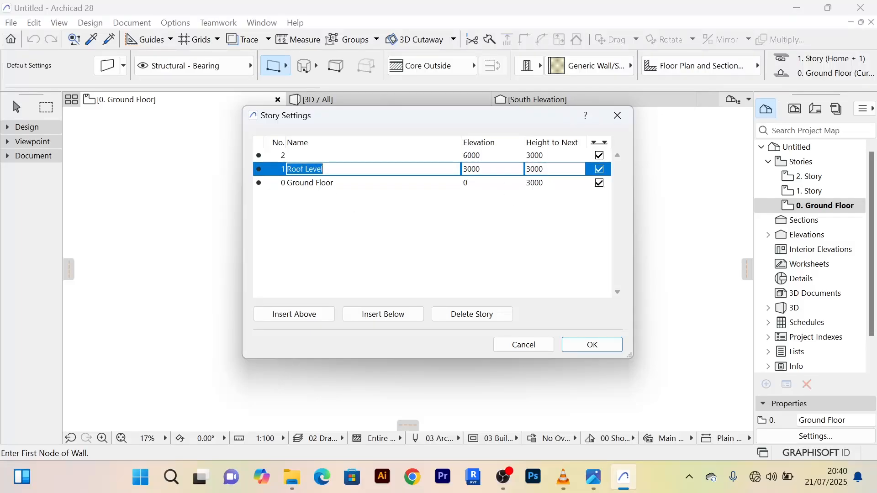
# Set the Roof Level story's elevation to 3500
pyautogui.click(484, 169)
pyautogui.moveTo(484, 169); pyautogui.dragTo(462, 169)
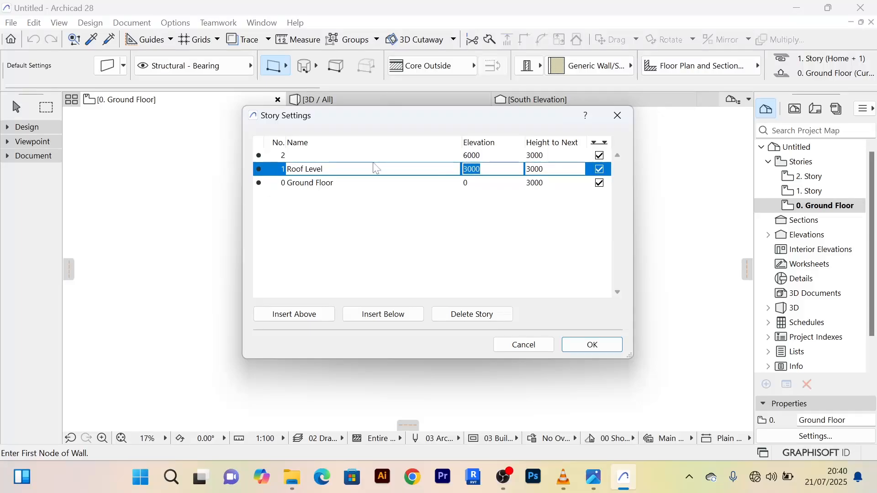
pyautogui.write('3500')
pyautogui.press('Return')
# Set the Roof Level story's height to next to 3500
pyautogui.click(556, 169)
pyautogui.doubleClick(538, 169)
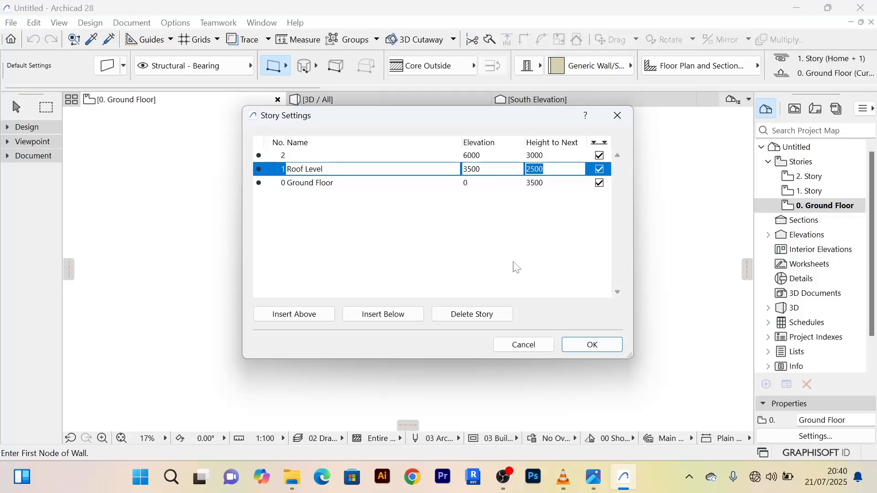
pyautogui.write('3500')
pyautogui.press('Return')
# Insert a story below the Ground Floor and name it Foundation Level
pyautogui.click(344, 187)
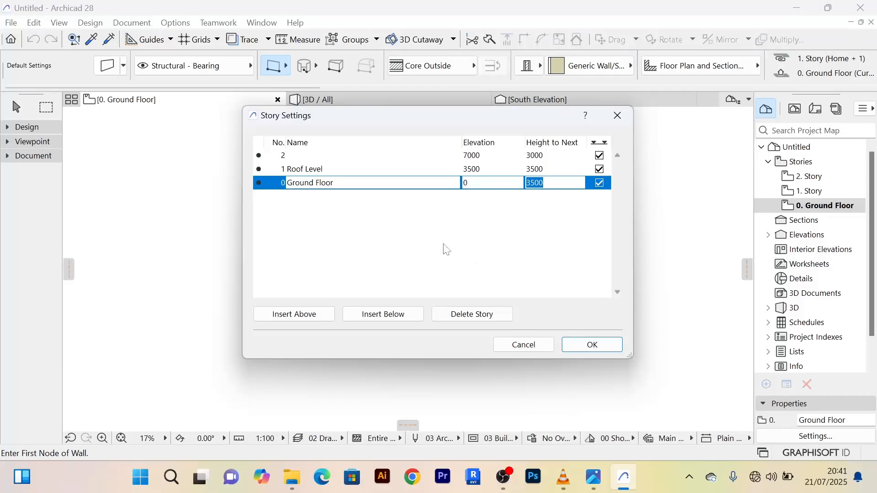
pyautogui.click(384, 315)
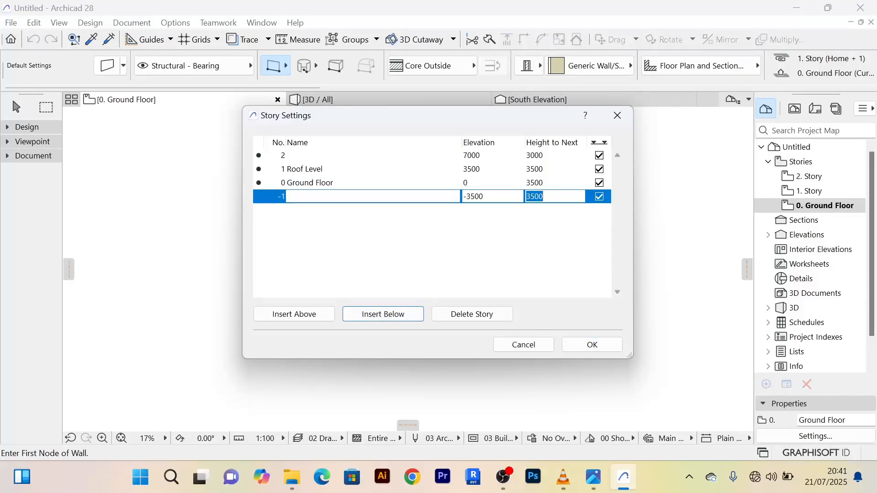
pyautogui.click(329, 196)
pyautogui.write('F')
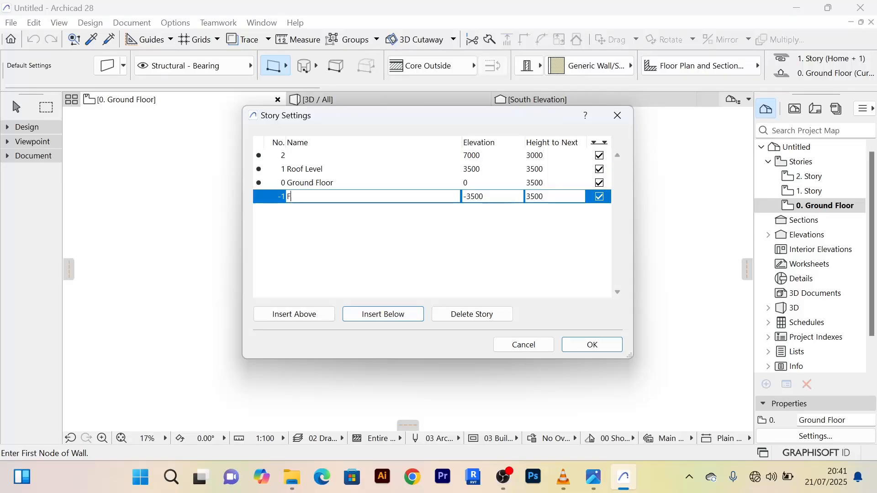
pyautogui.write('oundation')
pyautogui.write('Level')
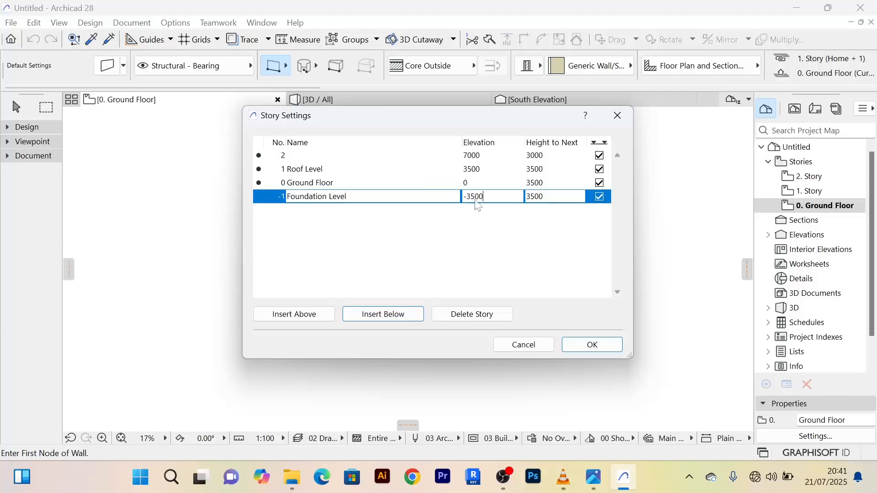
# Set the Foundation Level story's elevation to -1500
pyautogui.press('BackSpace')
pyautogui.write('1')
pyautogui.press('Return')
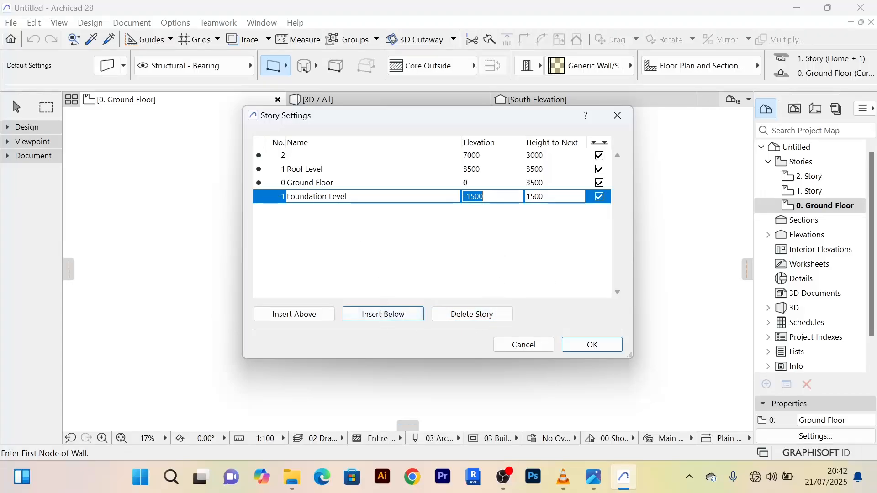
# Delete the unnamed story 2 and apply the story settings, accepting the permanent deletion
pyautogui.click(280, 157)
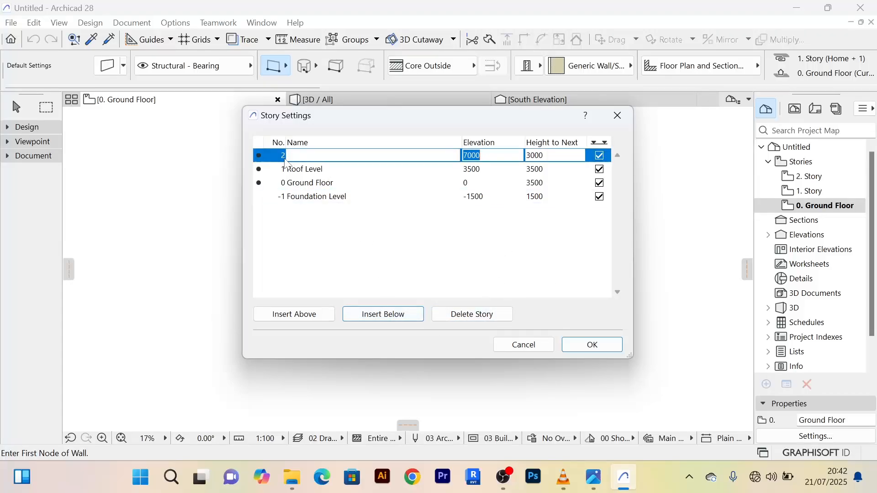
pyautogui.click(481, 320)
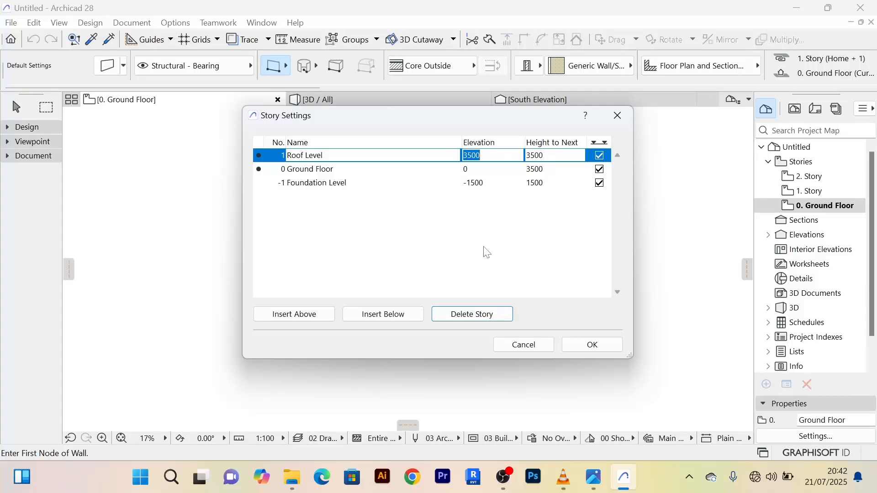
pyautogui.click(602, 346)
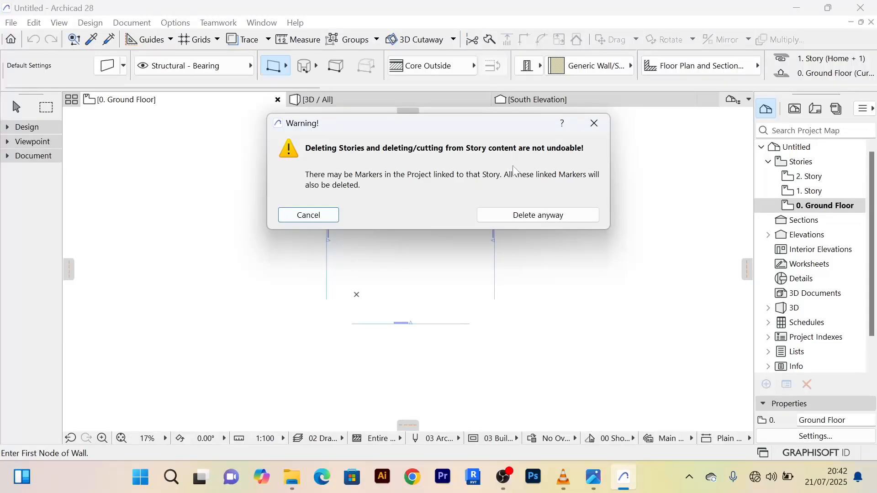
pyautogui.click(562, 221)
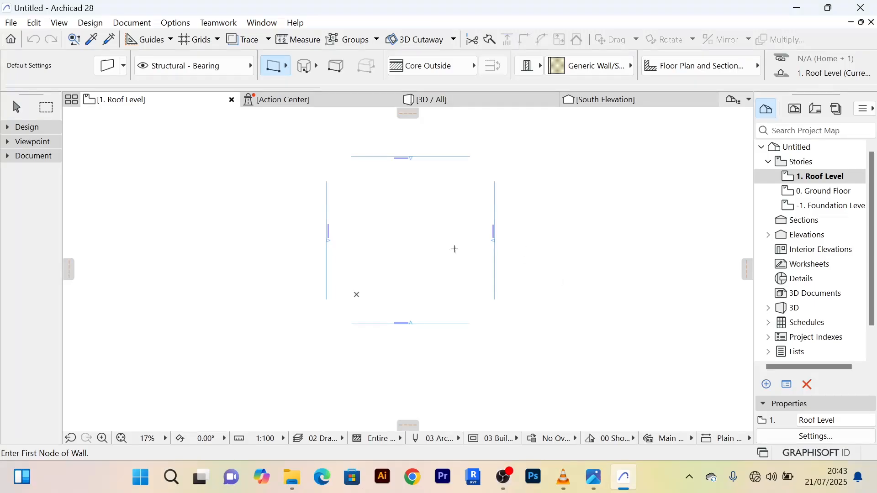
pyautogui.scroll(5, 431, 248)
pyautogui.scroll(-5, 430, 242)
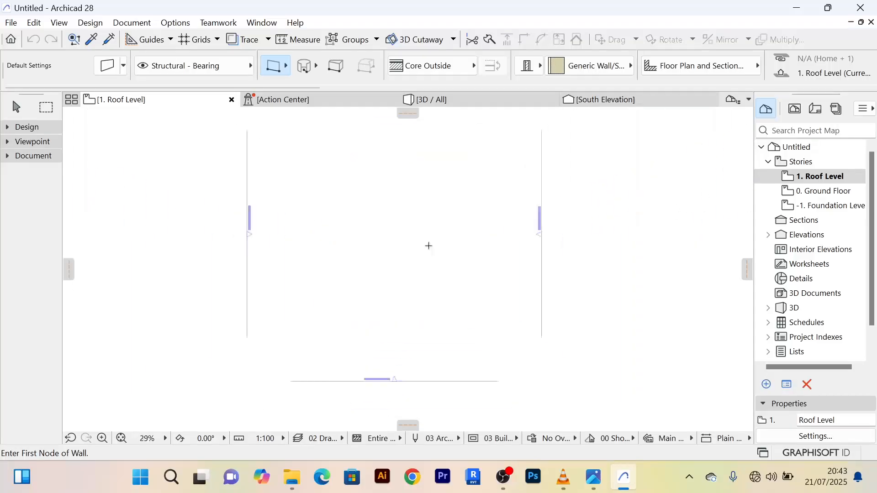
pyautogui.moveTo(430, 239); pyautogui.dragTo(354, 248, button='middle')
pyautogui.scroll(3, 344, 253)
pyautogui.scroll(-1, 343, 254)
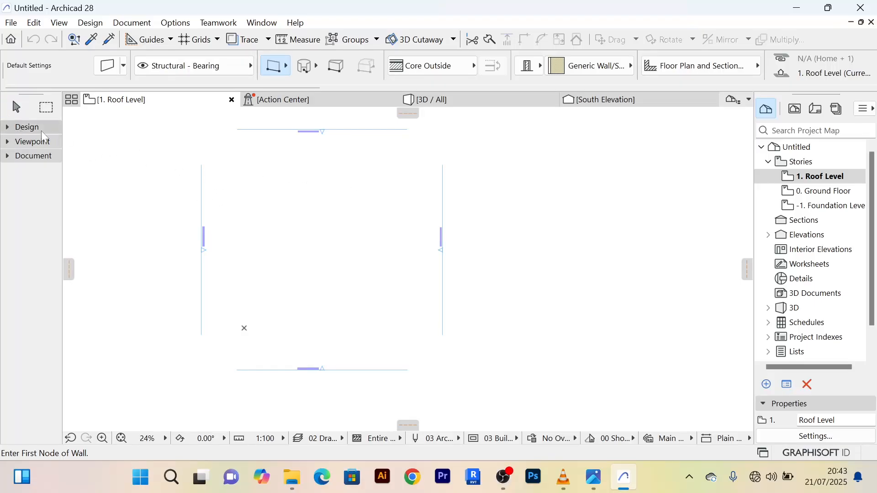
# Expand the Design tools in the toolbox and widen it until the tools are listed with names in two columns
pyautogui.click(9, 132)
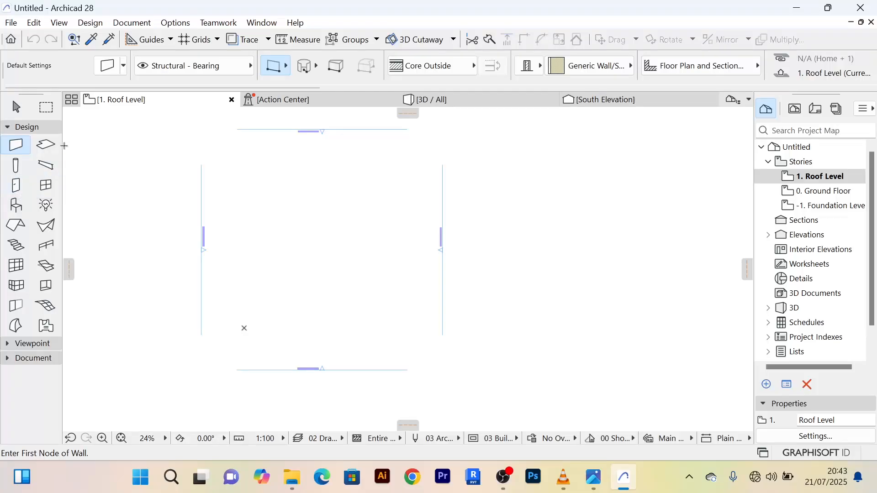
pyautogui.moveTo(62, 144); pyautogui.dragTo(91, 143)
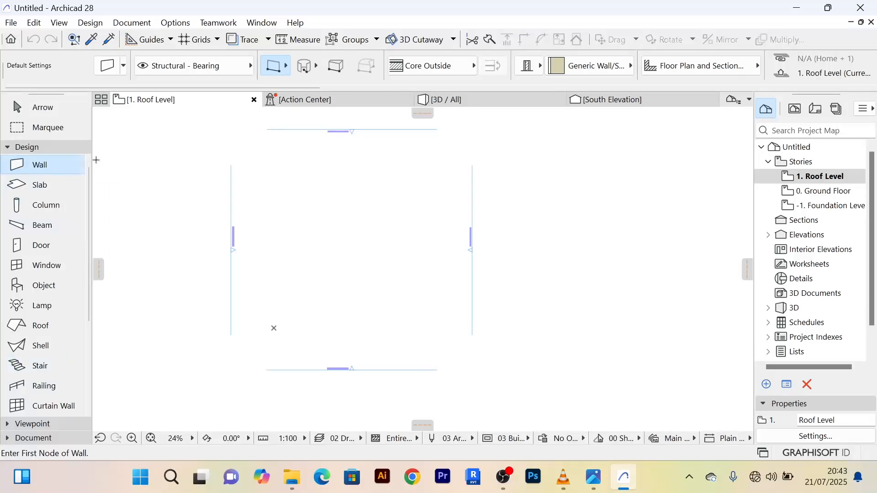
pyautogui.moveTo(90, 153); pyautogui.dragTo(143, 153)
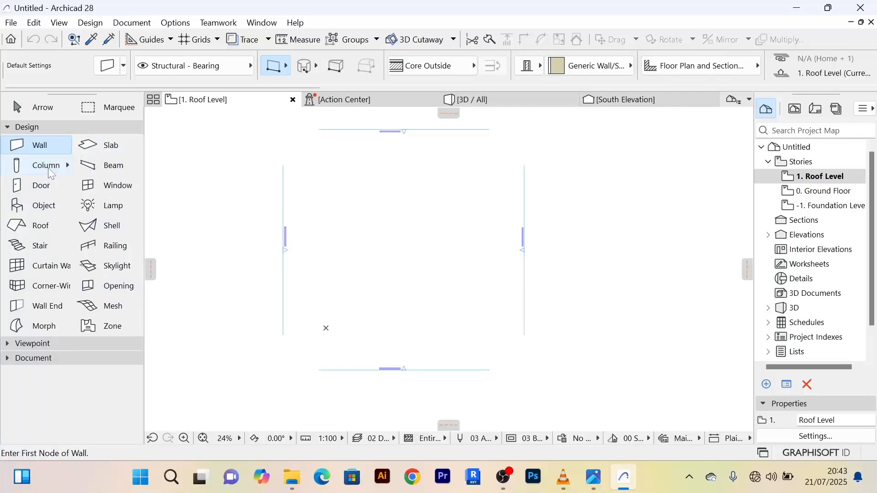
pyautogui.doubleClick(44, 145)
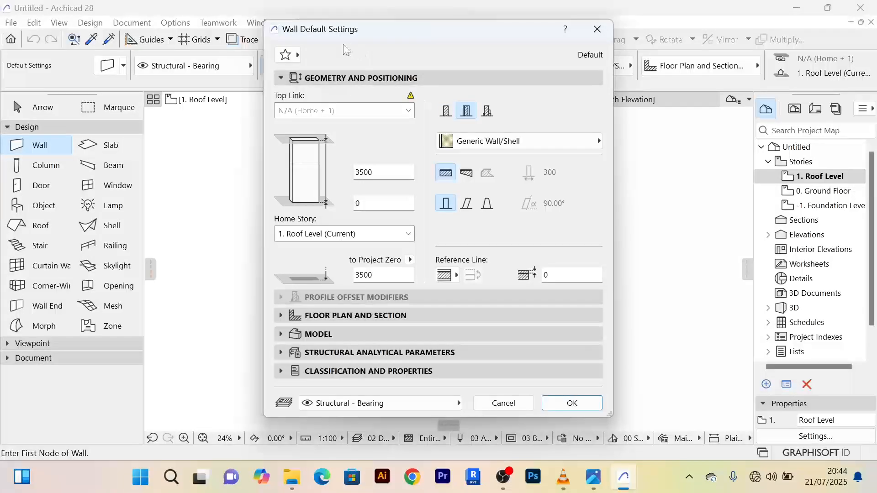
pyautogui.click(597, 28)
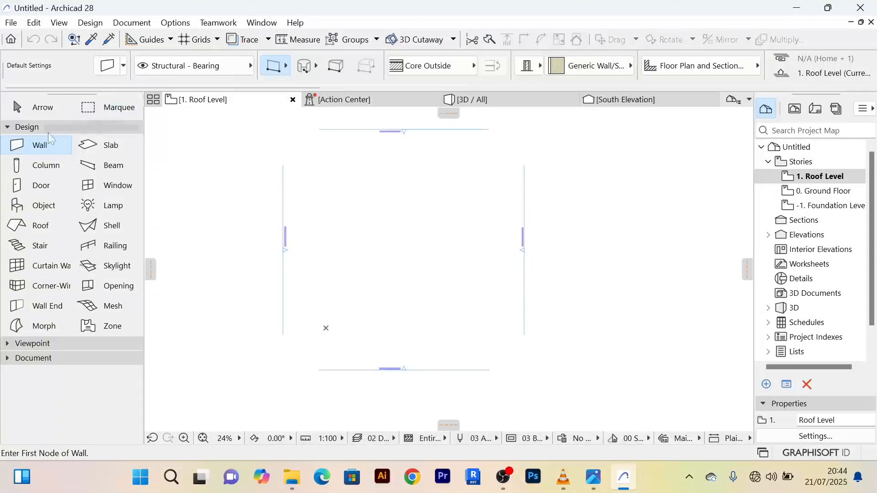
pyautogui.click(108, 67)
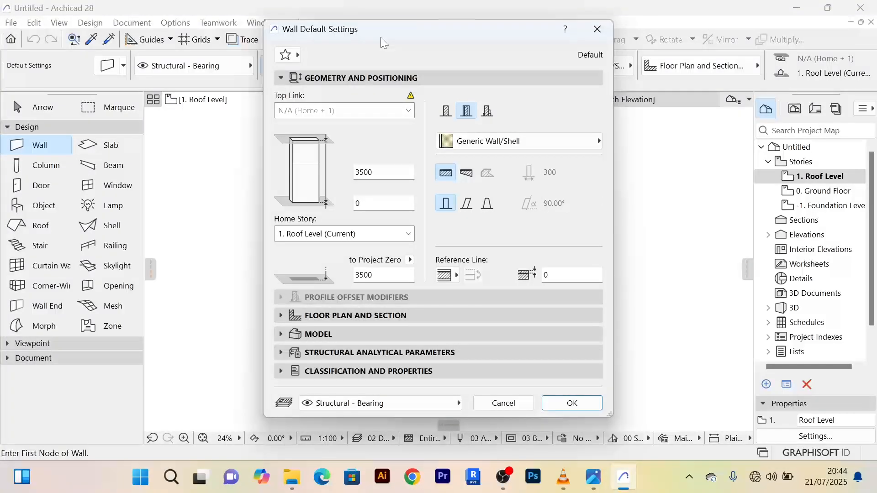
pyautogui.moveTo(392, 36); pyautogui.dragTo(389, 34)
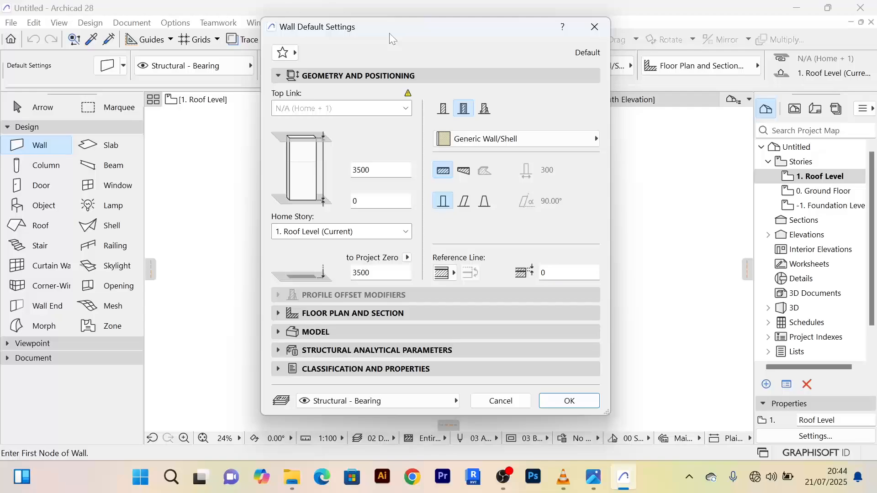
pyautogui.click(443, 109)
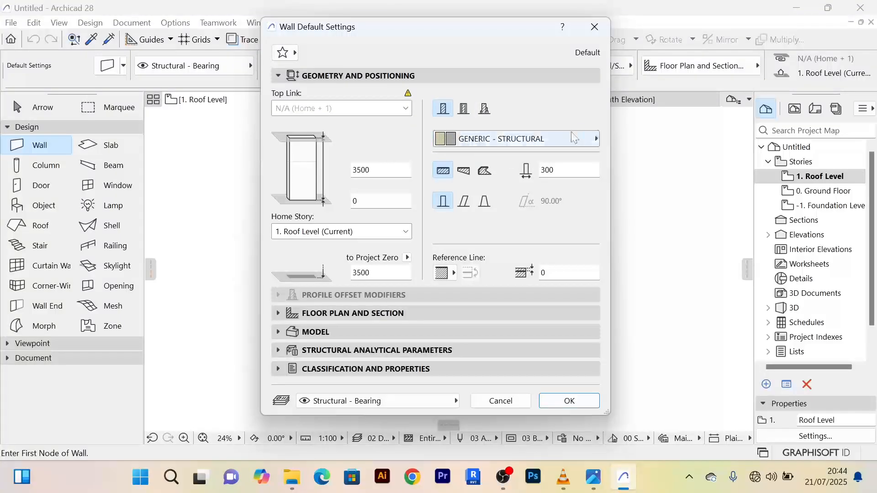
pyautogui.click(596, 139)
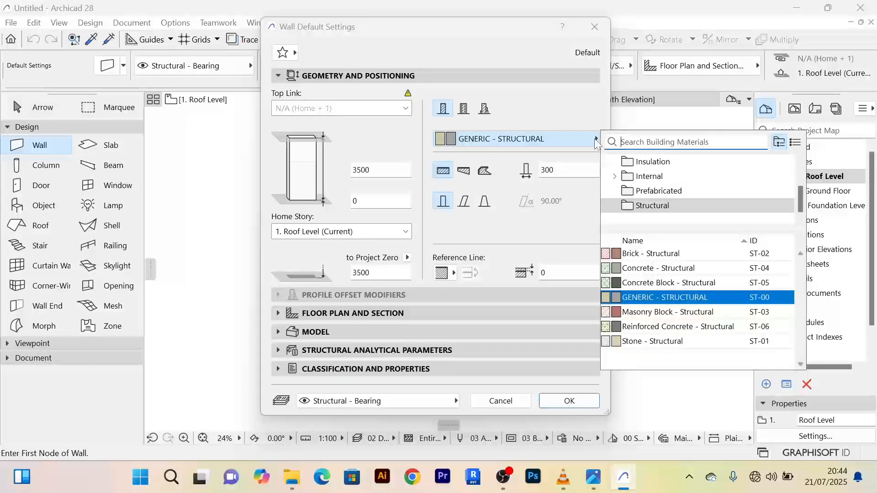
pyautogui.click(650, 255)
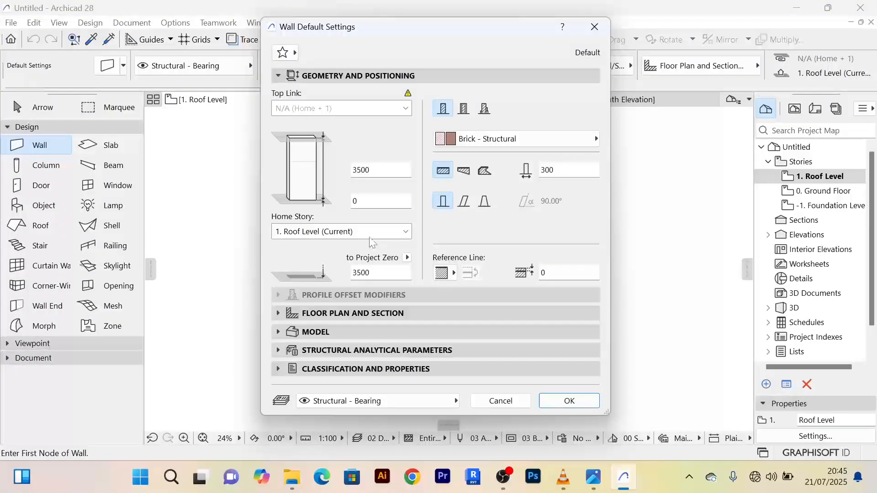
pyautogui.moveTo(410, 29); pyautogui.dragTo(554, 25)
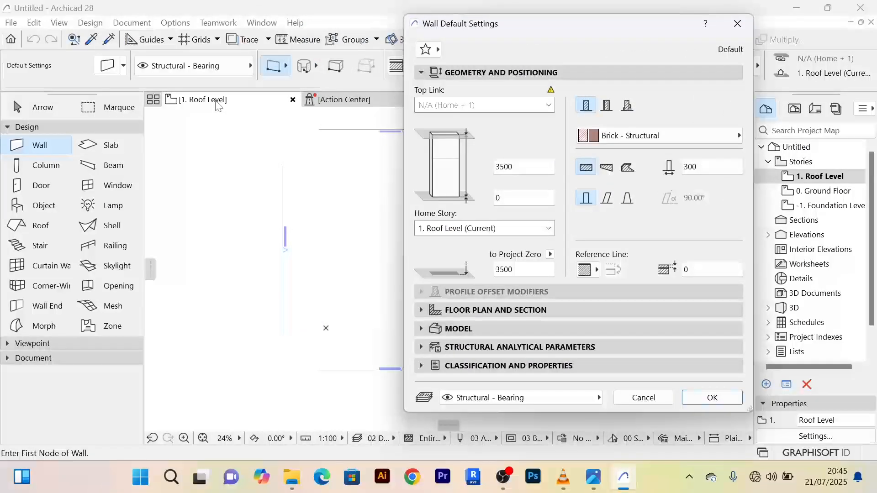
pyautogui.moveTo(533, 30); pyautogui.dragTo(451, 26)
pyautogui.click(654, 22)
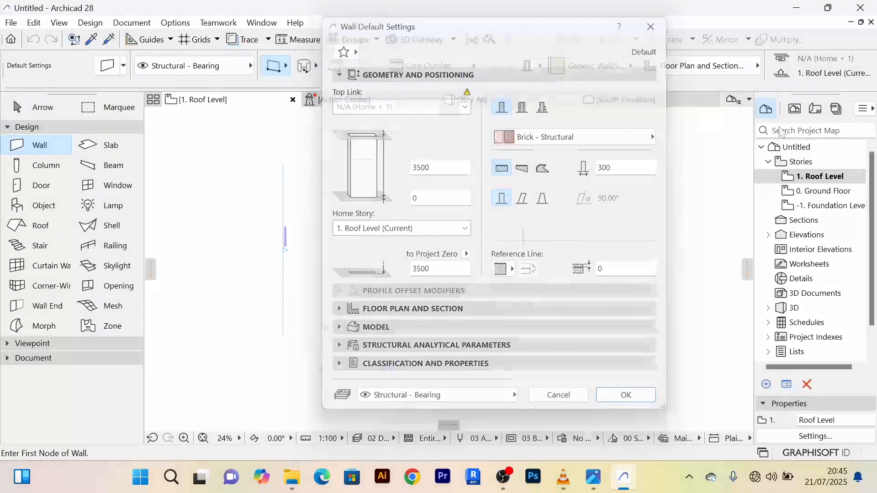
# Switch to the Ground Floor plan and set the default wall to a basic structure in Brick - Structural
pyautogui.doubleClick(830, 199)
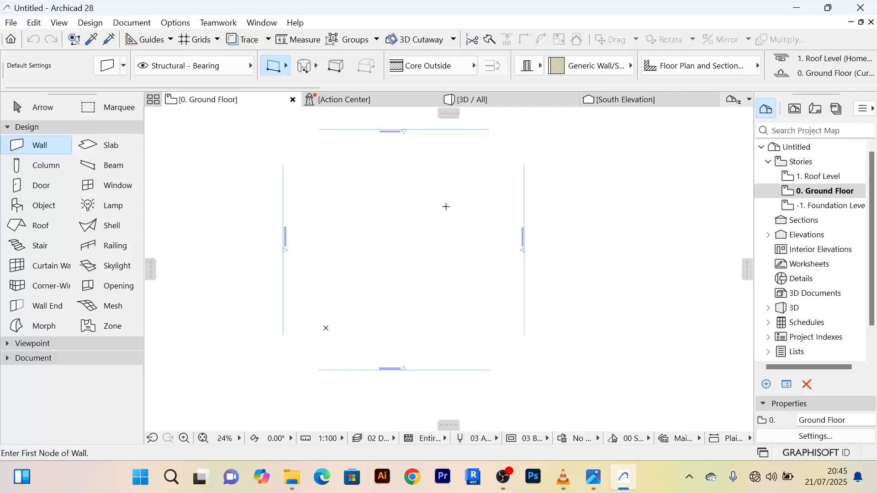
pyautogui.rightClick(41, 148)
pyautogui.click(40, 148)
pyautogui.doubleClick(40, 148)
pyautogui.moveTo(499, 32); pyautogui.dragTo(476, 27)
pyautogui.click(478, 101)
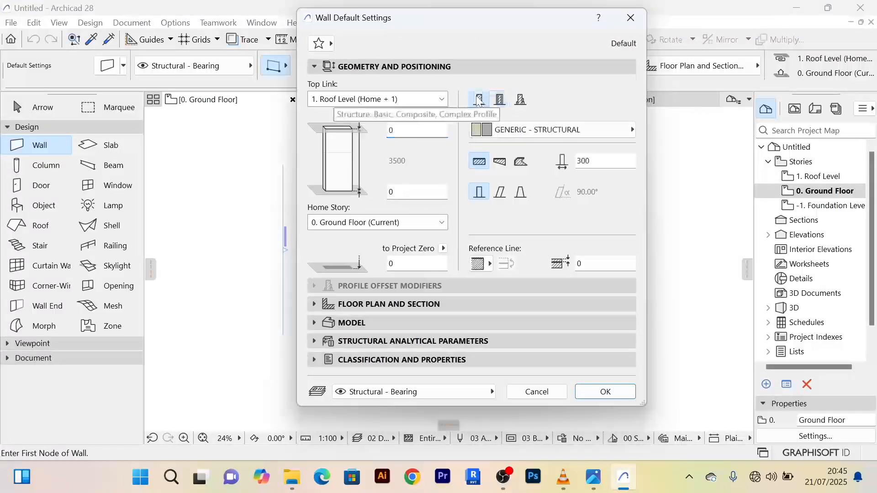
pyautogui.click(548, 131)
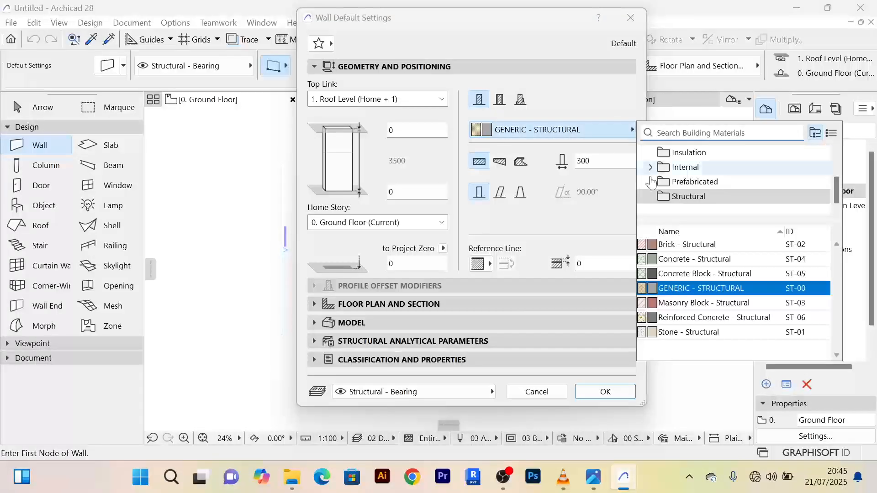
pyautogui.click(677, 245)
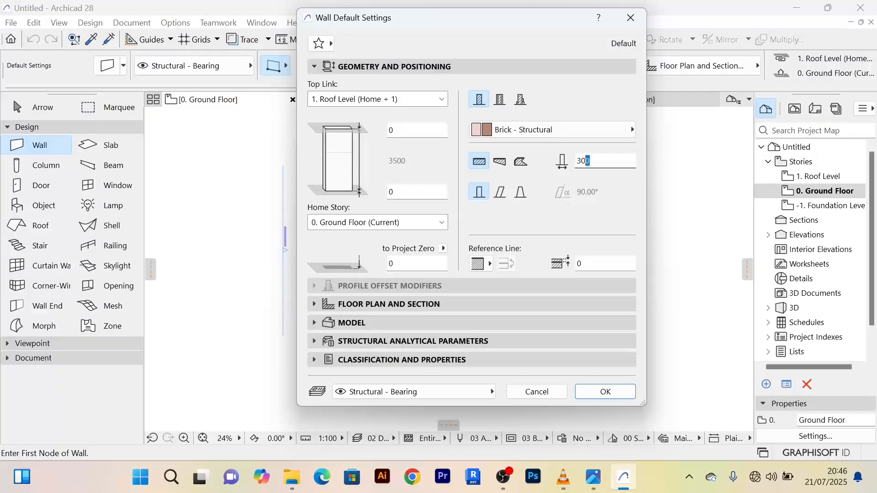
# Set the default wall's thickness to 200 and its reference line to Center
pyautogui.doubleClick(583, 161)
pyautogui.write('200')
pyautogui.click(490, 266)
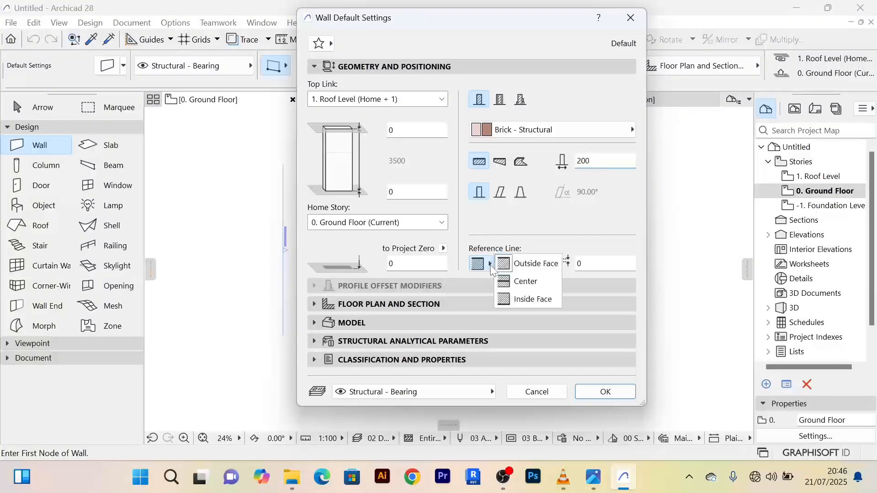
pyautogui.click(532, 287)
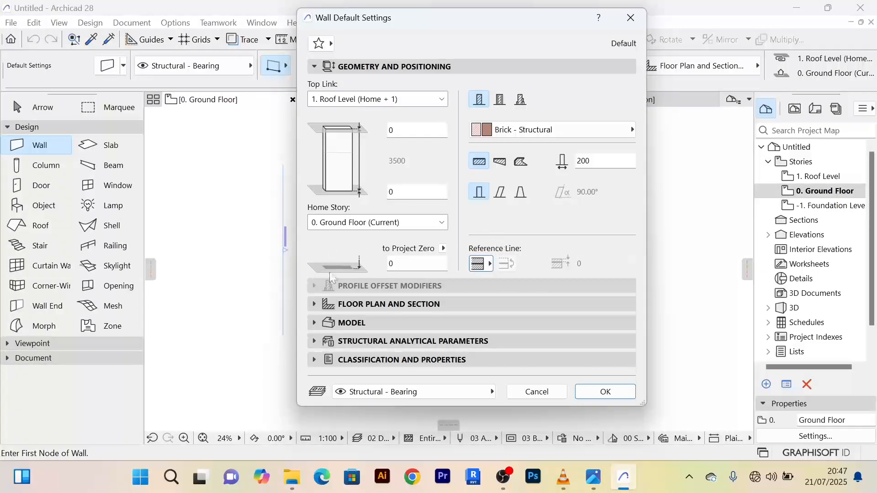
# Enable the default wall's three model surface overrides for the outside face, edges and inside face
pyautogui.click(315, 65)
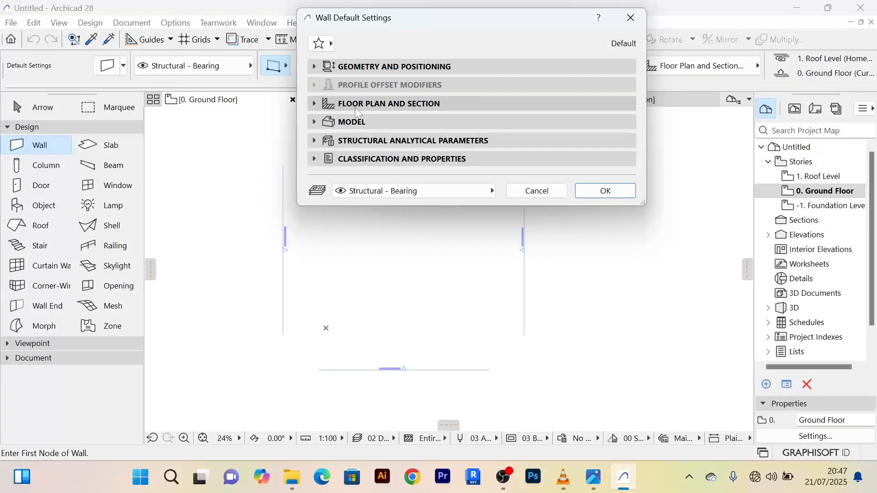
pyautogui.click(313, 122)
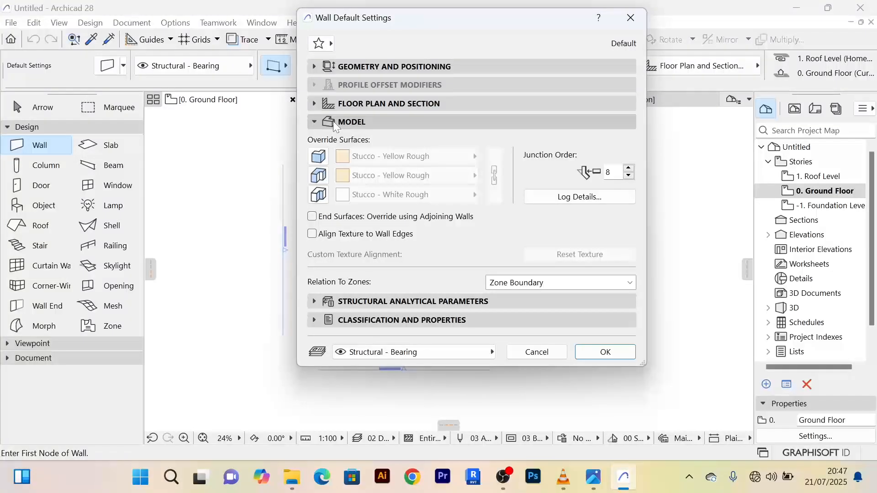
pyautogui.click(323, 157)
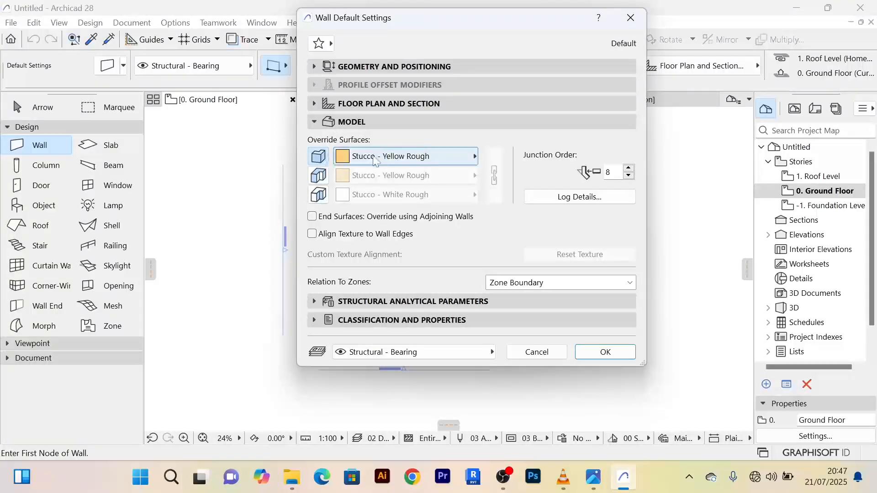
pyautogui.click(319, 176)
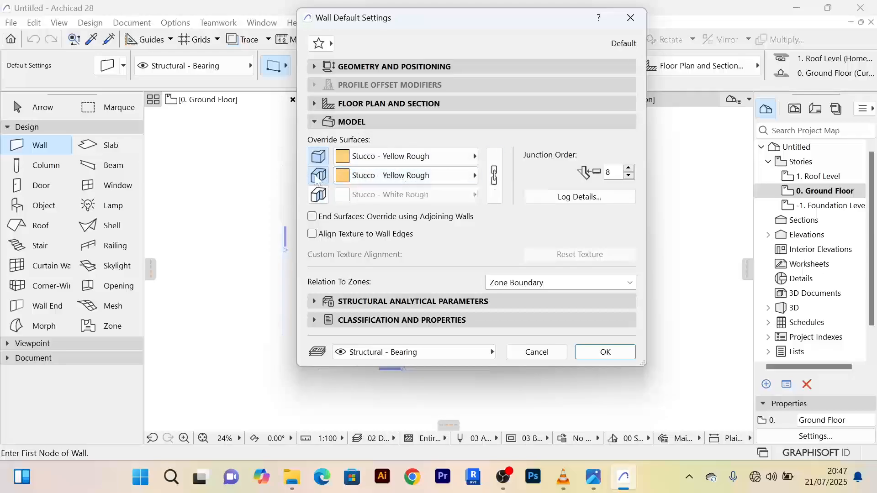
pyautogui.click(320, 195)
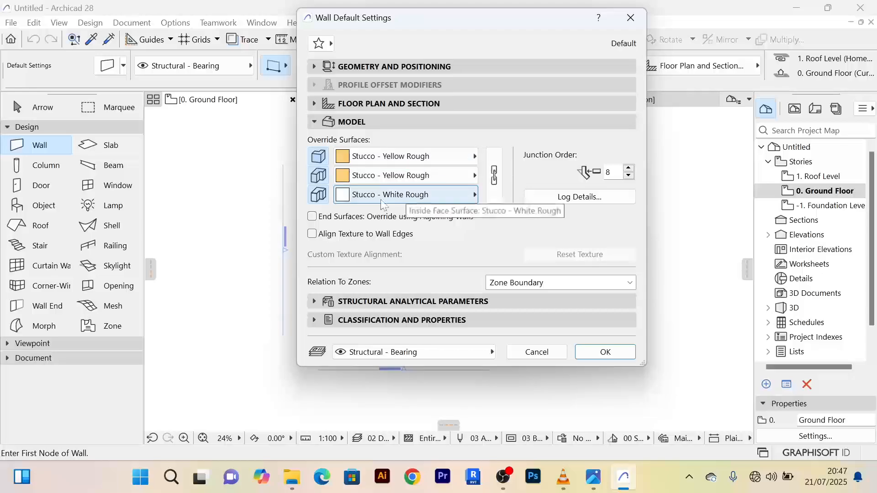
# Set the default wall's outside face surface to Stucco - White Rough and try linking the three override surfaces
pyautogui.click(475, 156)
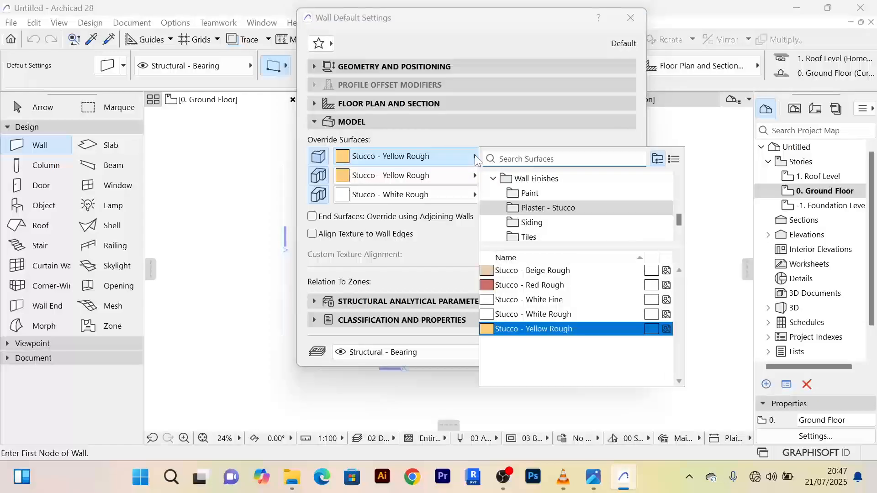
pyautogui.click(550, 300)
pyautogui.click(555, 314)
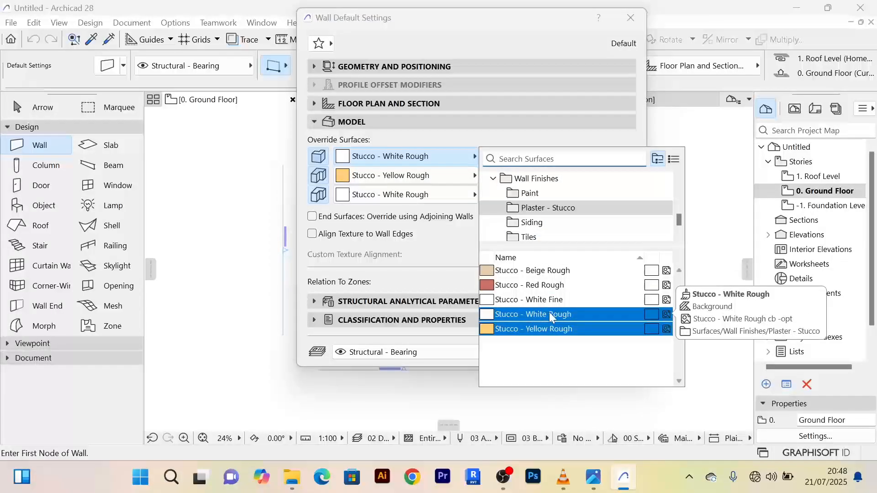
pyautogui.doubleClick(550, 314)
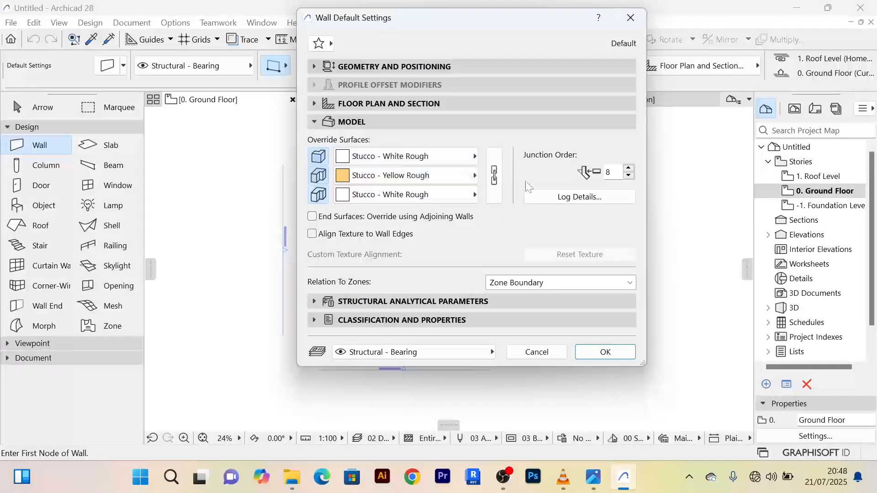
pyautogui.click(494, 175)
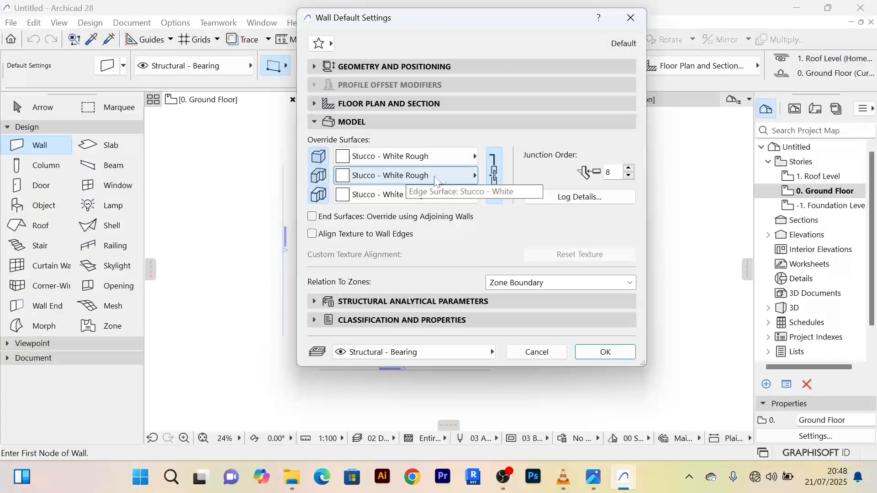
pyautogui.click(494, 174)
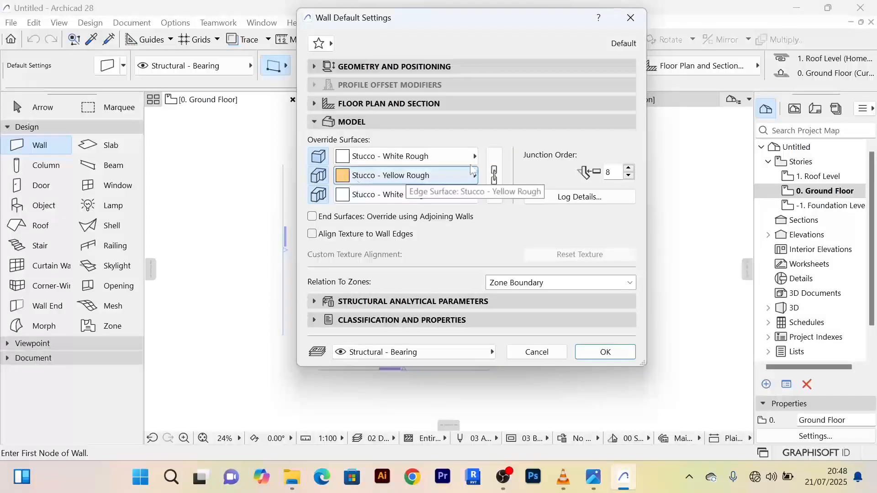
# Search the outside face's surface library for tiles, brick, glass and stone finishes
pyautogui.click(475, 157)
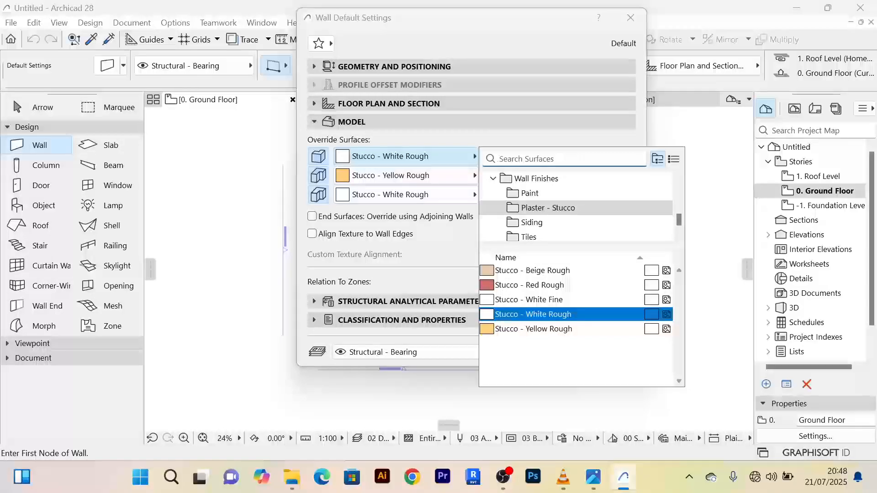
pyautogui.write('til')
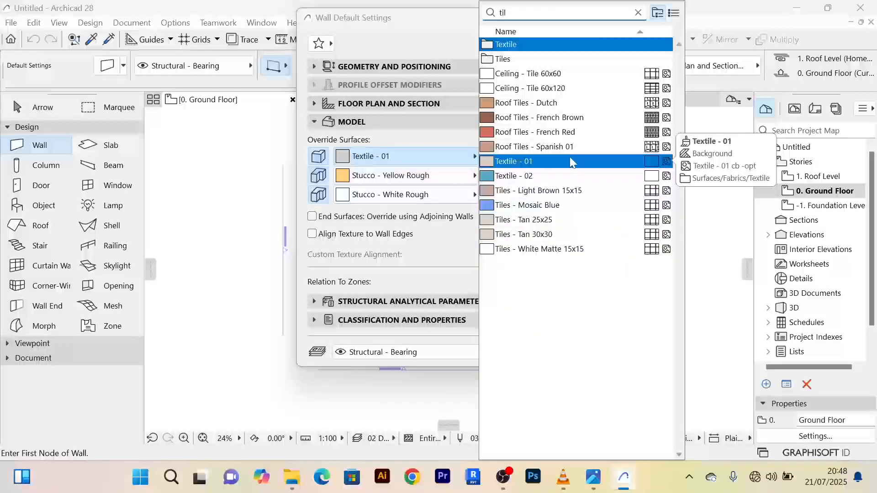
pyautogui.press('BackSpace')
pyautogui.press('BackSpace')
pyautogui.press('BackSpace')
pyautogui.write('br')
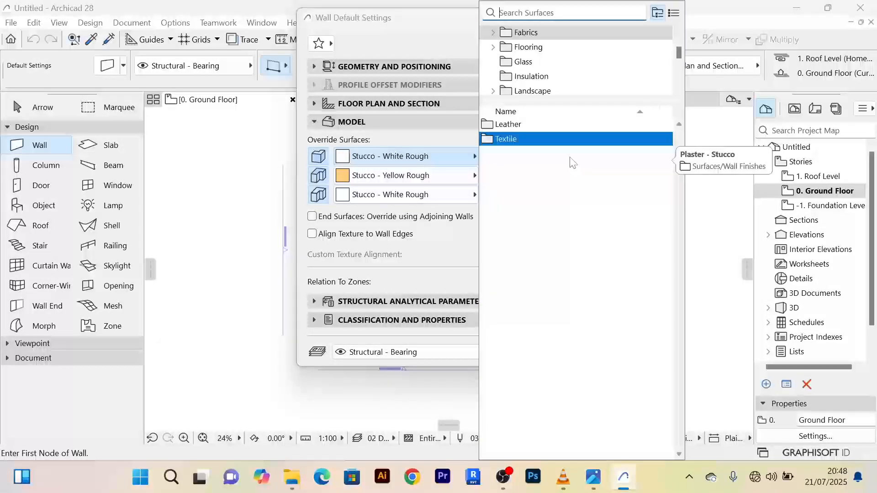
pyautogui.write('ic')
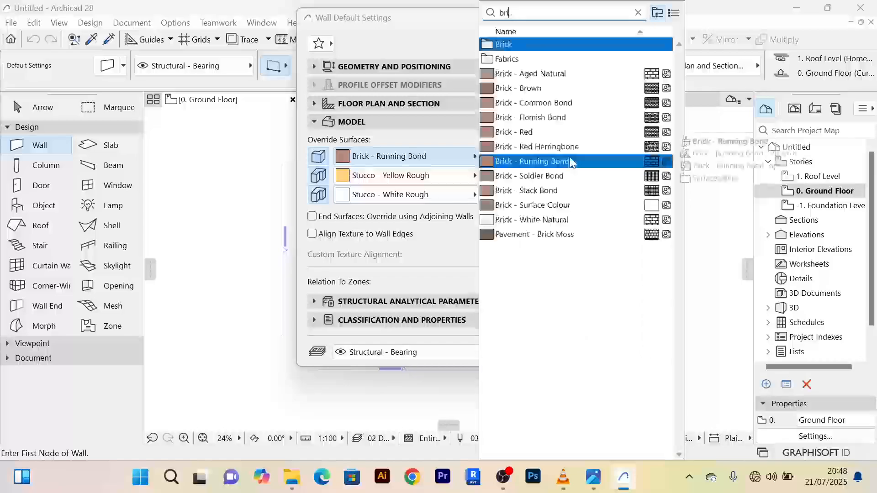
pyautogui.press('BackSpace')
pyautogui.press('BackSpace')
pyautogui.press('BackSpace')
pyautogui.press('BackSpace')
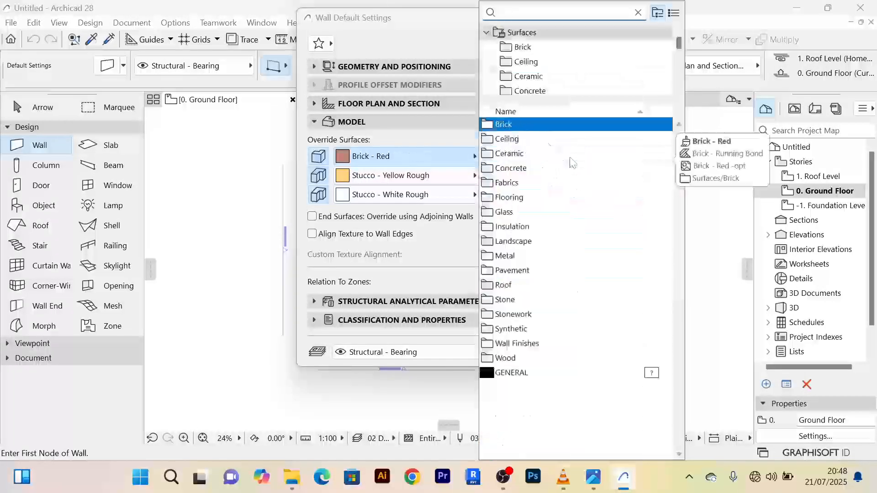
pyautogui.write('glass')
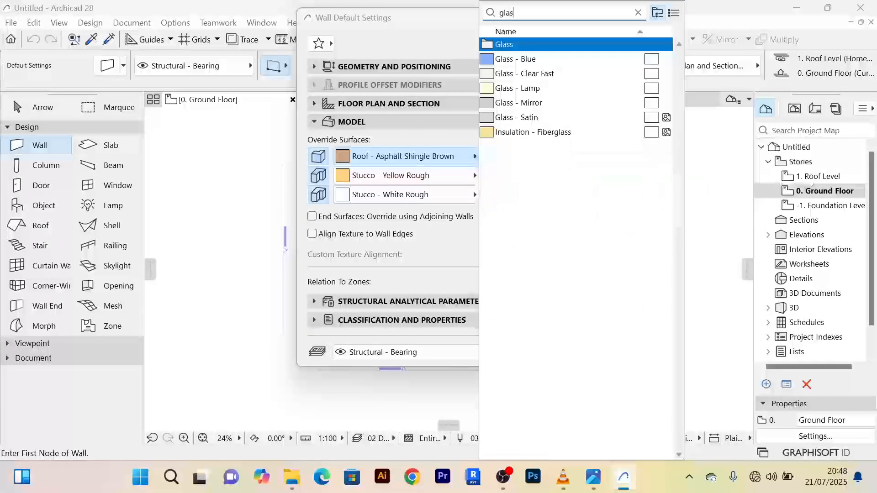
pyautogui.press('BackSpace')
pyautogui.press('BackSpace')
pyautogui.press('BackSpace')
pyautogui.press('BackSpace')
pyautogui.press('BackSpace')
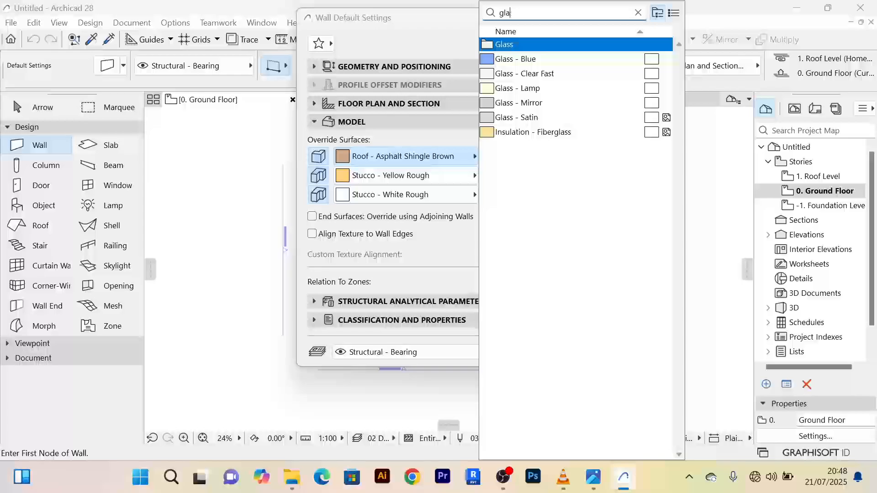
pyautogui.write('ston')
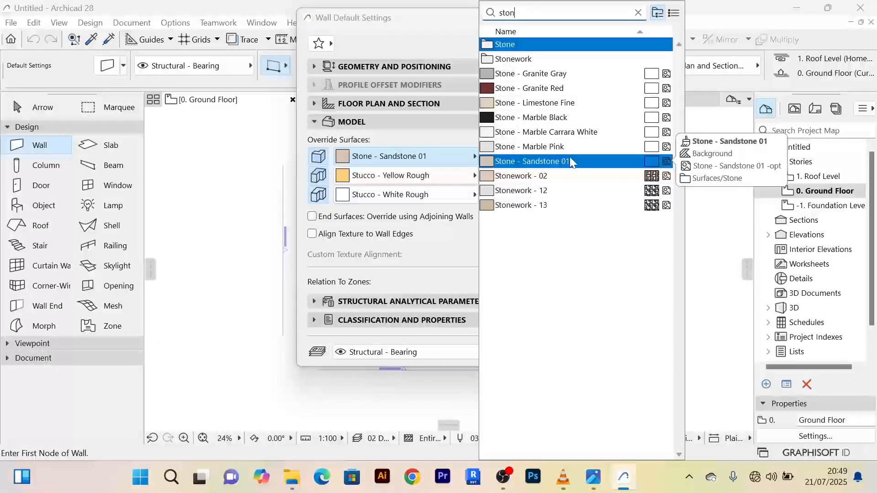
pyautogui.press('BackSpace')
pyautogui.press('BackSpace')
pyautogui.press('BackSpace')
pyautogui.press('BackSpace')
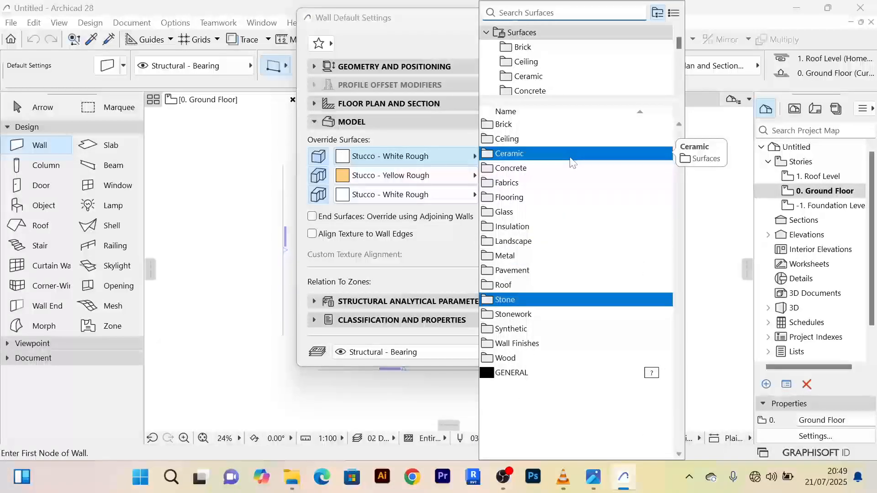
# Choose Stucco - White Rough for the outside face, link all three override surfaces to it, and accept the default wall settings
pyautogui.write('st')
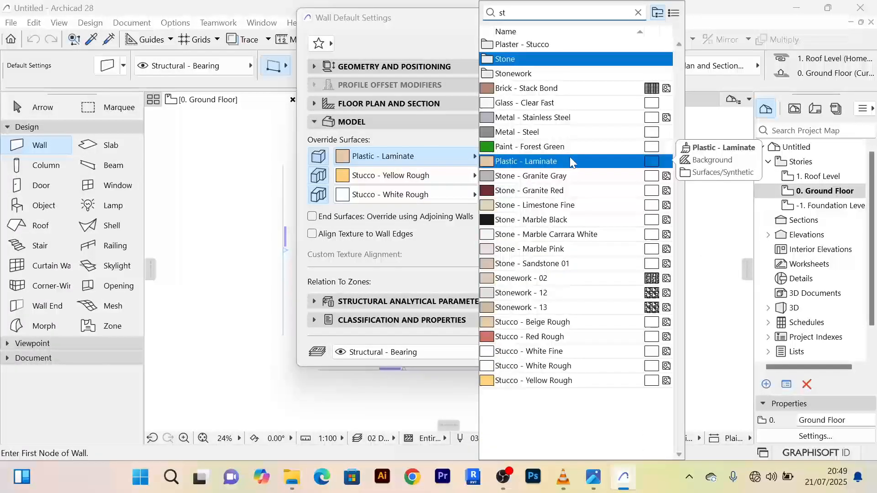
pyautogui.write('ucc')
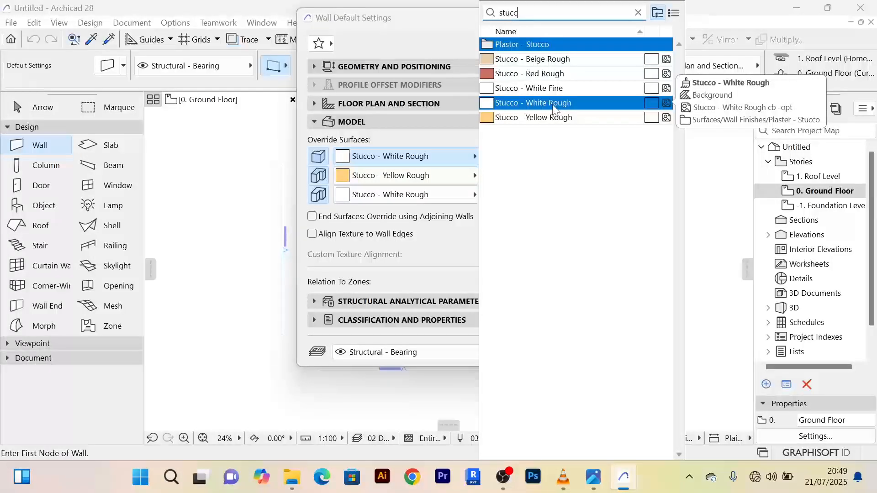
pyautogui.click(553, 109)
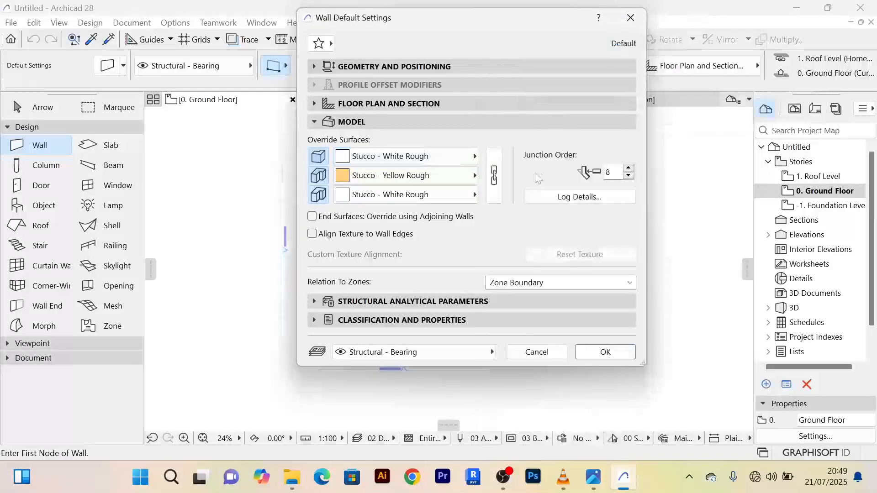
pyautogui.click(496, 175)
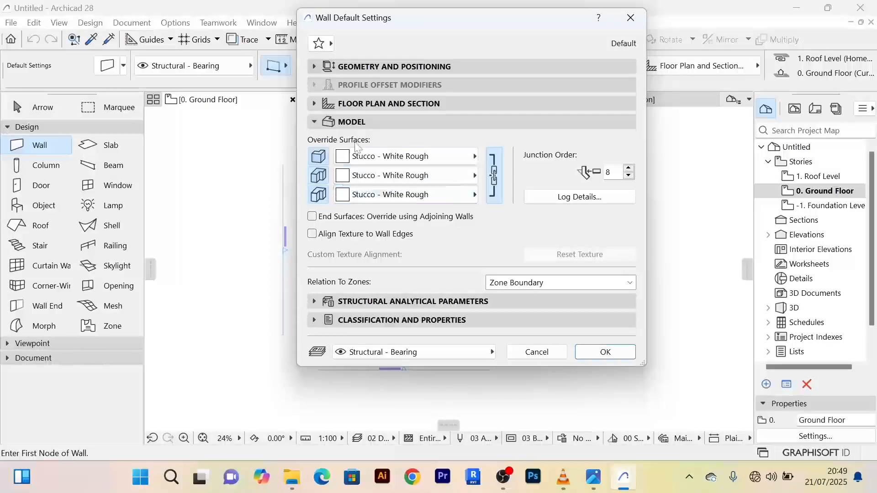
pyautogui.click(606, 356)
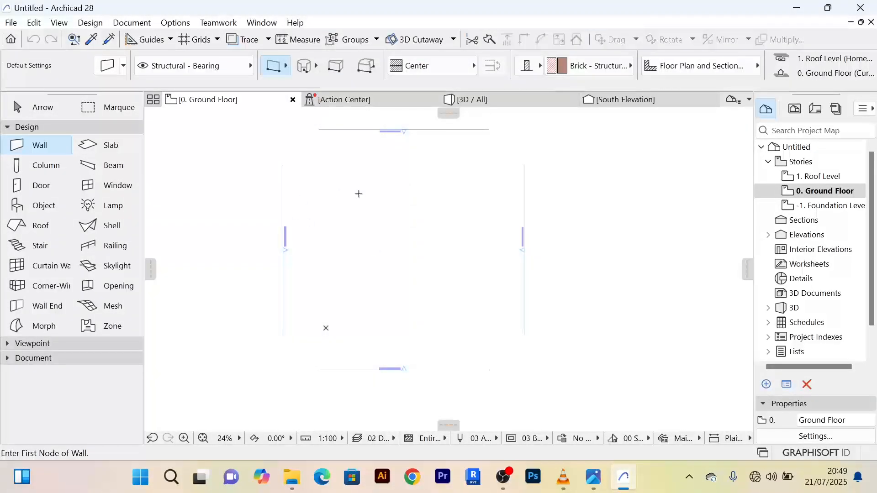
# Draw a full-circle curved wall by centerpoint and radius, with a radius of about 6282, between the elevation markers on the Ground Floor plan
pyautogui.scroll(-3, 636, 68)
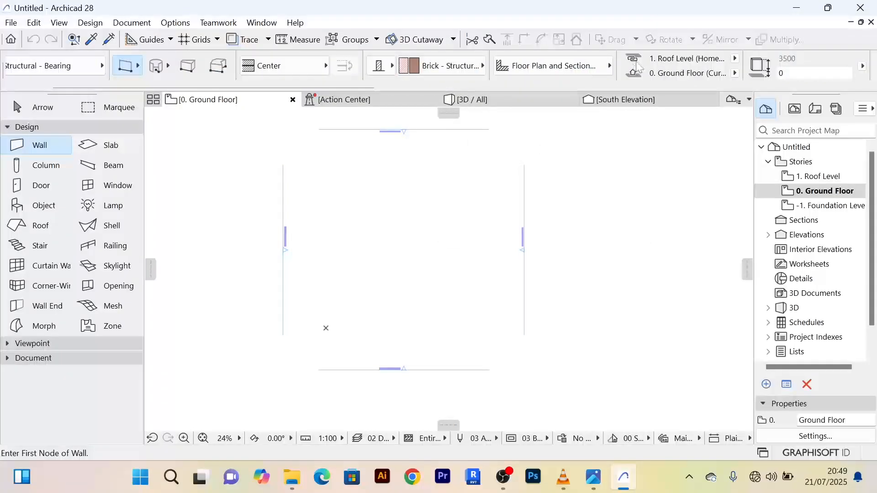
pyautogui.scroll(-3, 670, 63)
pyautogui.scroll(6, 649, 68)
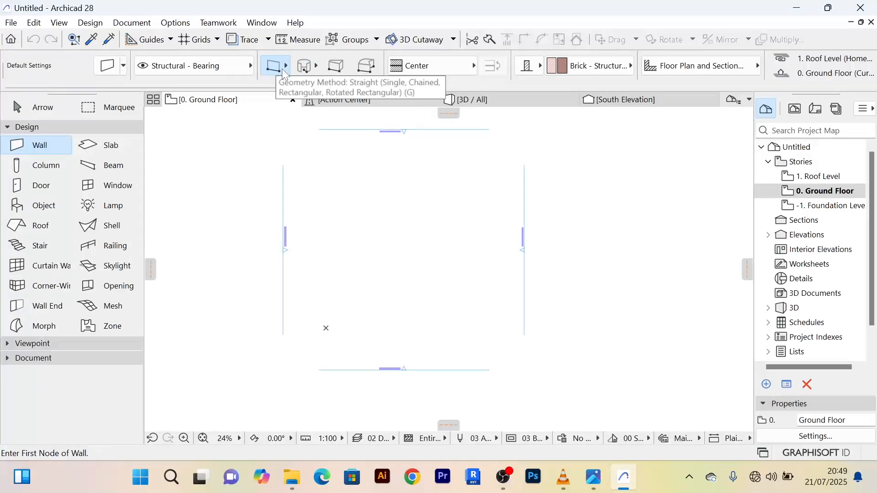
pyautogui.click(310, 70)
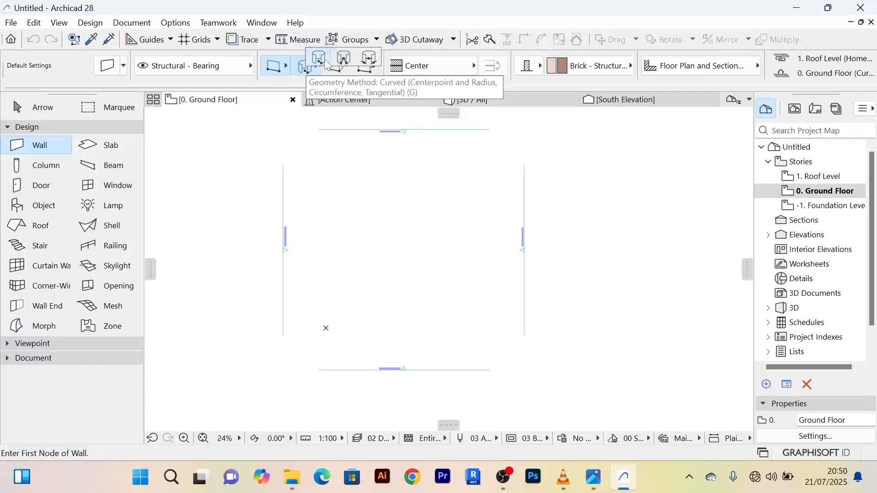
pyautogui.click(320, 60)
pyautogui.scroll(4, 431, 259)
pyautogui.scroll(-3, 431, 259)
pyautogui.moveTo(431, 259); pyautogui.dragTo(401, 259, button='middle')
pyautogui.click(345, 223)
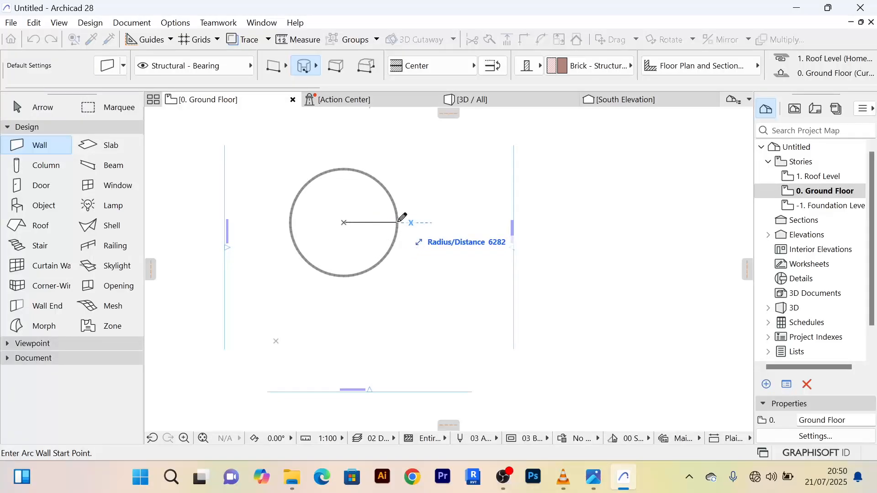
pyautogui.click(398, 222)
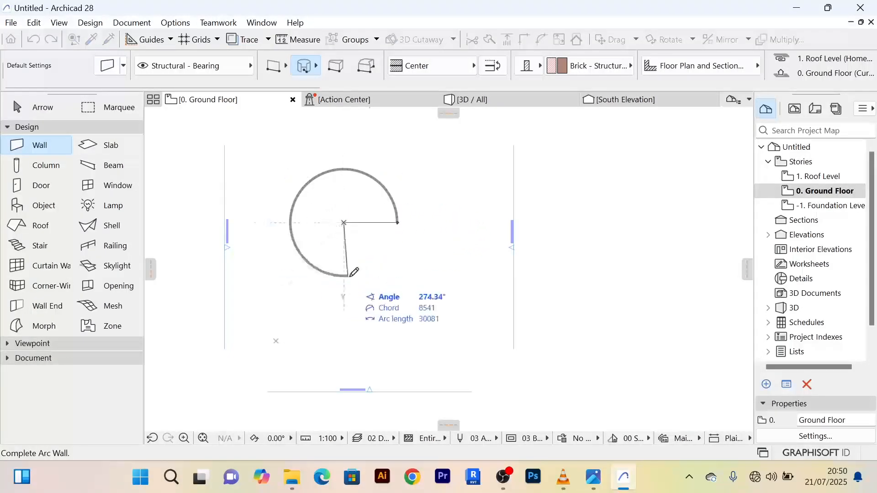
pyautogui.click(399, 223)
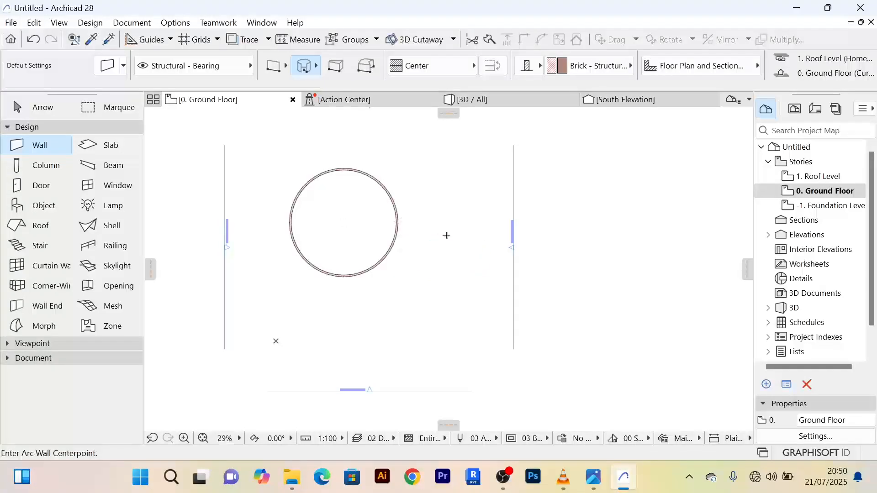
# Delete both semicircular halves of the circular wall from the Ground Floor plan
pyautogui.scroll(5, 364, 243)
pyautogui.scroll(-6, 364, 242)
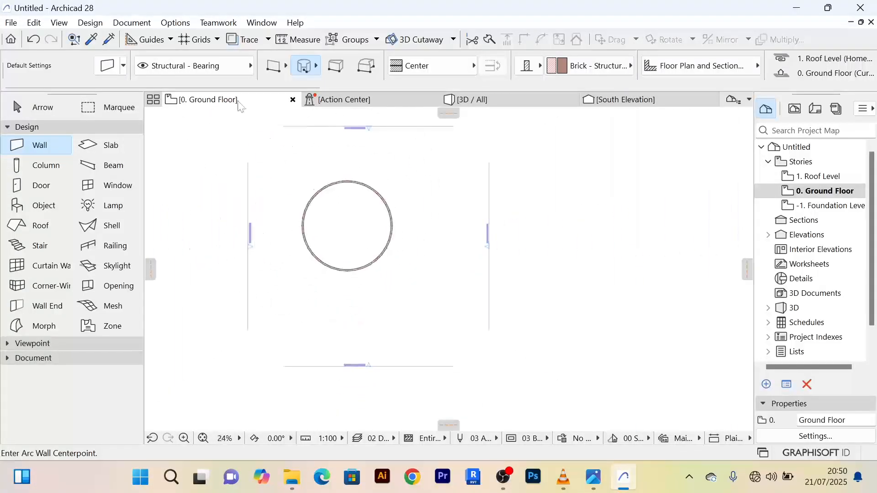
pyautogui.click(50, 112)
pyautogui.click(326, 194)
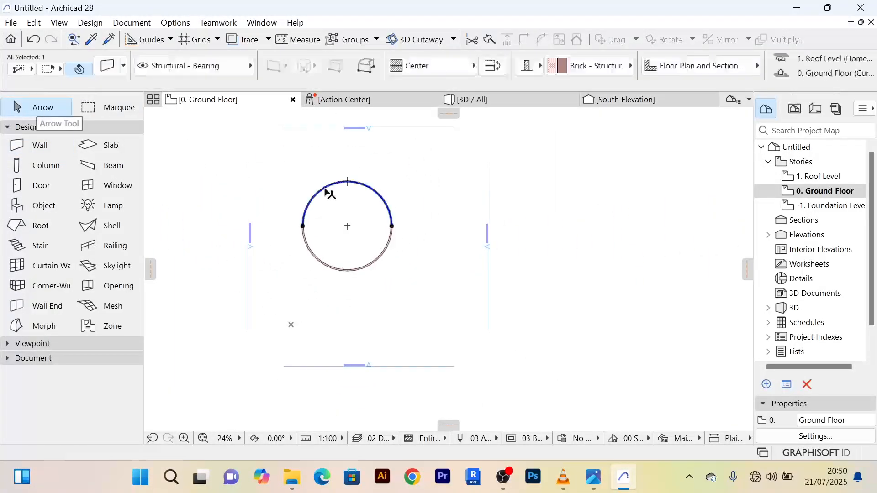
pyautogui.press('Delete')
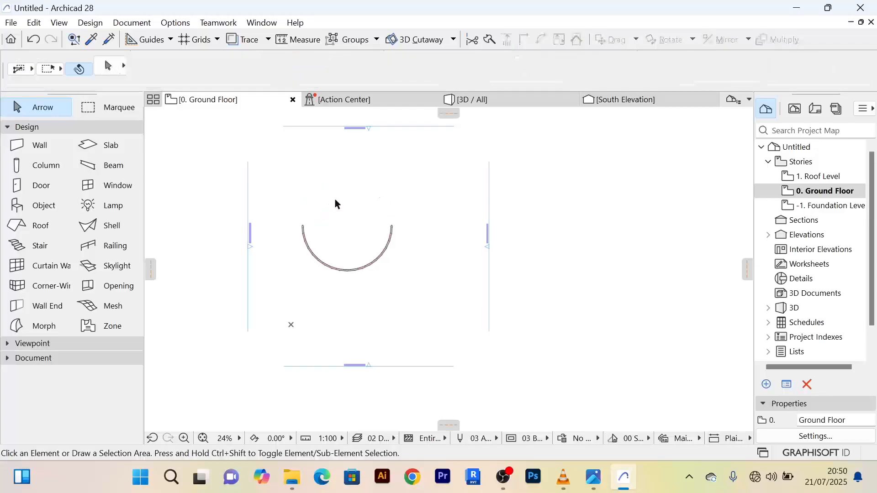
pyautogui.click(380, 267)
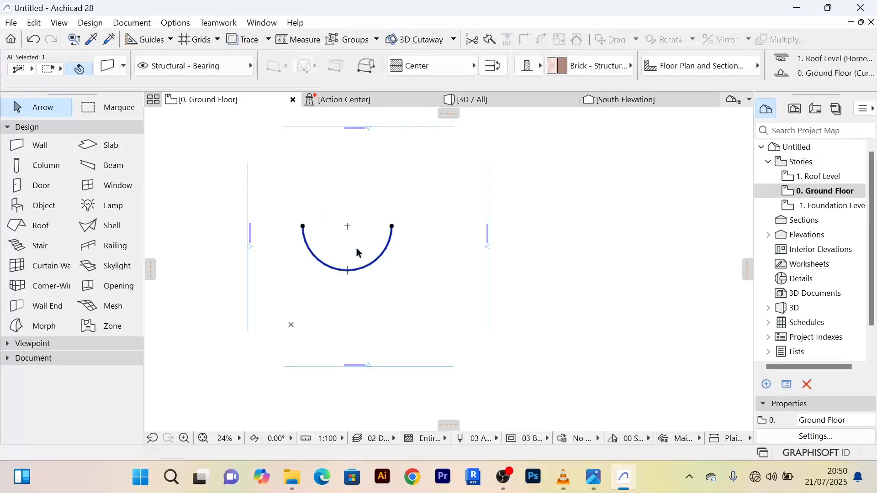
pyautogui.press('Delete')
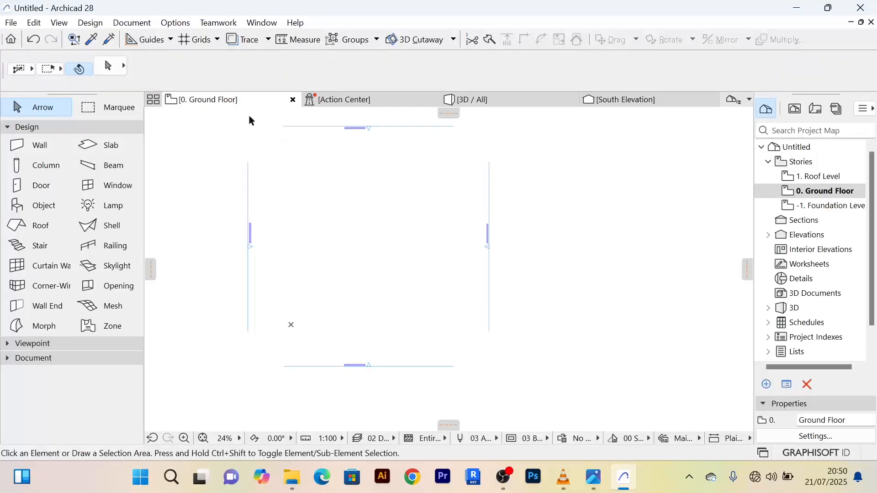
# Draw a full-circle curved wall by centerpoint and radius, with a radius of about 8611, between the elevation markers on the Ground Floor plan
pyautogui.click(44, 153)
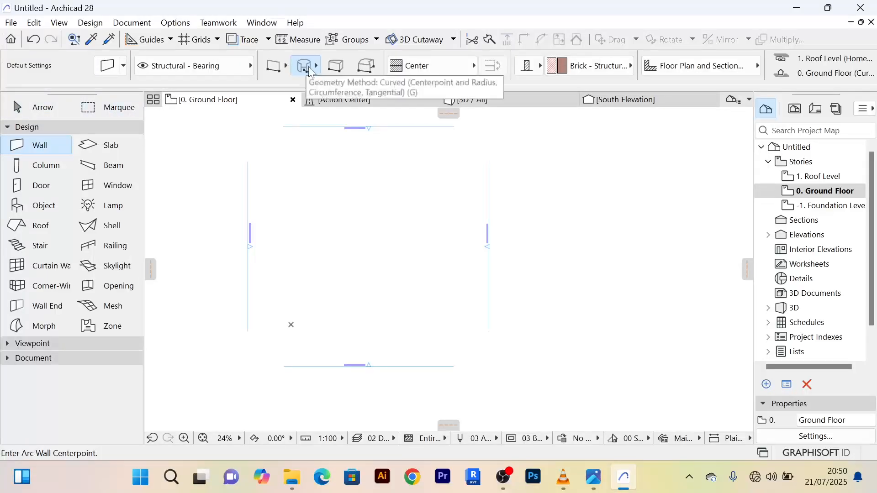
pyautogui.click(310, 70)
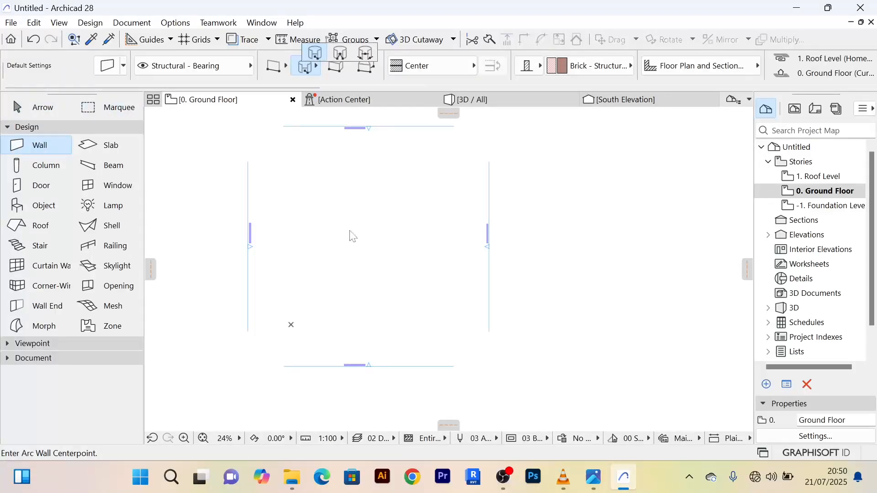
pyautogui.click(319, 55)
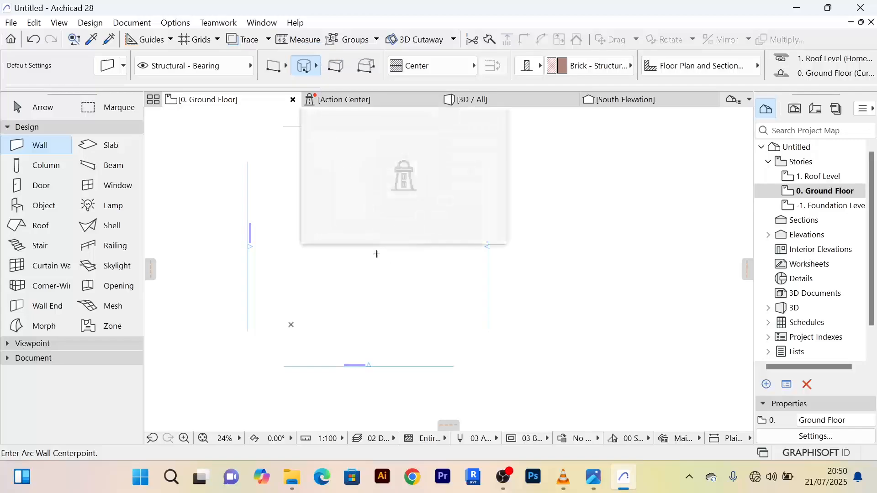
pyautogui.scroll(1, 358, 265)
pyautogui.scroll(-1, 359, 266)
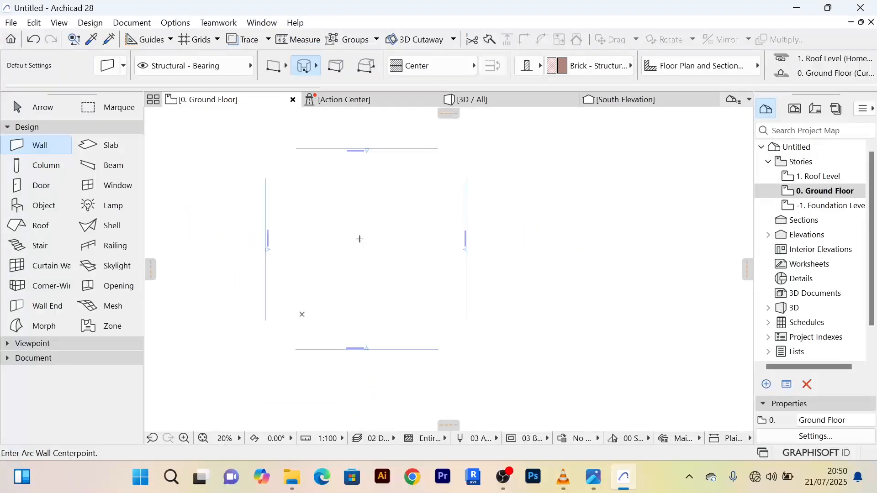
pyautogui.click(354, 238)
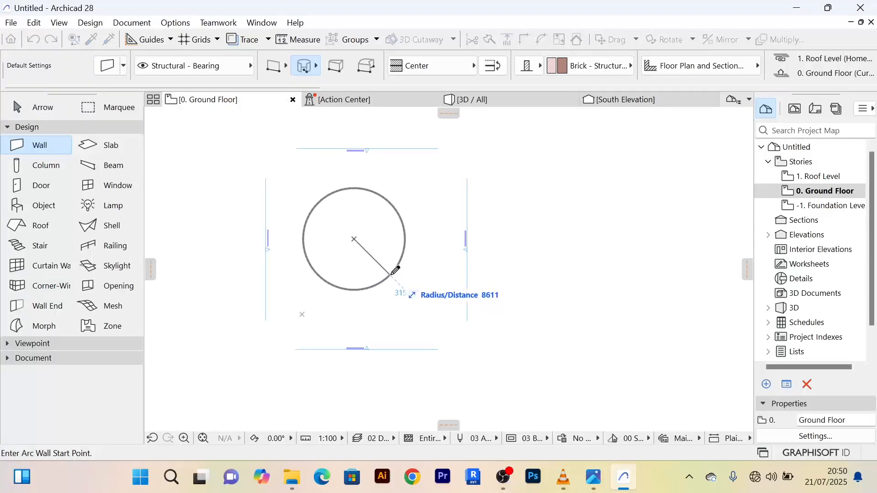
pyautogui.click(392, 275)
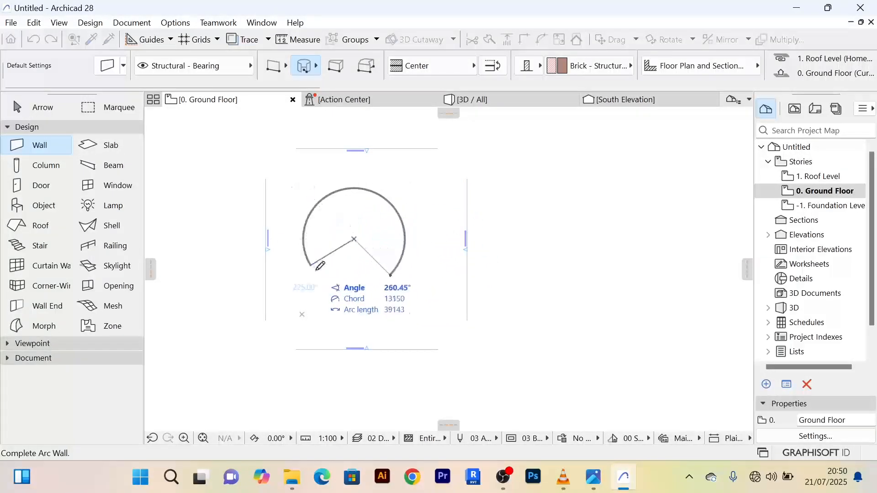
pyautogui.click(395, 273)
pyautogui.scroll(4, 395, 260)
pyautogui.scroll(-2, 393, 244)
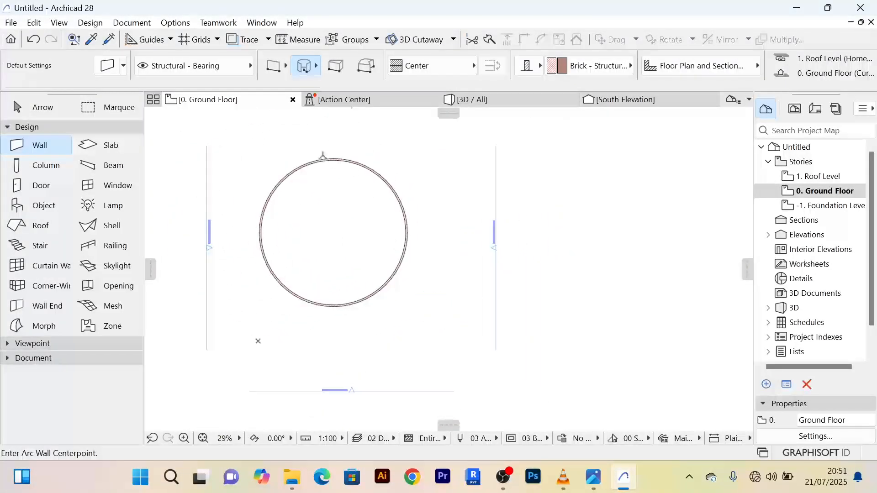
# Examine the full circular wall from different angles in the 3D view
pyautogui.click(46, 109)
pyautogui.click(493, 104)
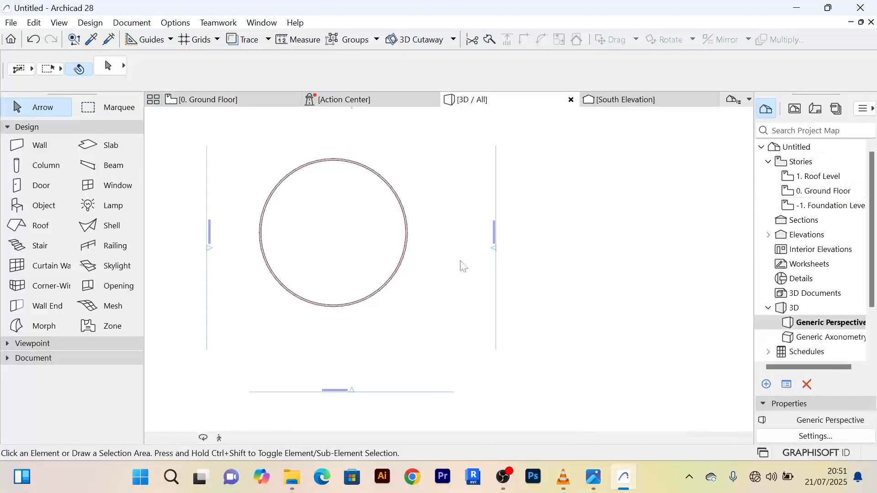
pyautogui.scroll(1, 580, 267)
pyautogui.scroll(-1, 581, 268)
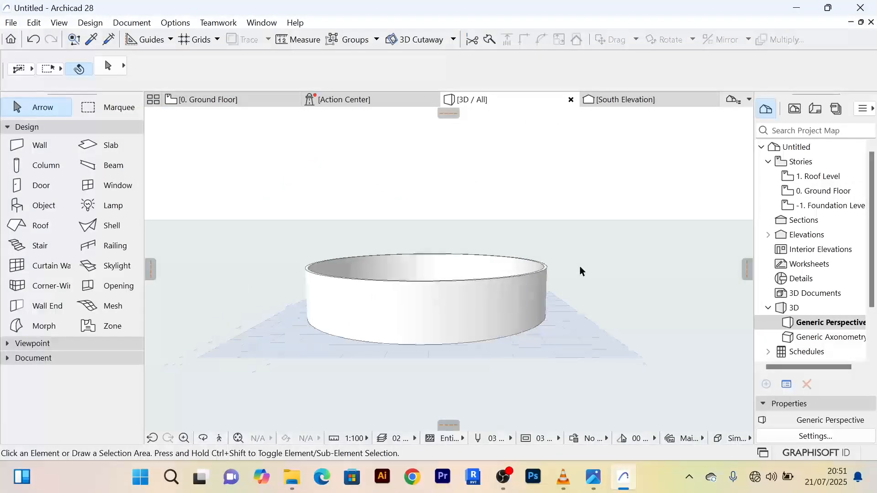
pyautogui.moveTo(580, 266)
pyautogui.keyDown('shift'); pyautogui.mouseDown(button='middle')
pyautogui.moveTo(488, 314)
pyautogui.moveTo(300, 266)
pyautogui.moveTo(347, 292)
pyautogui.moveTo(362, 282)
pyautogui.moveTo(319, 322)
pyautogui.moveTo(379, 267)
pyautogui.moveTo(398, 290)
pyautogui.moveTo(322, 254)
pyautogui.moveTo(430, 226)
pyautogui.moveTo(351, 279)
pyautogui.moveTo(530, 247)
pyautogui.moveTo(388, 251)
pyautogui.mouseUp(button='middle'); pyautogui.keyUp('shift')
pyautogui.scroll(2, 382, 262)
pyautogui.scroll(-2, 382, 262)
pyautogui.scroll(2, 380, 294)
pyautogui.scroll(-2, 381, 296)
pyautogui.scroll(-3, 430, 226)
pyautogui.scroll(2, 351, 274)
pyautogui.scroll(-2, 351, 266)
pyautogui.scroll(3, 492, 247)
pyautogui.scroll(-2, 492, 246)
pyautogui.scroll(-2, 388, 251)
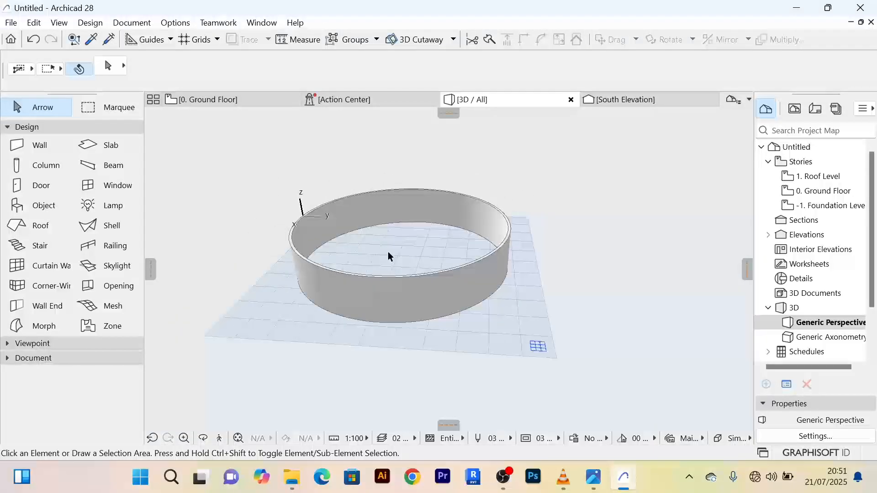
pyautogui.moveTo(390, 256); pyautogui.dragTo(419, 253, button='middle')
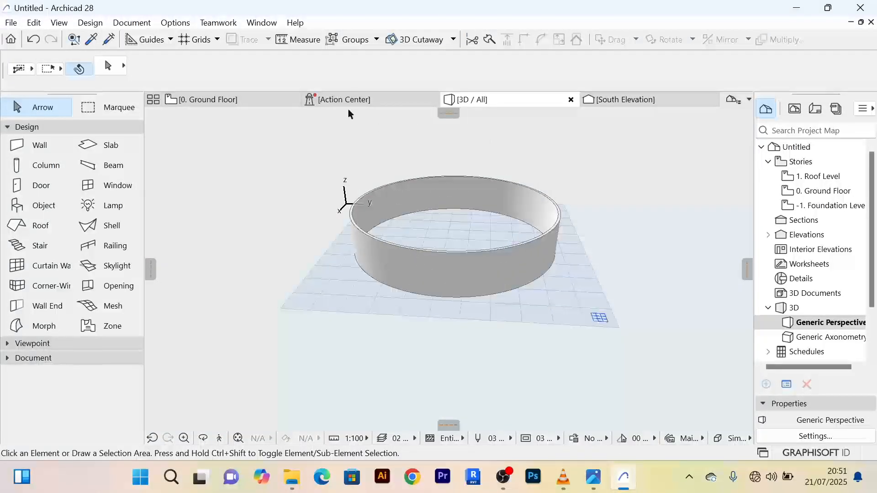
# Close the Action Center and return to the Ground Floor plan
pyautogui.click(351, 101)
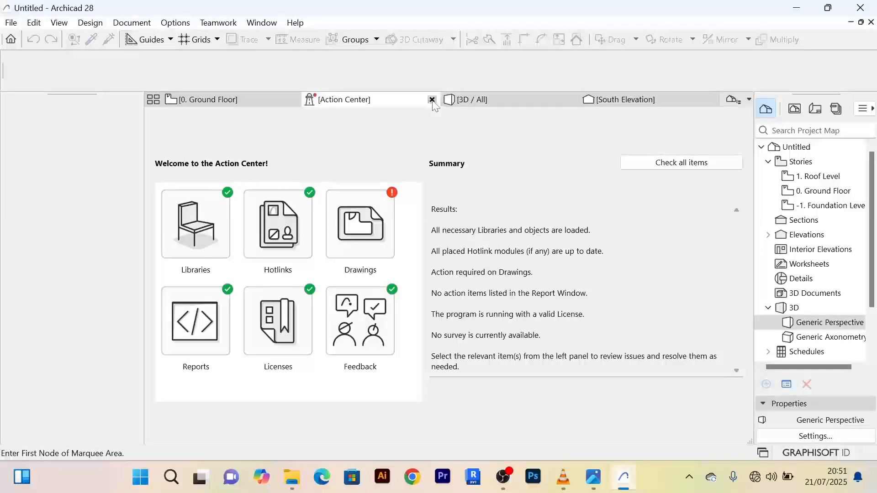
pyautogui.click(432, 100)
pyautogui.click(242, 108)
# Delete the lower-left half of the circular wall from the Ground Floor plan
pyautogui.scroll(3, 358, 221)
pyautogui.scroll(-3, 358, 215)
pyautogui.click(383, 279)
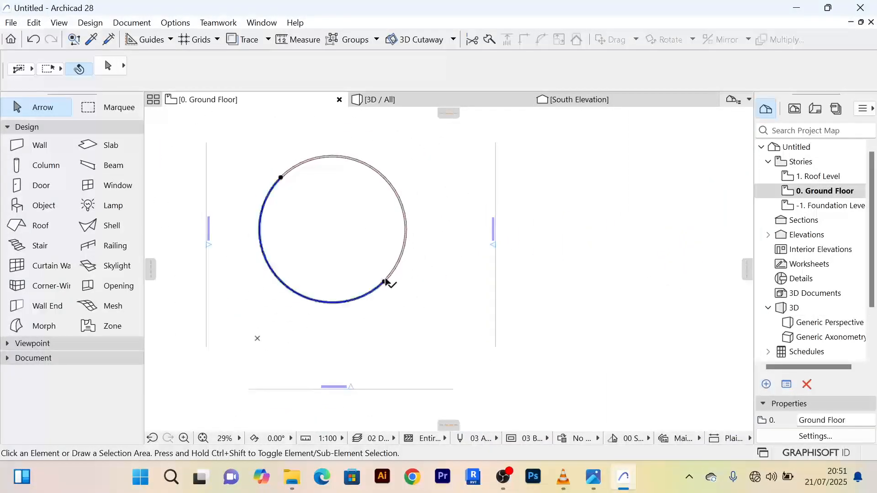
pyautogui.press('Delete')
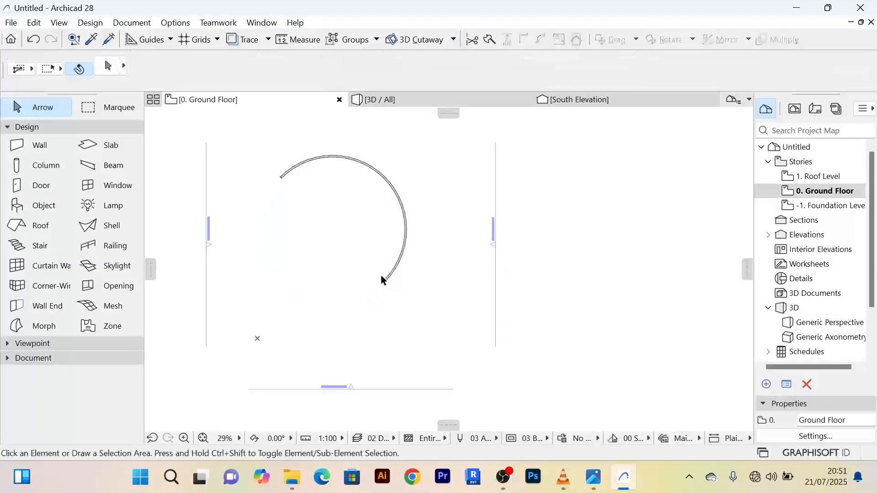
# Examine the remaining semicircular wall from different angles in the 3D view
pyautogui.click(417, 96)
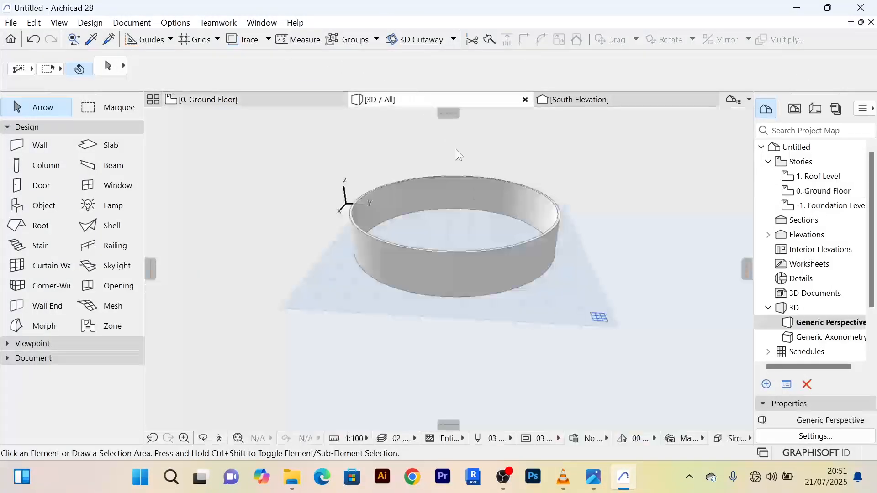
pyautogui.scroll(-2, 530, 255)
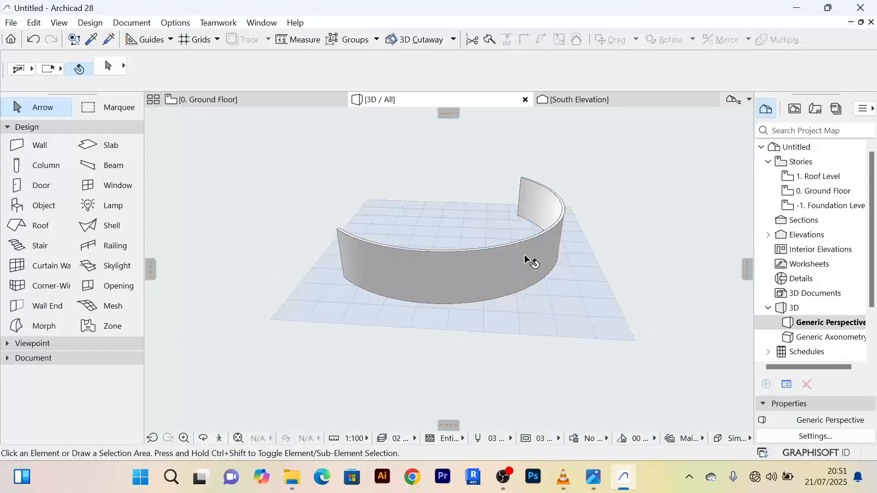
pyautogui.scroll(-1, 523, 254)
pyautogui.keyDown('shift'); pyautogui.moveTo(524, 257); pyautogui.dragTo(581, 270, button='middle'); pyautogui.keyUp('shift')
pyautogui.scroll(1, 415, 279)
pyautogui.scroll(1, 415, 274)
pyautogui.scroll(1, 413, 272)
pyautogui.scroll(-2, 414, 272)
pyautogui.scroll(-1, 461, 262)
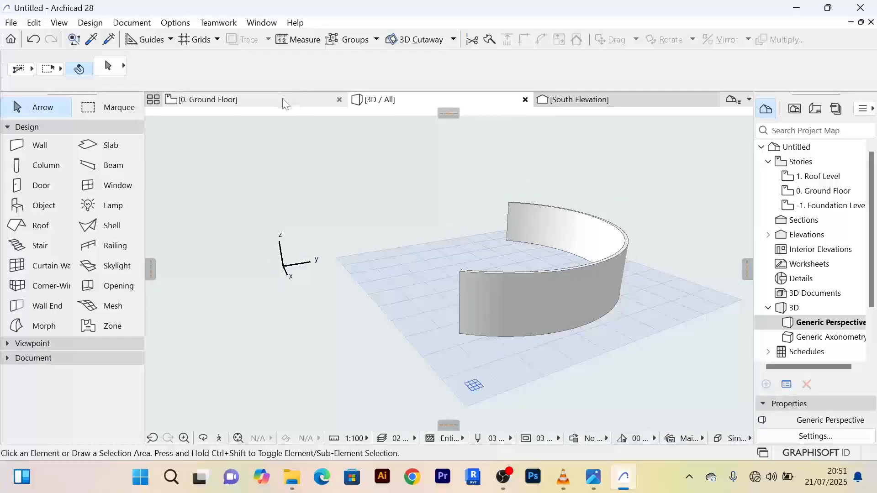
# Delete the remaining upper-right half of the circular wall from the Ground Floor plan
pyautogui.click(282, 98)
pyautogui.scroll(3, 398, 201)
pyautogui.click(398, 209)
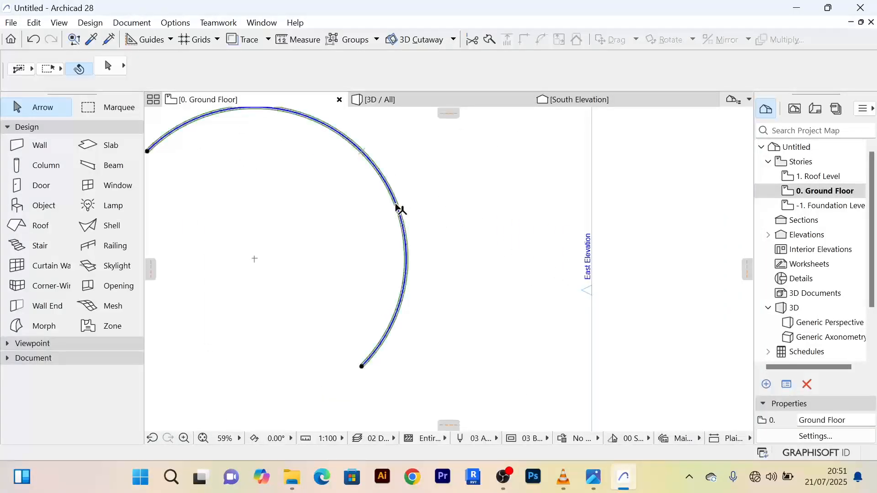
pyautogui.press('Delete')
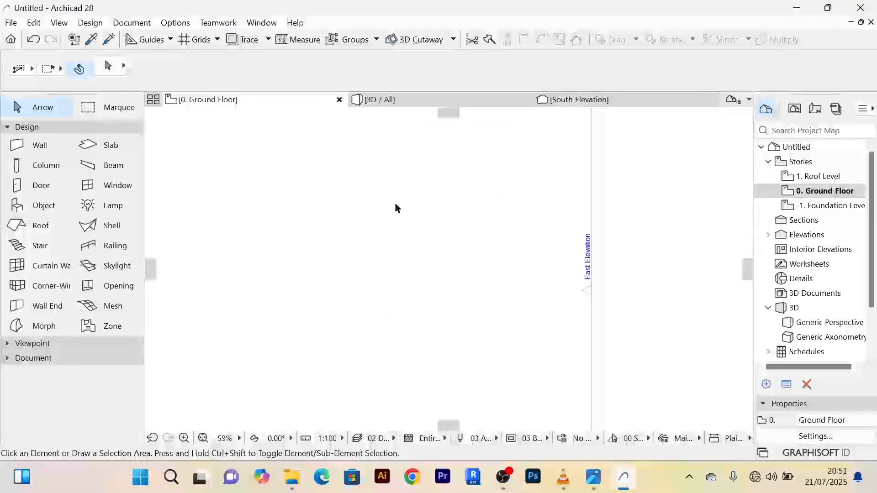
# Switch to the reference house rendering to look at its walls and return to the Archicad floor plan
pyautogui.hotkey('alt', 'Tab')
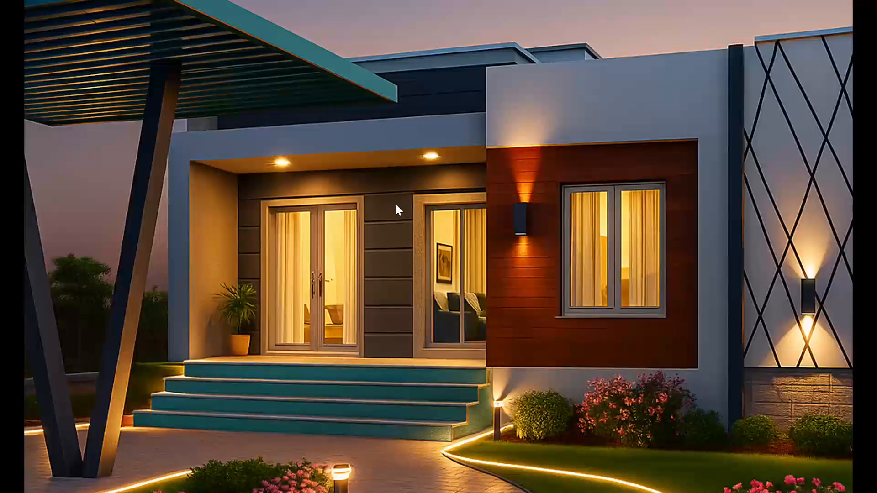
pyautogui.hotkey('alt', 'Tab')
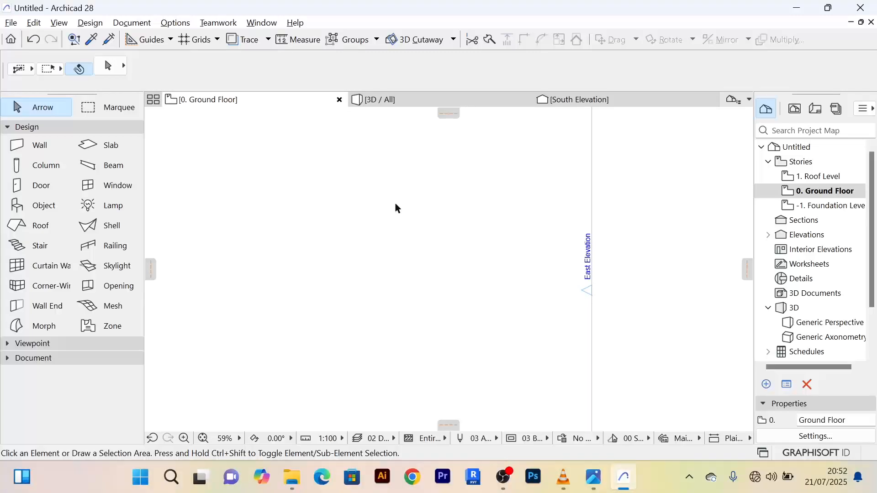
pyautogui.scroll(-4, 395, 202)
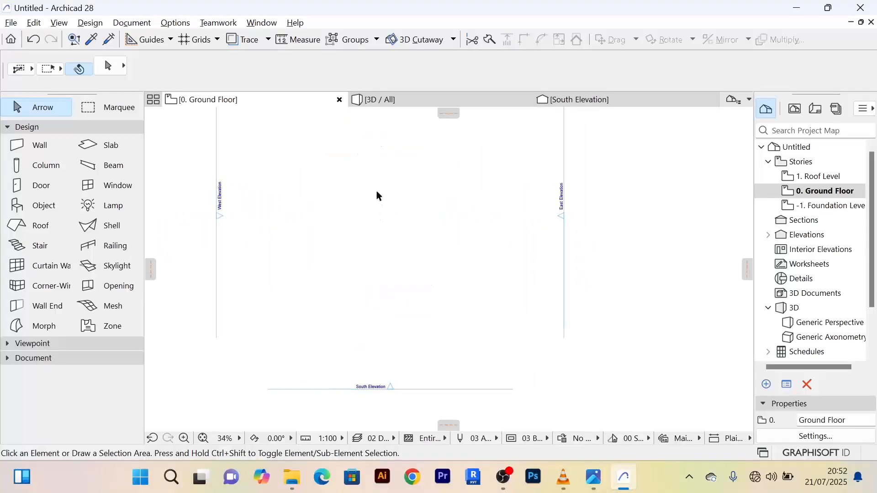
# Draw a horizontal straight wall with the single geometry method between the West and East Elevation markers
pyautogui.click(41, 151)
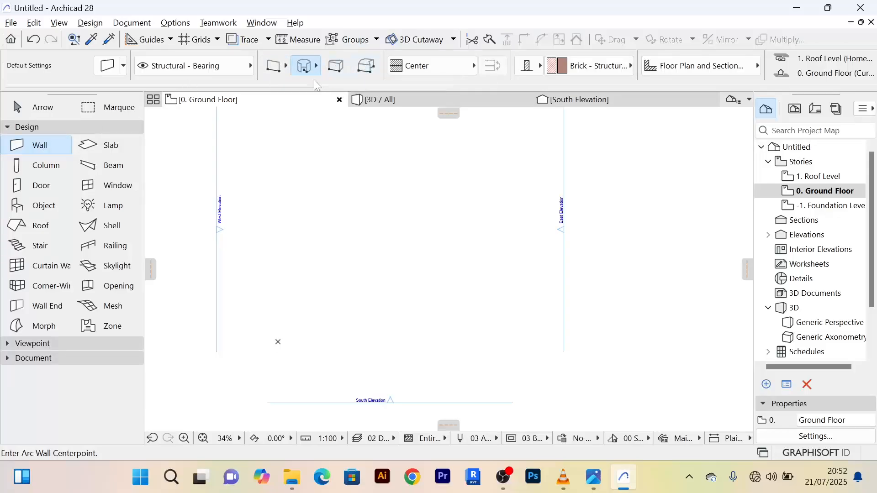
pyautogui.click(280, 73)
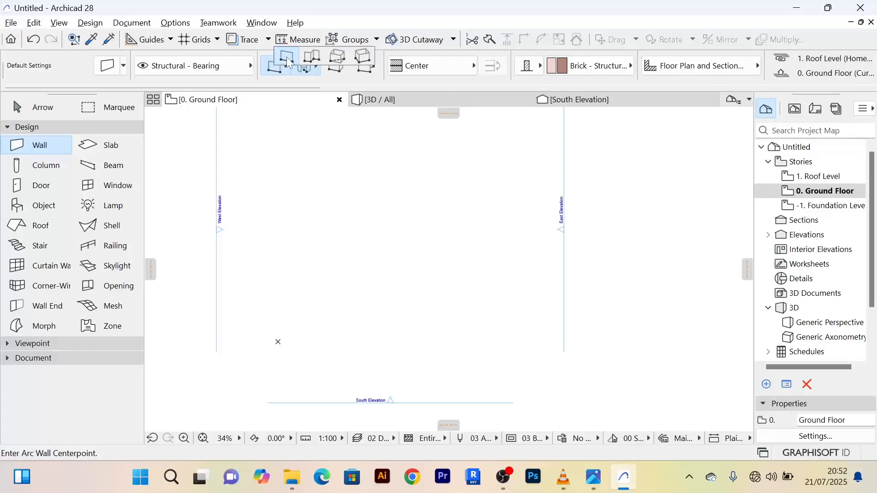
pyautogui.click(289, 62)
pyautogui.click(298, 205)
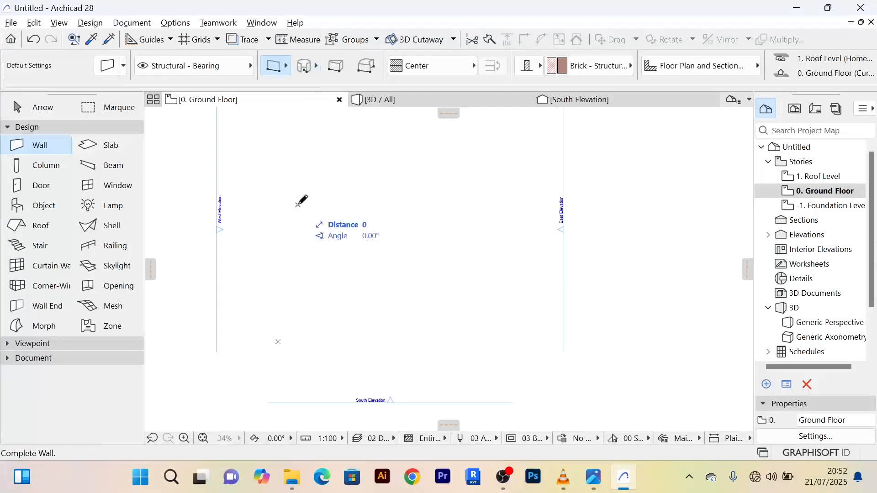
pyautogui.click(520, 205)
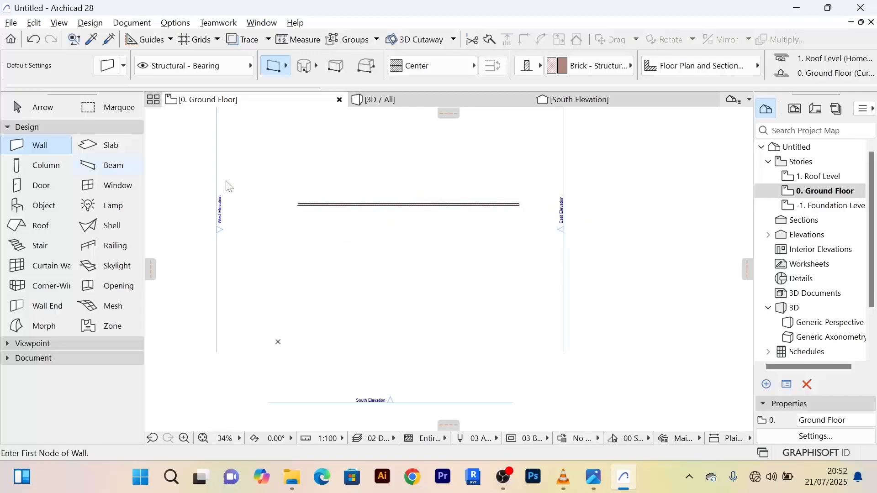
# Delete the single straight wall from the Ground Floor plan
pyautogui.click(22, 108)
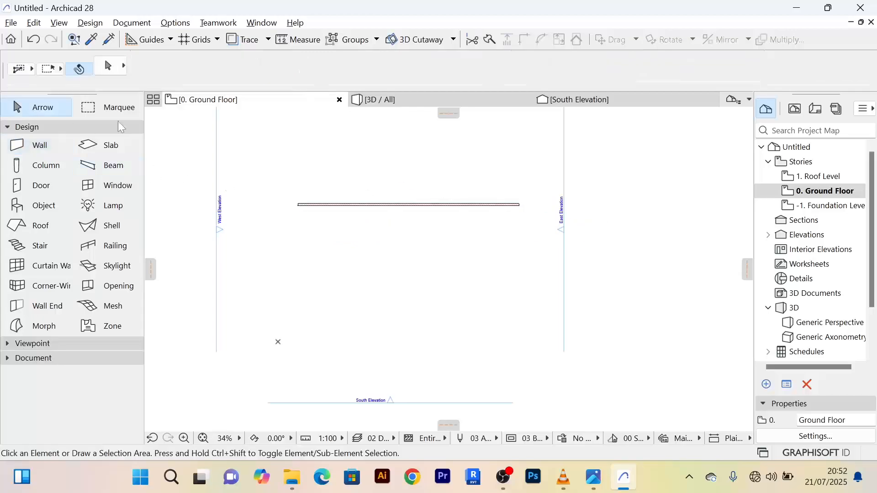
pyautogui.click(440, 206)
pyautogui.press('Delete')
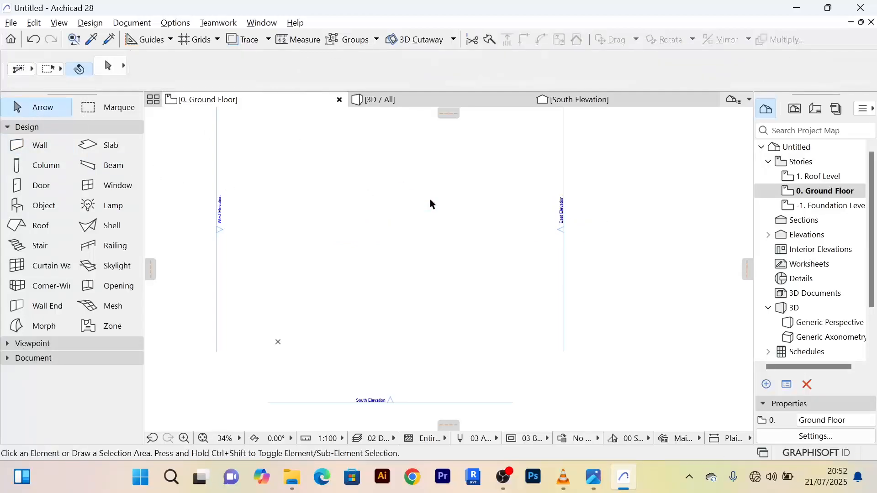
# Draw a chained wall of right-angled segments stepping right, down, left, down, right and back up, ending level with the first segment
pyautogui.click(41, 153)
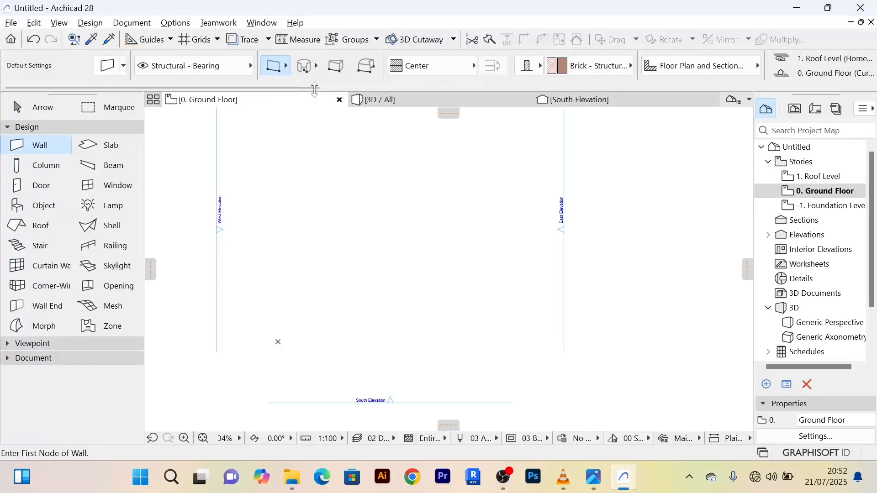
pyautogui.click(286, 66)
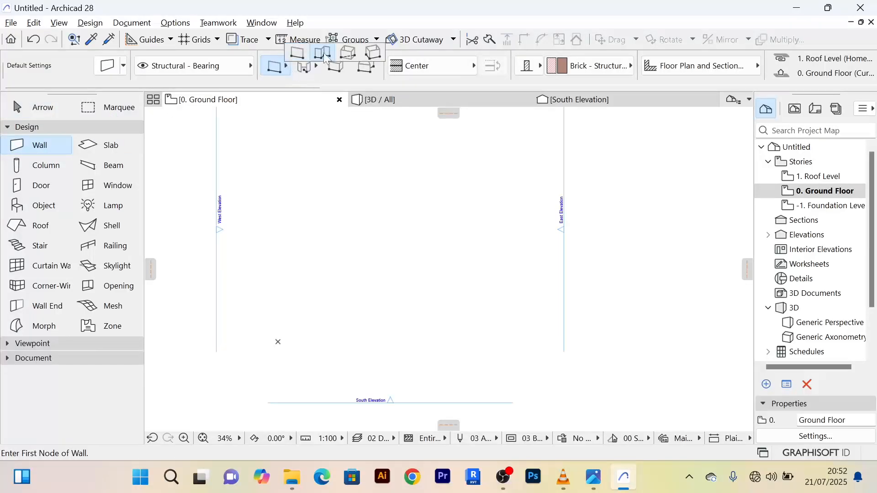
pyautogui.click(324, 53)
pyautogui.click(287, 180)
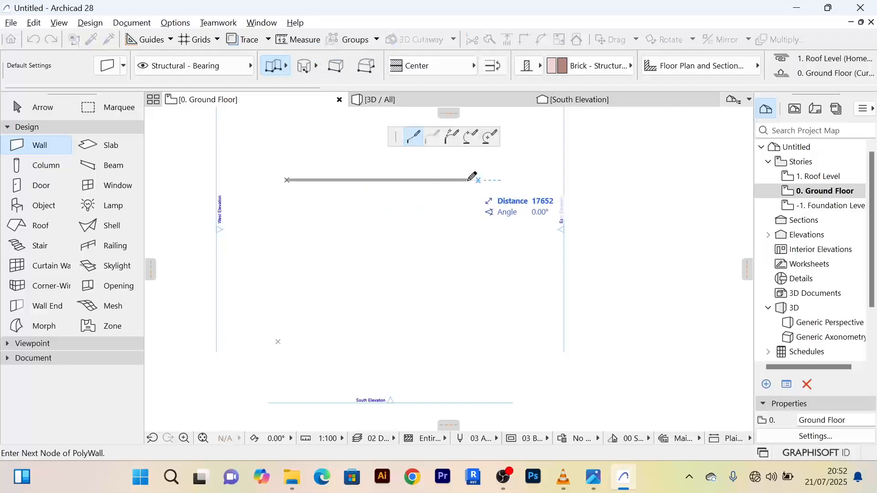
pyautogui.click(469, 180)
pyautogui.click(470, 292)
pyautogui.click(340, 293)
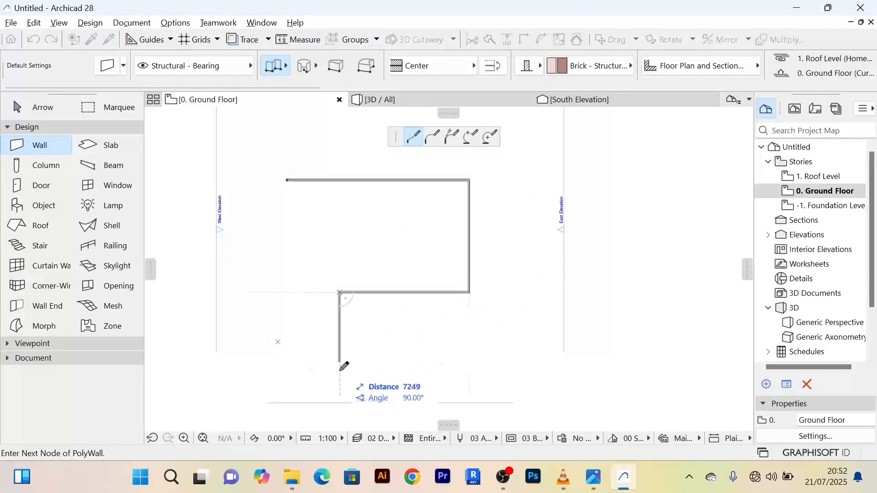
pyautogui.click(340, 366)
pyautogui.click(501, 366)
pyautogui.click(503, 191)
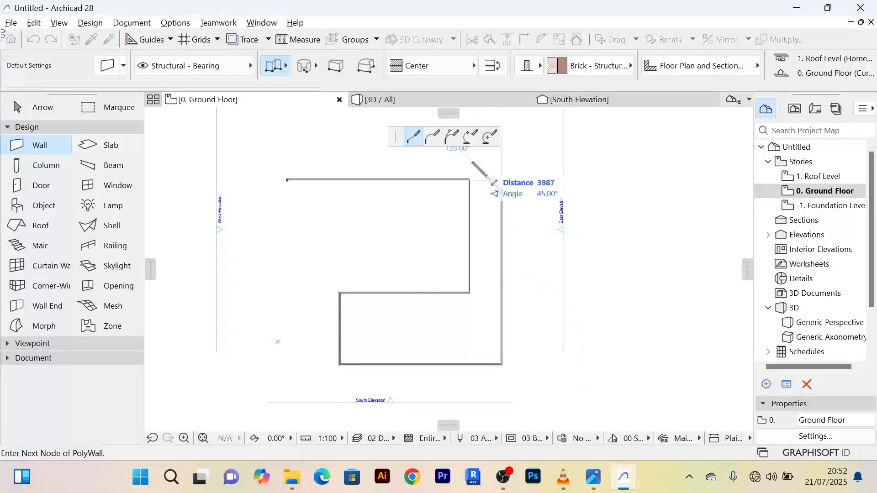
pyautogui.scroll(5, 505, 189)
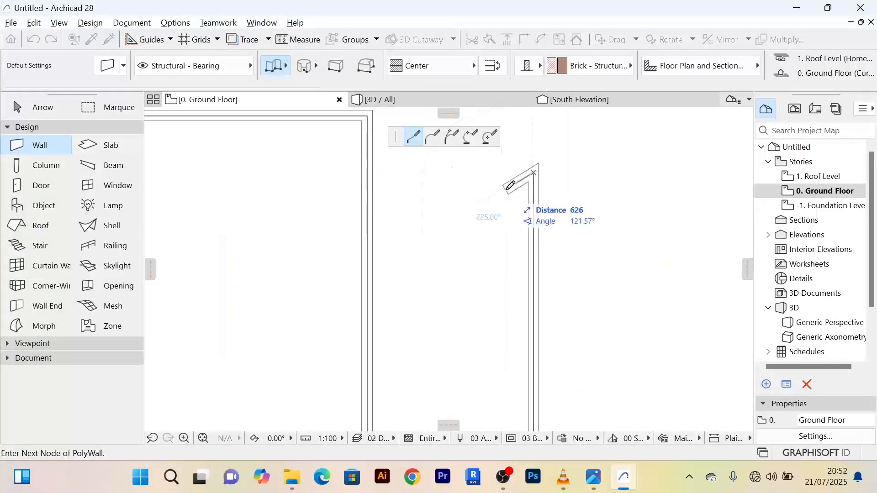
pyautogui.scroll(-3, 523, 174)
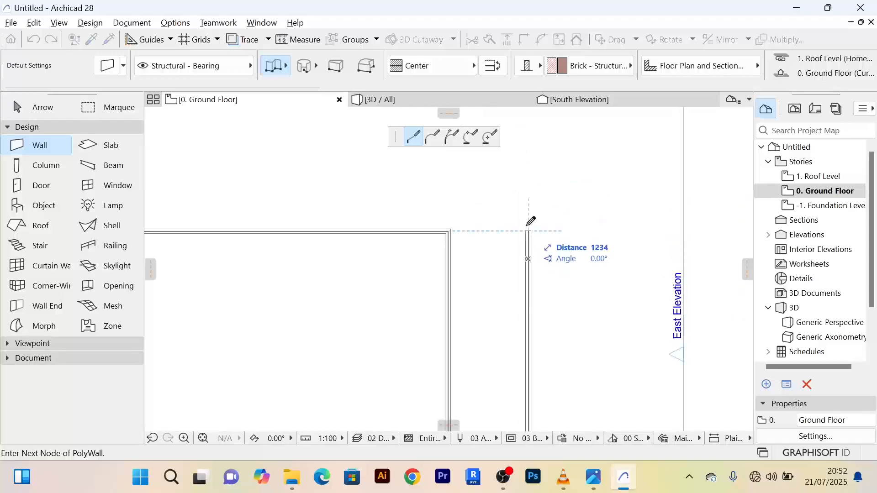
pyautogui.doubleClick(531, 228)
# Select all segments of the chained wall on the Ground Floor plan and delete them
pyautogui.scroll(-5, 554, 190)
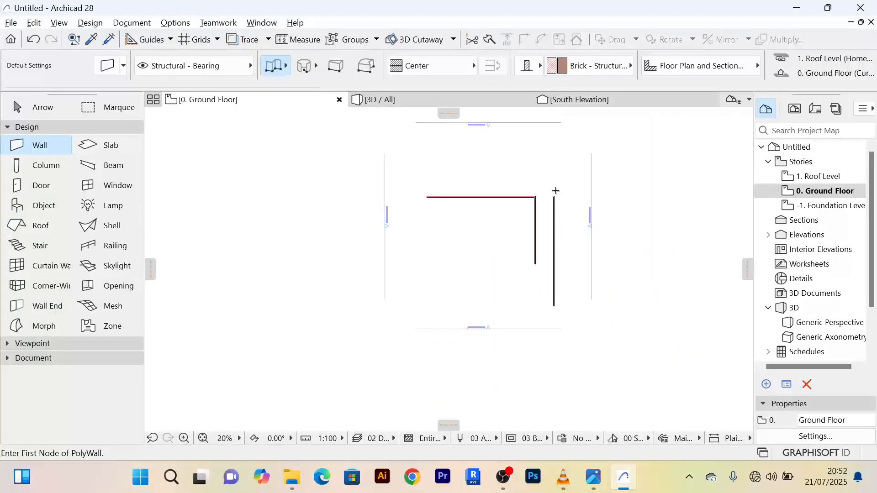
pyautogui.moveTo(551, 185); pyautogui.dragTo(435, 174, button='middle')
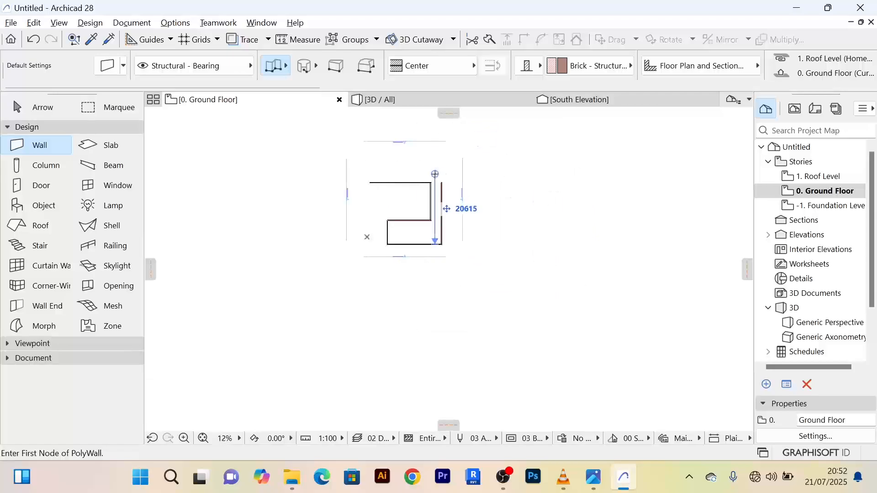
pyautogui.click(41, 107)
pyautogui.scroll(2, 430, 211)
pyautogui.scroll(2, 467, 187)
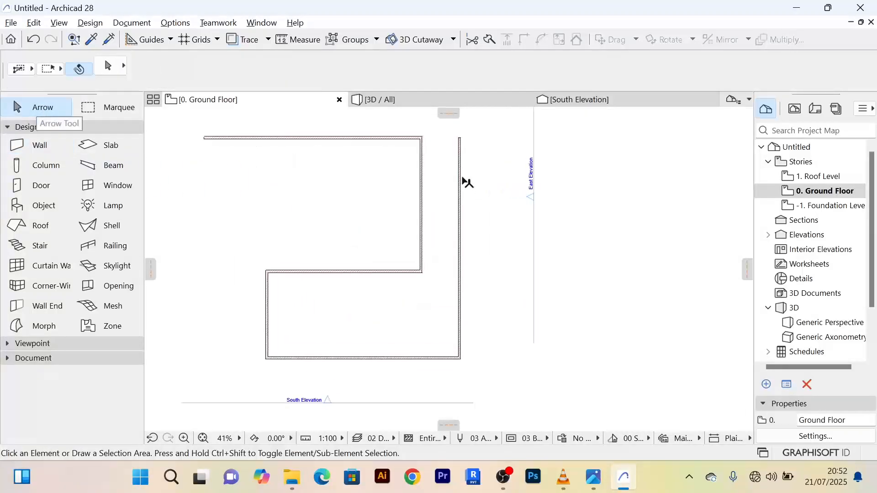
pyautogui.moveTo(481, 369); pyautogui.dragTo(267, 135)
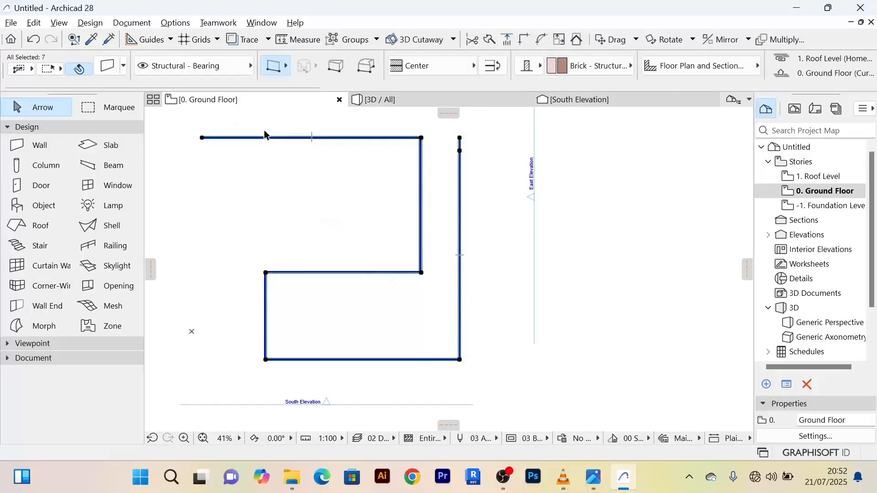
pyautogui.press('Delete')
# Draw a rectangular wall enclosure about 16200 by 13500 mm between the elevation markers with the rectangular geometry method
pyautogui.scroll(-2, 264, 129)
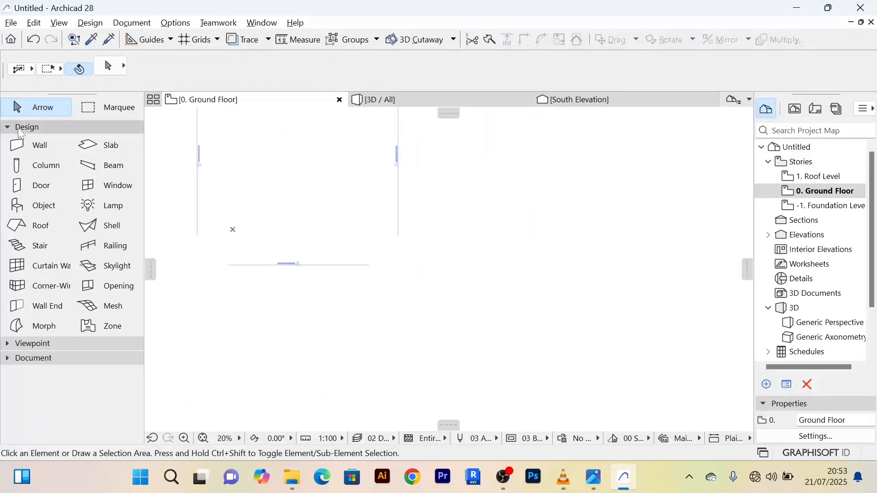
pyautogui.click(39, 146)
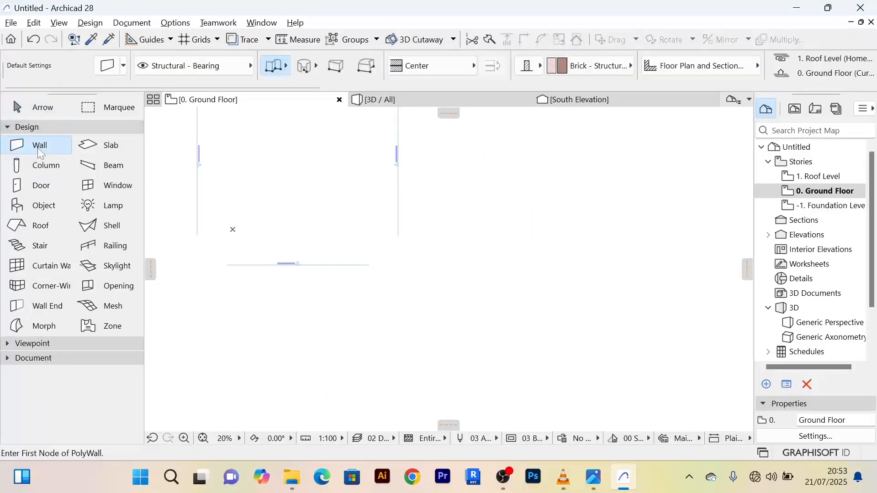
pyautogui.click(287, 70)
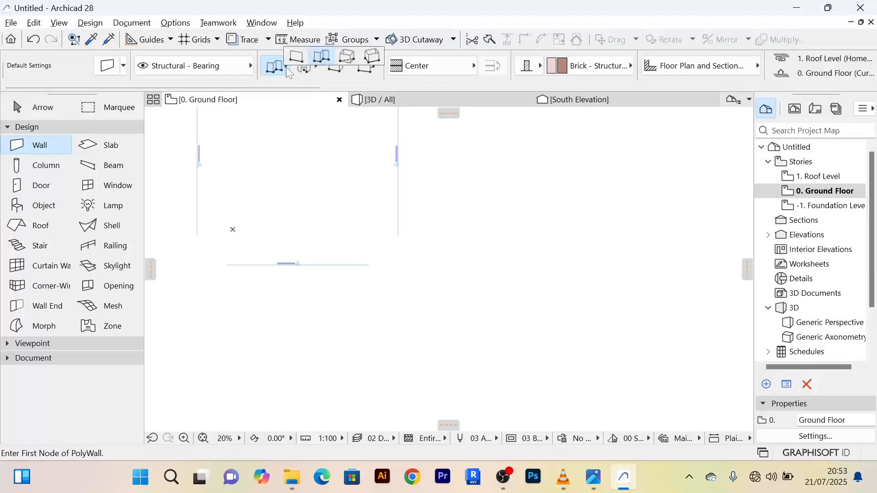
pyautogui.click(349, 57)
pyautogui.scroll(2, 297, 207)
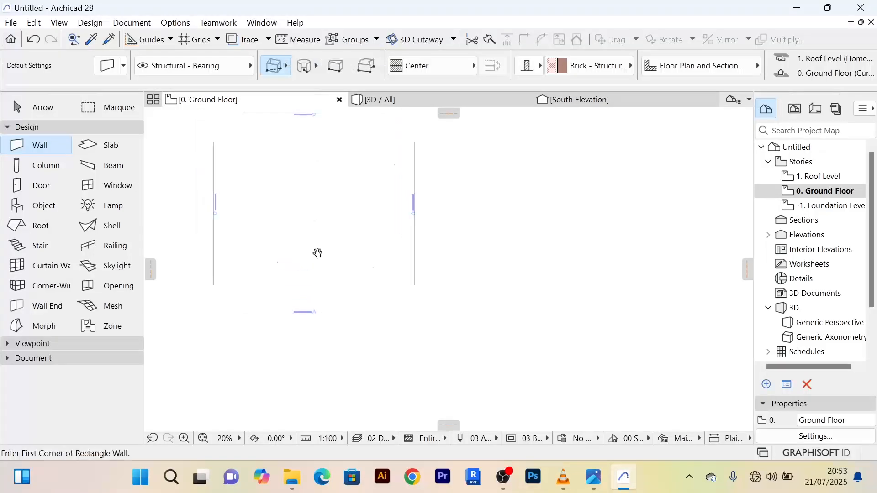
pyautogui.click(256, 155)
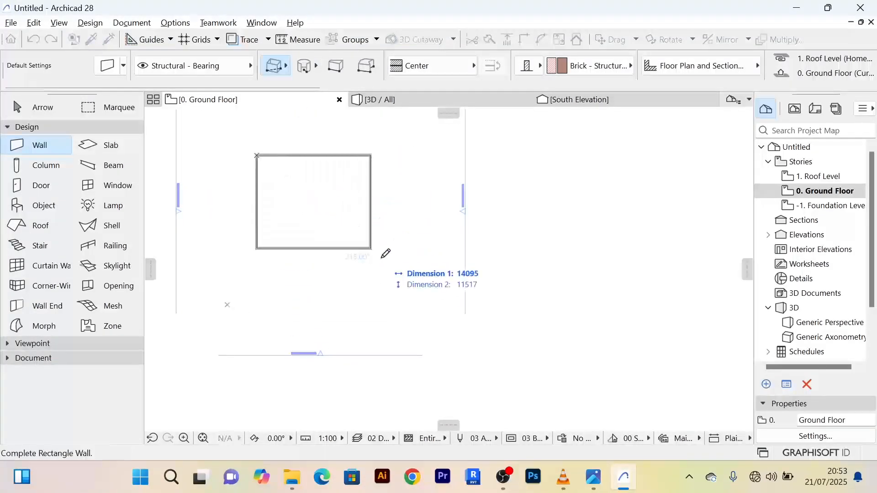
pyautogui.scroll(5, 395, 264)
pyautogui.scroll(-5, 395, 265)
pyautogui.click(394, 269)
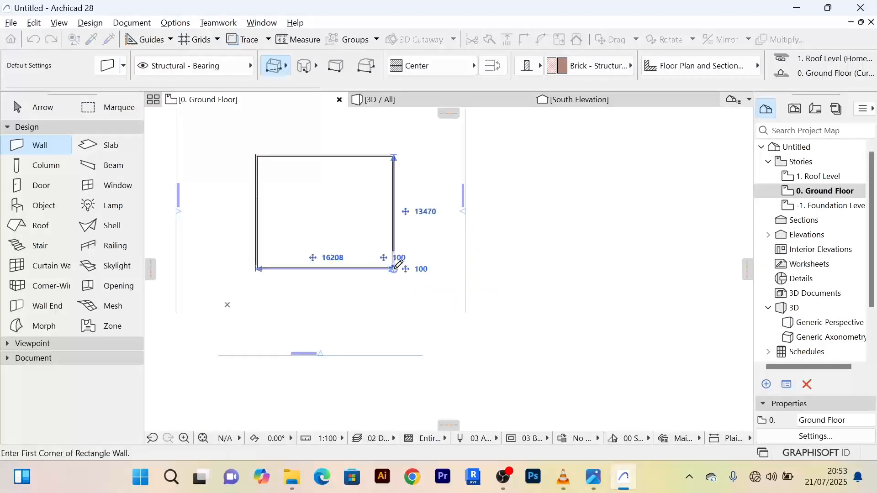
# Select all four walls of the rectangular enclosure and delete them from the Ground Floor plan
pyautogui.click(44, 113)
pyautogui.scroll(5, 407, 227)
pyautogui.scroll(-5, 407, 228)
pyautogui.scroll(6, 397, 247)
pyautogui.scroll(-6, 394, 249)
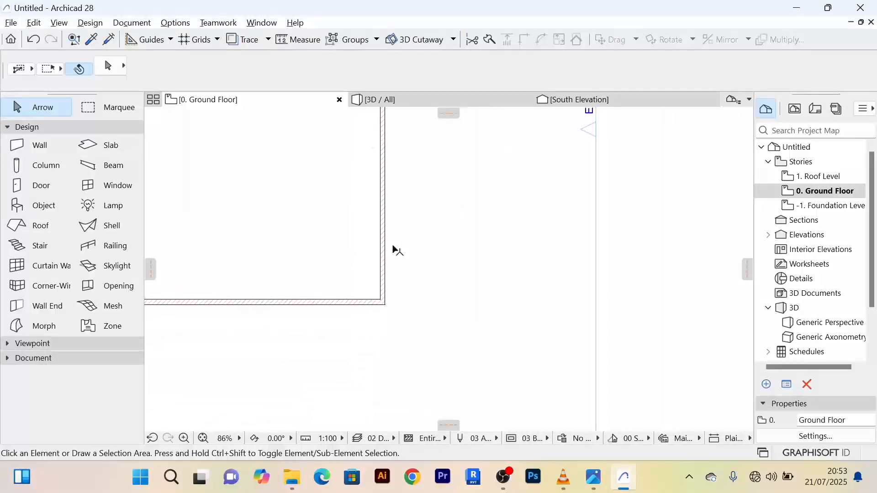
pyautogui.click(392, 264)
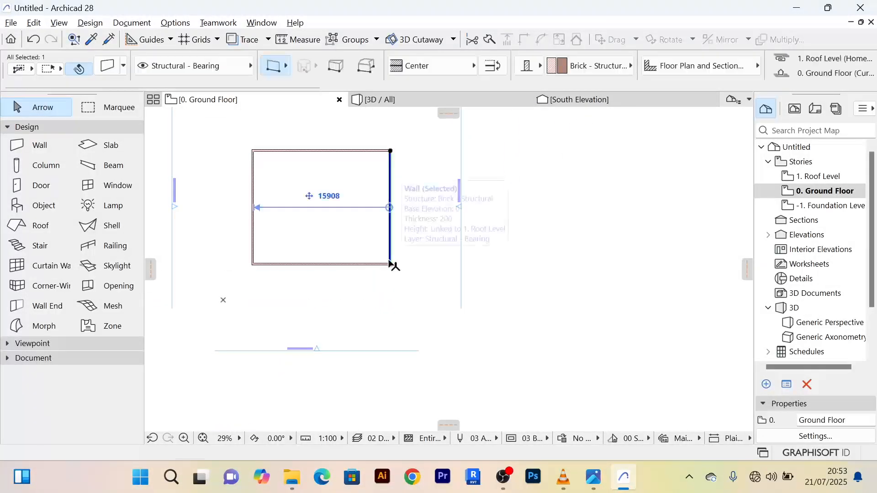
pyautogui.click(411, 274)
pyautogui.moveTo(417, 282); pyautogui.dragTo(236, 147)
pyautogui.press('Delete')
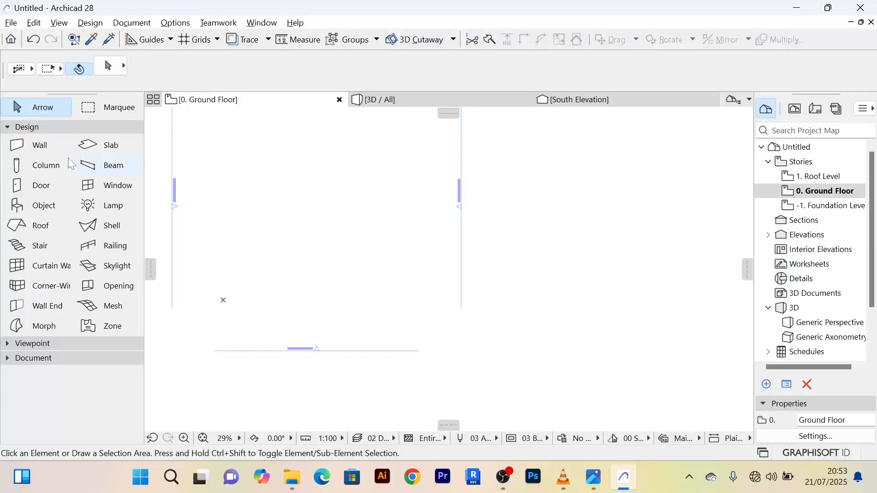
# Draw a horizontal straight wall about 15100 mm long above the South Elevation marker with the single geometry method
pyautogui.click(41, 145)
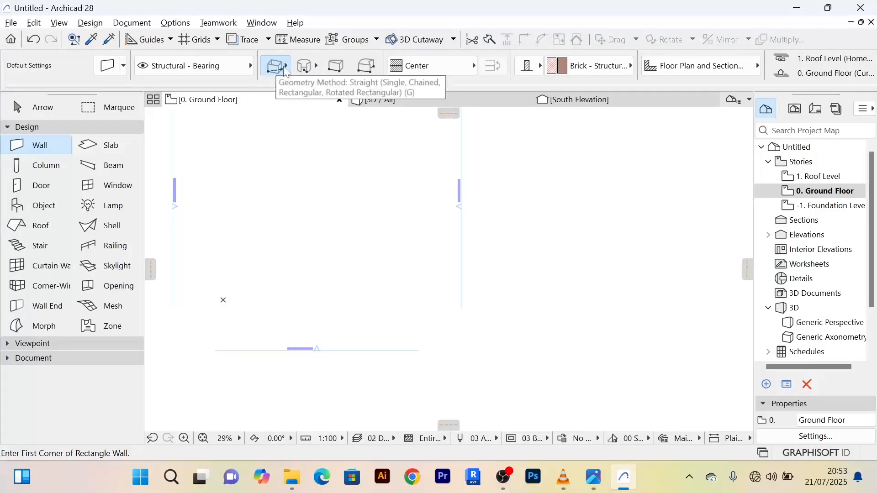
pyautogui.click(286, 72)
pyautogui.click(288, 56)
pyautogui.scroll(-1, 284, 159)
pyautogui.scroll(-1, 285, 158)
pyautogui.moveTo(285, 159); pyautogui.dragTo(298, 203, button='middle')
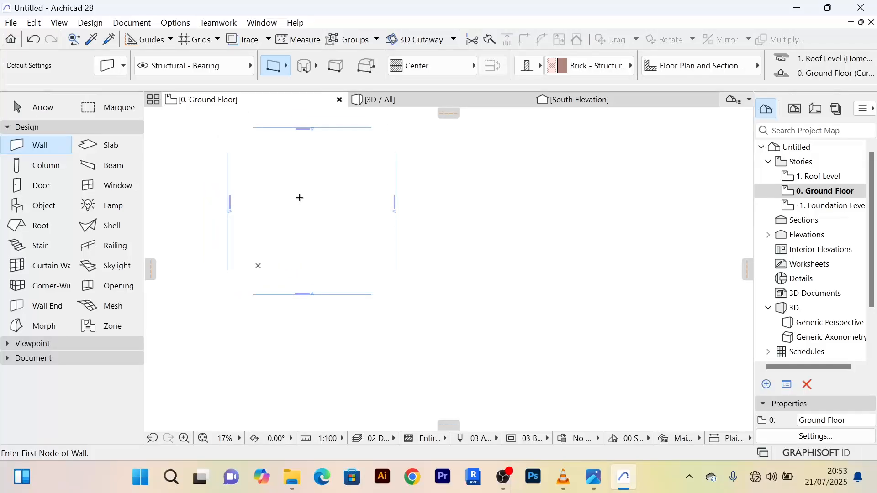
pyautogui.scroll(2, 300, 198)
pyautogui.scroll(-2, 299, 197)
pyautogui.scroll(3, 298, 233)
pyautogui.scroll(-3, 302, 242)
pyautogui.scroll(2, 298, 249)
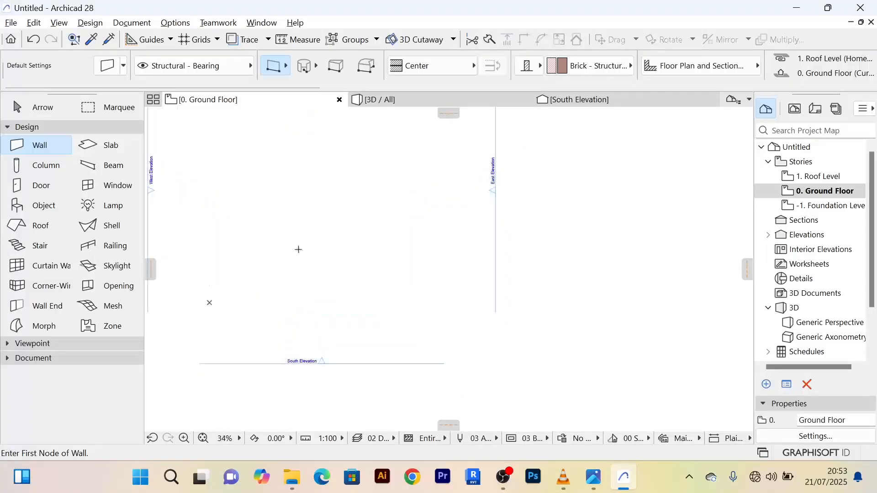
pyautogui.click(297, 269)
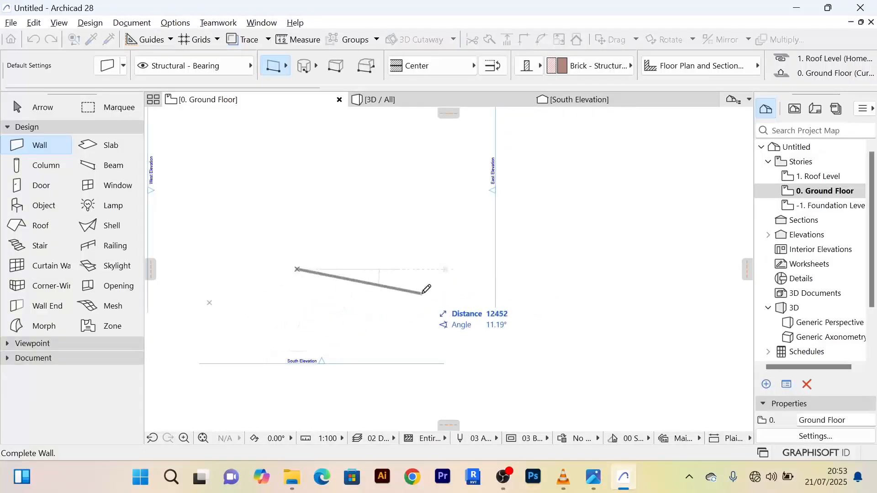
pyautogui.scroll(2, 426, 281)
pyautogui.scroll(2, 425, 262)
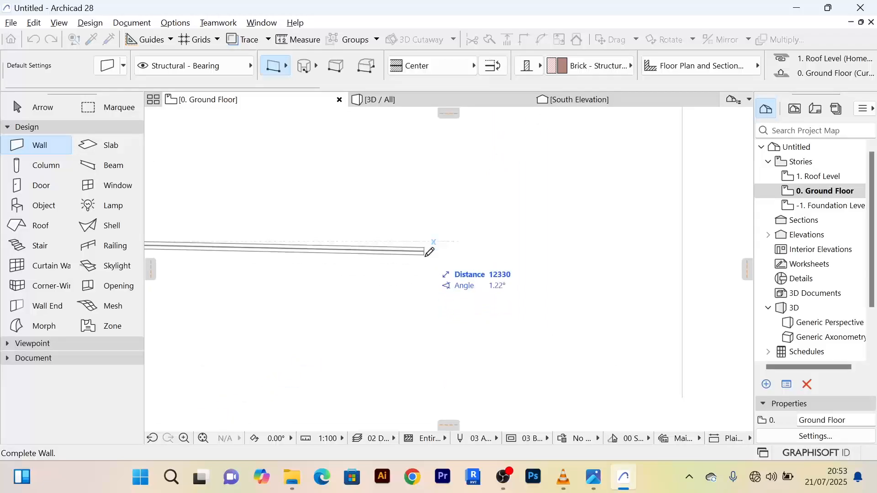
pyautogui.scroll(-1, 427, 274)
pyautogui.scroll(-3, 430, 269)
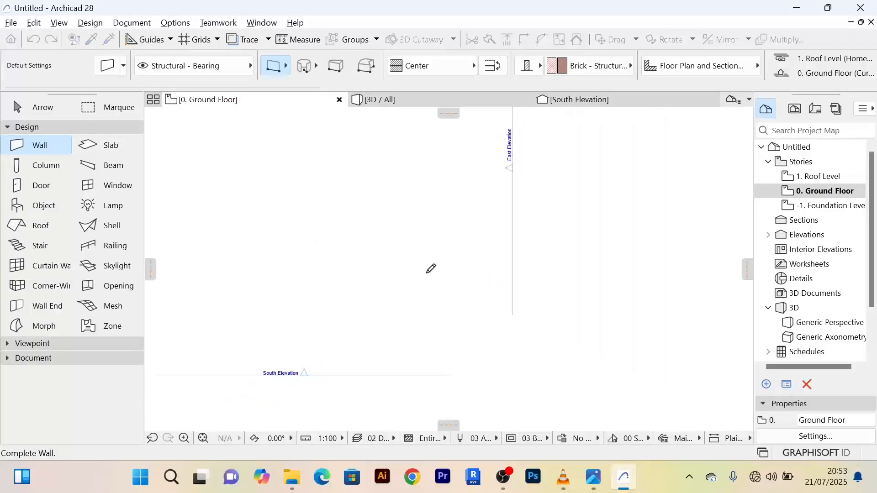
pyautogui.scroll(-1, 436, 257)
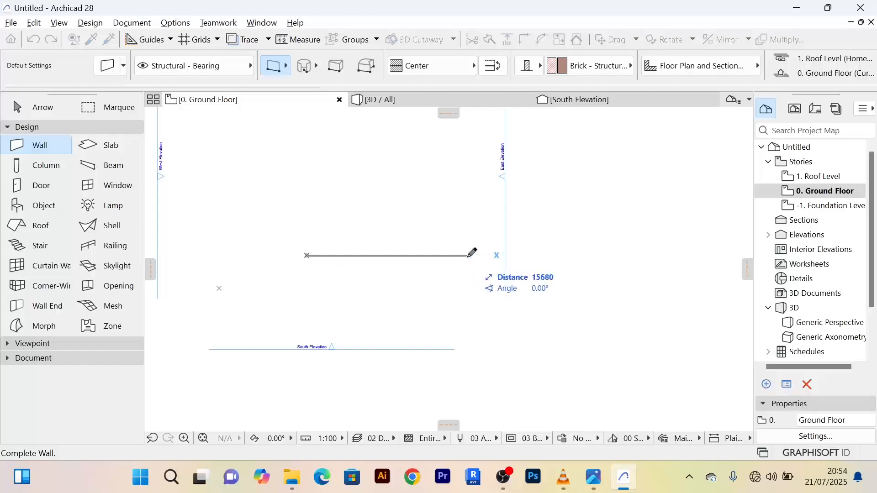
pyautogui.scroll(2, 472, 253)
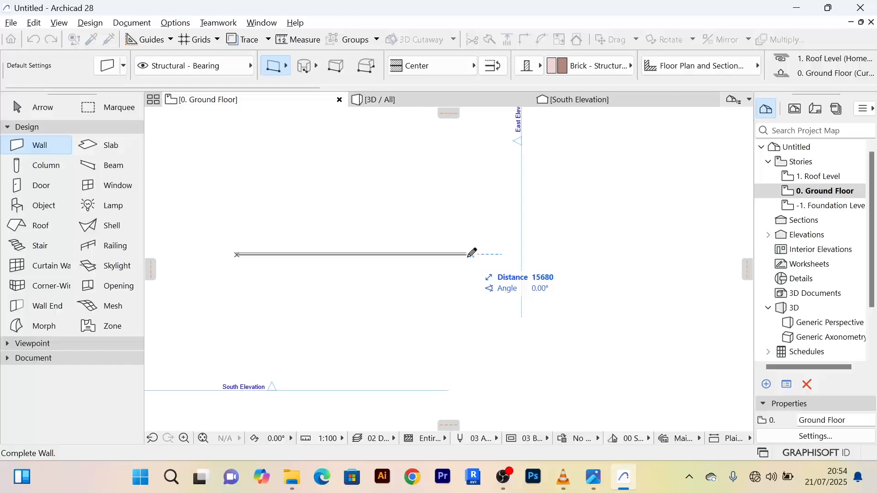
pyautogui.scroll(2, 471, 252)
pyautogui.scroll(-4, 468, 247)
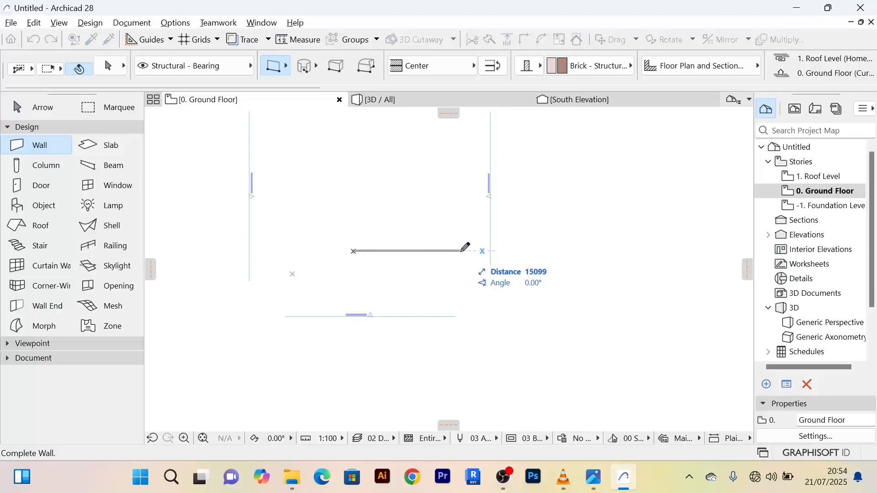
pyautogui.click(461, 251)
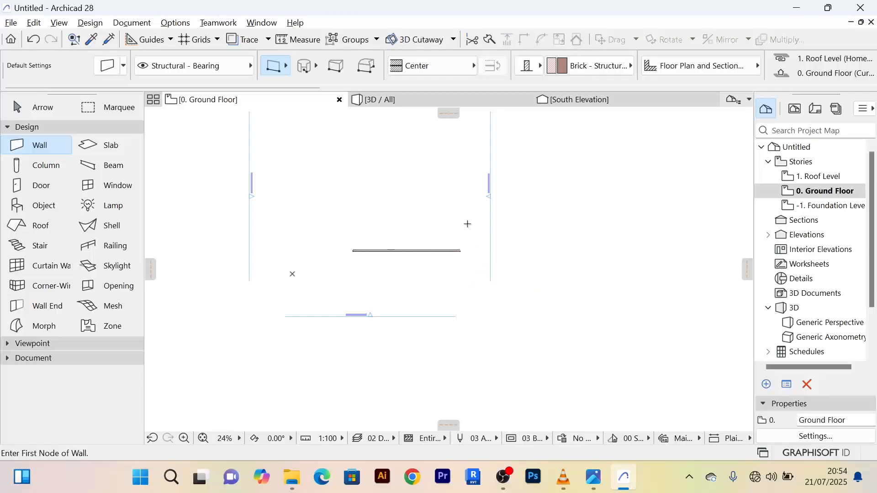
pyautogui.scroll(3, 454, 246)
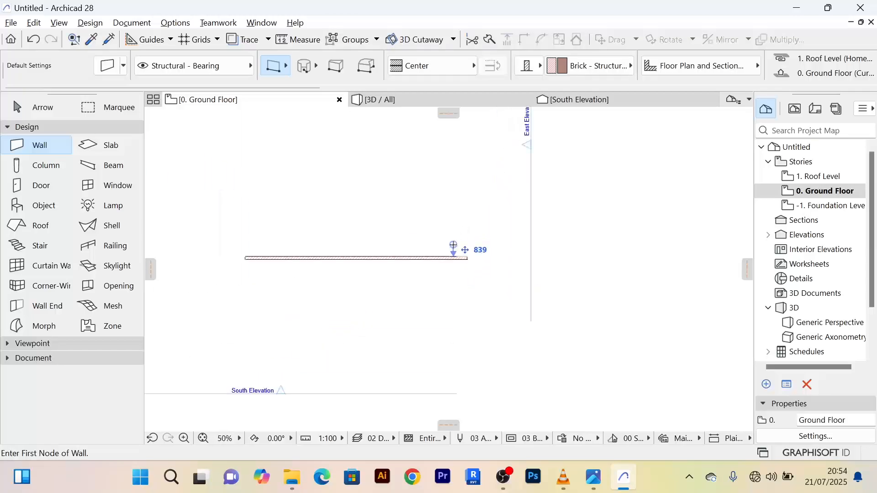
# Select the horizontal wall above the South Elevation marker, examine it up close, and clear the selection
pyautogui.click(43, 107)
pyautogui.scroll(-3, 413, 233)
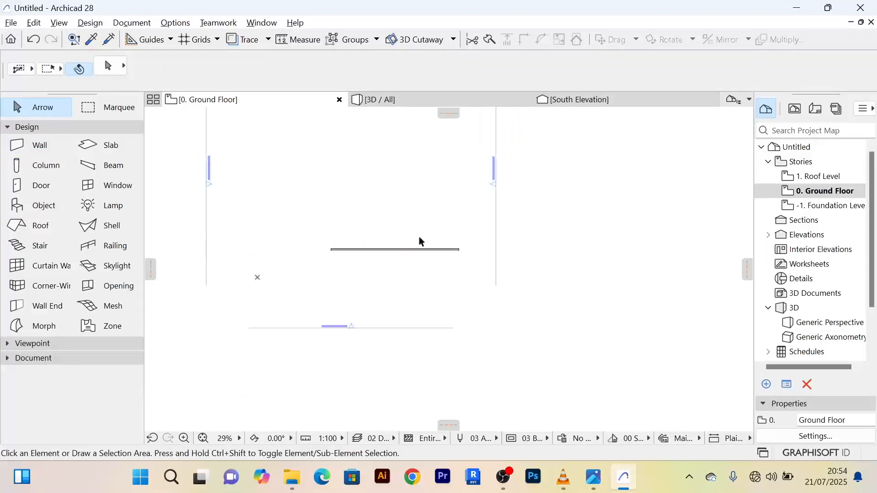
pyautogui.moveTo(409, 249); pyautogui.dragTo(410, 250, button='middle')
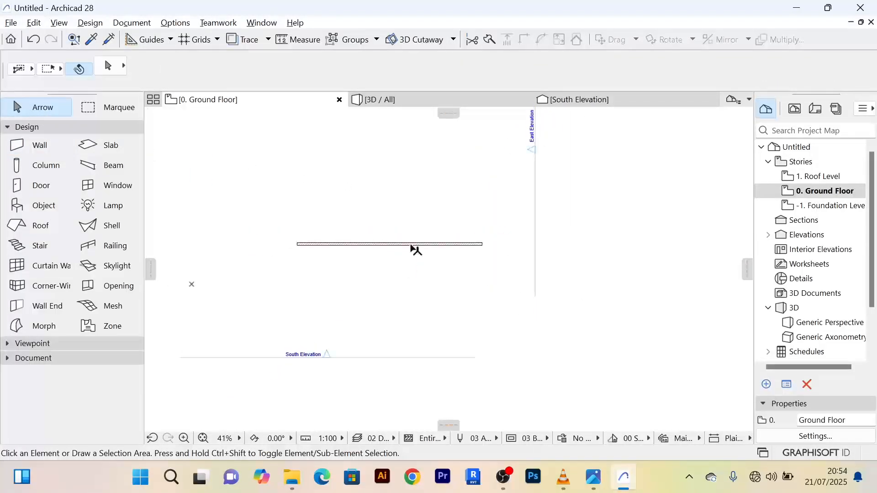
pyautogui.click(416, 249)
pyautogui.scroll(3, 417, 270)
pyautogui.scroll(-2, 415, 268)
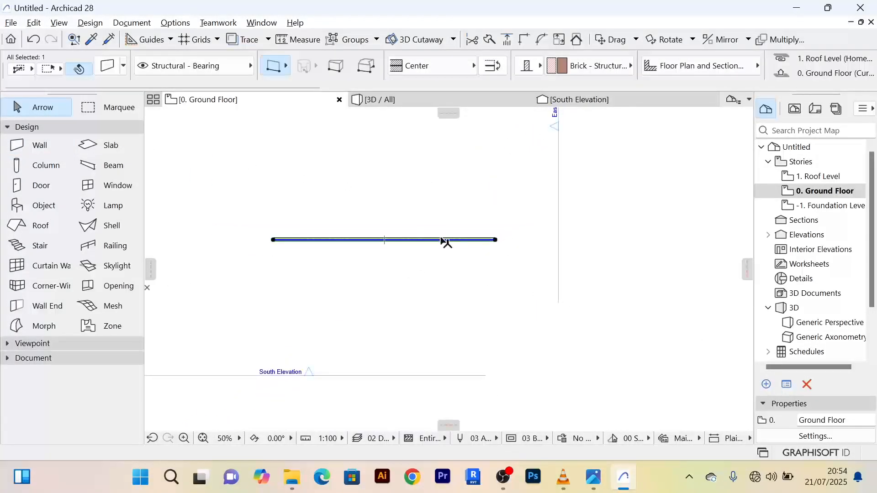
pyautogui.scroll(4, 442, 242)
pyautogui.scroll(-5, 471, 247)
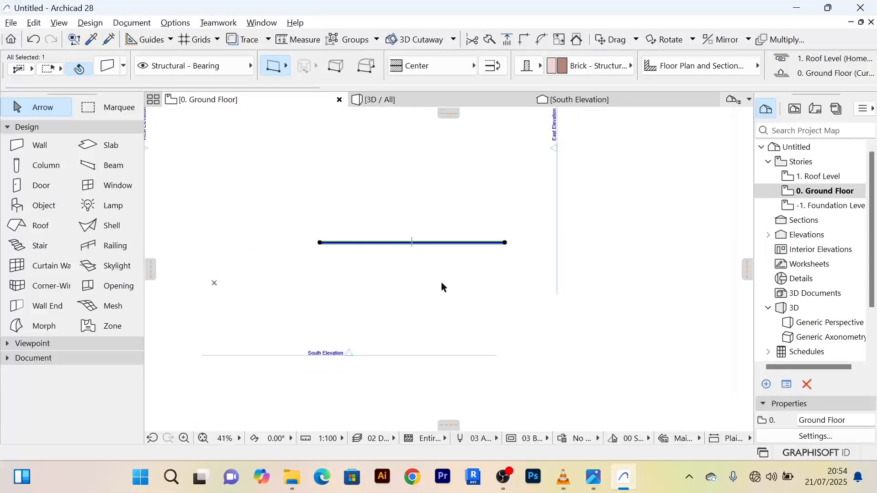
pyautogui.scroll(-3, 455, 228)
pyautogui.scroll(4, 446, 230)
pyautogui.scroll(-4, 448, 242)
pyautogui.click(445, 253)
pyautogui.scroll(2, 446, 250)
pyautogui.scroll(-2, 443, 261)
pyautogui.scroll(1, 441, 265)
pyautogui.scroll(1, 439, 267)
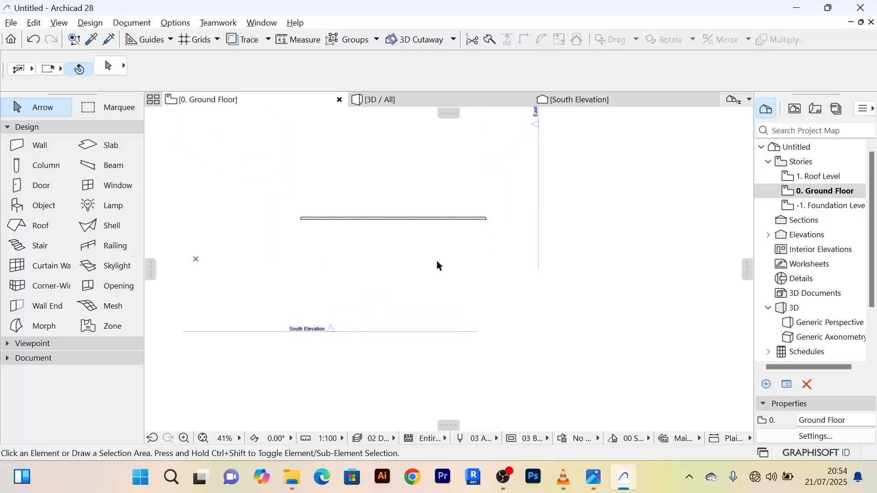
# Draw a vertical straight wall upward at 90° from the right end of the horizontal wall, stopping short of the North Elevation line
pyautogui.click(47, 151)
pyautogui.scroll(-2, 438, 187)
pyautogui.scroll(2, 480, 255)
pyautogui.click(460, 246)
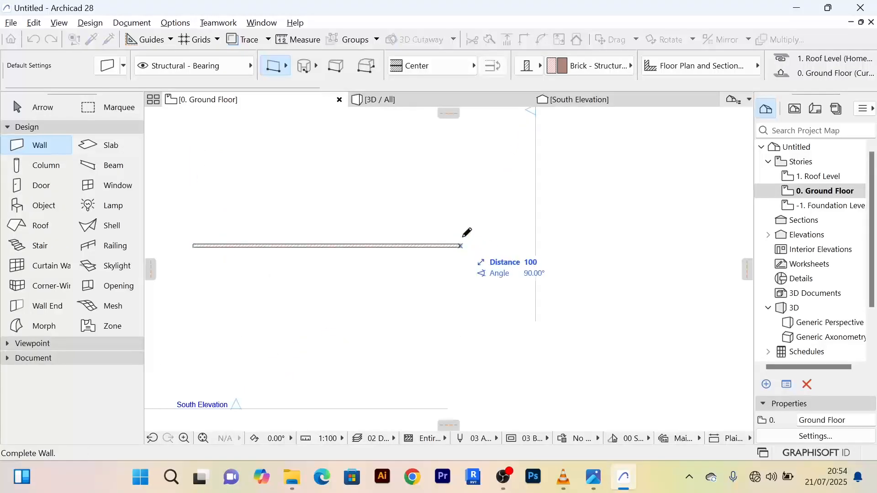
pyautogui.scroll(-2, 462, 173)
pyautogui.moveTo(462, 170); pyautogui.dragTo(467, 251, button='middle')
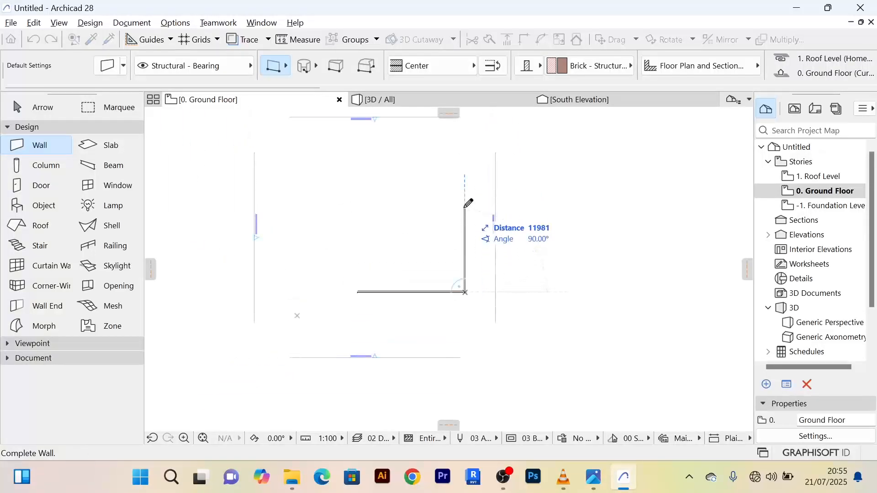
pyautogui.click(465, 167)
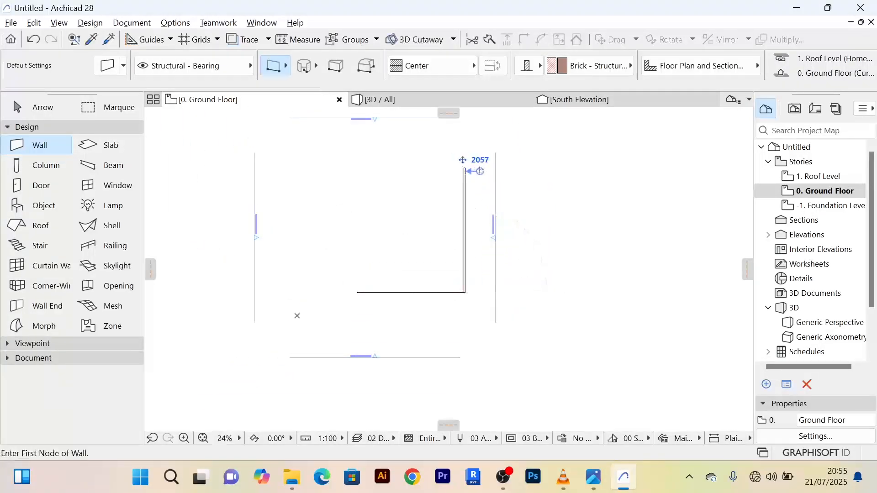
pyautogui.click(43, 108)
# Examine the corner where the two walls meet, selecting the vertical wall and the horizontal wall in turn
pyautogui.scroll(3, 447, 217)
pyautogui.scroll(-2, 412, 229)
pyautogui.scroll(2, 397, 231)
pyautogui.scroll(-5, 395, 231)
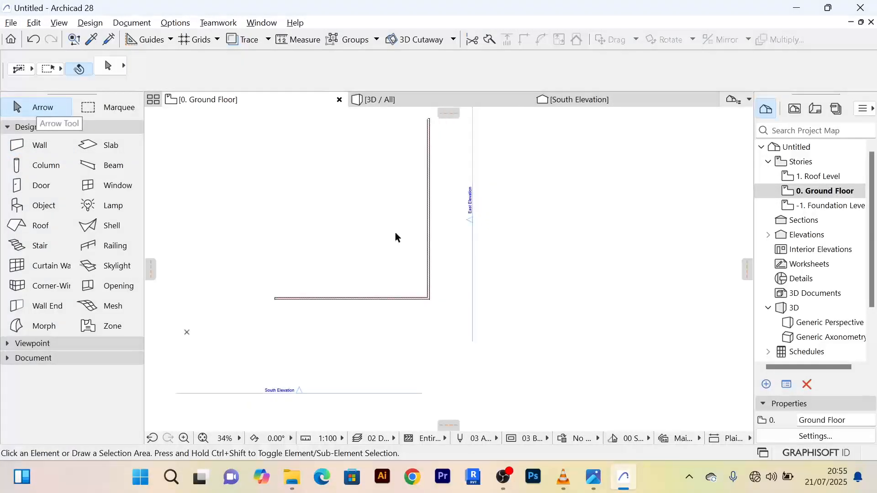
pyautogui.scroll(2, 392, 241)
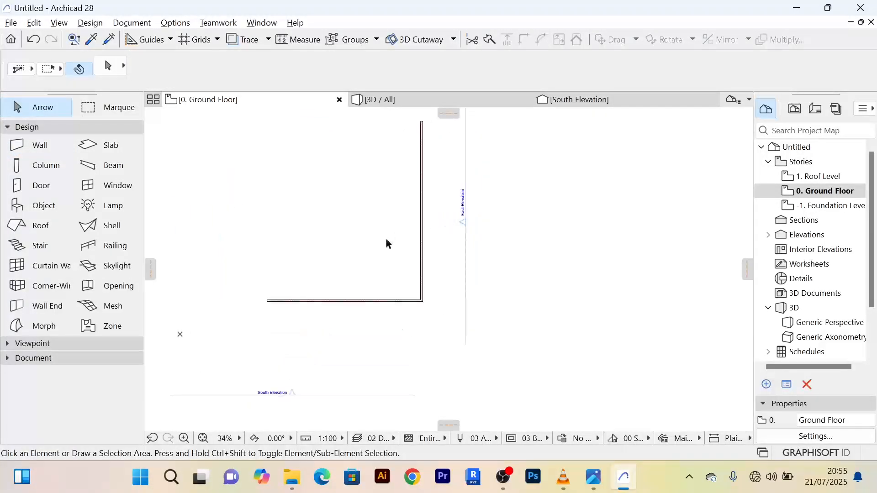
pyautogui.scroll(5, 385, 237)
pyautogui.scroll(-2, 383, 242)
pyautogui.scroll(7, 383, 246)
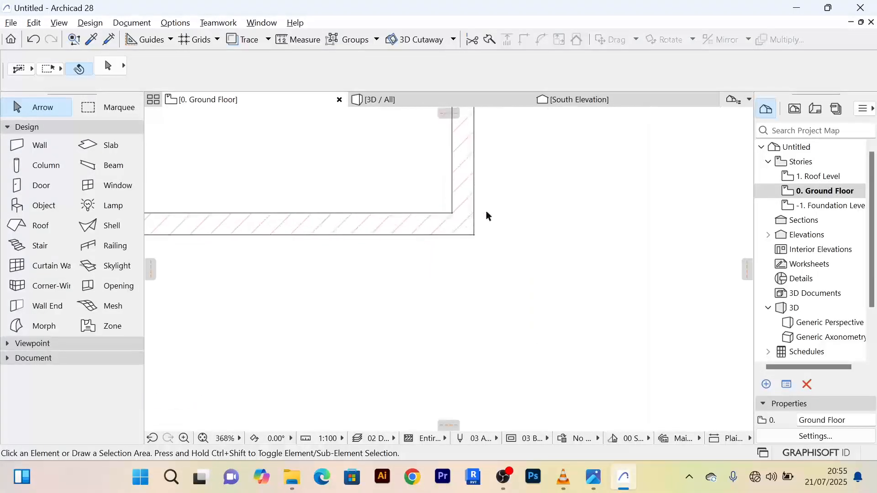
pyautogui.click(469, 190)
pyautogui.scroll(-4, 487, 237)
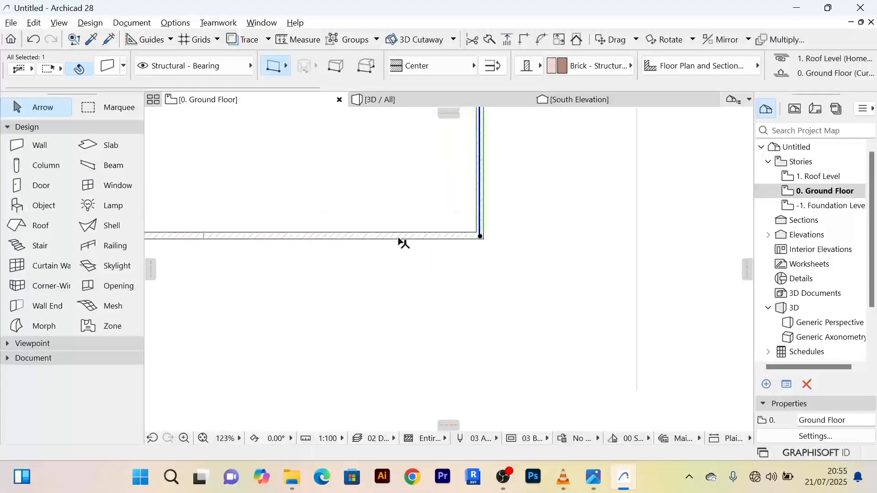
pyautogui.click(401, 239)
pyautogui.scroll(1, 413, 301)
pyautogui.scroll(-2, 415, 320)
pyautogui.scroll(2, 457, 249)
pyautogui.scroll(-2, 466, 252)
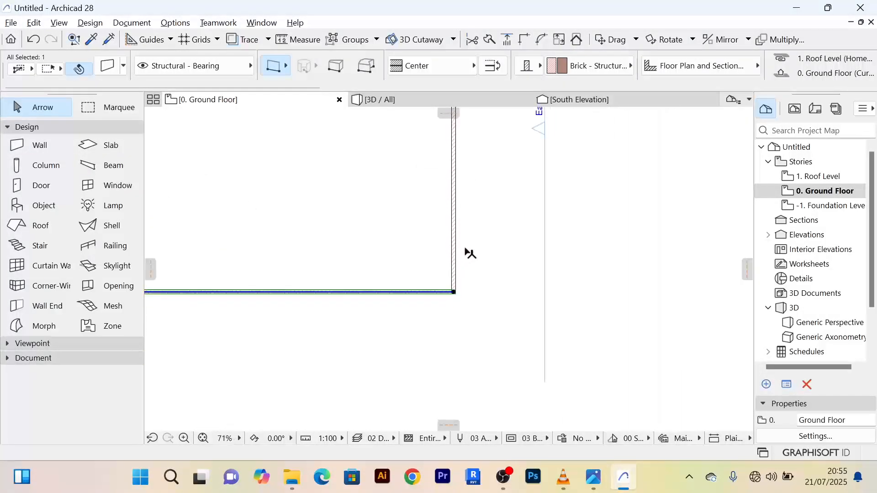
pyautogui.scroll(4, 464, 238)
pyautogui.scroll(-3, 465, 238)
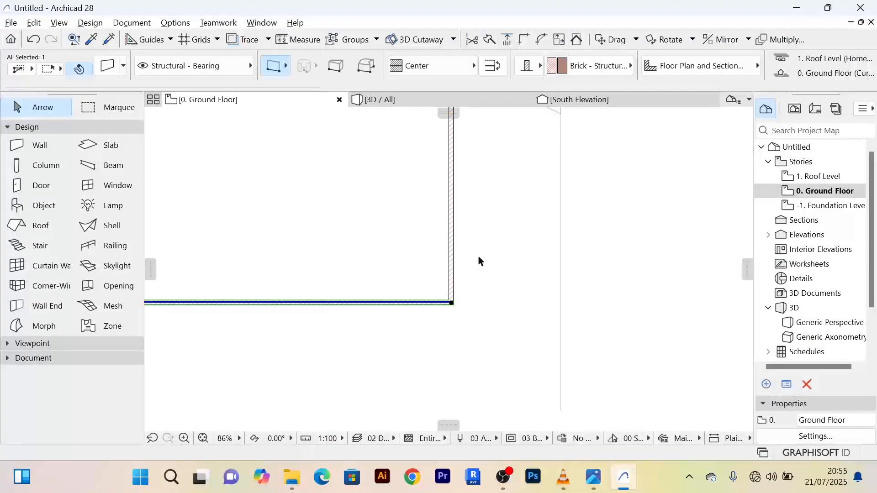
# Switch to the house rendering in the image viewer, look at it, and return to the Archicad floor plan
pyautogui.hotkey('alt', 'Tab')
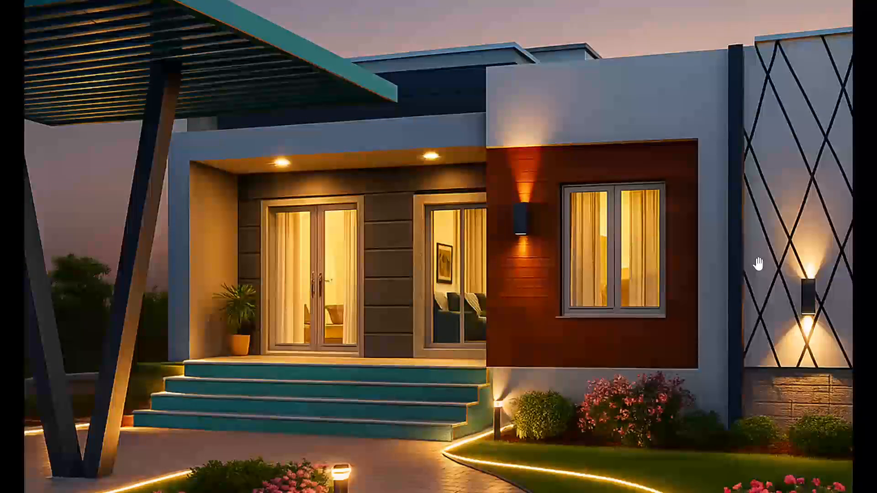
pyautogui.hotkey('alt', 'Tab')
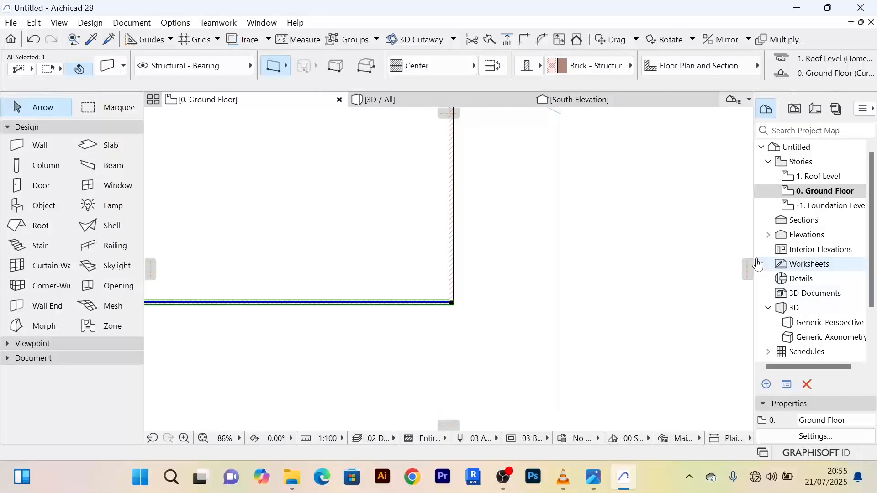
pyautogui.scroll(-5, 354, 251)
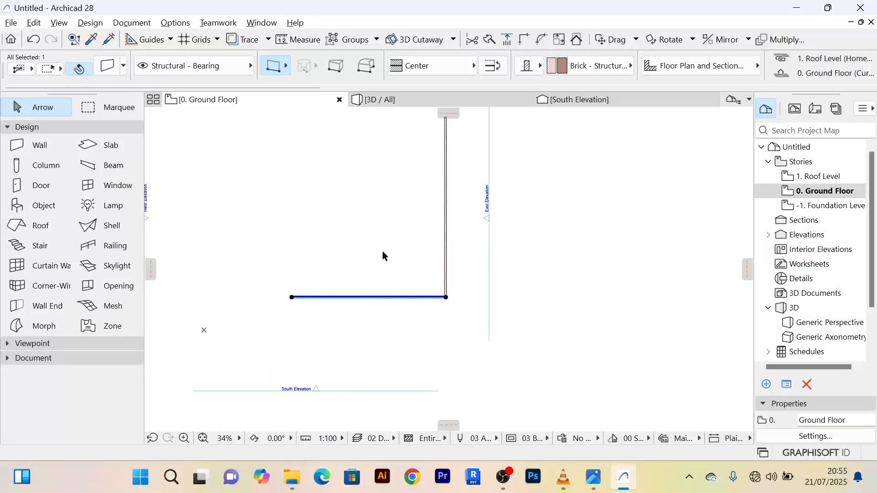
pyautogui.moveTo(403, 253); pyautogui.dragTo(405, 295, button='middle')
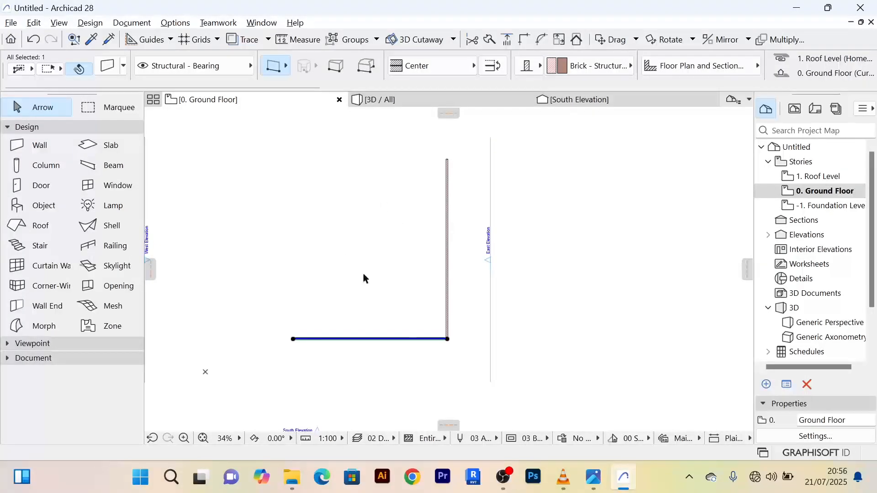
pyautogui.scroll(5, 377, 297)
pyautogui.scroll(-3, 382, 347)
pyautogui.scroll(-1, 383, 352)
pyautogui.moveTo(383, 341)
pyautogui.mouseDown(button='middle')
pyautogui.moveTo(389, 262)
pyautogui.moveTo(383, 349)
pyautogui.mouseUp(button='middle')
pyautogui.scroll(5, 382, 299)
pyautogui.scroll(-3, 380, 234)
pyautogui.scroll(4, 391, 281)
pyautogui.scroll(-3, 384, 313)
pyautogui.scroll(-3, 388, 269)
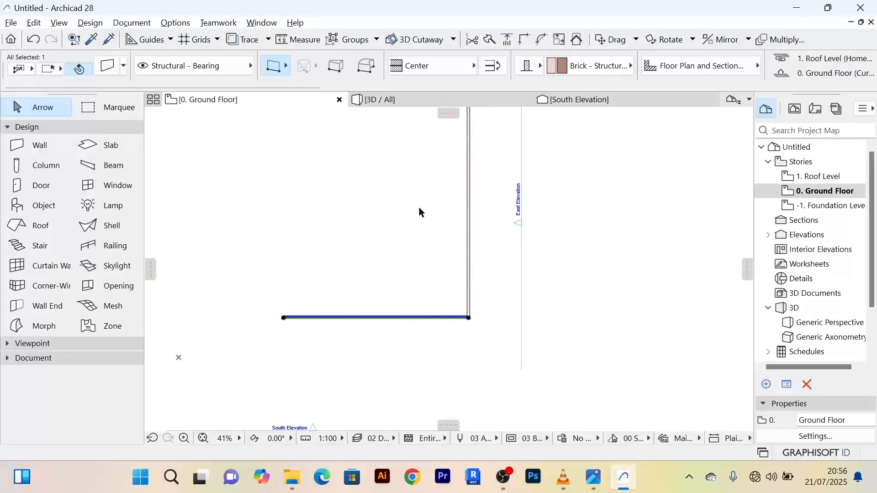
pyautogui.scroll(5, 405, 276)
pyautogui.scroll(-3, 408, 277)
pyautogui.moveTo(406, 276); pyautogui.dragTo(411, 246, button='middle')
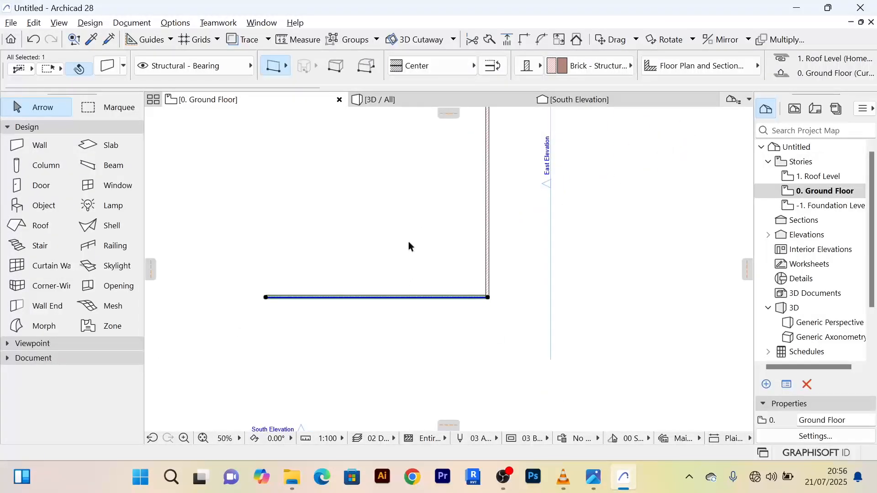
# Drag a copy of the selected horizontal wall 6000 mm straight up at 90° from its midpoint
pyautogui.rightClick(392, 299)
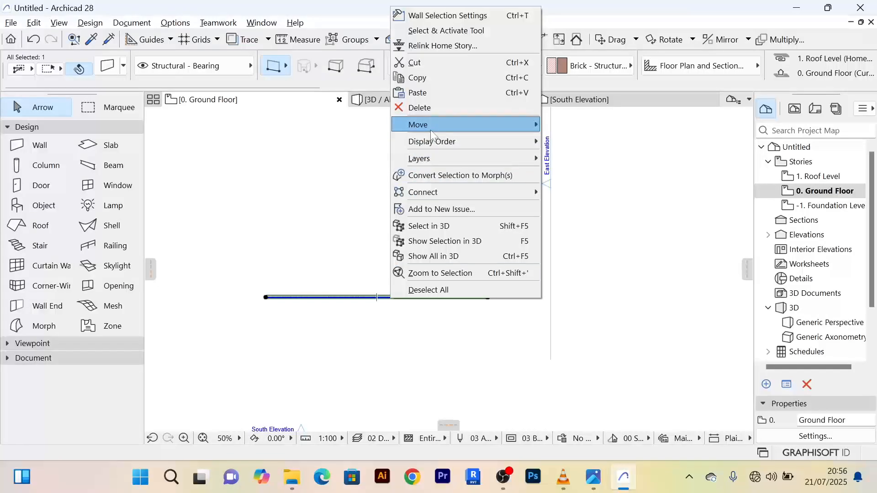
pyautogui.moveTo(431, 131)
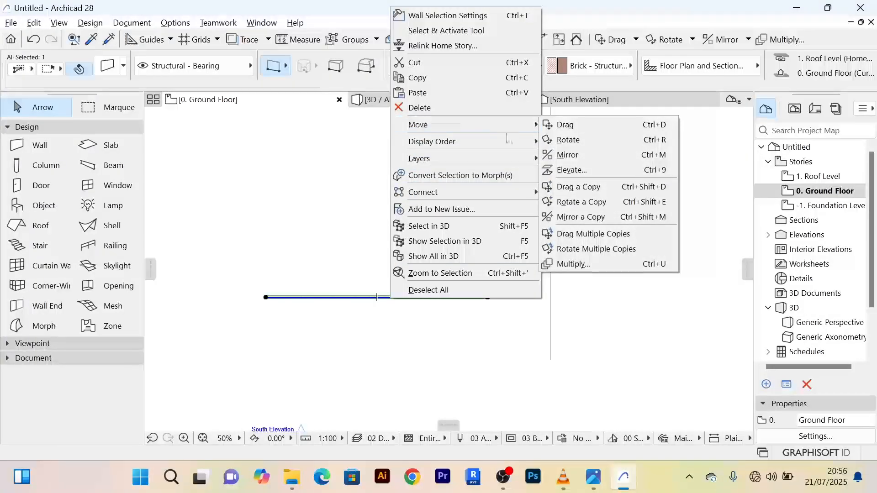
pyautogui.click(593, 187)
pyautogui.scroll(-2, 457, 256)
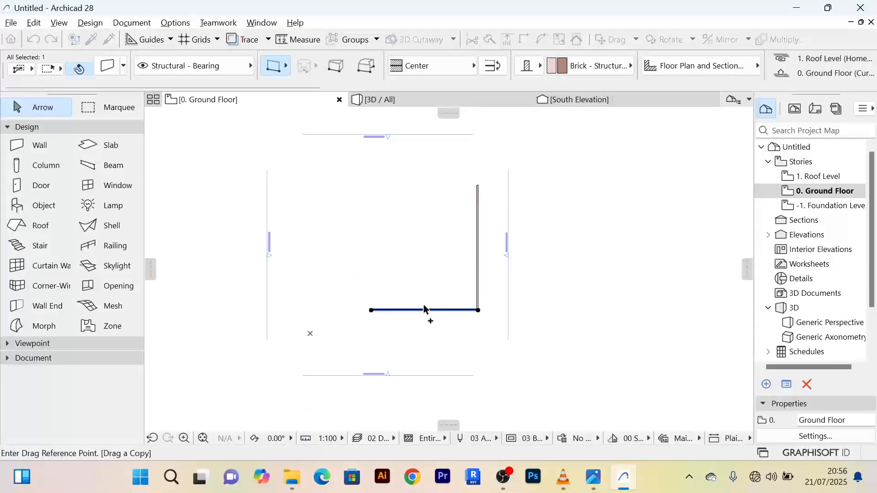
pyautogui.click(425, 310)
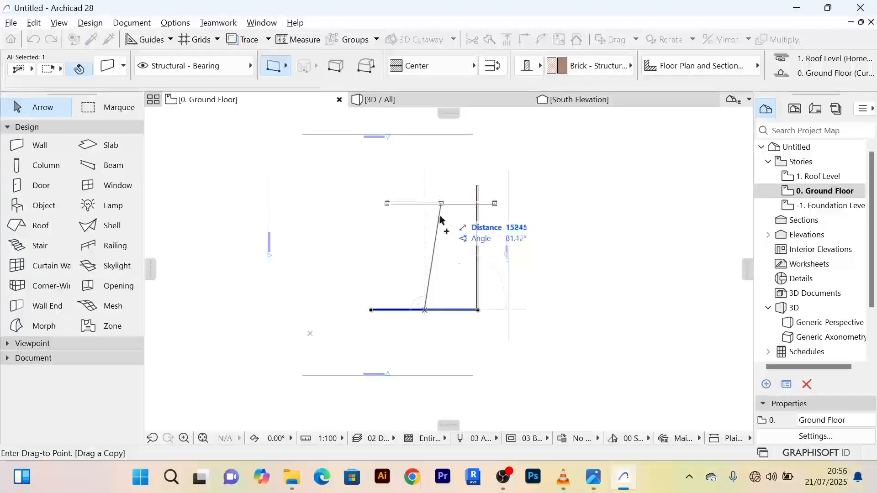
pyautogui.scroll(3, 427, 239)
pyautogui.scroll(-2, 425, 229)
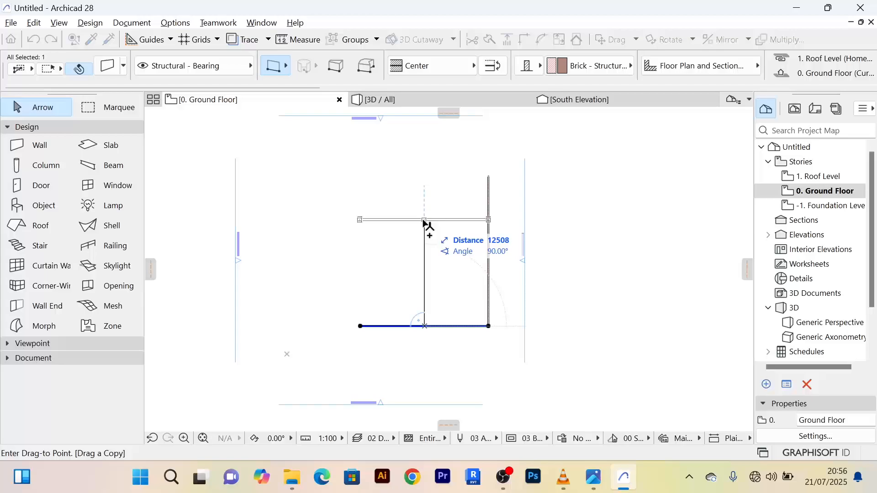
pyautogui.write('6000')
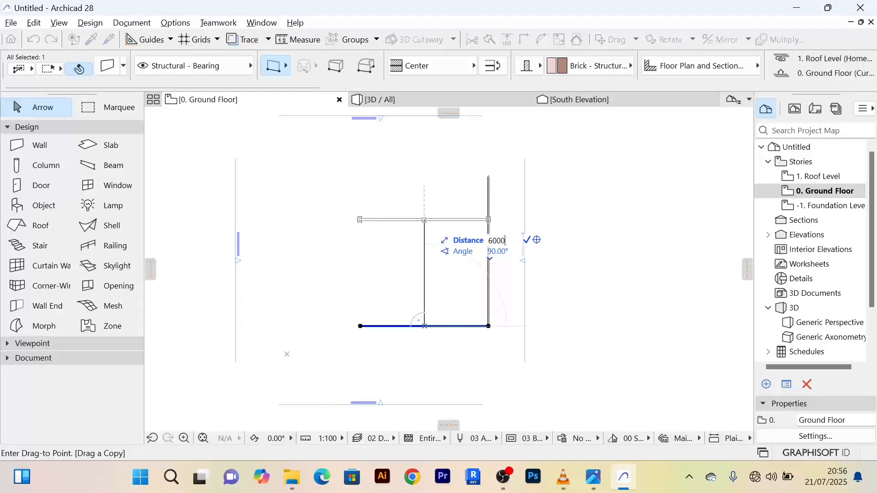
pyautogui.press('Return')
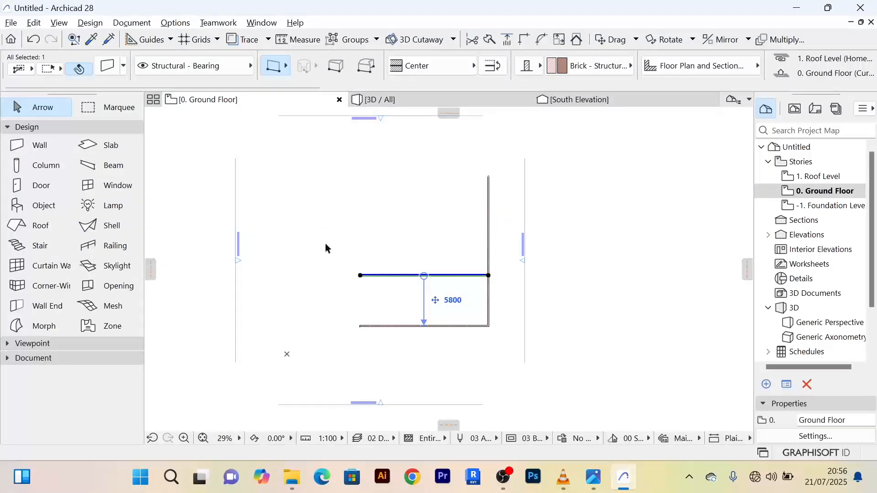
# Check the clear distance between the copied wall and the original horizontal wall below it
pyautogui.scroll(2, 338, 251)
pyautogui.scroll(-3, 365, 274)
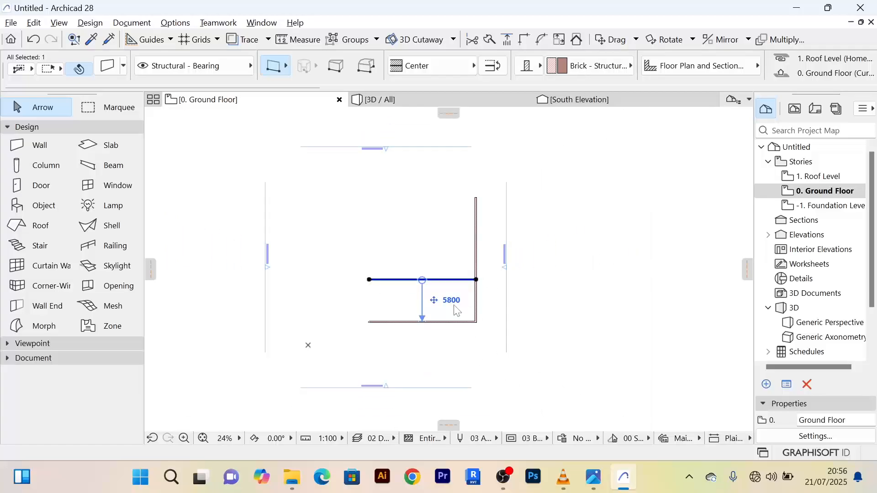
pyautogui.scroll(3, 461, 295)
pyautogui.scroll(-2, 461, 293)
pyautogui.scroll(3, 453, 288)
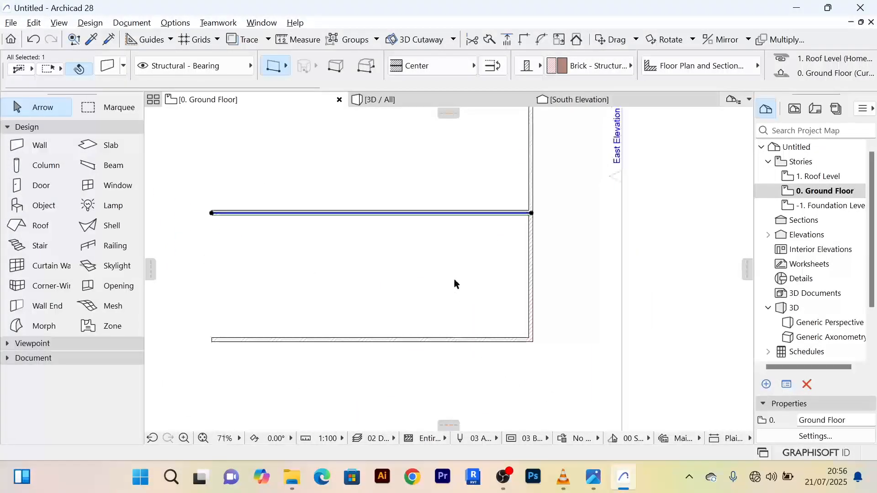
pyautogui.scroll(3, 419, 280)
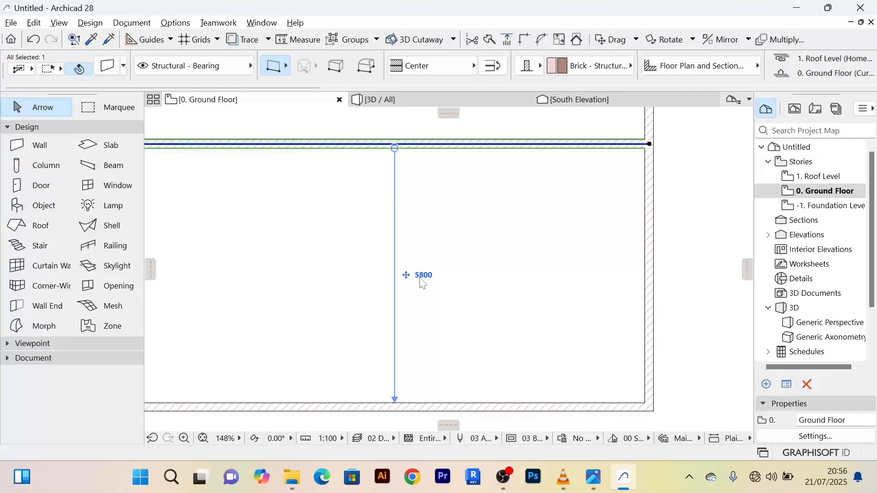
pyautogui.scroll(-2, 439, 270)
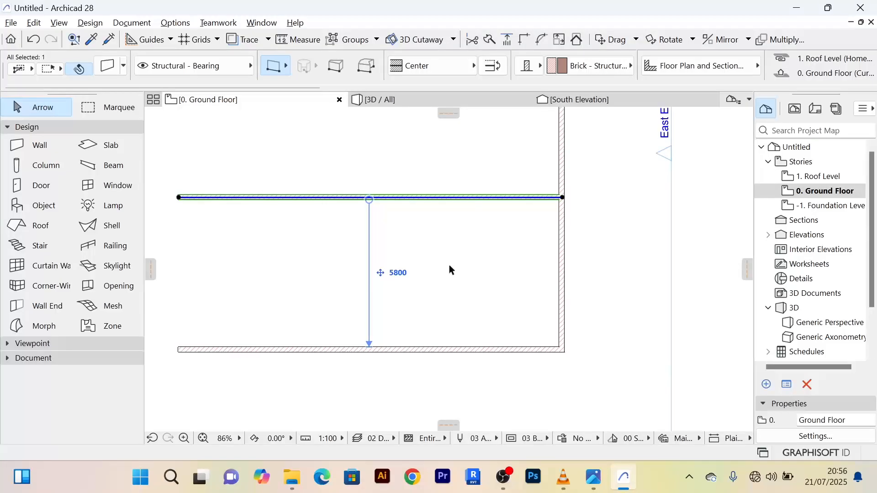
# Delete the copied horizontal wall, keeping the two walls that form the corner
pyautogui.press('Delete')
pyautogui.scroll(-3, 454, 234)
pyautogui.scroll(2, 439, 274)
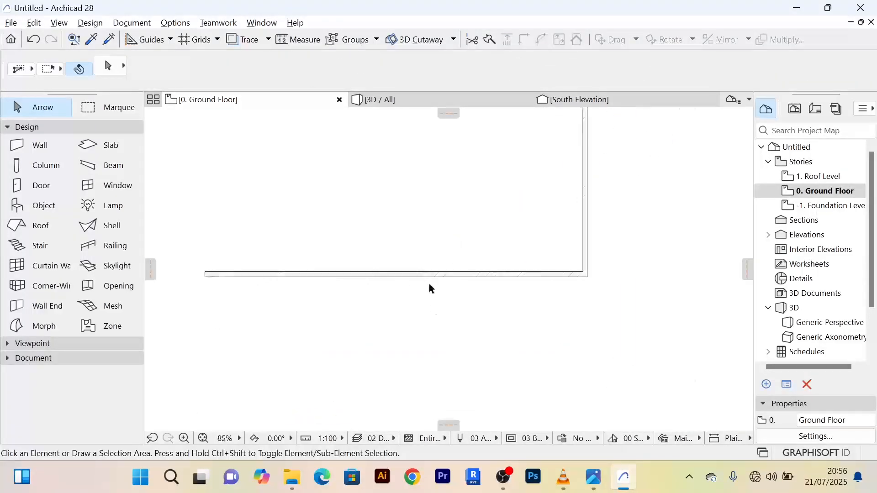
# Drag a copy of the lower horizontal wall 6200 mm straight up at 90°
pyautogui.click(433, 277)
pyautogui.scroll(1, 470, 237)
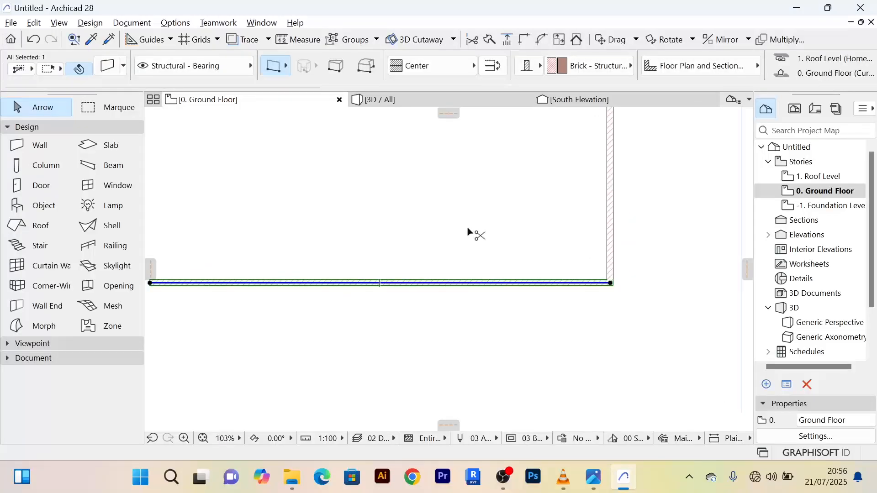
pyautogui.hotkey('ctrl', 'd')
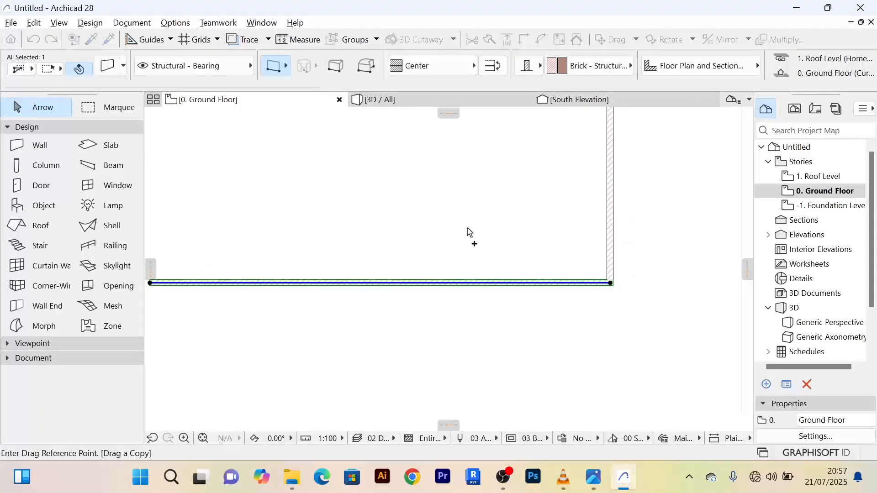
pyautogui.scroll(-3, 467, 228)
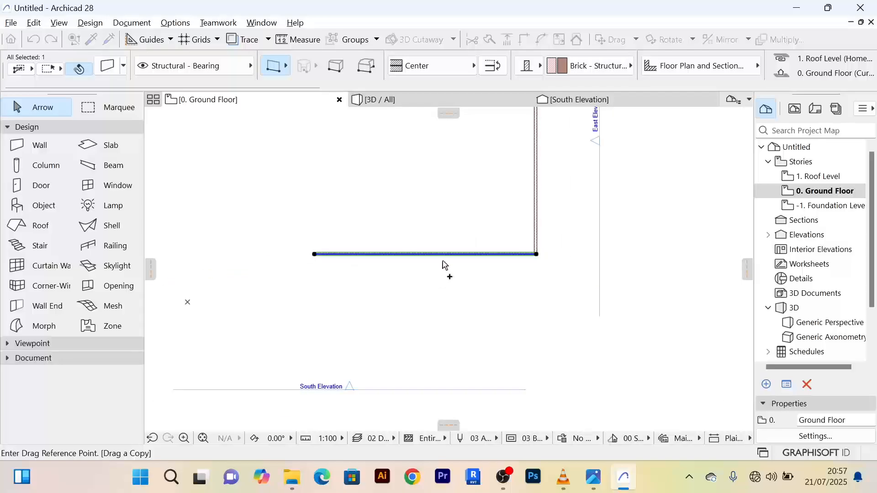
pyautogui.click(445, 254)
pyautogui.moveTo(441, 206); pyautogui.dragTo(454, 295, button='middle')
pyautogui.scroll(-1, 454, 295)
pyautogui.scroll(2, 455, 260)
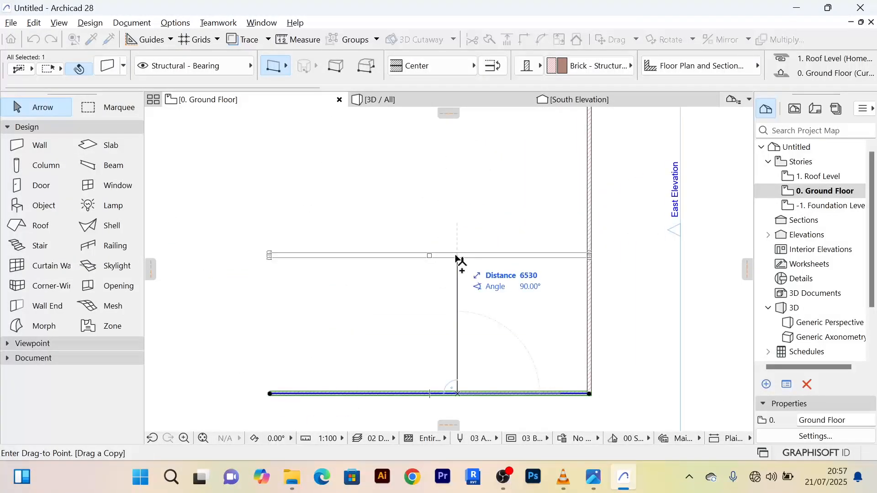
pyautogui.write('6200')
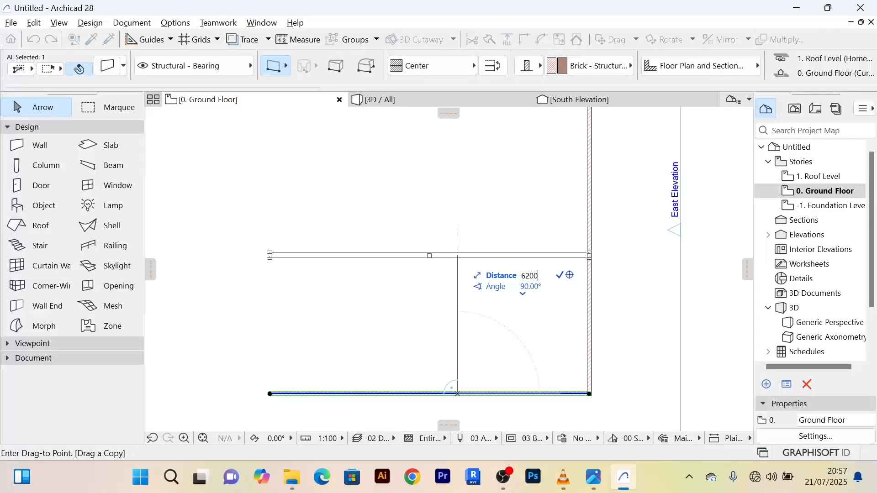
pyautogui.press('Return')
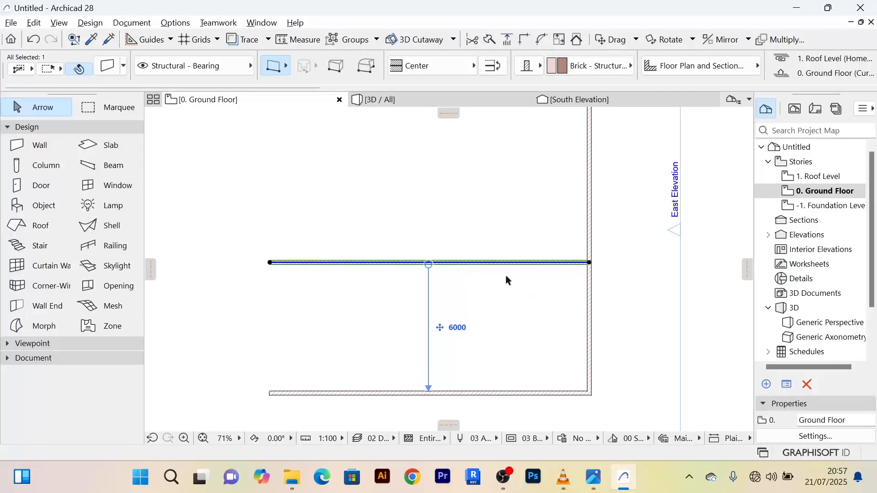
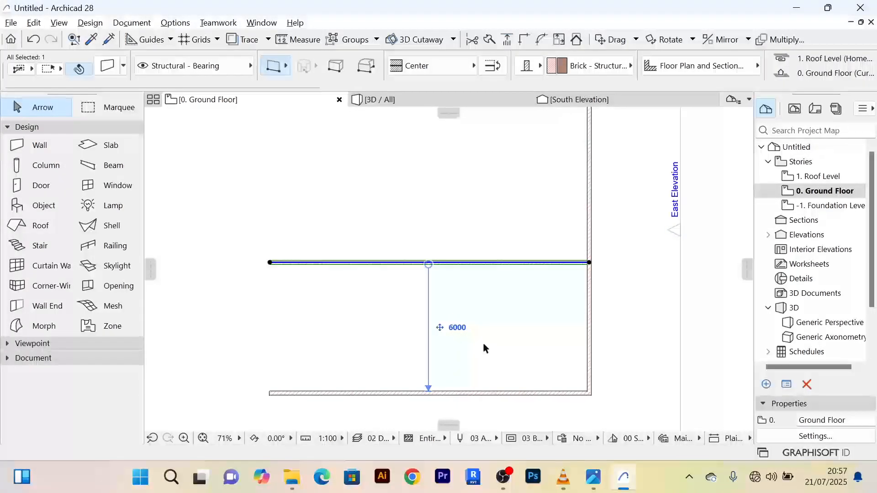
# Drag a copy of the vertical wall 5200 mm horizontally at 180°, towards the open ends of the horizontal walls
pyautogui.scroll(4, 483, 344)
pyautogui.scroll(-7, 487, 323)
pyautogui.scroll(1, 495, 308)
pyautogui.moveTo(495, 309); pyautogui.dragTo(483, 286, button='middle')
pyautogui.click(519, 284)
pyautogui.scroll(1, 519, 285)
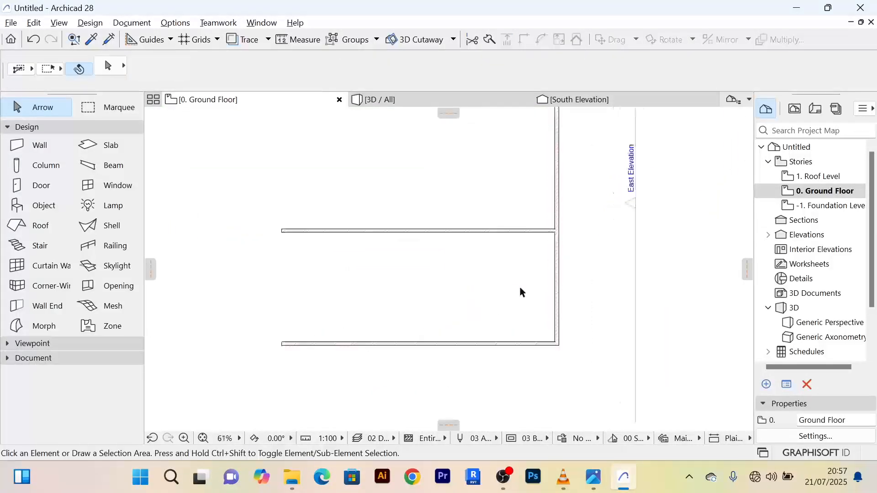
pyautogui.click(555, 289)
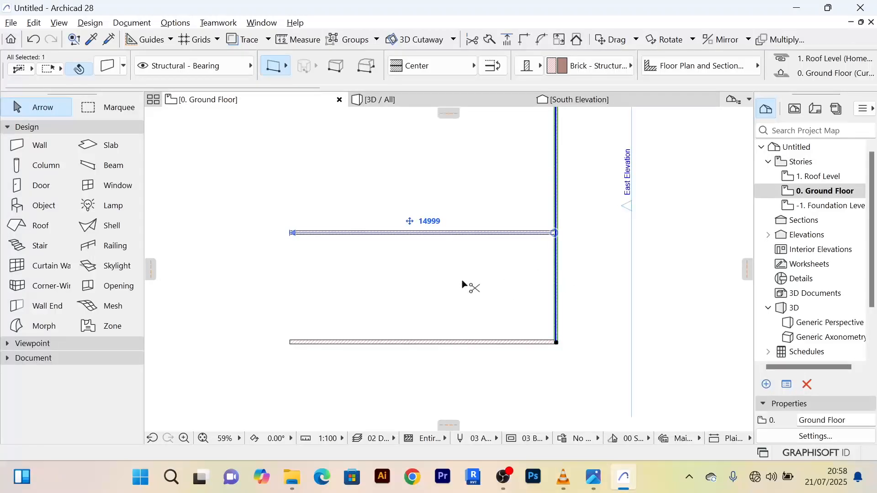
pyautogui.hotkey('ctrl', 'd')
pyautogui.click(556, 278)
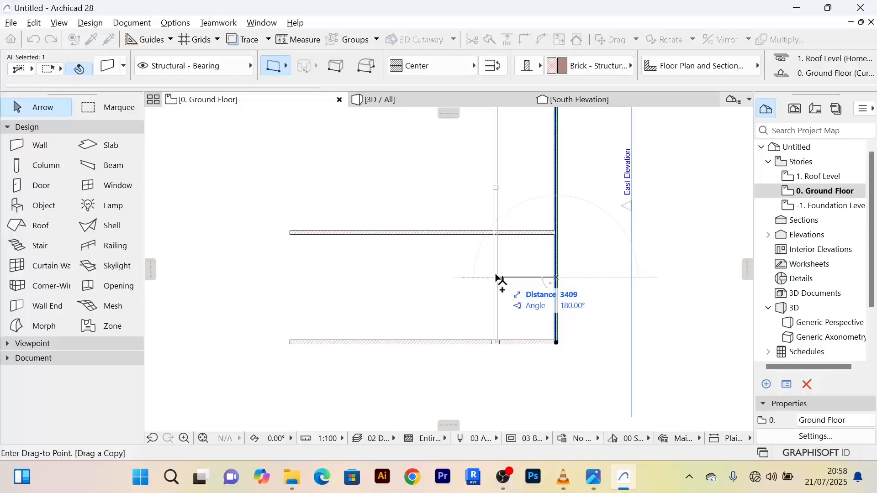
pyautogui.write('5200')
pyautogui.press('Return')
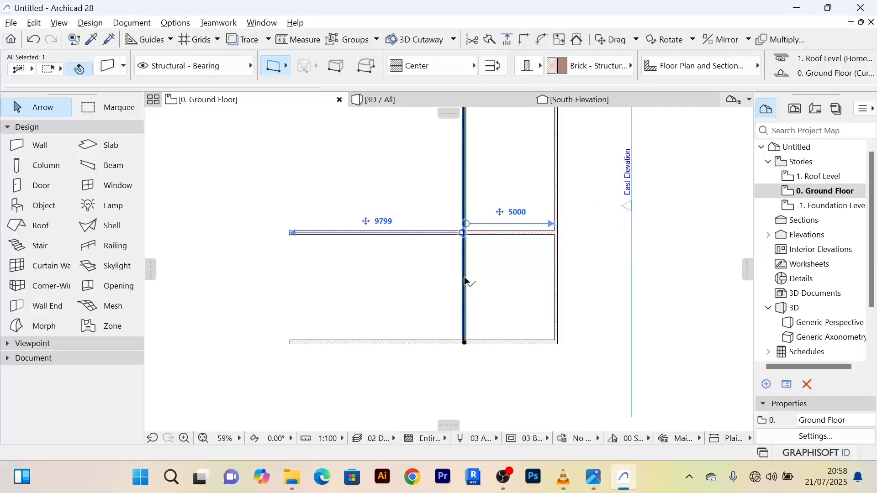
# Check the copied vertical wall's clear distance from the original vertical wall, and clear the selection
pyautogui.click(464, 278)
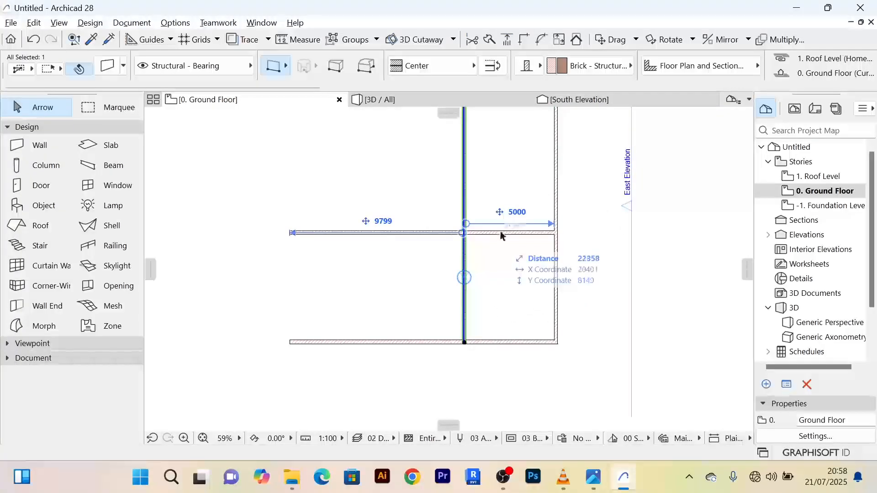
pyautogui.scroll(2, 525, 233)
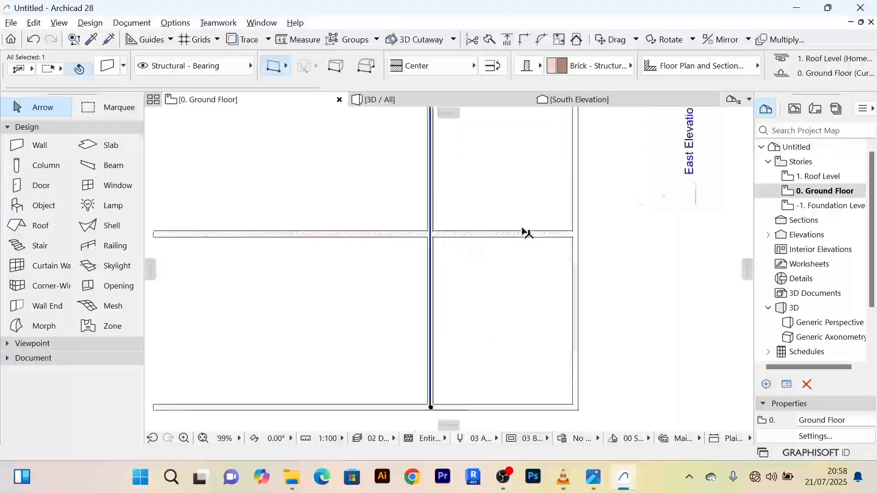
pyautogui.scroll(-3, 526, 233)
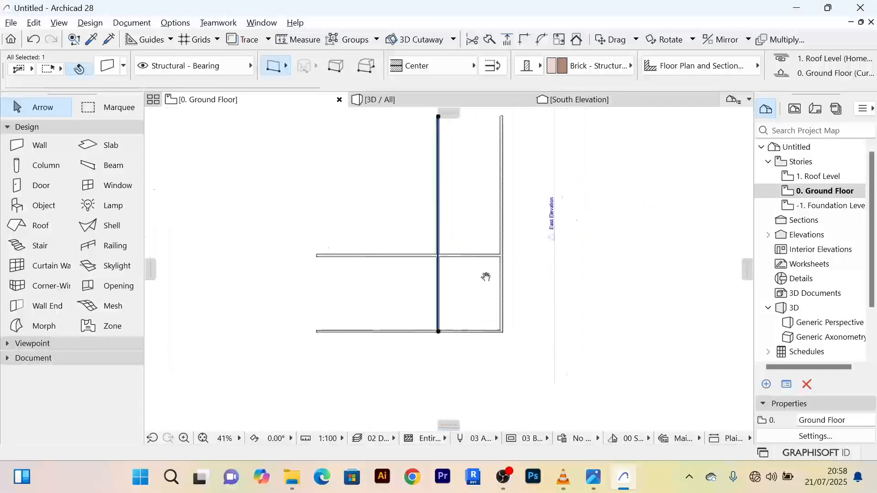
pyautogui.scroll(2, 477, 281)
pyautogui.scroll(-2, 477, 286)
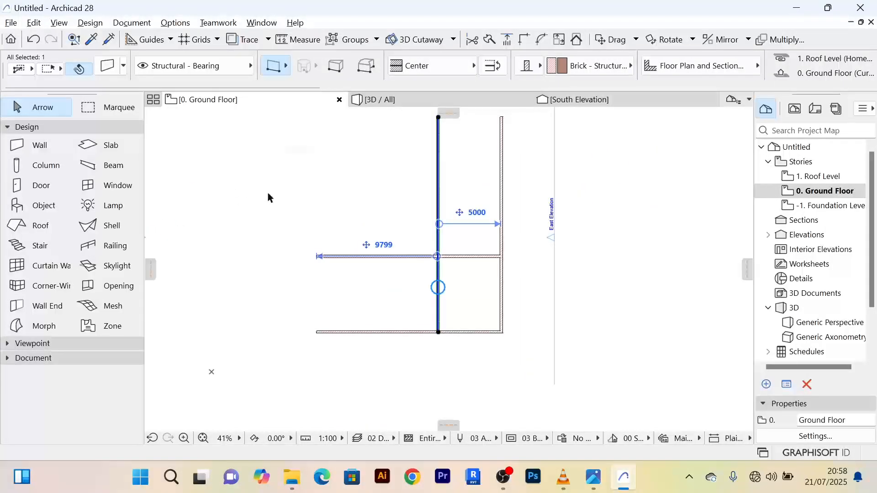
pyautogui.rightClick(271, 196)
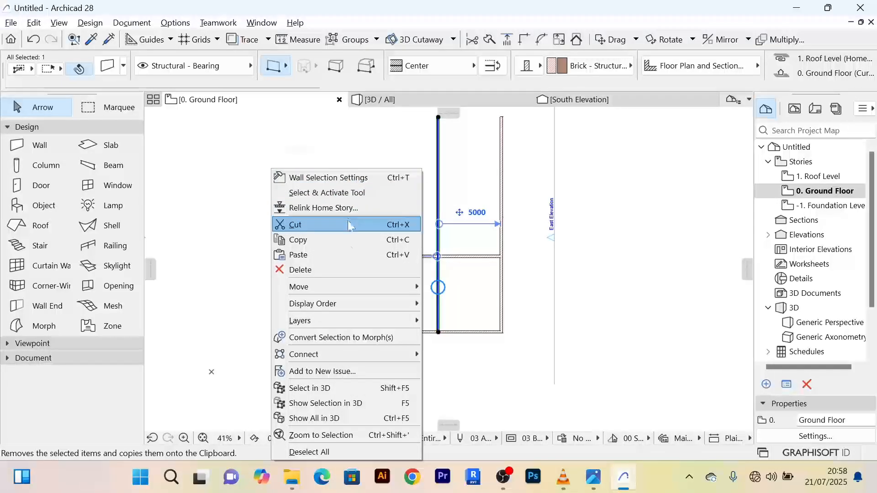
pyautogui.click(317, 453)
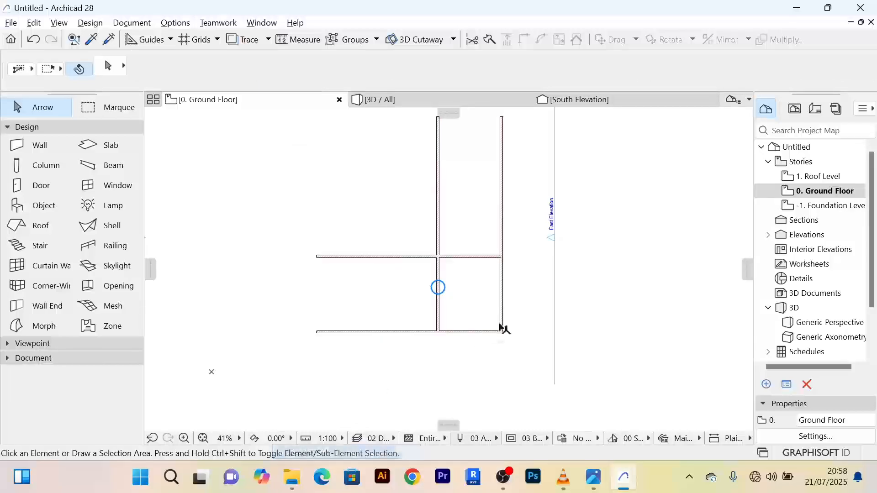
pyautogui.scroll(4, 465, 296)
pyautogui.scroll(-2, 465, 292)
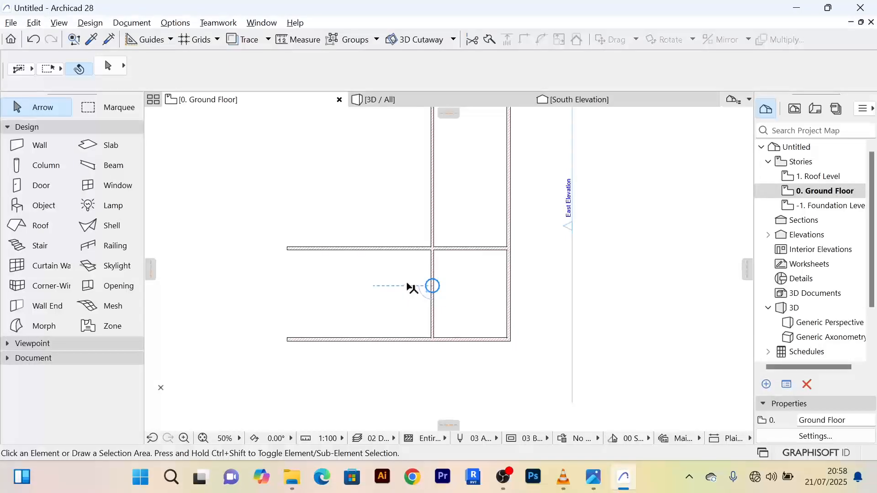
pyautogui.scroll(3, 442, 285)
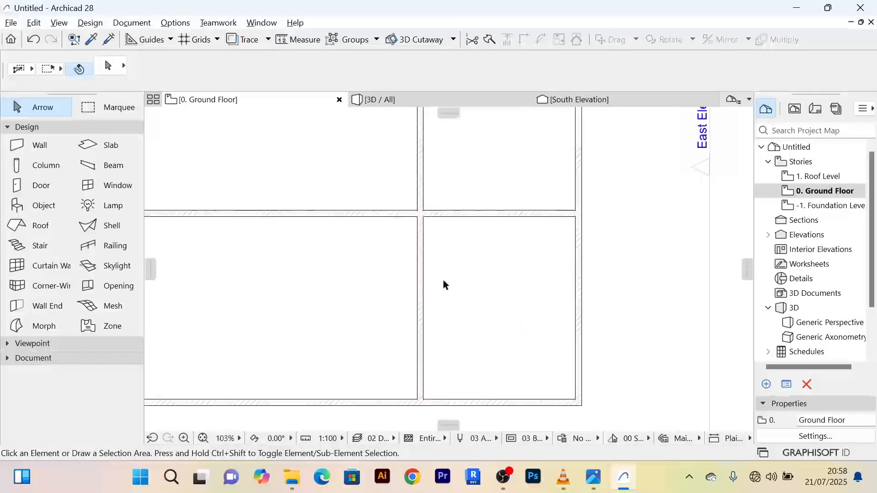
pyautogui.scroll(-1, 421, 289)
pyautogui.scroll(2, 429, 281)
pyautogui.scroll(-4, 427, 284)
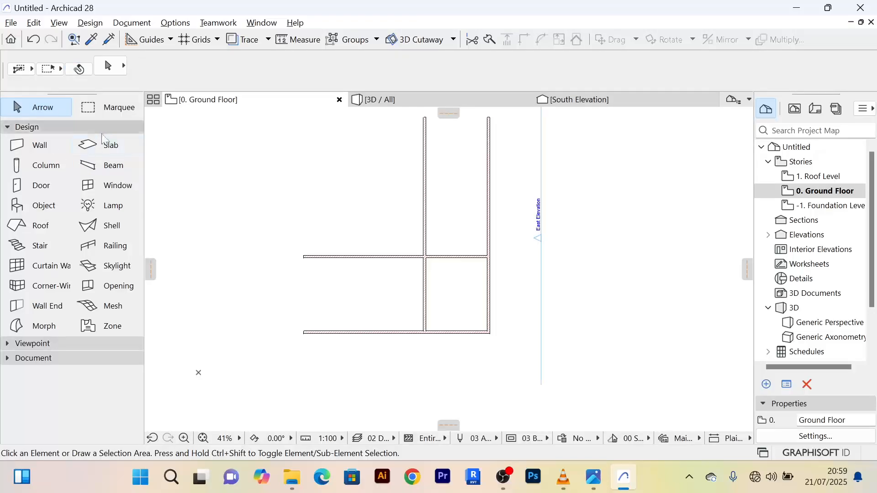
# Turn on Quick Selection, try it on the vertical and horizontal walls, and clear the selection
pyautogui.click(80, 71)
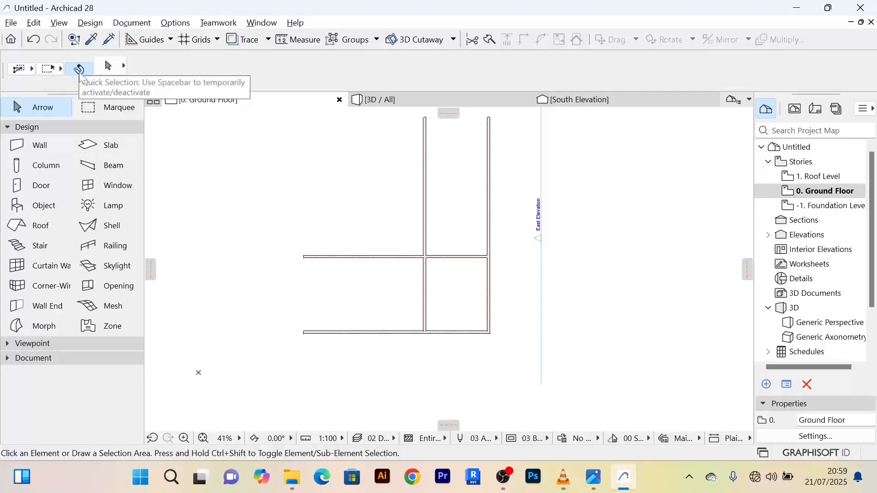
pyautogui.scroll(4, 429, 294)
pyautogui.click(420, 248)
pyautogui.click(391, 203)
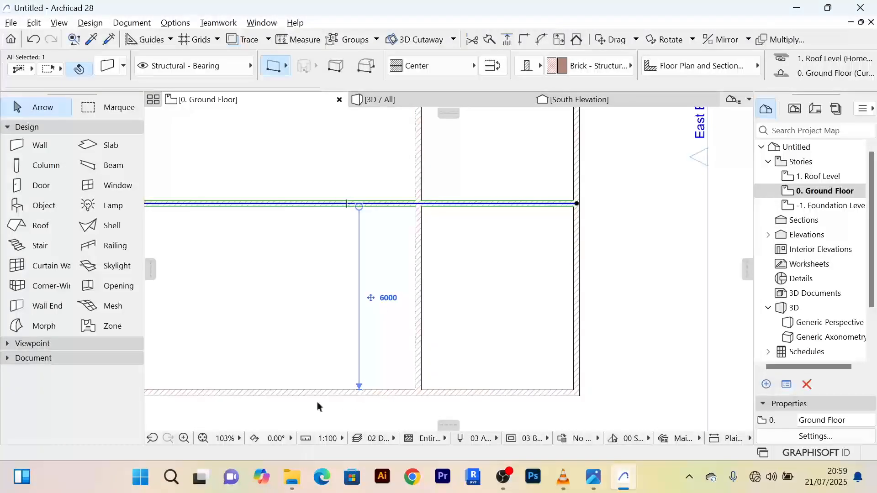
pyautogui.click(304, 391)
pyautogui.scroll(-3, 317, 285)
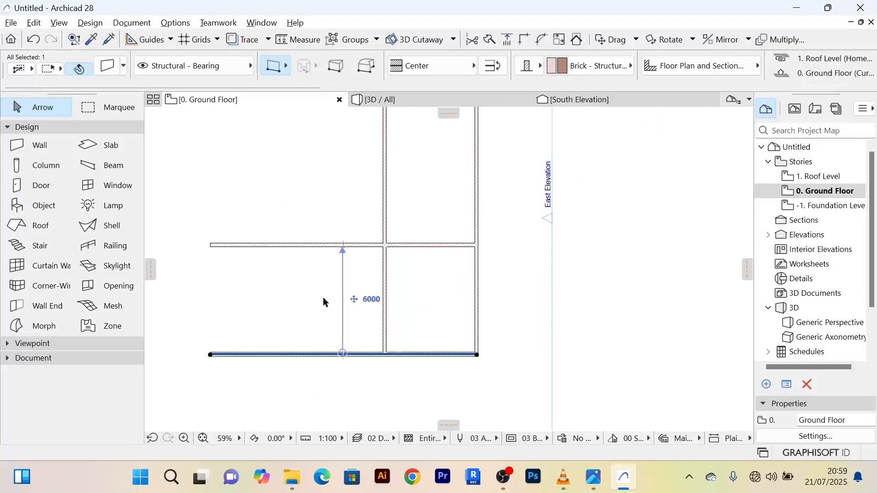
pyautogui.click(315, 218)
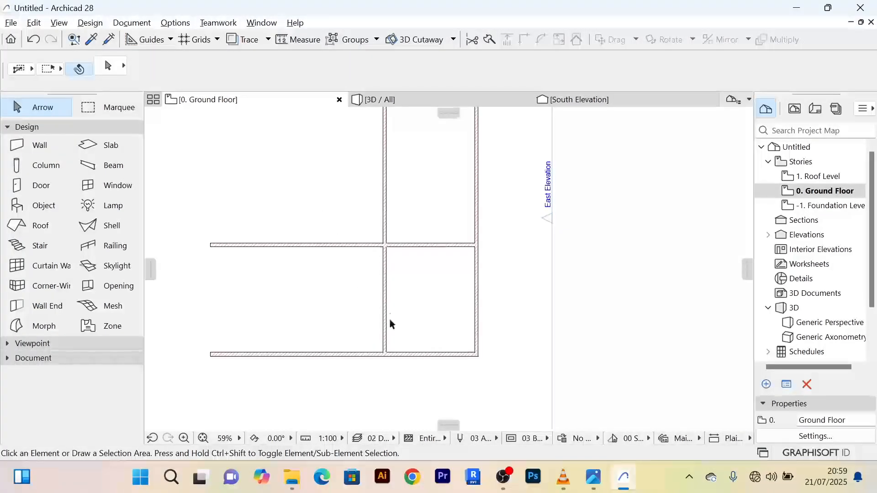
# Inspect the room formed by the walls, view the house rendering in the image viewer, and return to the Archicad floor plan
pyautogui.scroll(3, 404, 301)
pyautogui.scroll(-3, 404, 285)
pyautogui.scroll(4, 404, 265)
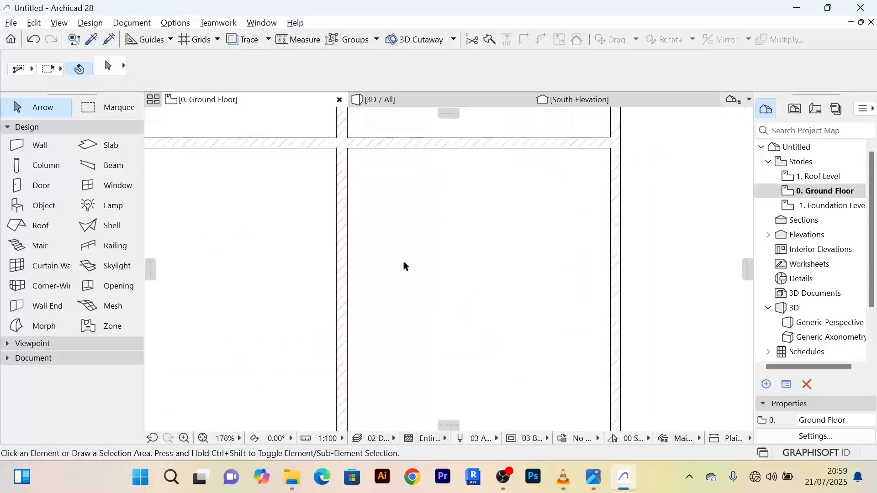
pyautogui.scroll(-3, 406, 263)
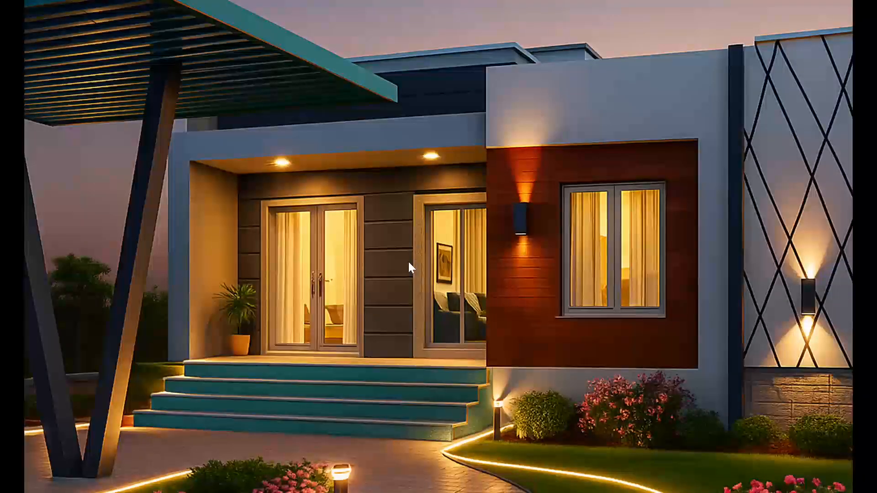
pyautogui.hotkey('alt', 'Tab')
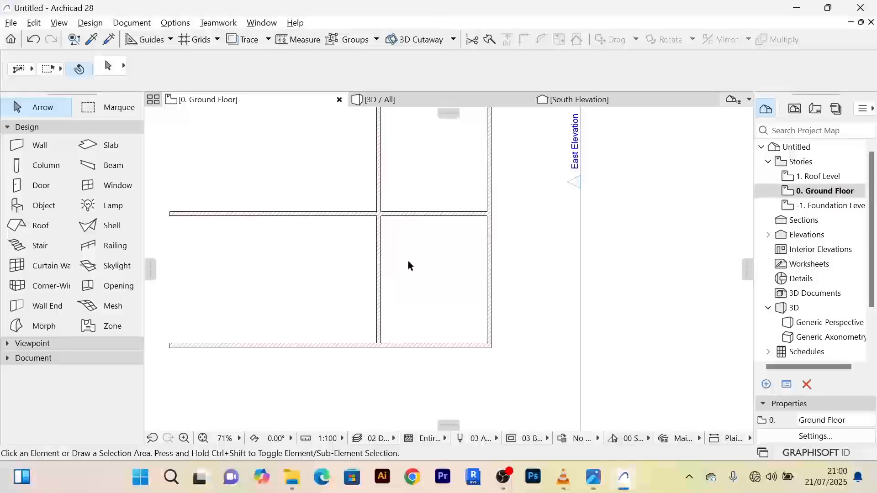
# Drag a copy of the lowest horizontal wall 2000 mm straight up at 90°
pyautogui.scroll(-4, 408, 260)
pyautogui.moveTo(408, 261); pyautogui.dragTo(428, 265, button='middle')
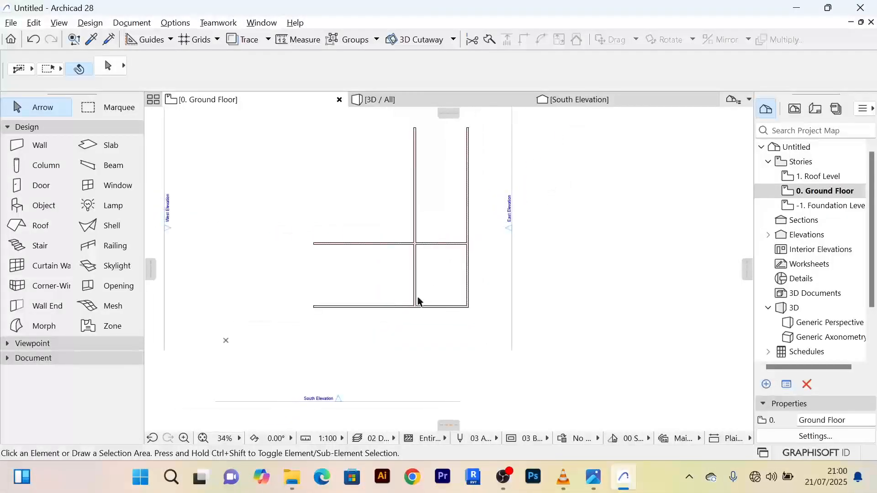
pyautogui.scroll(4, 415, 297)
pyautogui.click(352, 316)
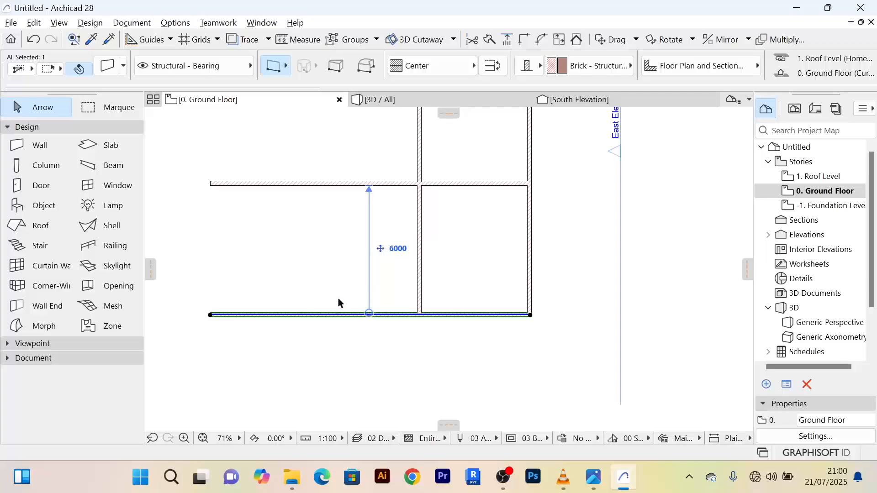
pyautogui.hotkey('ctrl', 'shift', 'd')
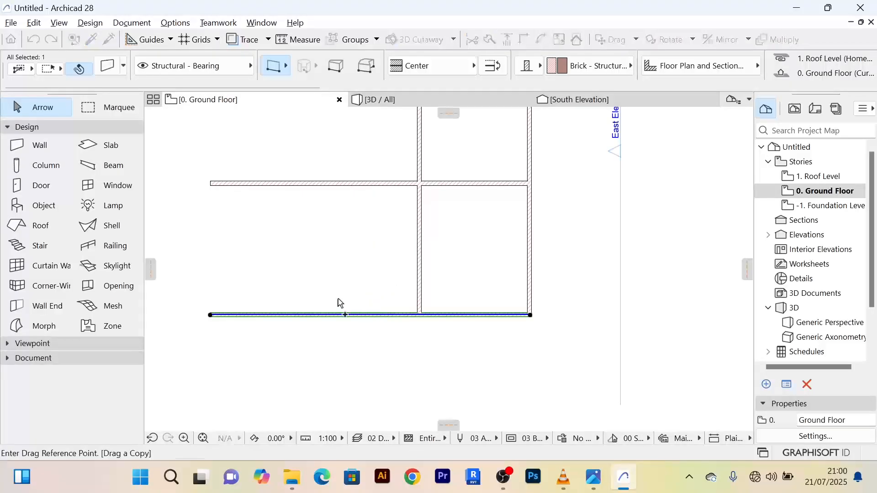
pyautogui.click(362, 315)
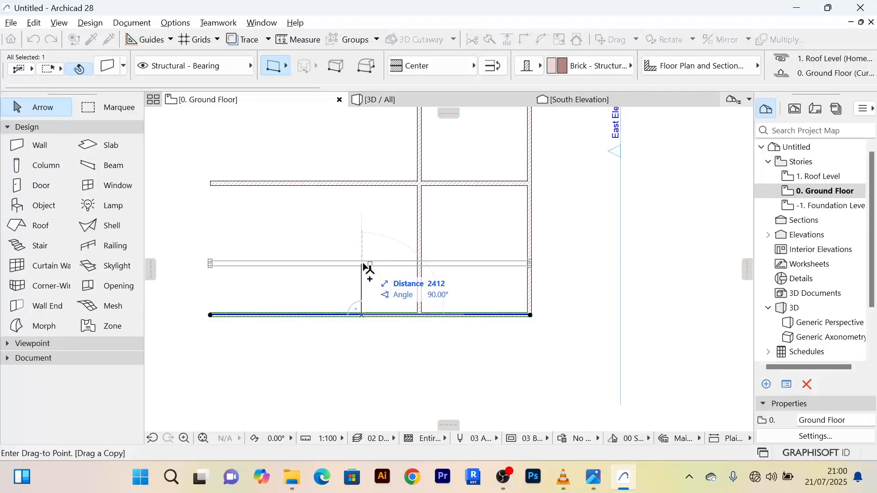
pyautogui.write('2500')
pyautogui.press('BackSpace')
pyautogui.press('BackSpace')
pyautogui.press('BackSpace')
pyautogui.press('BackSpace')
pyautogui.write('2000')
pyautogui.press('Return')
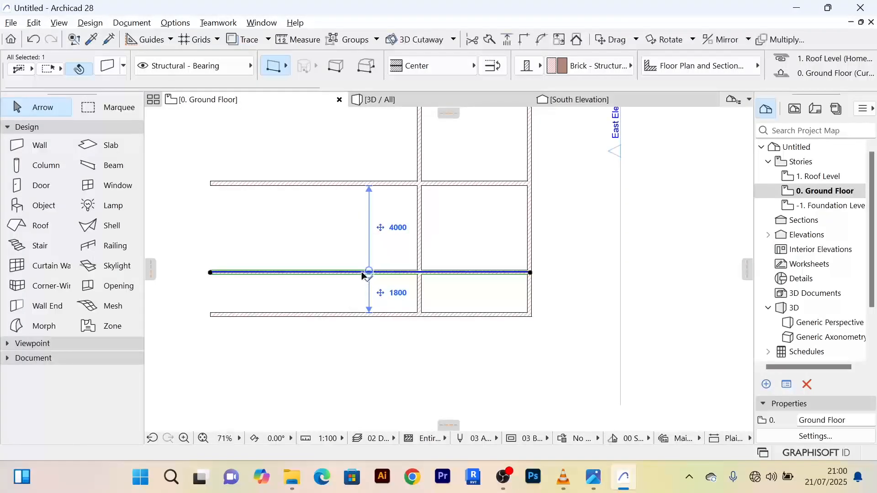
# Check the clear distances from the new horizontal wall to the walls above and below it, and clear the selection
pyautogui.scroll(1, 392, 279)
pyautogui.scroll(5, 389, 274)
pyautogui.scroll(-7, 404, 281)
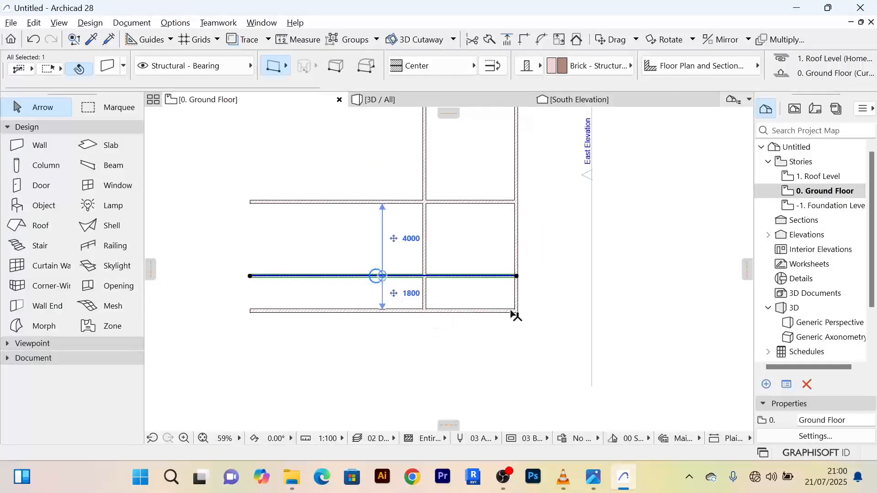
pyautogui.click(509, 292)
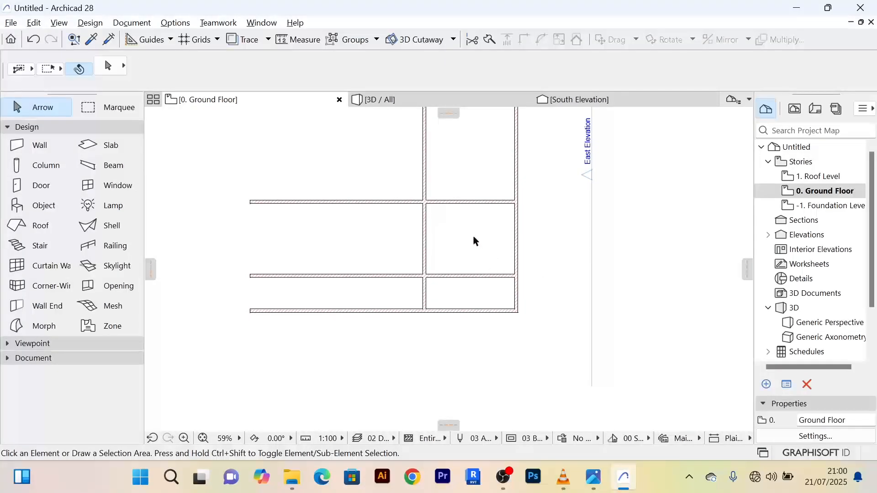
pyautogui.scroll(3, 470, 284)
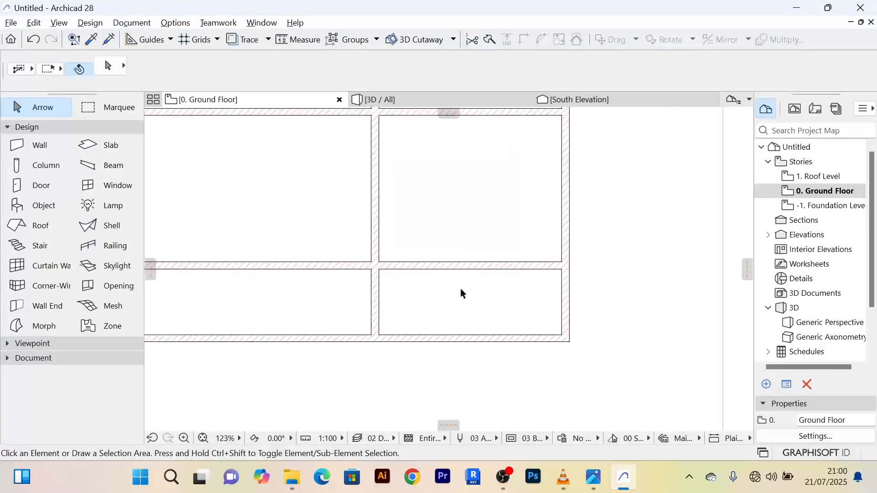
# Trim away the new horizontal wall's segment inside the right-hand room and the lowest wall's stretch left of that room
pyautogui.scroll(-3, 463, 293)
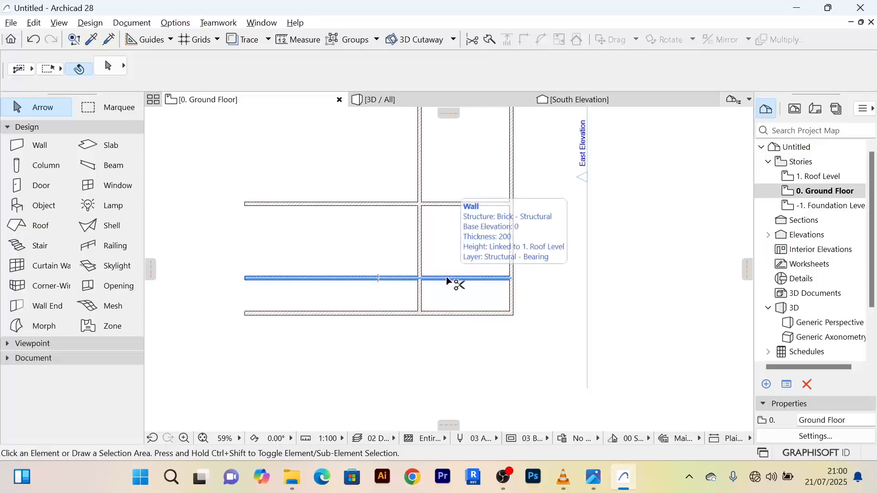
pyautogui.keyDown('ctrl'); pyautogui.click(448, 280); pyautogui.keyUp('ctrl')
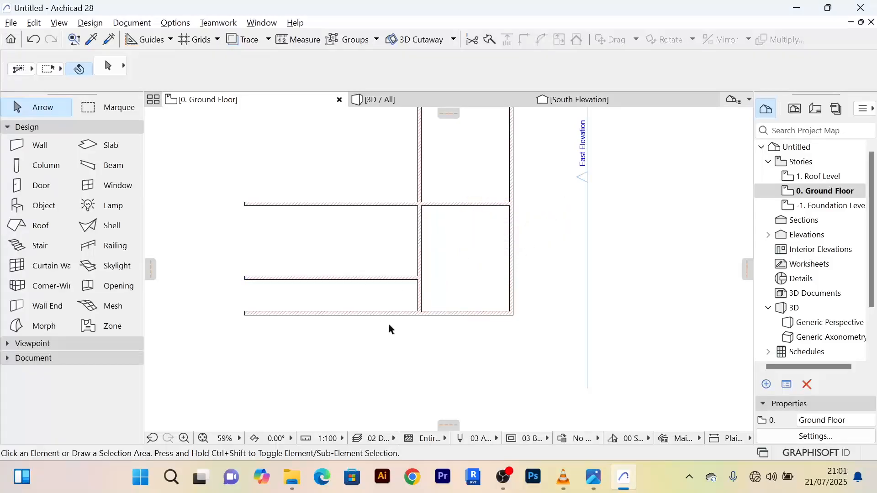
pyautogui.keyDown('ctrl'); pyautogui.click(362, 315); pyautogui.keyUp('ctrl')
pyautogui.scroll(3, 361, 314)
pyautogui.scroll(-3, 374, 322)
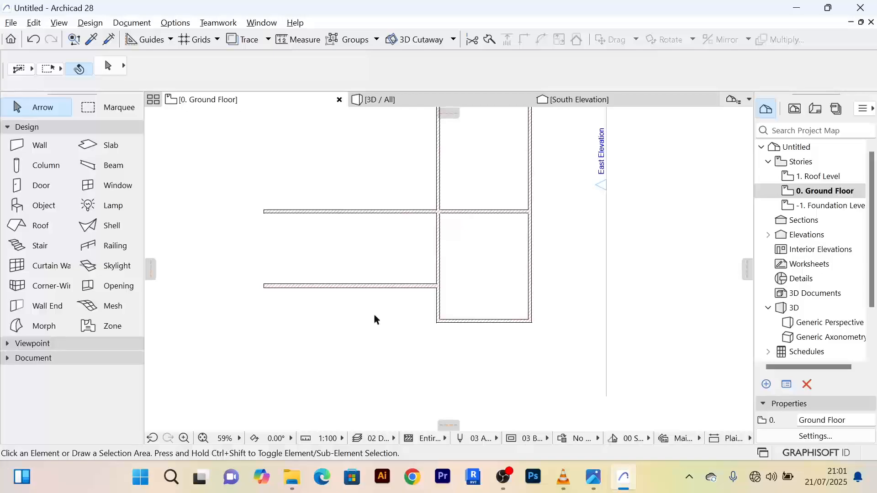
# Trim away the upper horizontal wall's stretch to the left of the middle vertical wall
pyautogui.scroll(3, 374, 249)
pyautogui.scroll(-2, 374, 248)
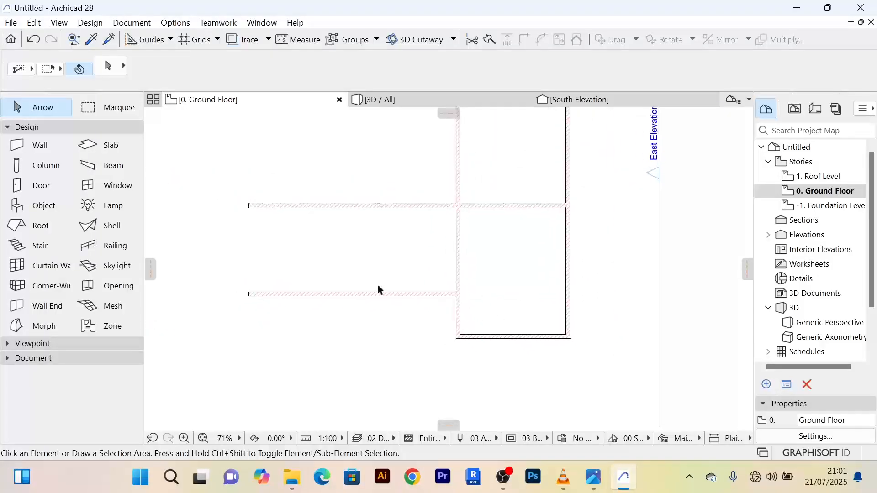
pyautogui.moveTo(393, 236); pyautogui.dragTo(393, 251, button='middle')
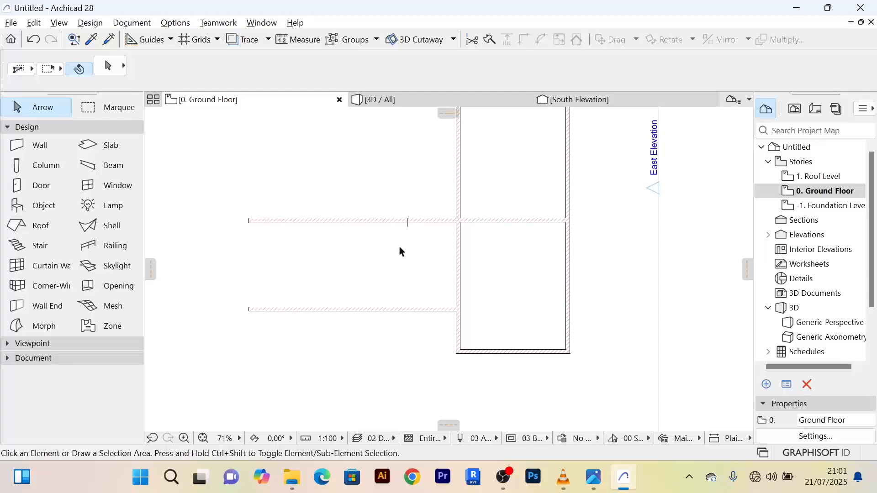
pyautogui.keyDown('ctrl'); pyautogui.click(384, 228); pyautogui.keyUp('ctrl')
pyautogui.scroll(-1, 381, 251)
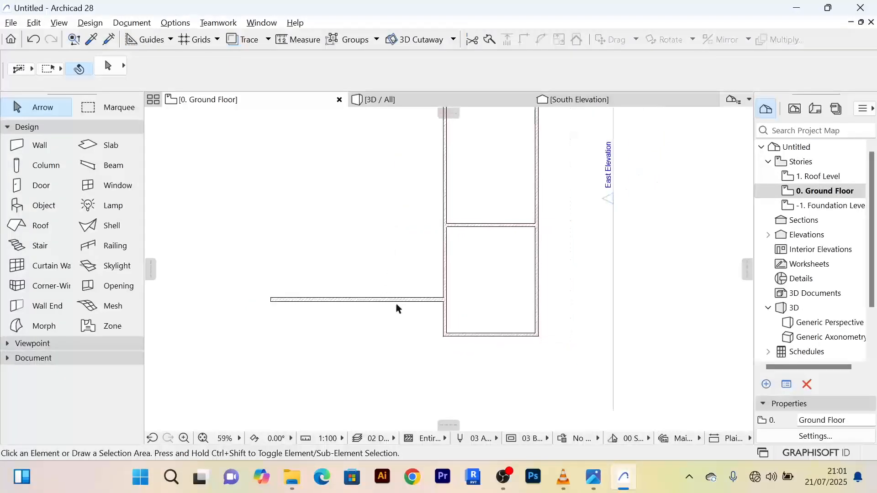
# Drag a copy of the remaining horizontal wall left of the middle vertical wall 8200 mm straight up at 90°
pyautogui.click(398, 302)
pyautogui.scroll(4, 390, 283)
pyautogui.scroll(-4, 390, 282)
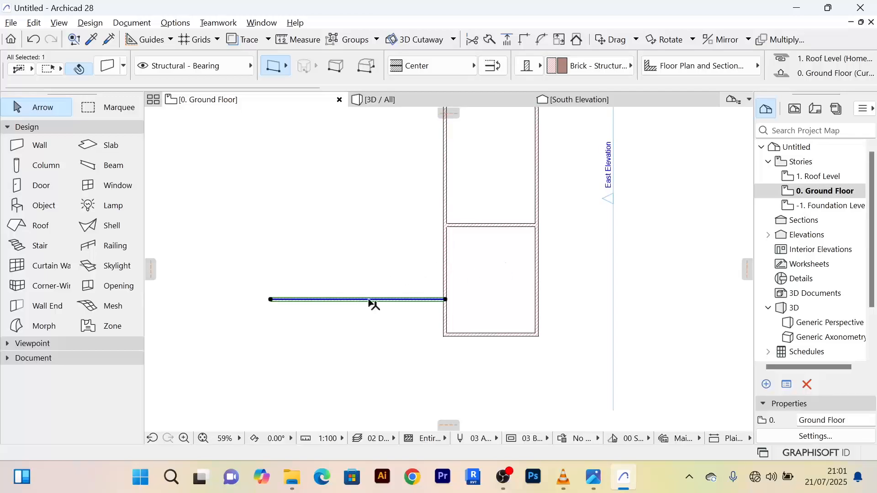
pyautogui.moveTo(403, 304)
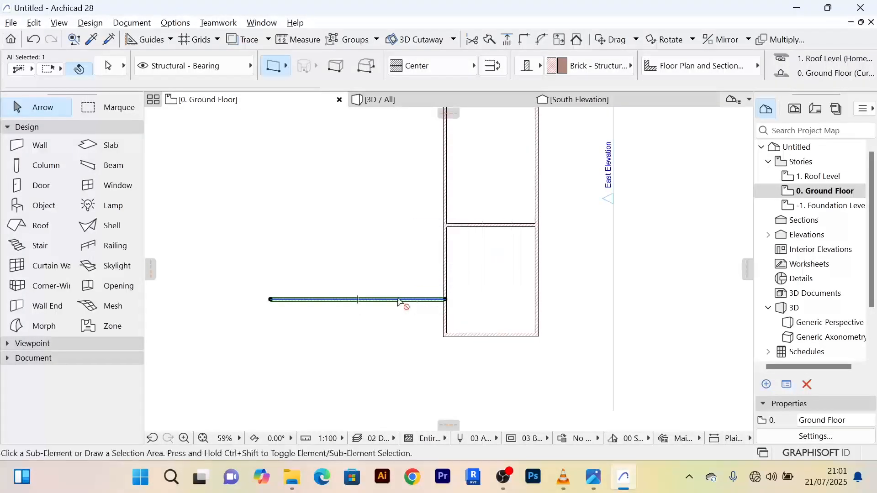
pyautogui.hotkey('ctrl', 'shift', 'd')
pyautogui.click(398, 300)
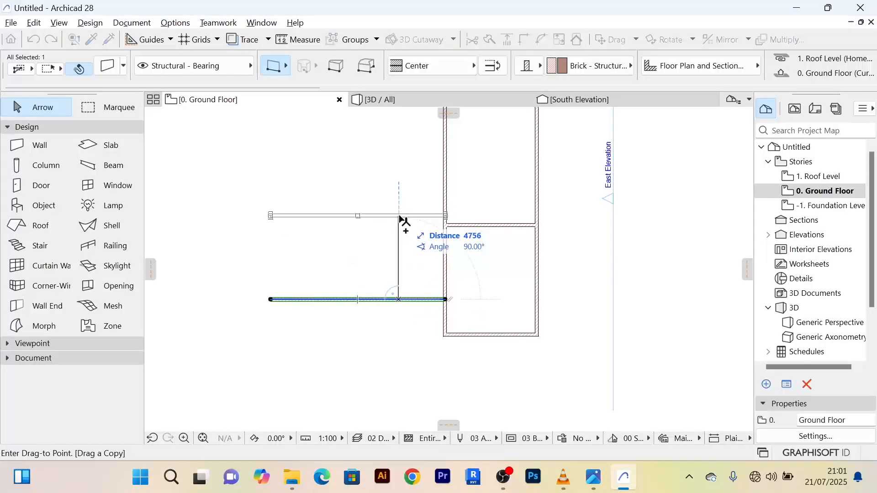
pyautogui.write('8200')
pyautogui.press('Return')
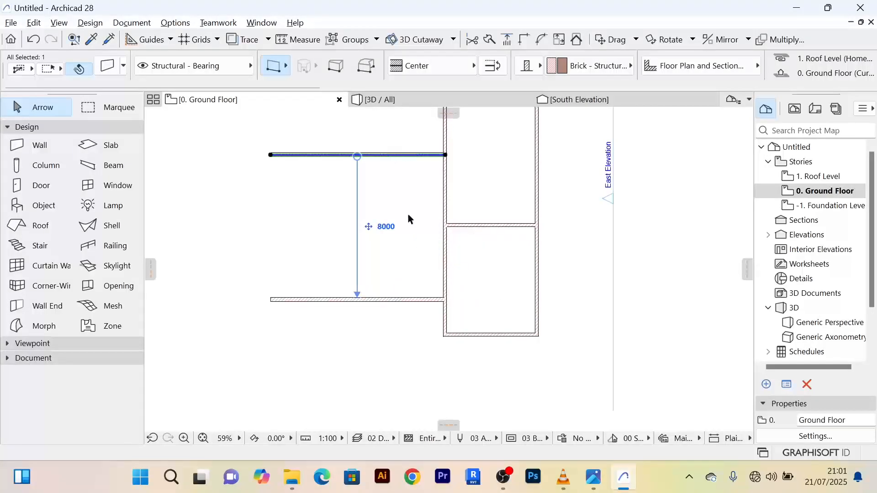
pyautogui.scroll(-3, 403, 204)
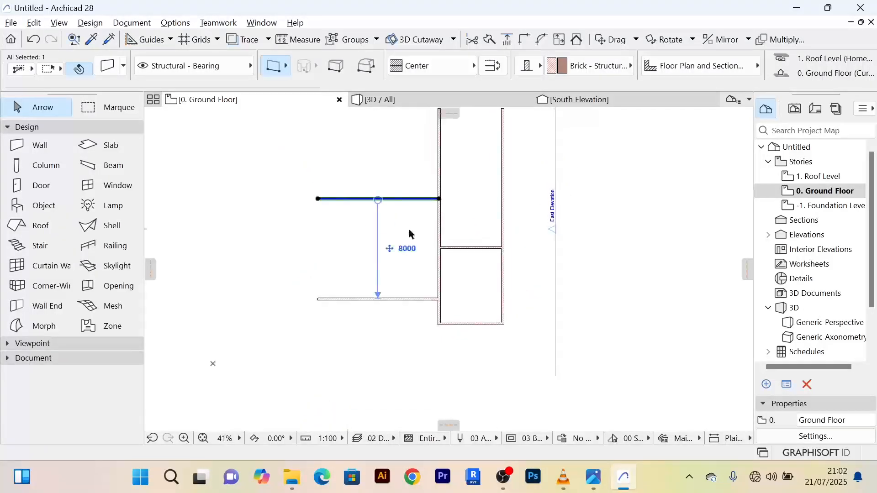
pyautogui.scroll(1, 408, 226)
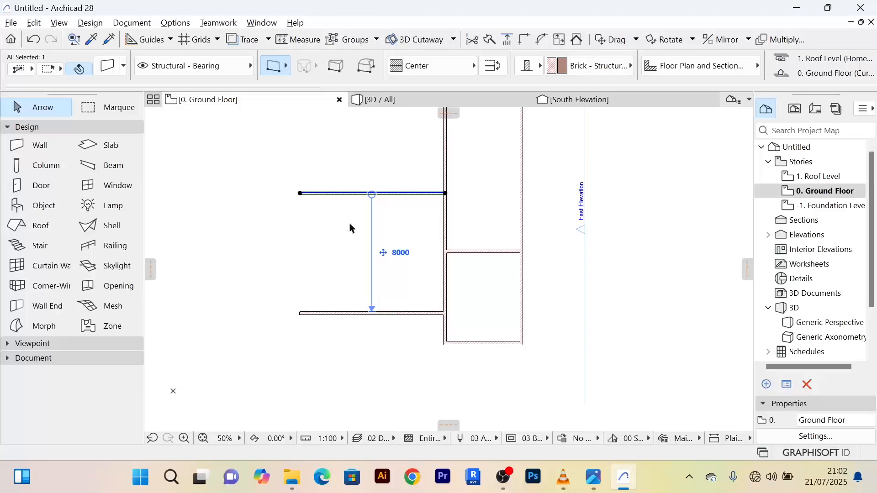
# Drag a copy of the middle vertical wall 6200 mm to the left at 180° and clear the selection
pyautogui.click(486, 225)
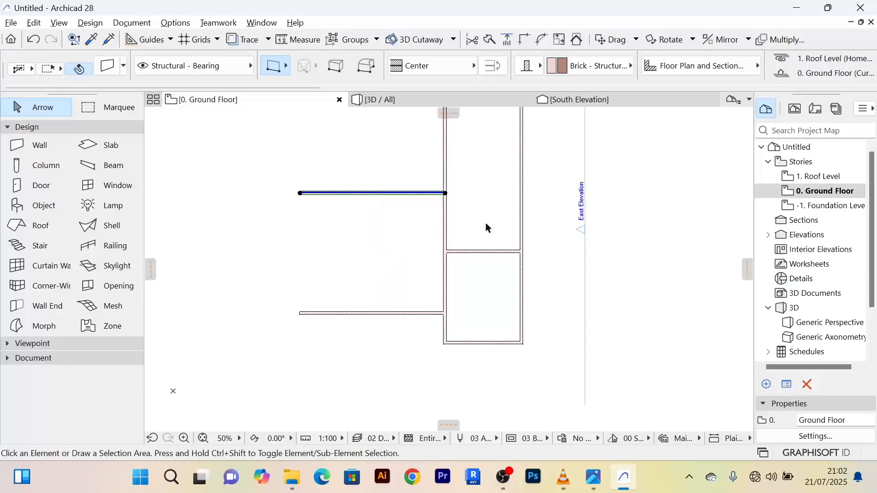
pyautogui.click(444, 222)
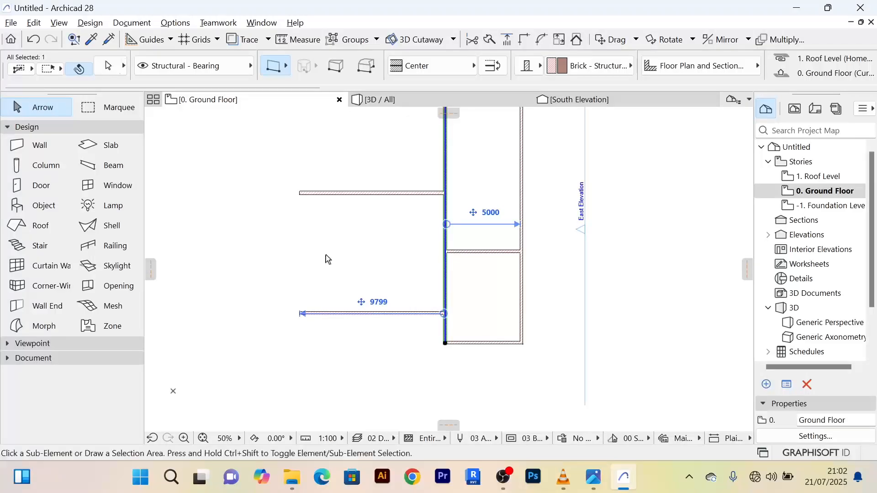
pyautogui.hotkey('ctrl', 'd')
pyautogui.click(446, 221)
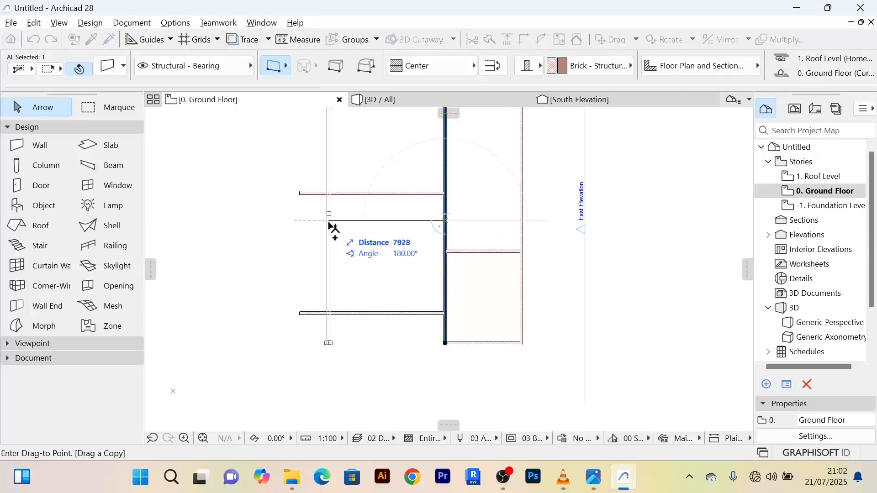
pyautogui.write('6200')
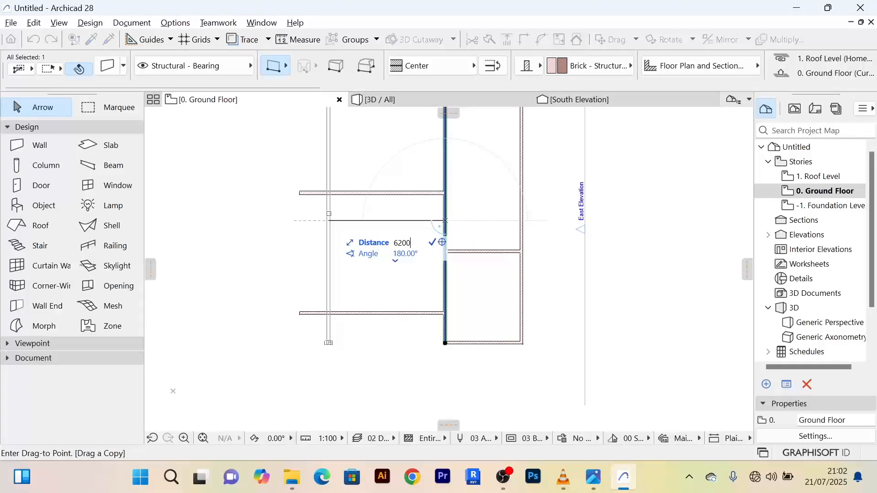
pyautogui.press('Return')
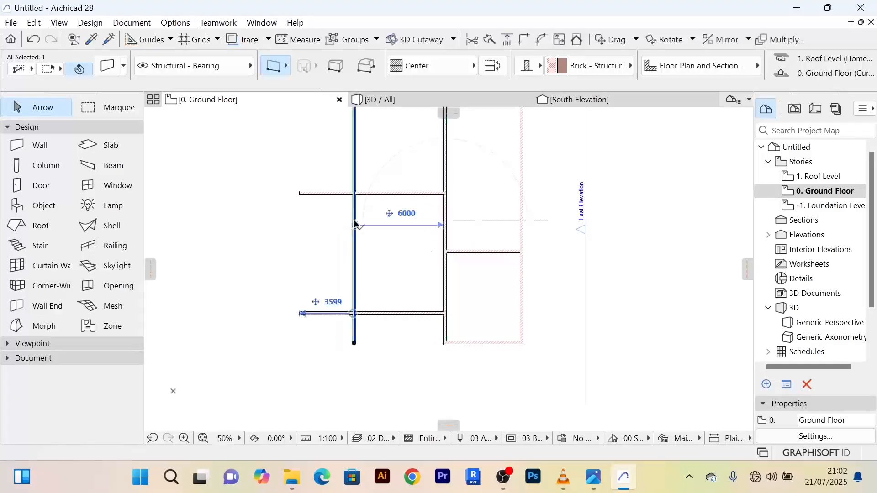
pyautogui.scroll(4, 395, 281)
pyautogui.click(394, 284)
pyautogui.scroll(-4, 391, 315)
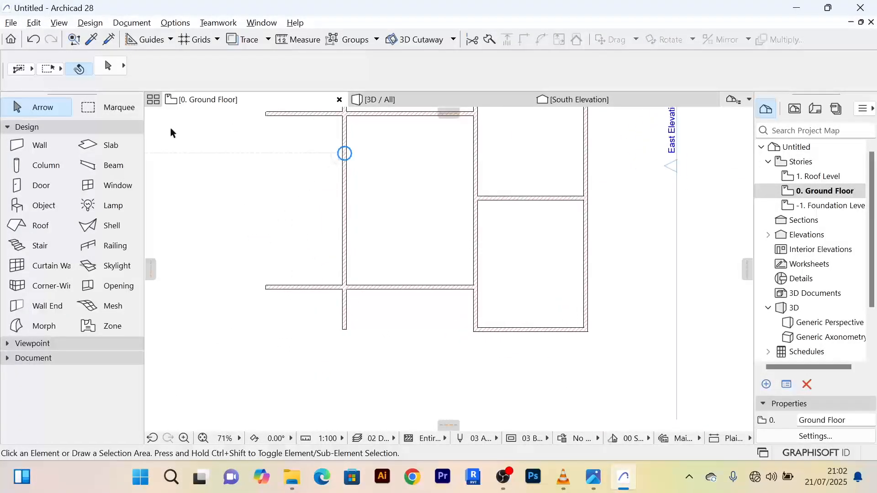
# Intersect the new vertical wall with the lower horizontal wall to form a clean corner, check the joint, and clear the selection
pyautogui.scroll(-3, 280, 235)
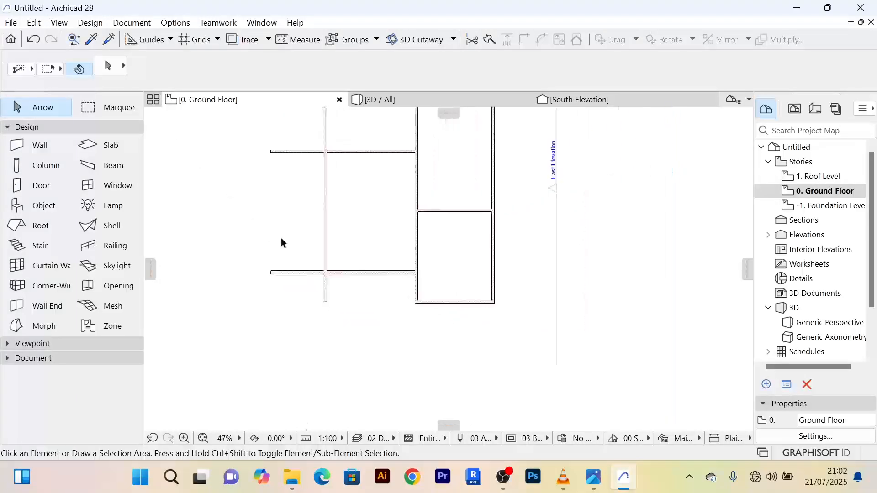
pyautogui.scroll(3, 319, 281)
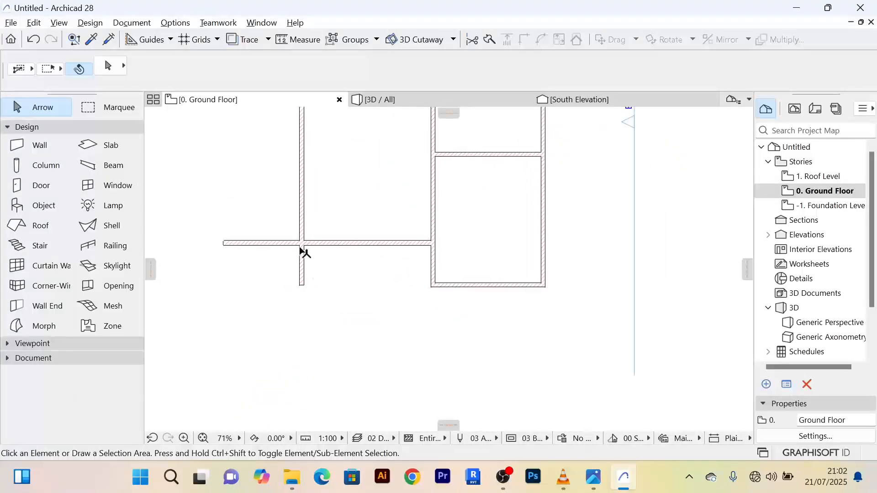
pyautogui.scroll(3, 303, 243)
pyautogui.scroll(-3, 339, 286)
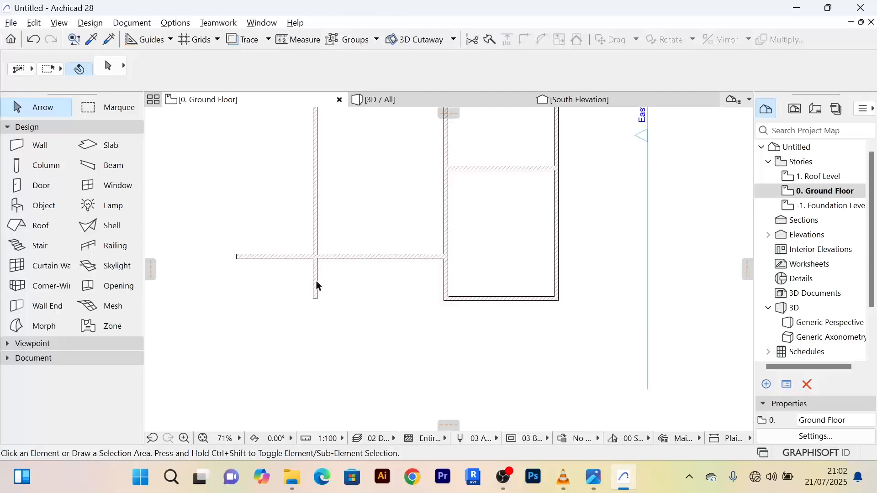
pyautogui.moveTo(338, 292); pyautogui.dragTo(294, 226)
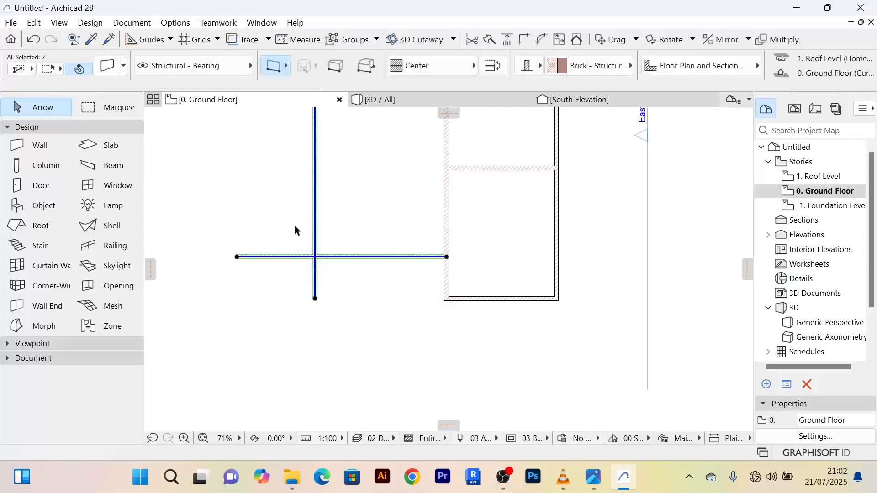
pyautogui.click(525, 40)
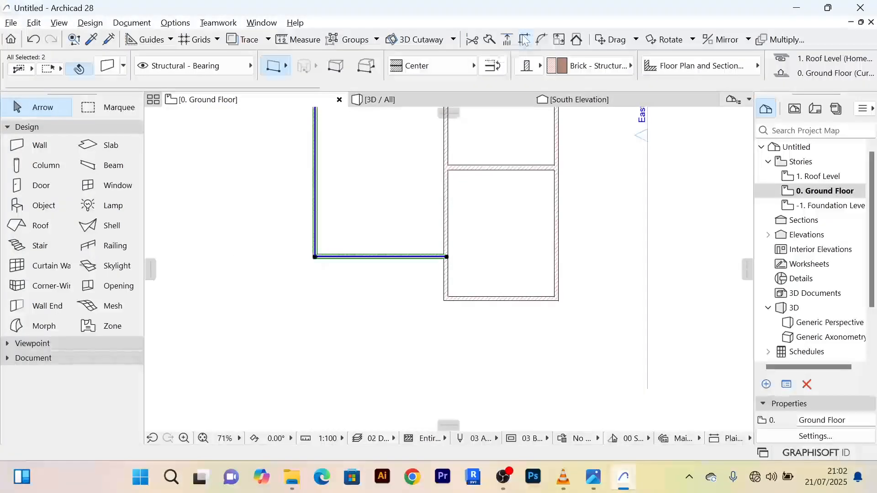
pyautogui.scroll(5, 361, 249)
pyautogui.scroll(-2, 317, 218)
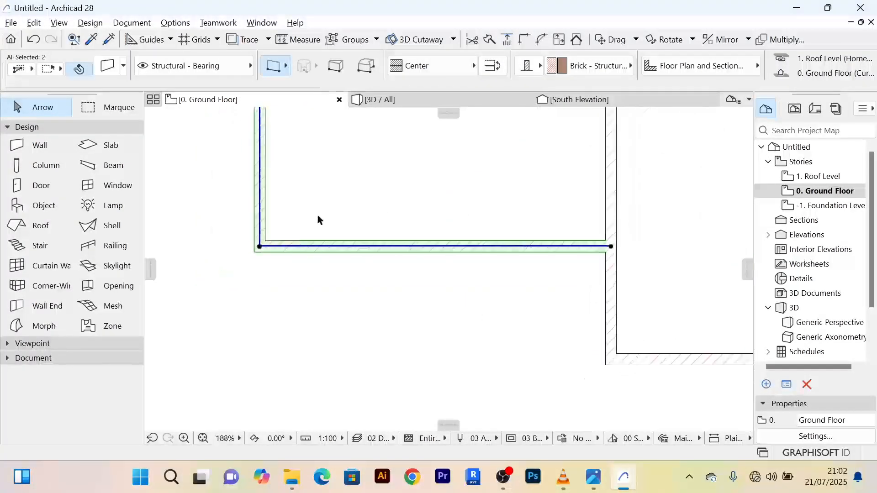
pyautogui.scroll(7, 295, 250)
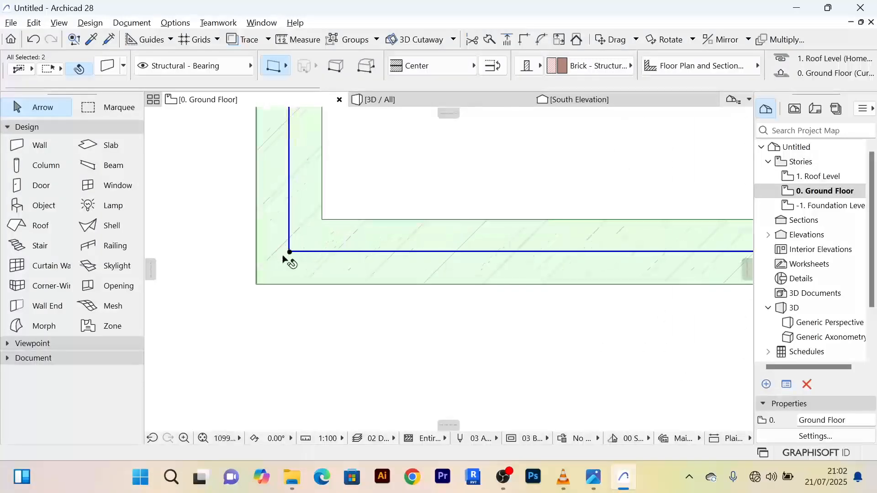
pyautogui.scroll(3, 297, 251)
pyautogui.scroll(-4, 297, 250)
pyautogui.scroll(-10, 294, 286)
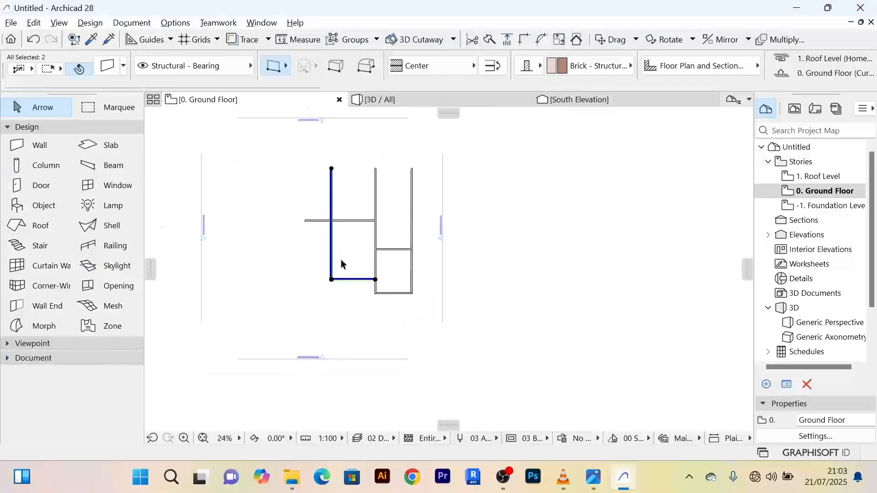
pyautogui.click(296, 249)
# Trim away the stub of the upper horizontal wall that projects left of the new vertical wall
pyautogui.scroll(5, 327, 229)
pyautogui.scroll(-2, 320, 210)
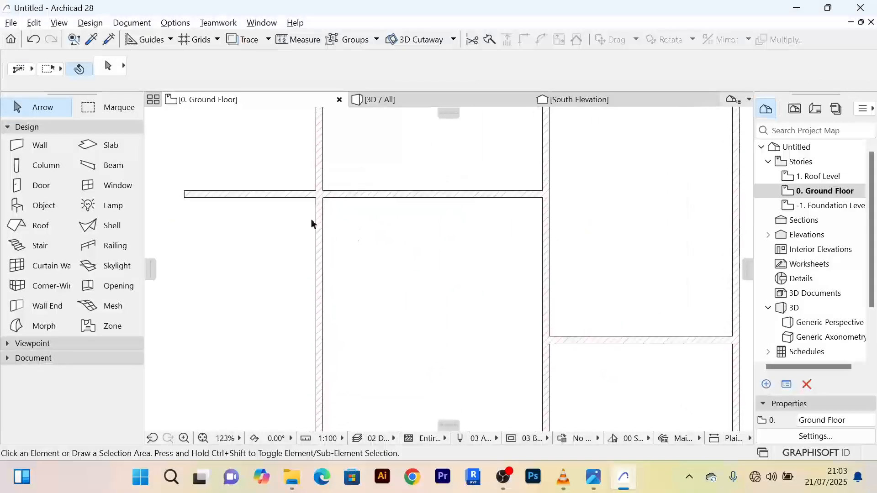
pyautogui.scroll(-2, 314, 215)
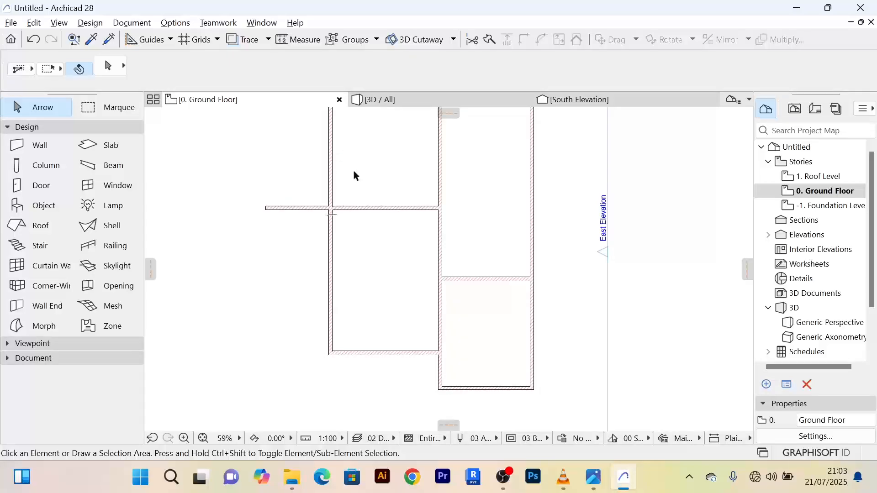
pyautogui.moveTo(356, 176); pyautogui.dragTo(399, 219, button='middle')
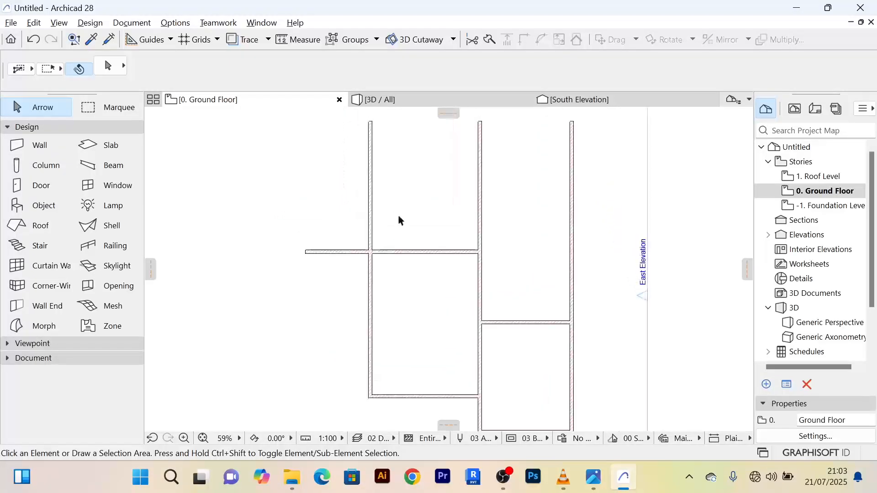
pyautogui.keyDown('ctrl'); pyautogui.click(340, 255); pyautogui.keyUp('ctrl')
pyautogui.scroll(-3, 340, 260)
pyautogui.scroll(4, 375, 311)
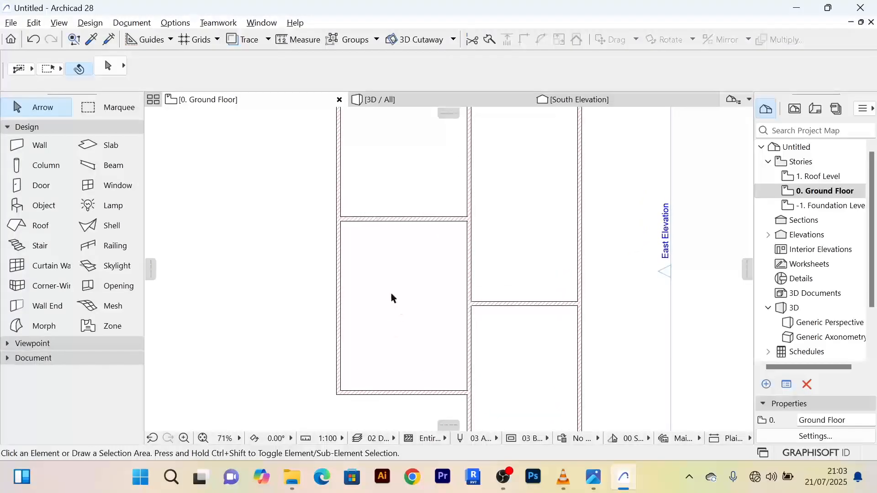
# Inspect the enclosed left room and the open space between the vertical walls above it
pyautogui.scroll(-3, 389, 292)
pyautogui.moveTo(387, 291); pyautogui.dragTo(375, 288, button='middle')
pyautogui.scroll(5, 383, 265)
pyautogui.scroll(-3, 382, 289)
pyautogui.scroll(4, 392, 245)
pyautogui.scroll(-3, 391, 242)
pyautogui.moveTo(393, 247); pyautogui.dragTo(392, 268, button='middle')
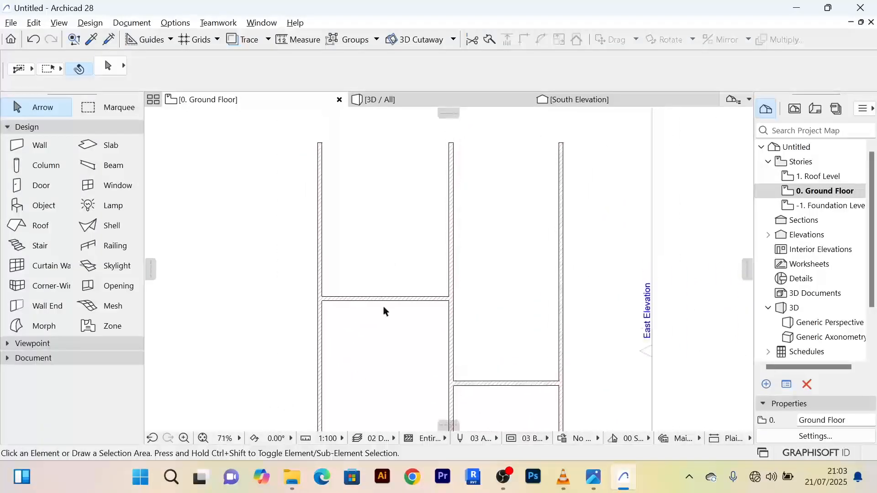
pyautogui.scroll(-2, 401, 249)
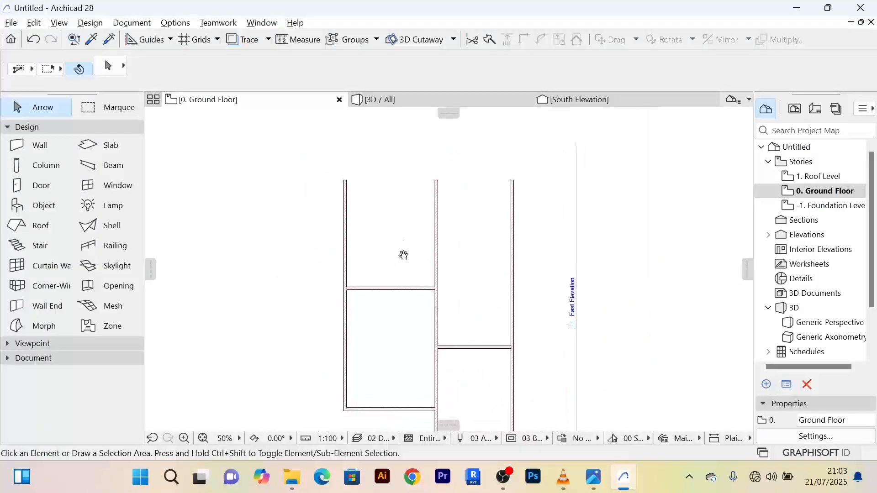
pyautogui.scroll(3, 392, 305)
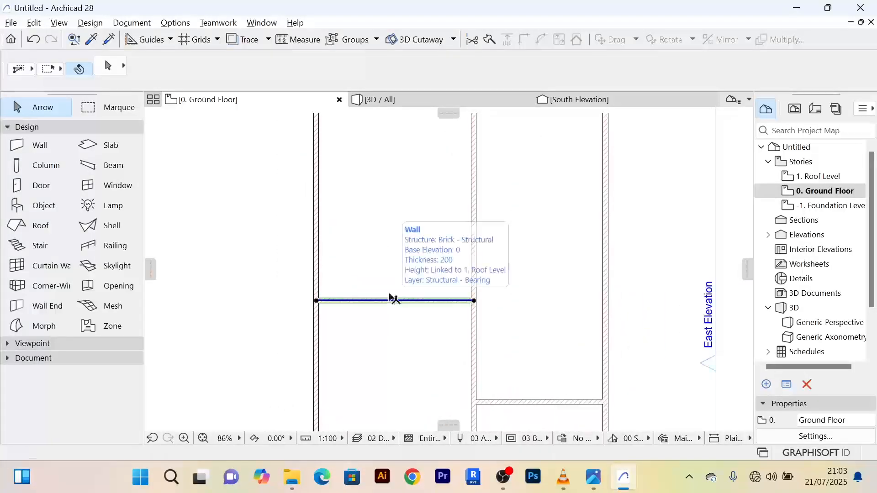
# Drag a copy of the horizontal wall above the enclosed left room 6200 mm upward at 90° and clear the selection
pyautogui.click(392, 301)
pyautogui.moveTo(405, 188); pyautogui.dragTo(413, 229, button='middle')
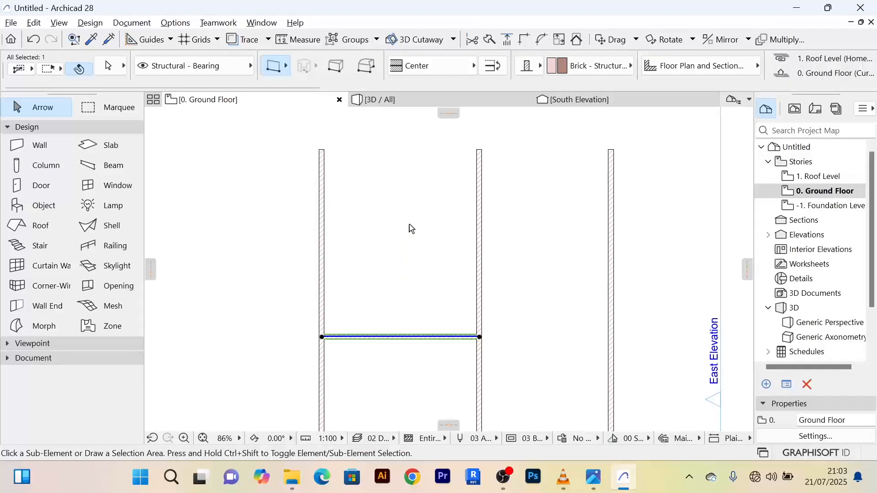
pyautogui.hotkey('ctrl', 'd')
pyautogui.click(411, 338)
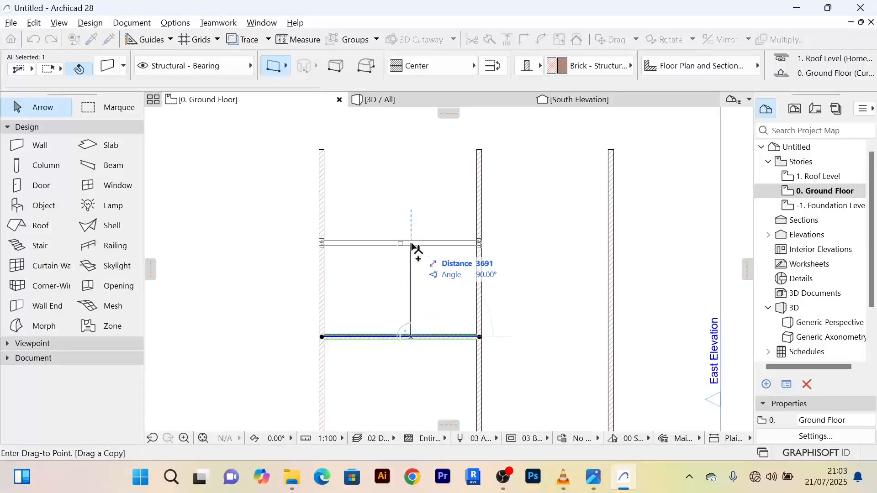
pyautogui.write('6200')
pyautogui.press('Return')
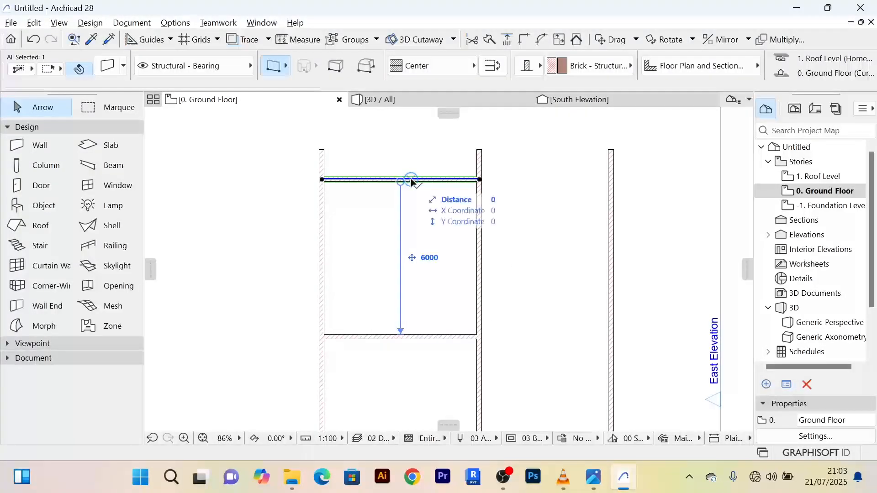
pyautogui.rightClick(525, 186)
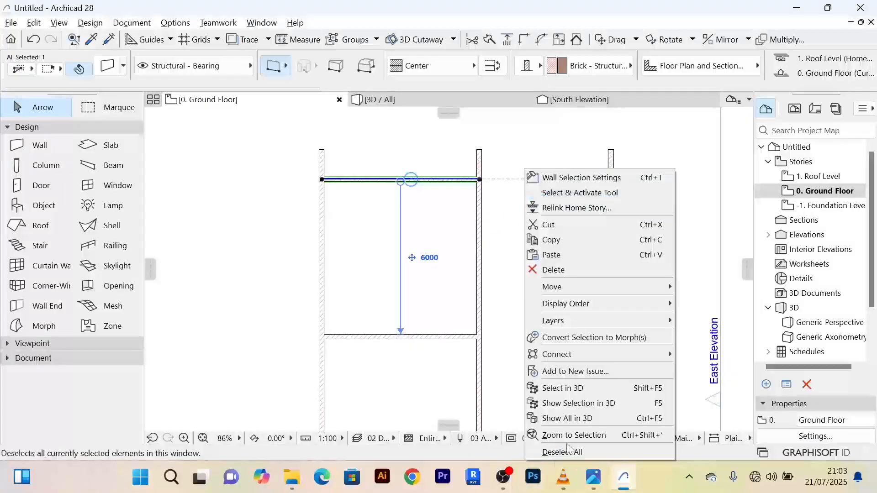
pyautogui.click(566, 452)
# Select all the drawn walls, move them about 7270 mm to the left at 180°, and clear the selection
pyautogui.scroll(-2, 433, 229)
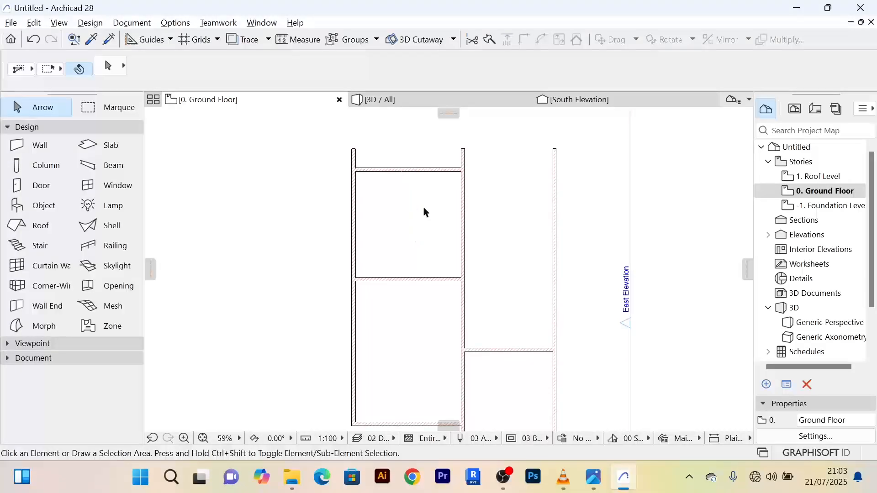
pyautogui.scroll(2, 391, 211)
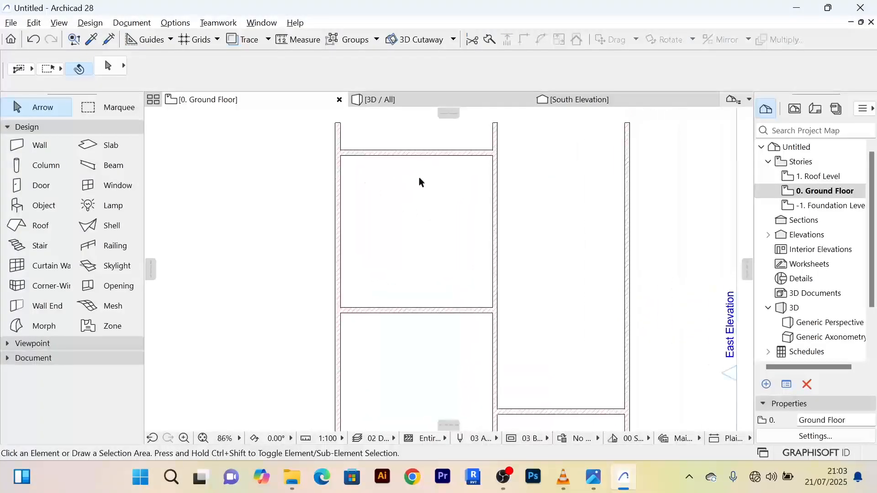
pyautogui.scroll(-3, 418, 213)
pyautogui.moveTo(419, 358); pyautogui.dragTo(424, 320, button='middle')
pyautogui.scroll(-3, 424, 233)
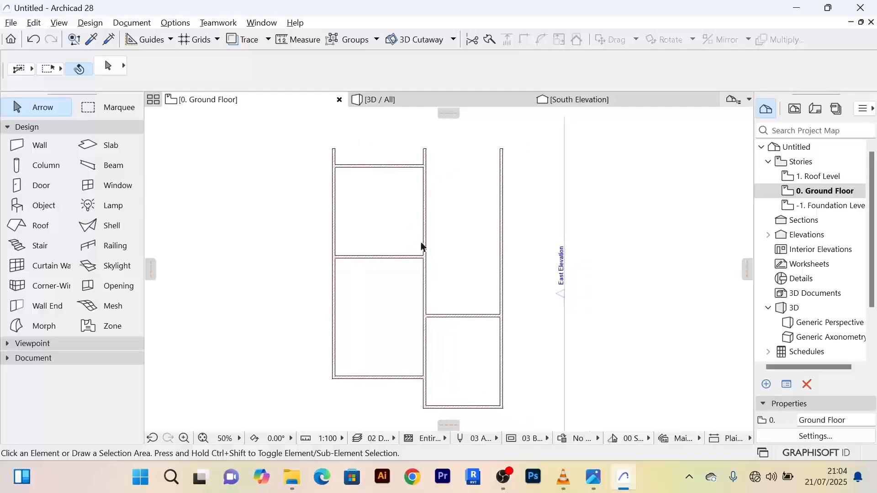
pyautogui.scroll(2, 495, 356)
pyautogui.scroll(-1, 498, 357)
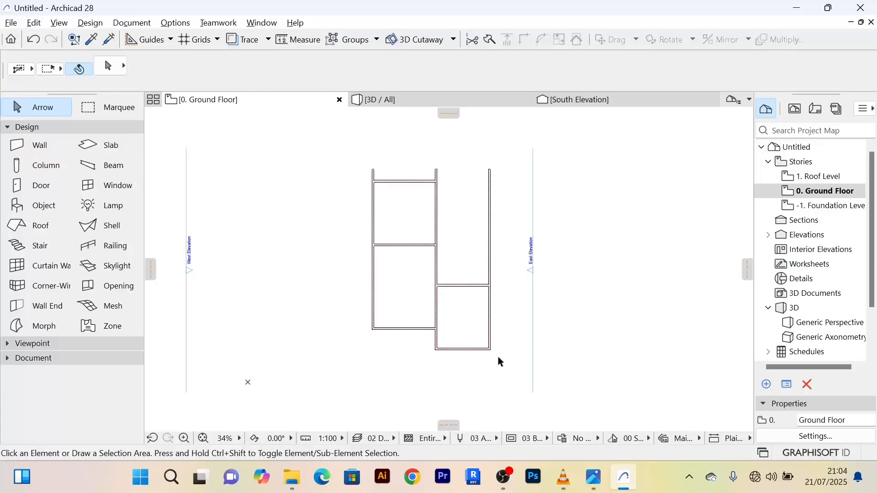
pyautogui.click(519, 356)
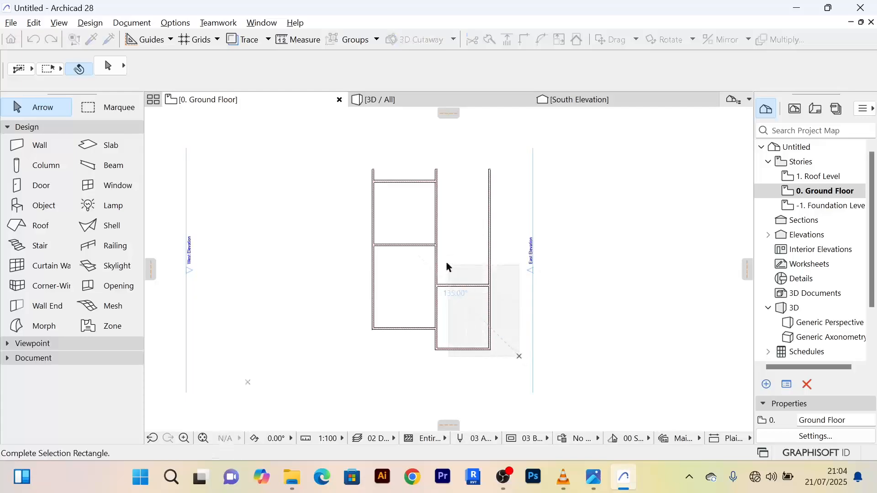
pyautogui.click(323, 159)
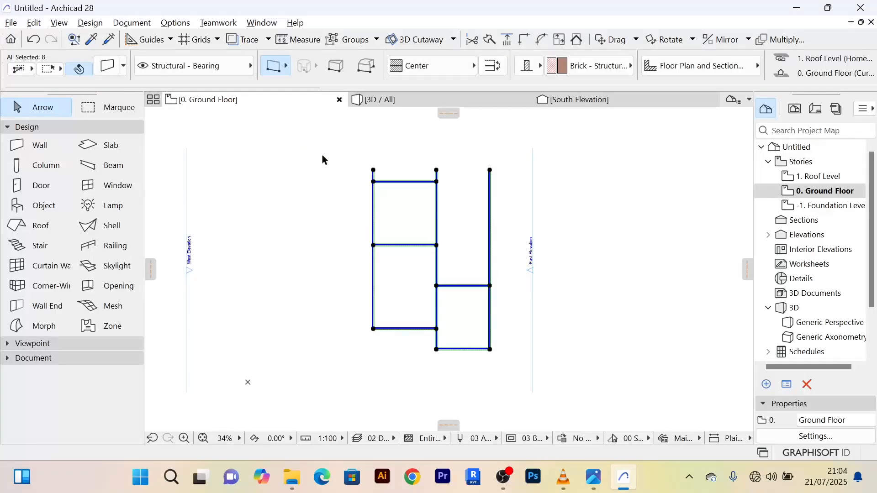
pyautogui.rightClick(438, 207)
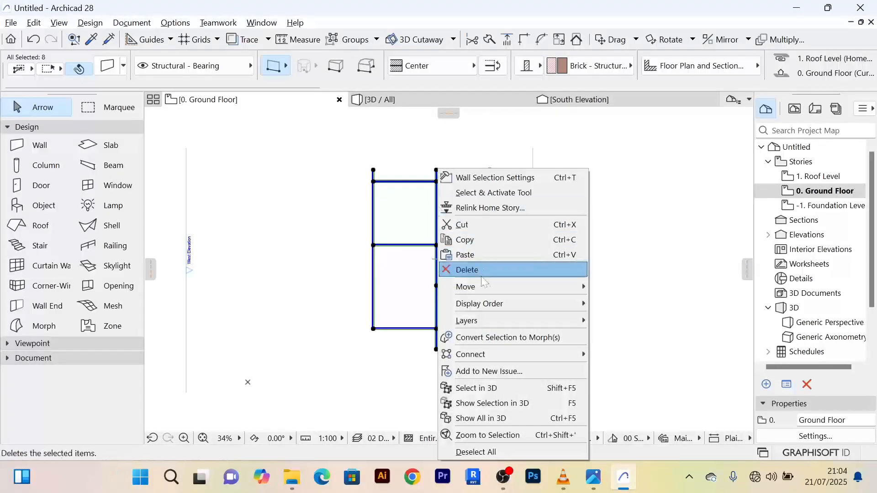
pyautogui.moveTo(486, 289)
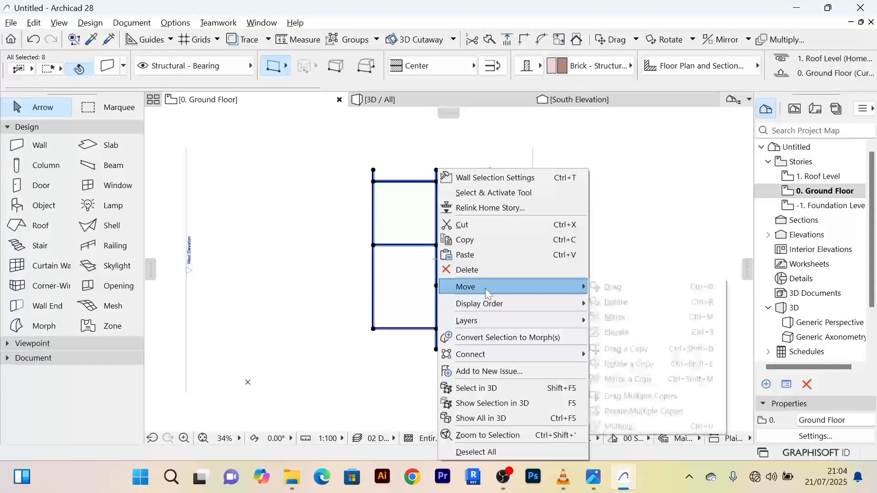
pyautogui.click(661, 287)
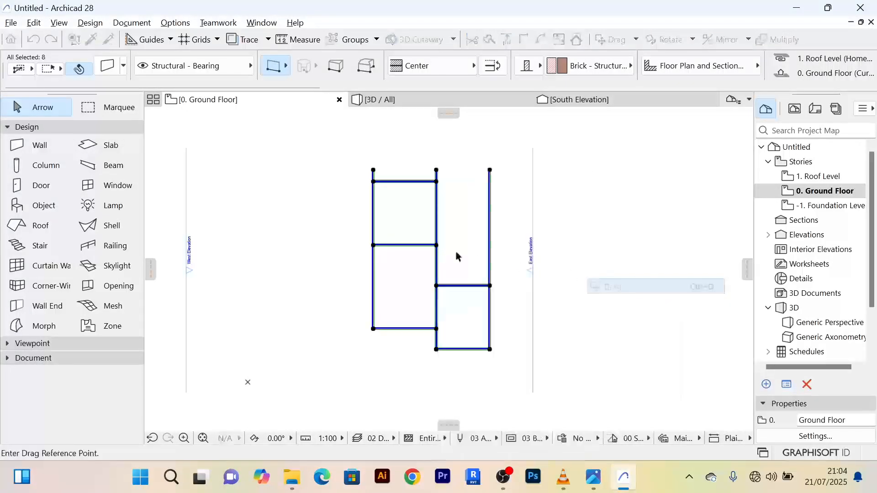
pyautogui.click(373, 249)
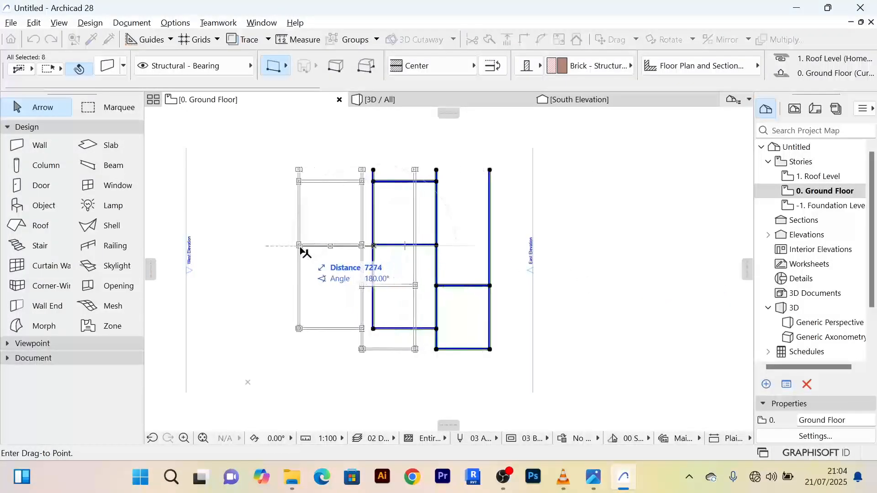
pyautogui.click(299, 249)
pyautogui.scroll(-3, 457, 300)
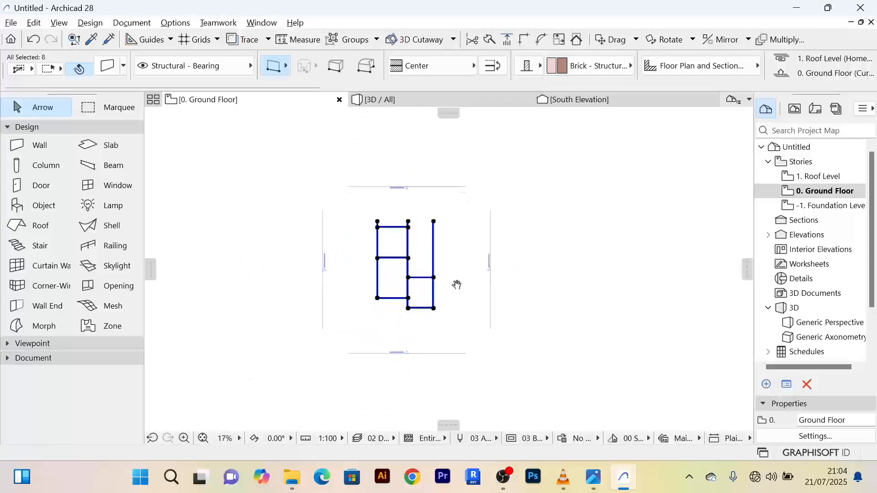
pyautogui.click(453, 276)
# Inspect the repositioned layout and the vertical wall ends projecting above the new upper horizontal wall
pyautogui.scroll(5, 455, 279)
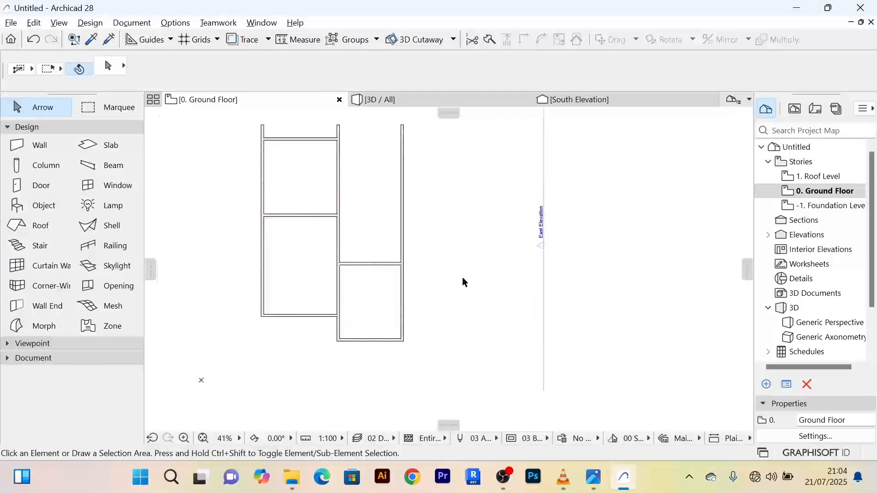
pyautogui.moveTo(463, 277); pyautogui.dragTo(498, 320, button='middle')
pyautogui.scroll(4, 382, 253)
pyautogui.scroll(-3, 355, 245)
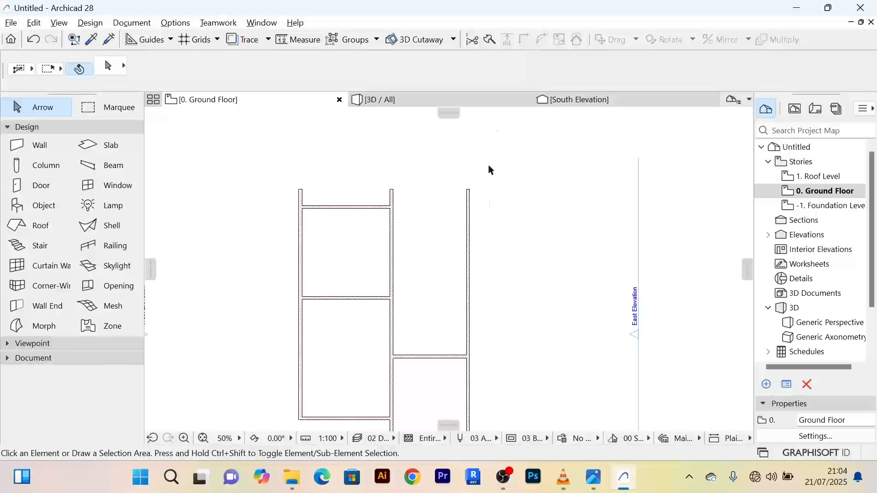
pyautogui.scroll(4, 394, 204)
pyautogui.scroll(-3, 427, 209)
pyautogui.scroll(-1, 427, 210)
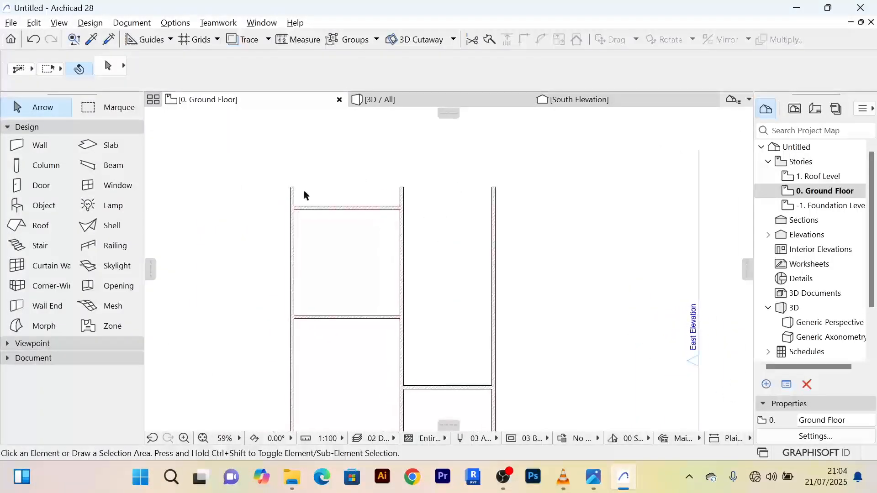
pyautogui.scroll(-1, 403, 211)
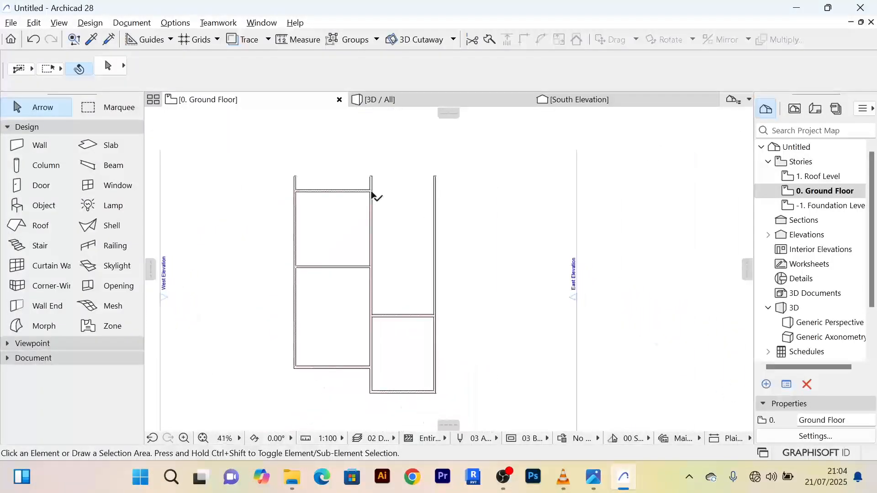
# Intersect the leftmost vertical wall with the topmost horizontal wall to form a clean corner, and clear the selection
pyautogui.scroll(3, 348, 210)
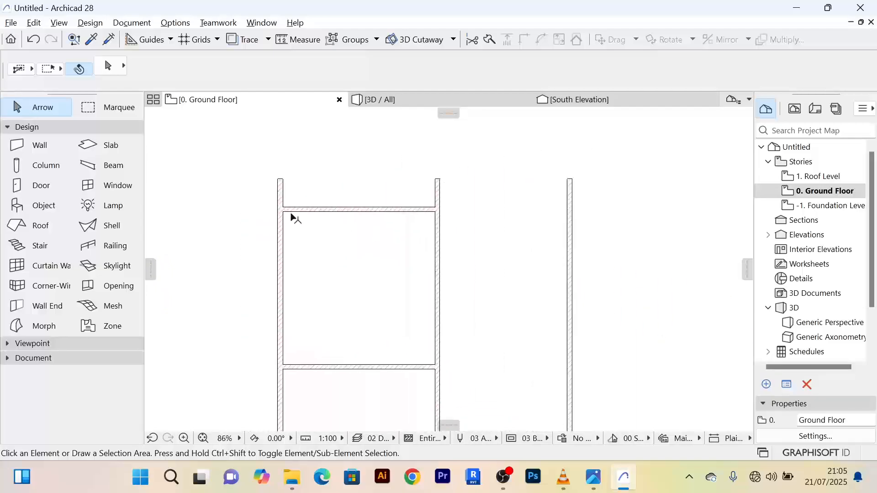
pyautogui.click(256, 184)
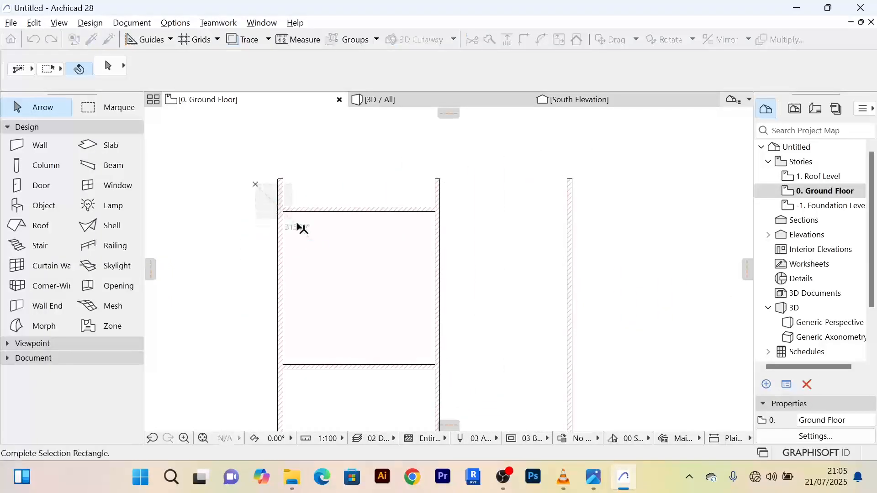
pyautogui.click(317, 235)
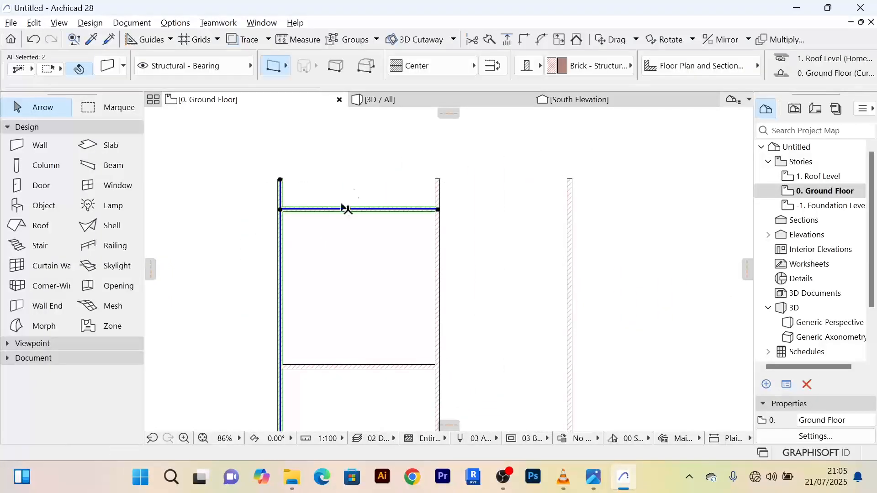
pyautogui.click(525, 40)
pyautogui.moveTo(479, 191)
pyautogui.mouseDown(button='middle')
pyautogui.moveTo(476, 180)
pyautogui.moveTo(475, 197)
pyautogui.mouseUp(button='middle')
pyautogui.press('Escape')
# Inspect the two left rooms, the lower right room and the open space above it between the vertical walls
pyautogui.scroll(-5, 476, 180)
pyautogui.scroll(4, 475, 201)
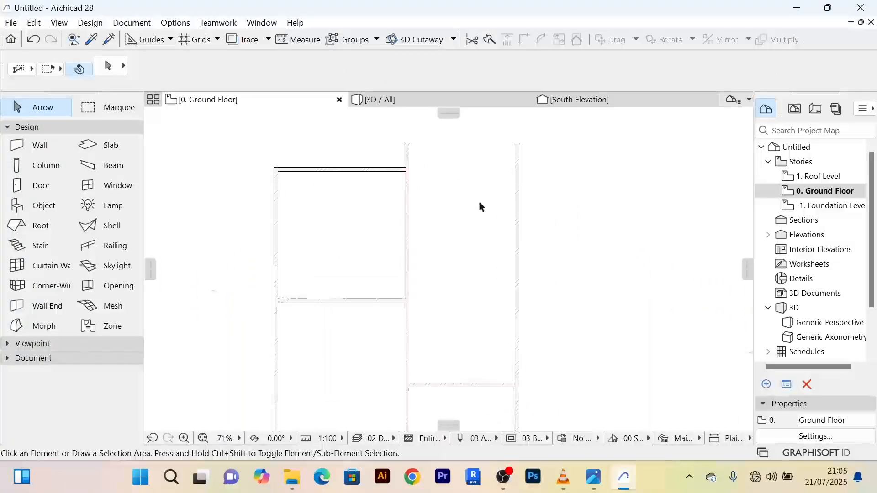
pyautogui.scroll(1, 445, 335)
pyautogui.moveTo(445, 336); pyautogui.dragTo(444, 297, button='middle')
pyautogui.scroll(2, 441, 307)
pyautogui.scroll(-2, 442, 276)
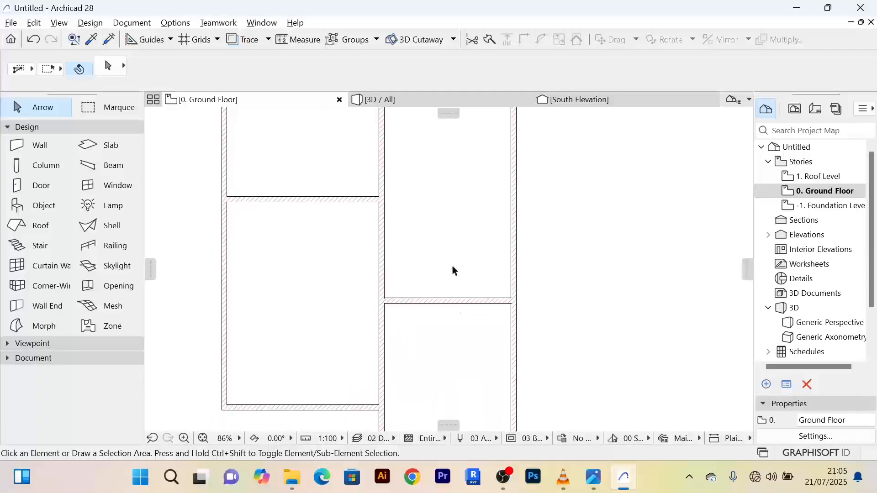
pyautogui.scroll(-1, 452, 265)
pyautogui.scroll(-2, 447, 227)
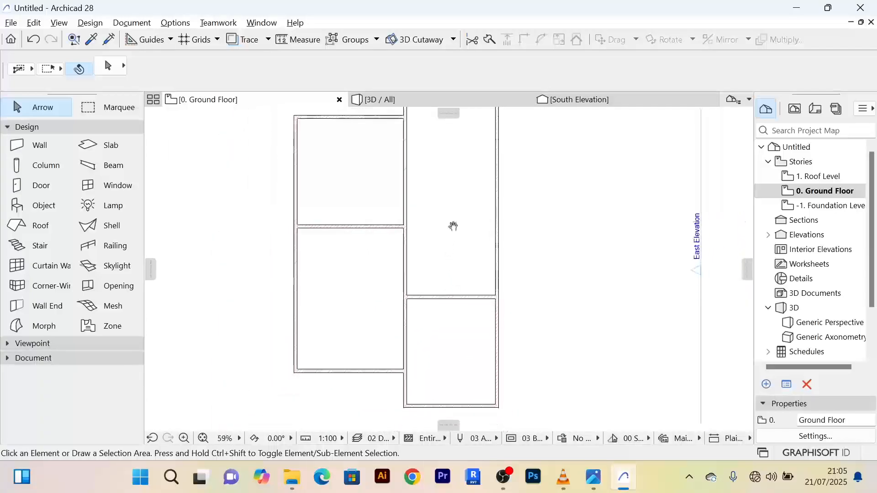
pyautogui.moveTo(454, 291)
pyautogui.mouseDown(button='middle')
pyautogui.moveTo(427, 250)
pyautogui.moveTo(440, 267)
pyautogui.mouseUp(button='middle')
pyautogui.scroll(4, 427, 267)
pyautogui.scroll(-3, 426, 258)
pyautogui.moveTo(316, 241); pyautogui.dragTo(321, 303, button='middle')
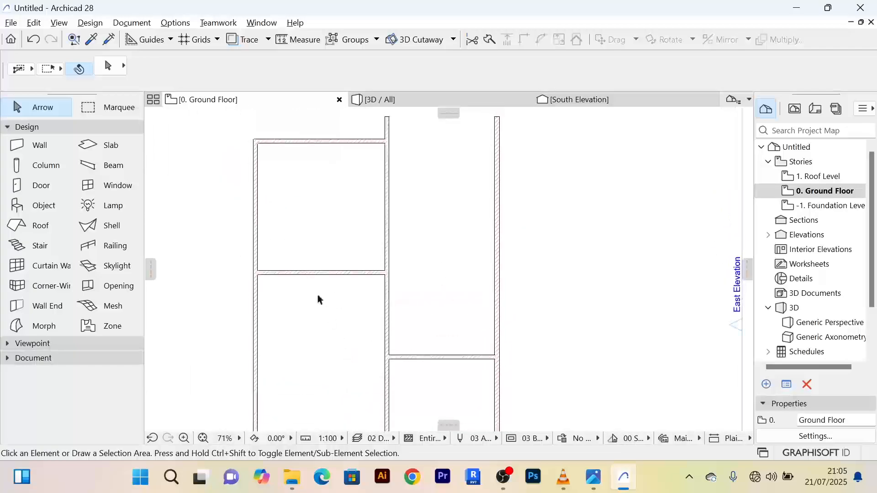
pyautogui.moveTo(460, 326); pyautogui.dragTo(443, 298, button='middle')
pyautogui.scroll(4, 439, 303)
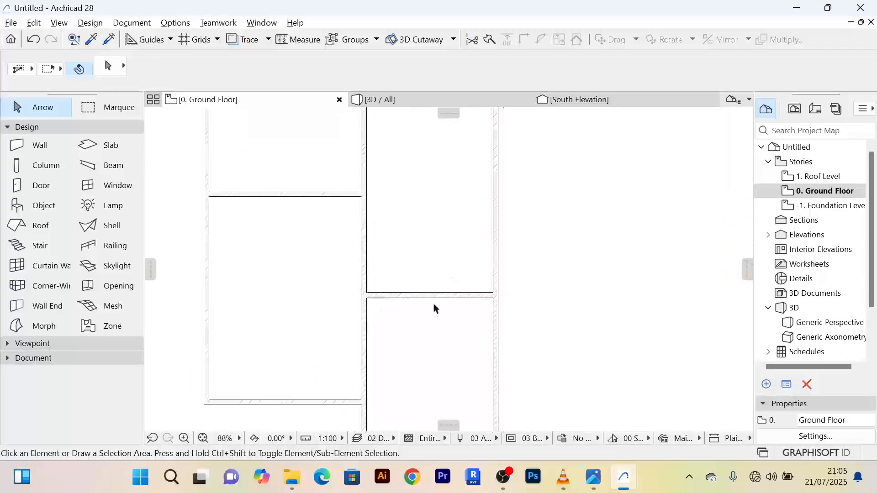
pyautogui.moveTo(425, 260); pyautogui.dragTo(439, 300, button='middle')
pyautogui.scroll(-3, 438, 303)
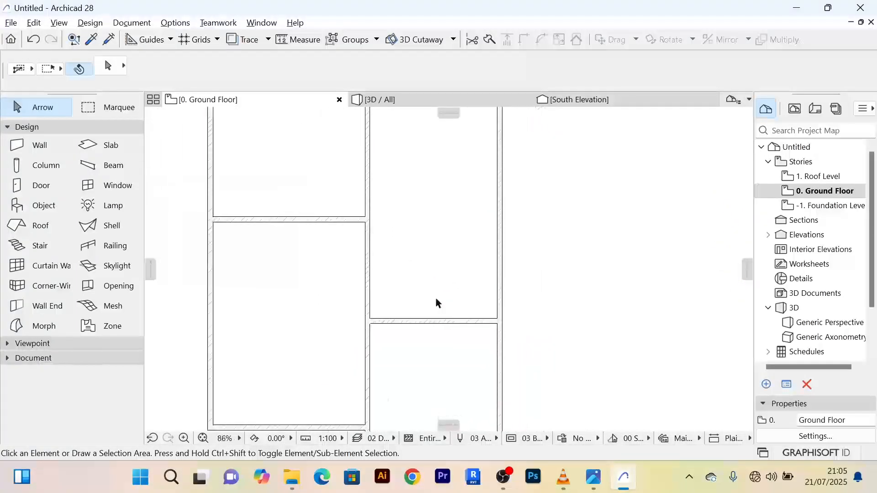
# Try extending the horizontal wall between the two left rooms to the rightmost vertical wall with Adjust, and undo the extension
pyautogui.click(348, 222)
pyautogui.scroll(2, 442, 227)
pyautogui.scroll(-2, 443, 227)
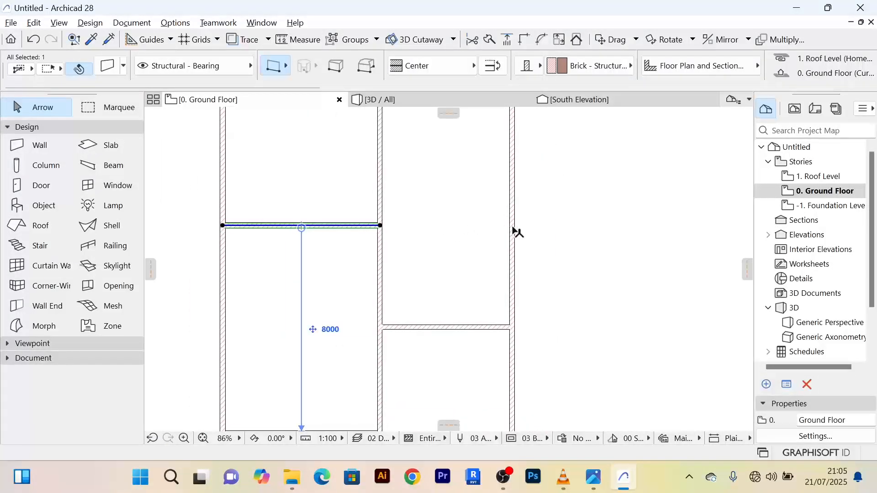
pyautogui.click(413, 250)
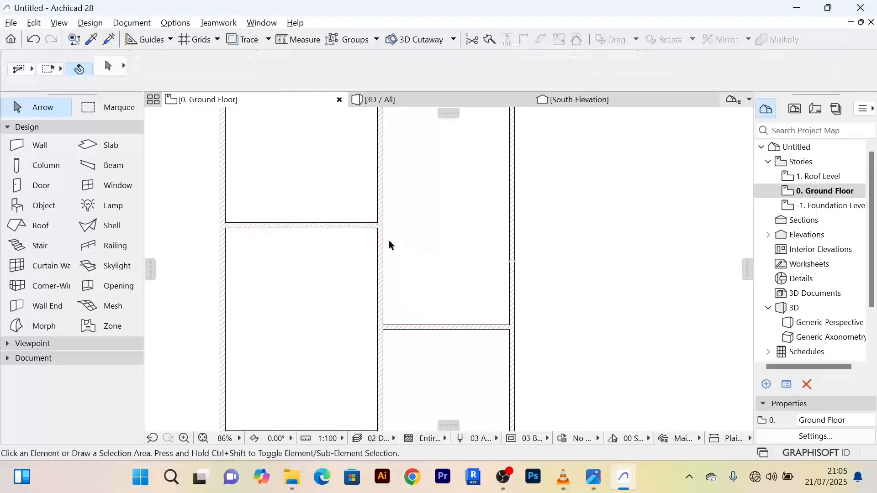
pyautogui.click(365, 230)
pyautogui.scroll(4, 409, 217)
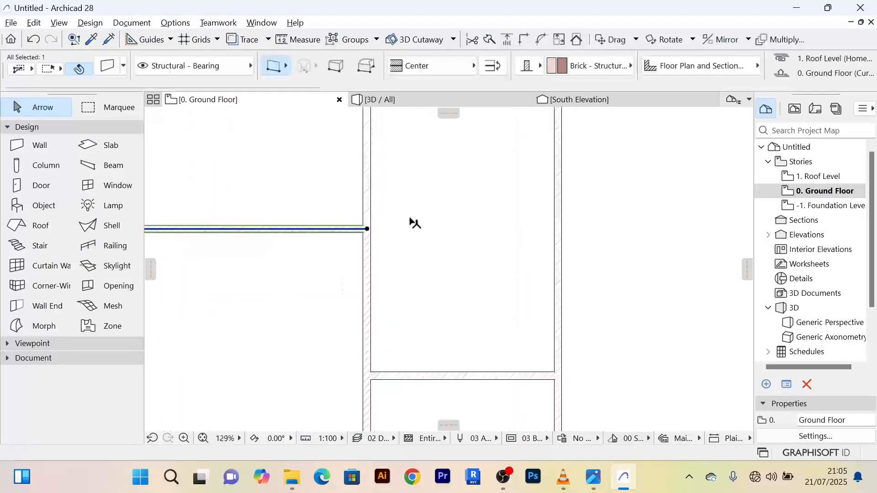
pyautogui.click(510, 41)
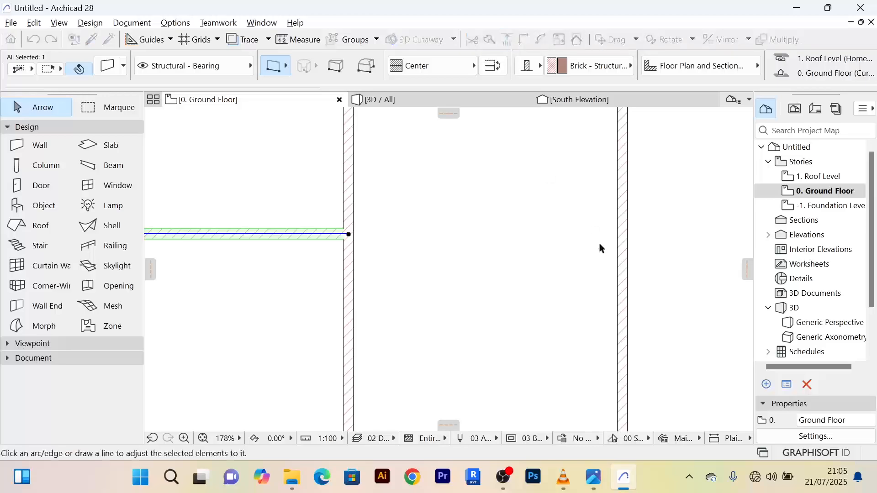
pyautogui.click(619, 243)
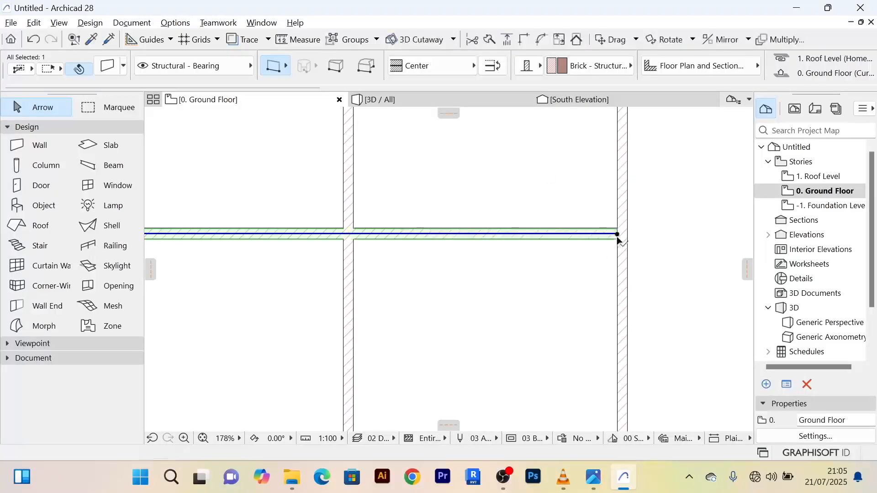
pyautogui.scroll(-3, 494, 278)
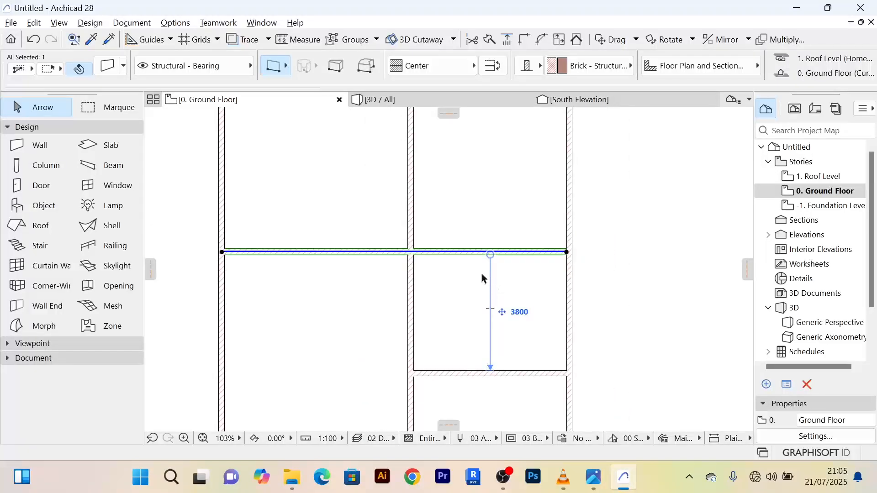
pyautogui.hotkey('ctrl', 'z')
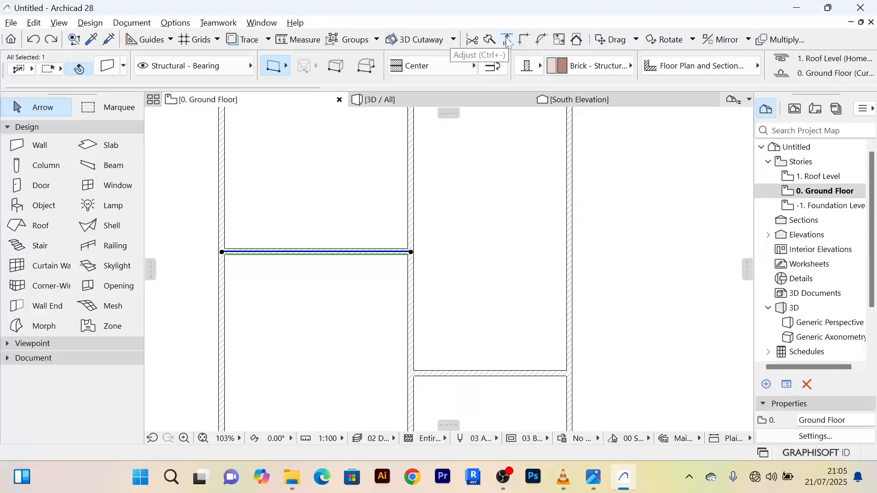
# Extend the horizontal wall between the two left rooms to the rightmost vertical wall with Adjust, and clear the selection
pyautogui.click(508, 40)
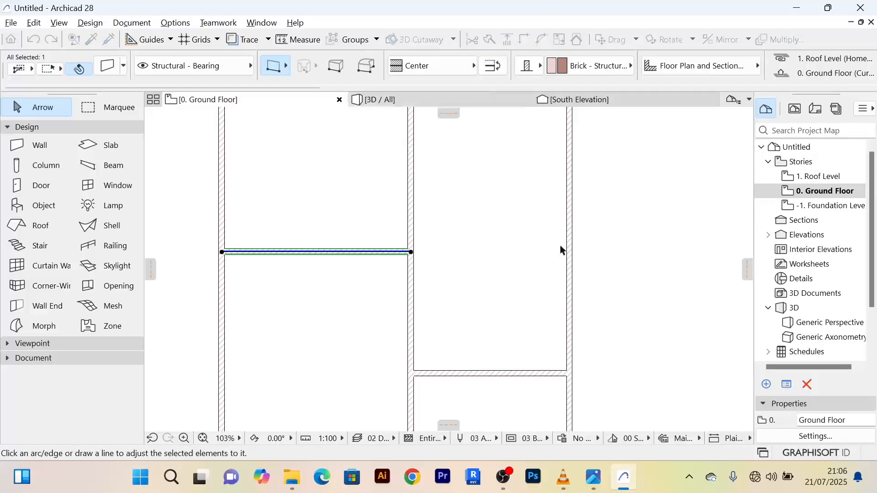
pyautogui.click(570, 253)
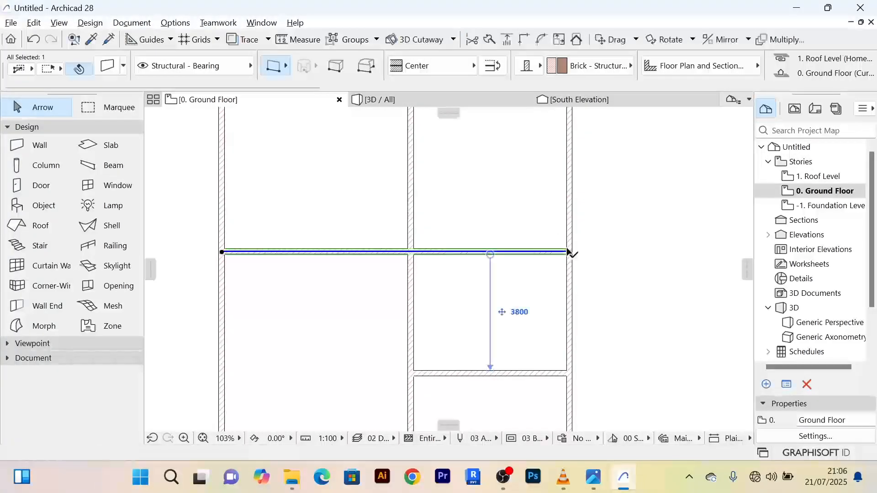
pyautogui.scroll(3, 545, 286)
pyautogui.scroll(-2, 543, 283)
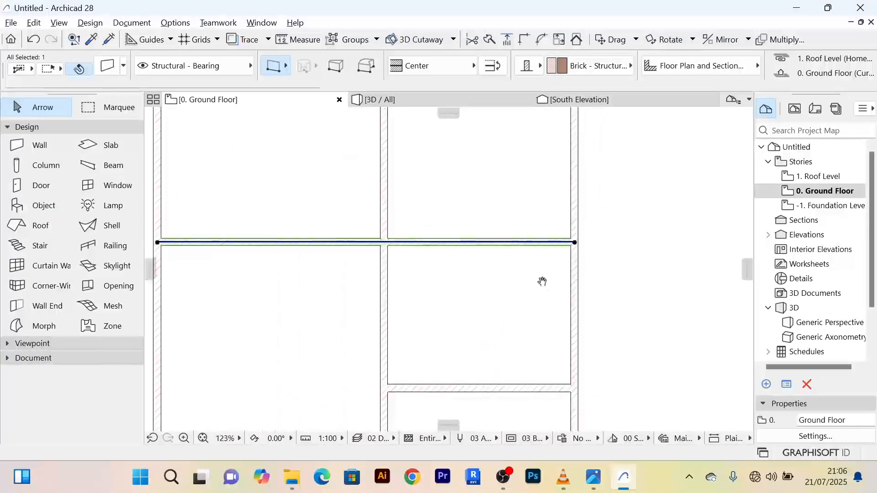
pyautogui.scroll(-1, 541, 262)
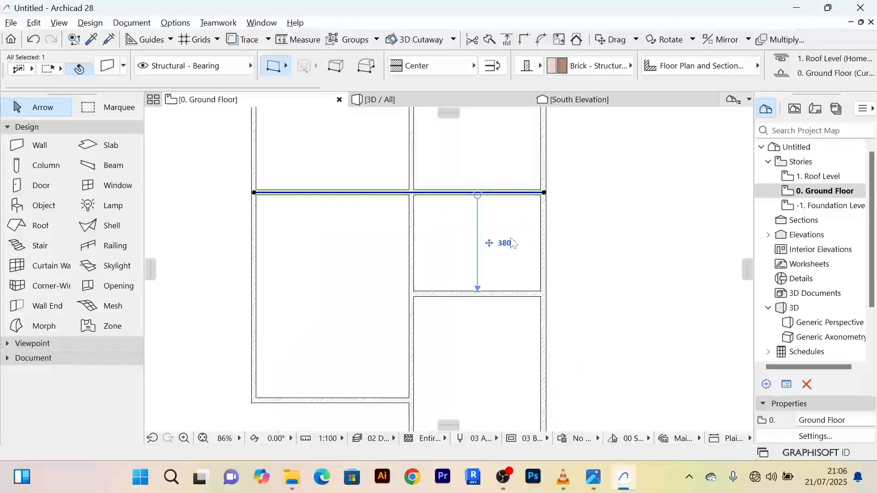
pyautogui.scroll(2, 522, 258)
pyautogui.scroll(-4, 522, 261)
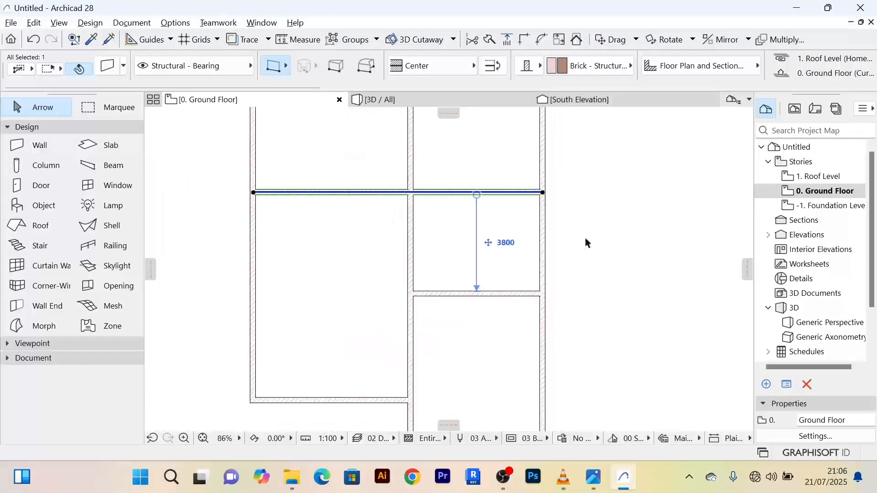
pyautogui.click(520, 206)
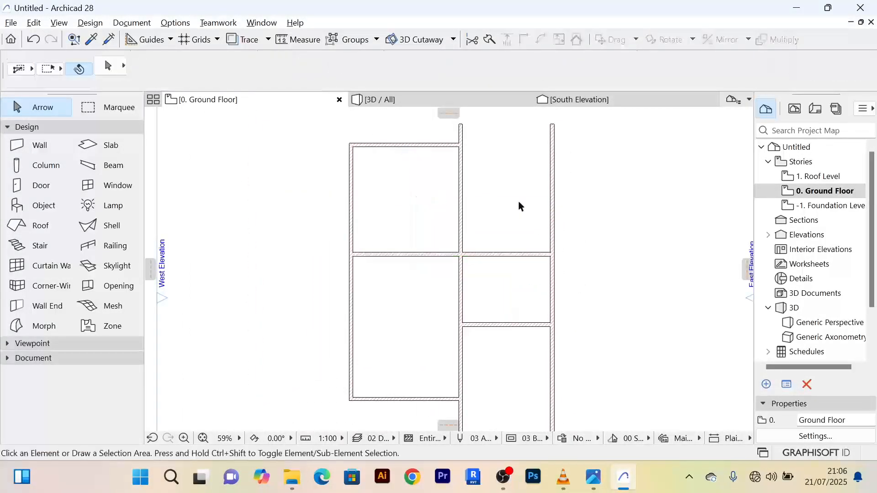
# Copy the full-width horizontal wall 4000 upward into the space below the open wall ends, and clear the selection
pyautogui.moveTo(514, 209); pyautogui.dragTo(511, 208, button='middle')
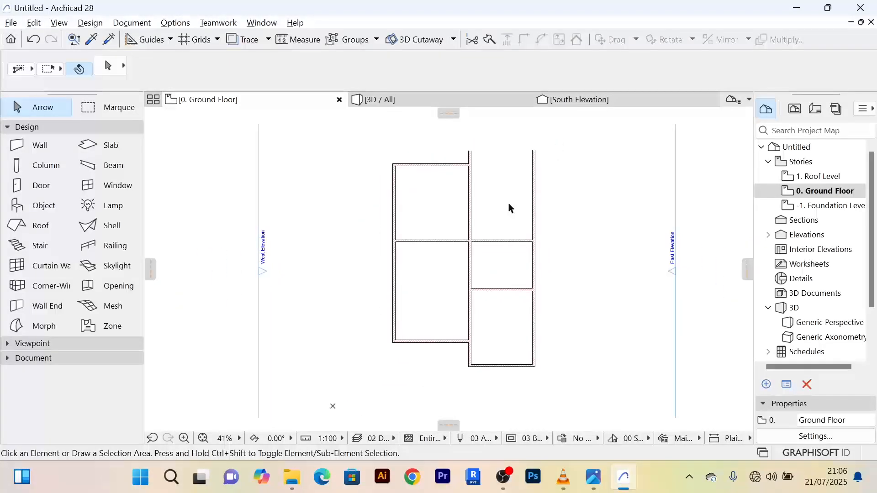
pyautogui.scroll(2, 508, 204)
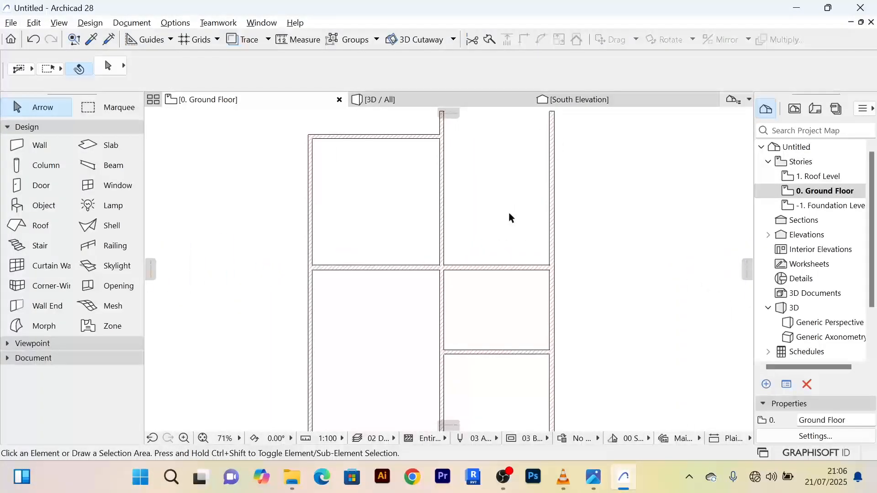
pyautogui.scroll(1, 461, 260)
pyautogui.click(461, 260)
pyautogui.scroll(-1, 519, 229)
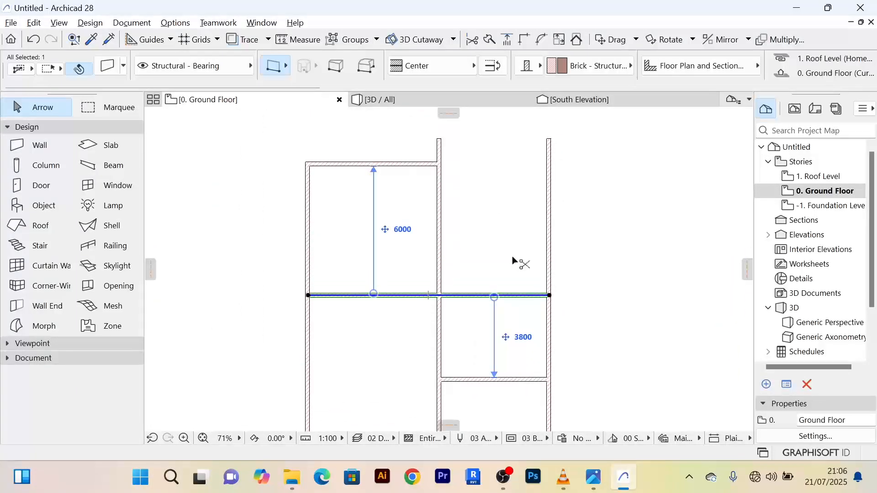
pyautogui.hotkey('ctrl', 'd')
pyautogui.click(507, 295)
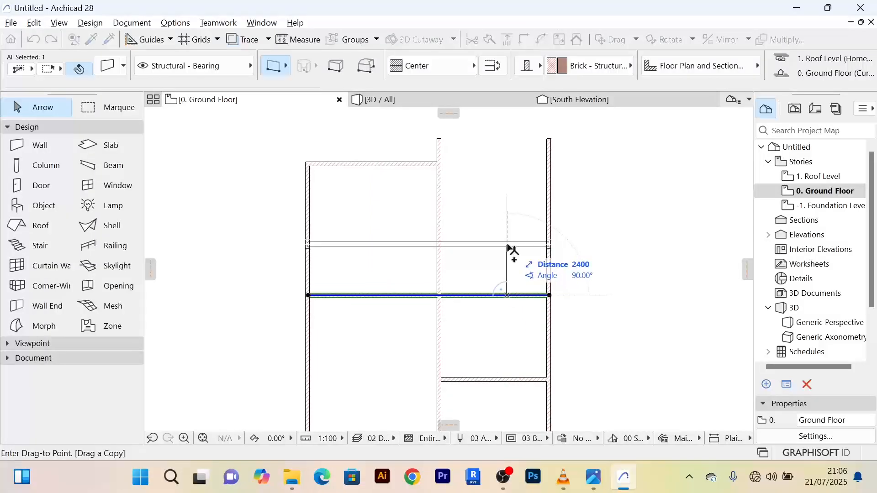
pyautogui.write('4000')
pyautogui.press('Return')
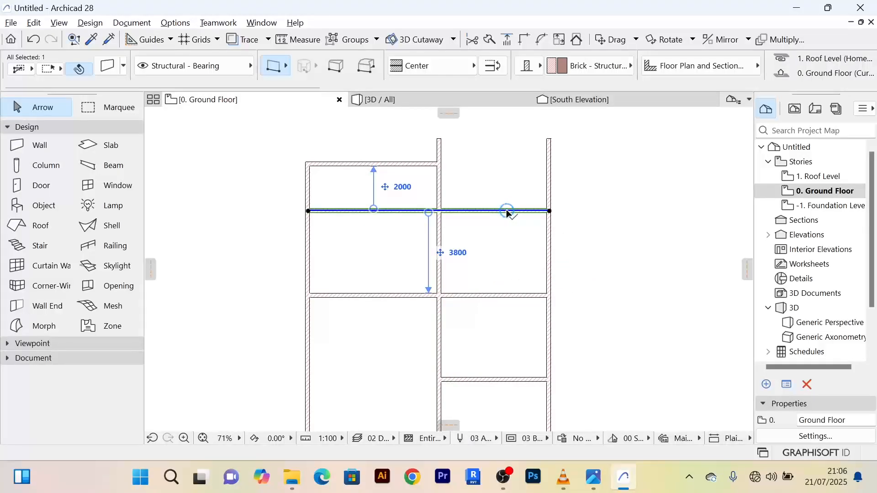
pyautogui.click(513, 249)
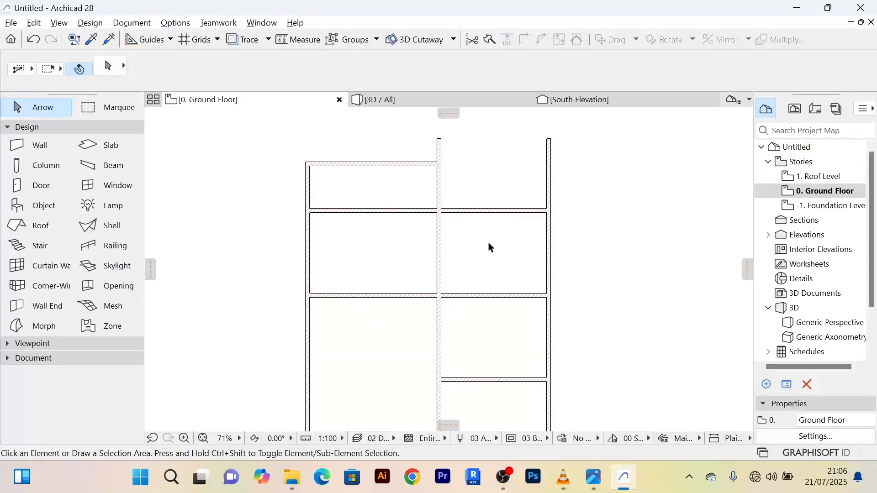
# Trim away the part of the copied wall that crosses the upper left room, and clear the selection
pyautogui.click(371, 212)
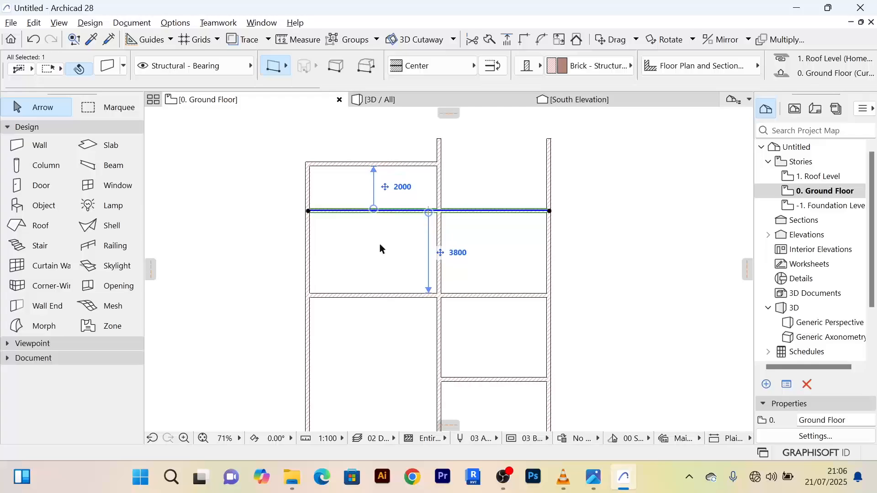
pyautogui.keyDown('ctrl'); pyautogui.click(366, 211); pyautogui.keyUp('ctrl')
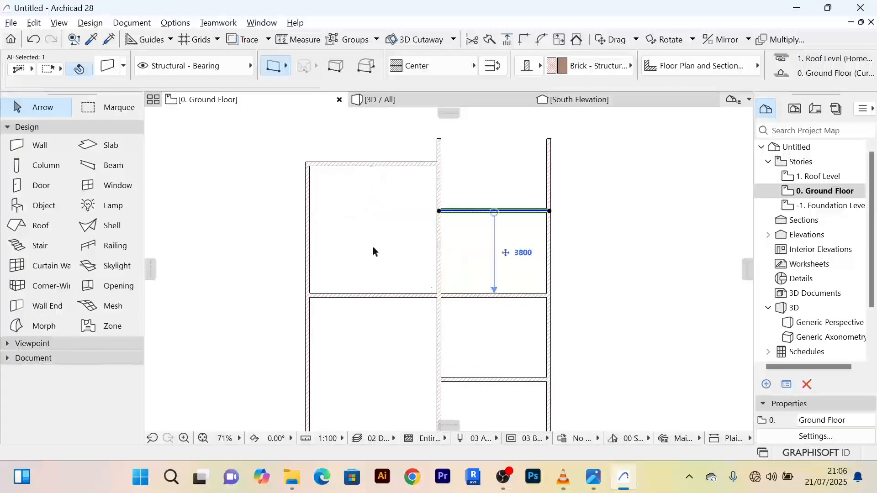
pyautogui.click(370, 235)
# Inspect the stacked rooms on the right side and the open space between the projecting vertical wall ends
pyautogui.scroll(-3, 370, 234)
pyautogui.scroll(2, 548, 265)
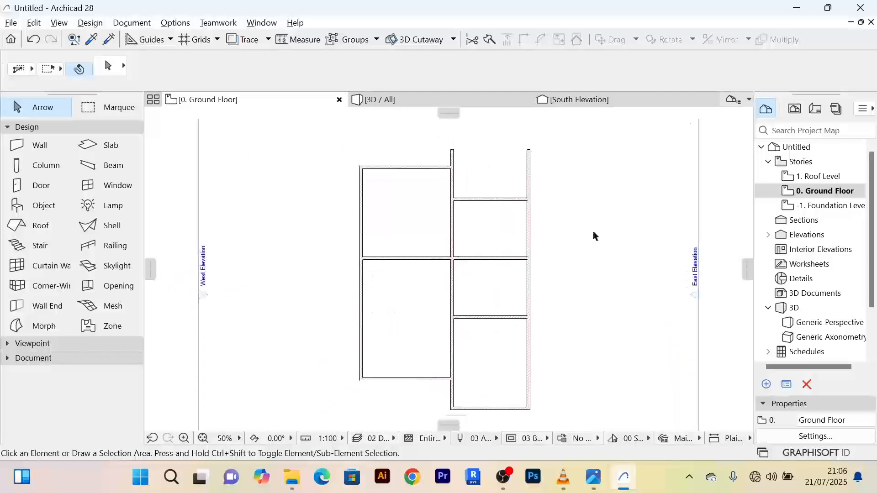
pyautogui.scroll(1, 567, 229)
pyautogui.scroll(-1, 557, 212)
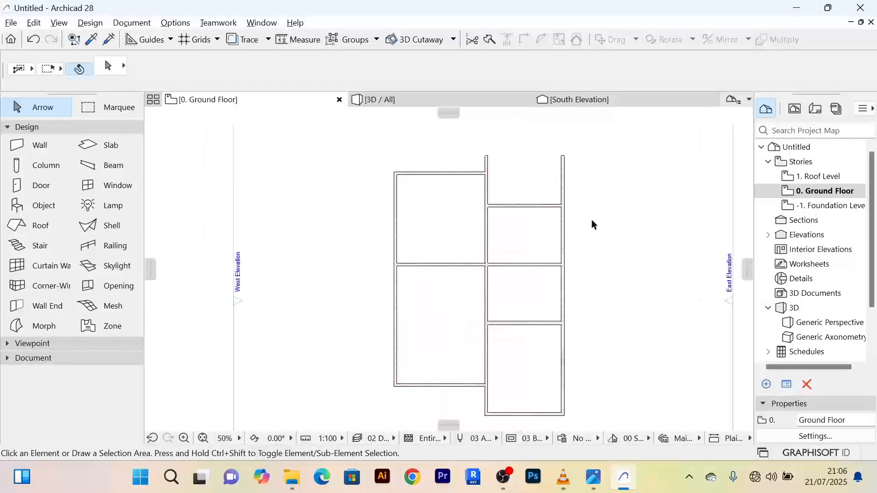
pyautogui.scroll(2, 516, 179)
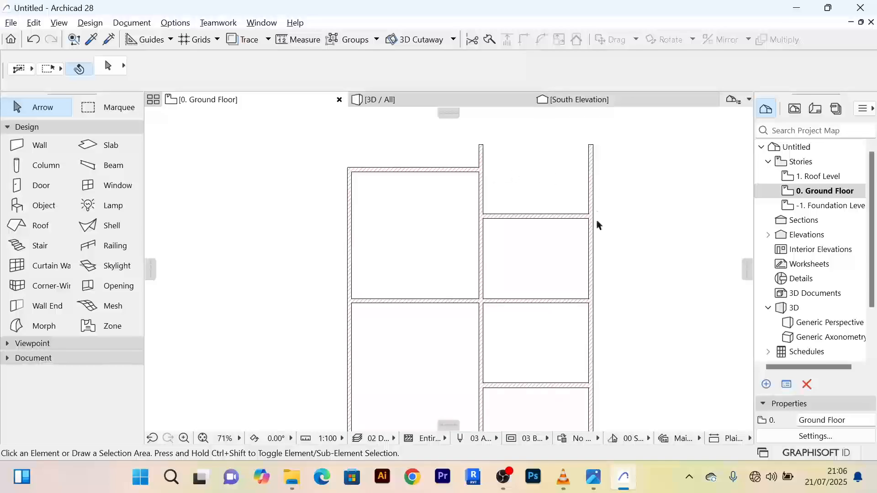
pyautogui.scroll(-3, 629, 221)
pyautogui.scroll(3, 589, 206)
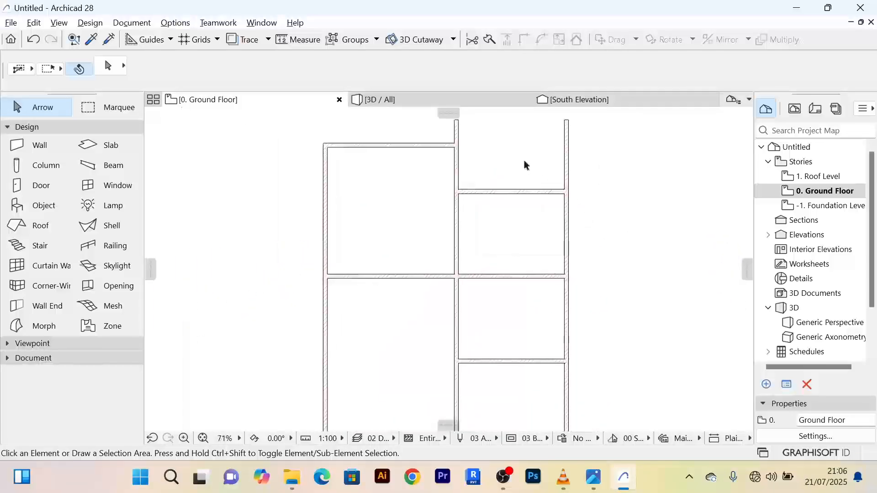
pyautogui.scroll(-3, 633, 180)
pyautogui.scroll(3, 590, 187)
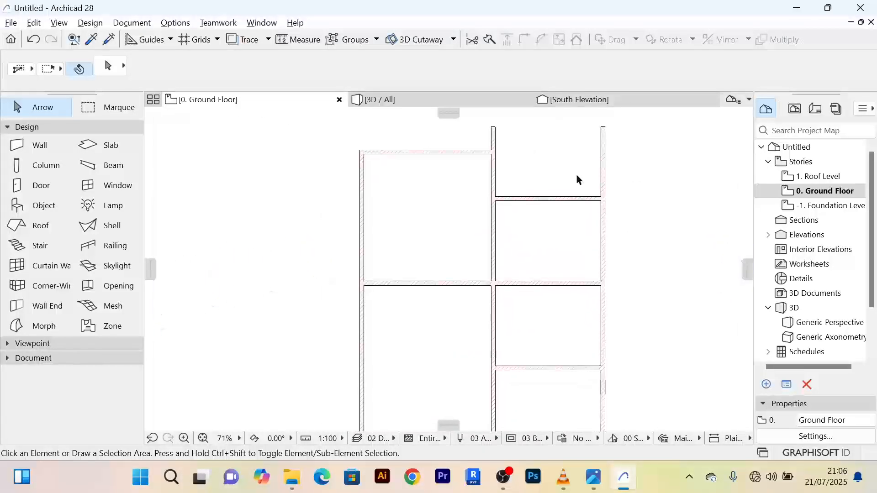
pyautogui.scroll(2, 544, 180)
pyautogui.scroll(-2, 533, 172)
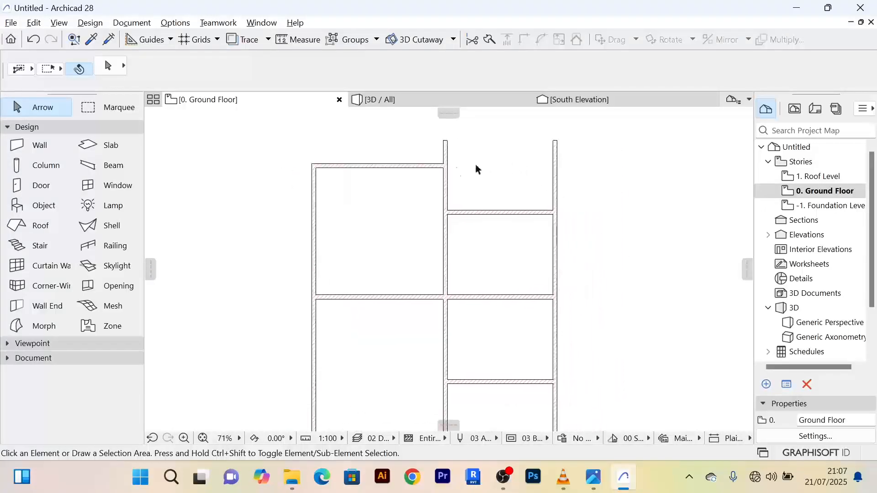
# Intersect the topmost horizontal wall with the rightmost vertical wall to form the upper right corner
pyautogui.click(421, 167)
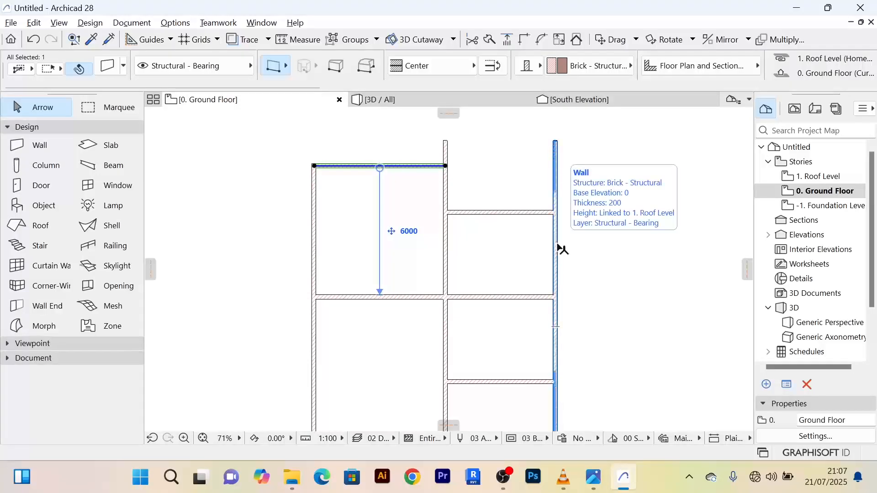
pyautogui.click(587, 258)
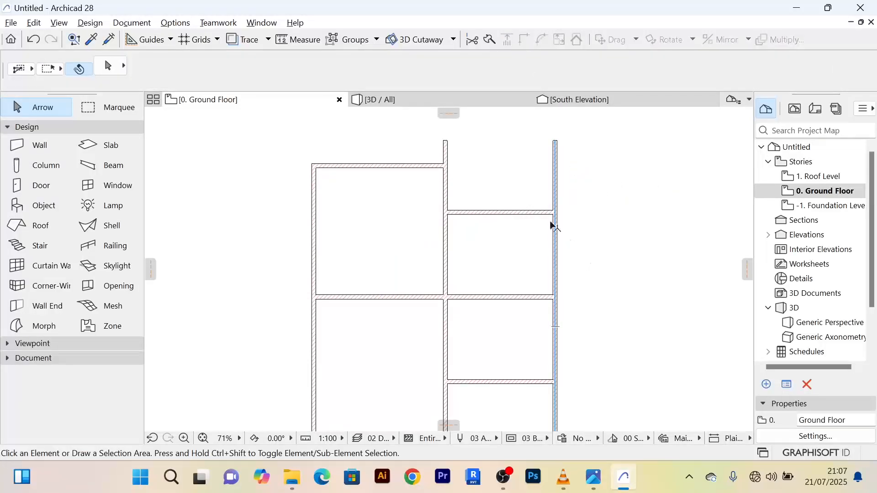
pyautogui.click(411, 168)
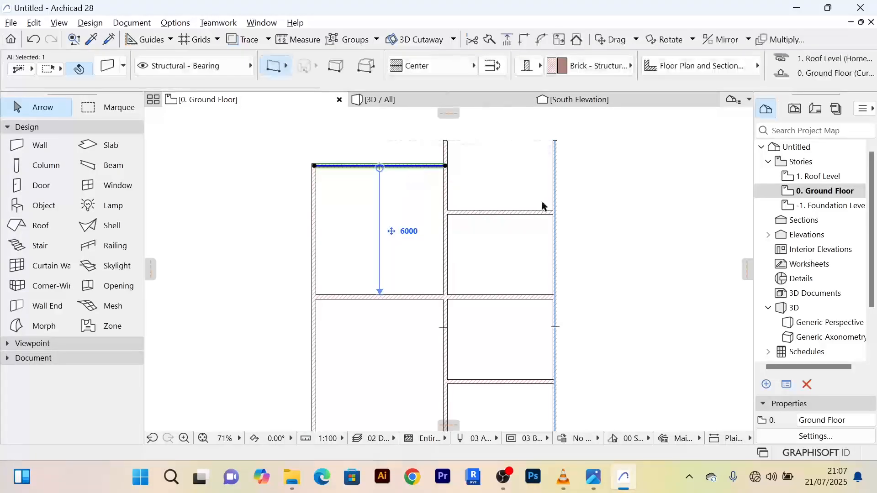
pyautogui.keyDown('shift'); pyautogui.click(562, 184); pyautogui.keyUp('shift')
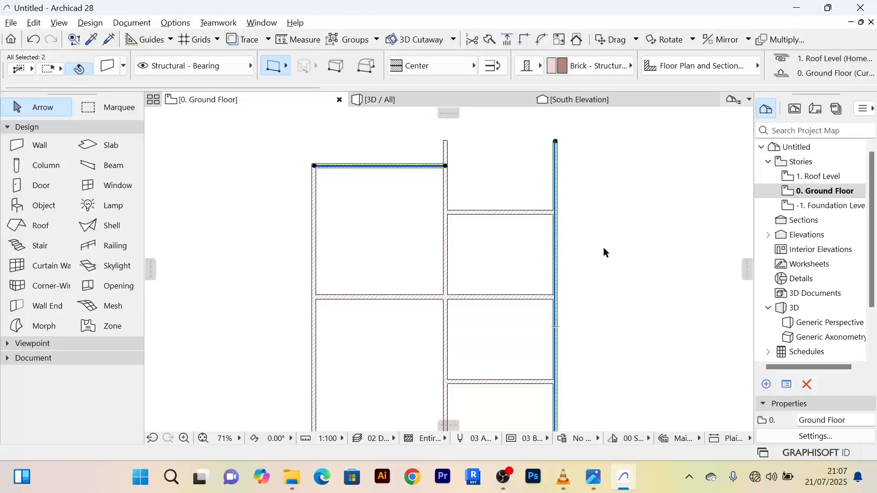
pyautogui.click(525, 40)
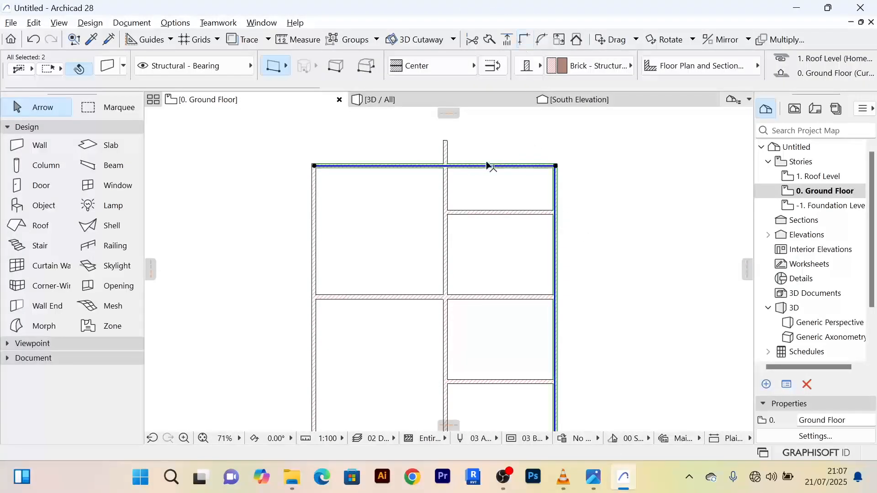
# Clear the selection and trim off the middle vertical wall's end projecting above the topmost horizontal wall
pyautogui.scroll(2, 469, 151)
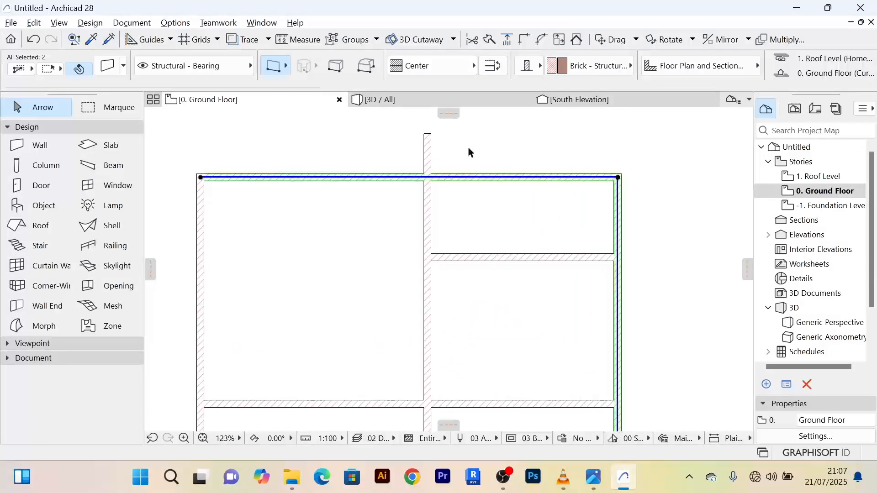
pyautogui.click(471, 149)
pyautogui.moveTo(474, 149); pyautogui.dragTo(465, 164, button='middle')
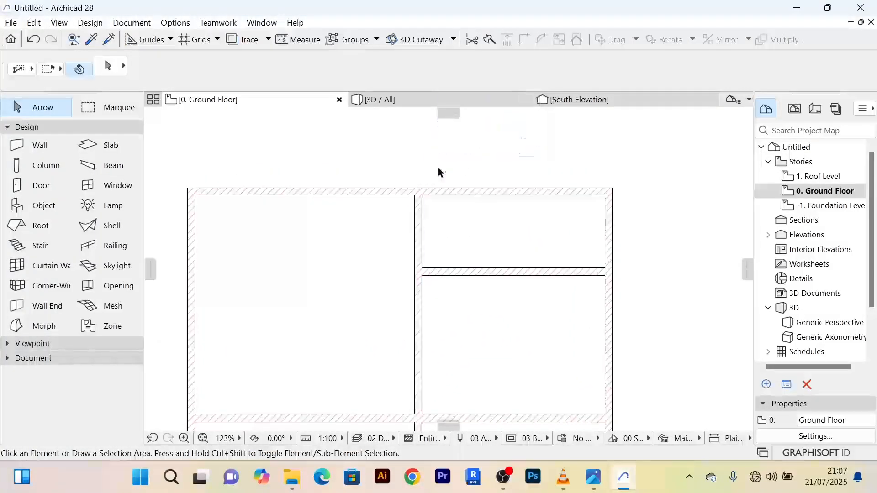
# Inspect the enclosed Ground Floor layout, including the small upper right room and the outer walls
pyautogui.scroll(-3, 437, 165)
pyautogui.scroll(2, 447, 204)
pyautogui.scroll(-4, 483, 315)
pyautogui.moveTo(549, 273); pyautogui.dragTo(550, 256, button='middle')
pyautogui.scroll(3, 470, 241)
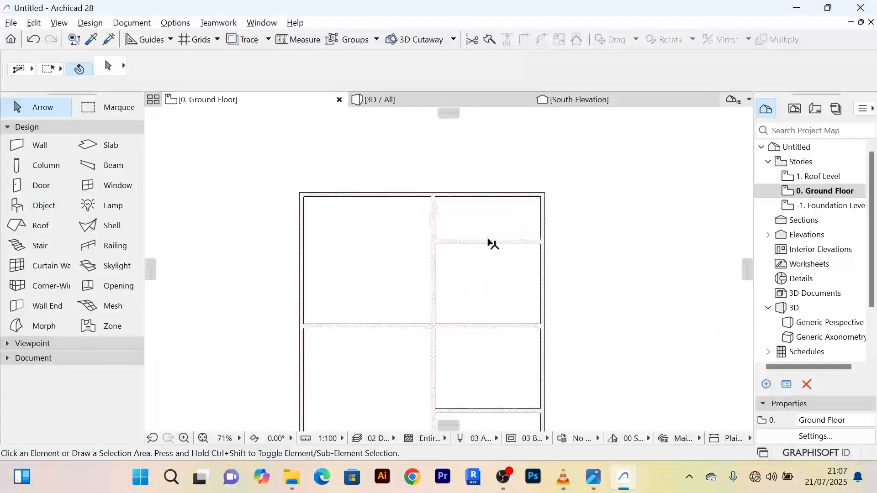
pyautogui.click(488, 242)
pyautogui.click(594, 227)
pyautogui.scroll(-3, 589, 231)
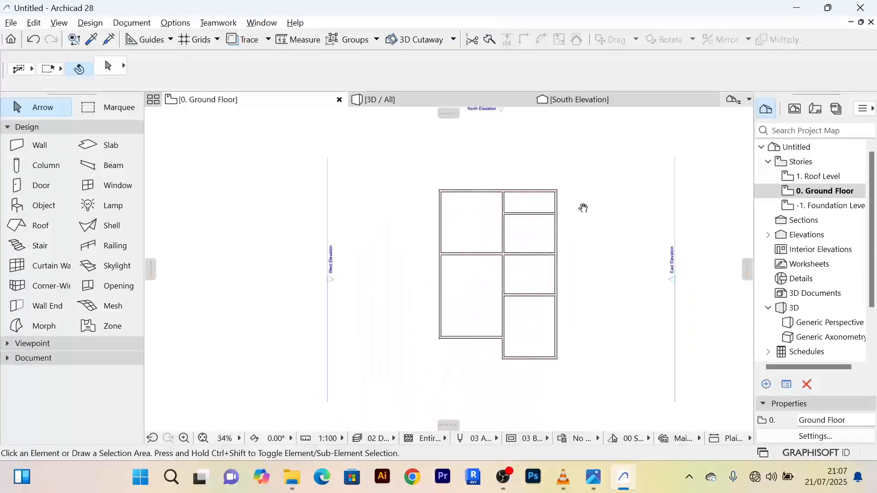
pyautogui.scroll(3, 583, 235)
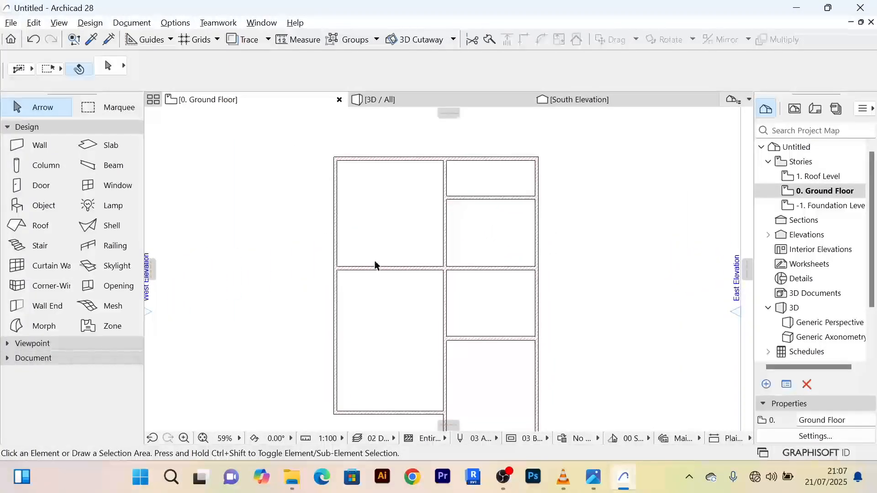
# Split the middle horizontal wall along a vertical line about 1080 mm inside the left outer wall, keeping the short left piece selected
pyautogui.click(389, 268)
pyautogui.scroll(2, 400, 304)
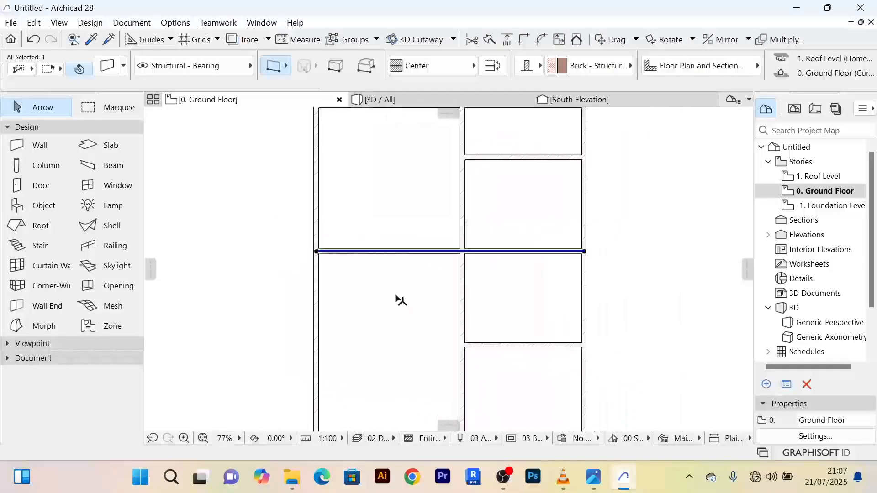
pyautogui.scroll(2, 396, 279)
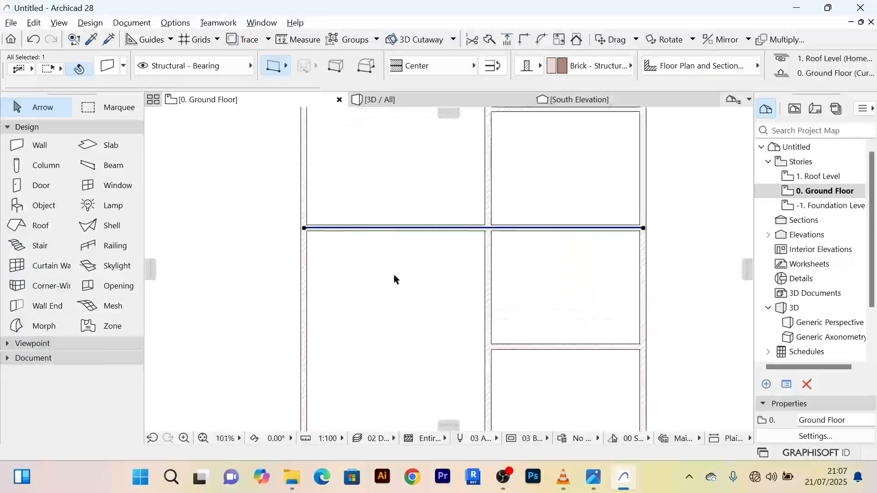
pyautogui.scroll(3, 395, 279)
pyautogui.moveTo(402, 270); pyautogui.dragTo(391, 313, button='middle')
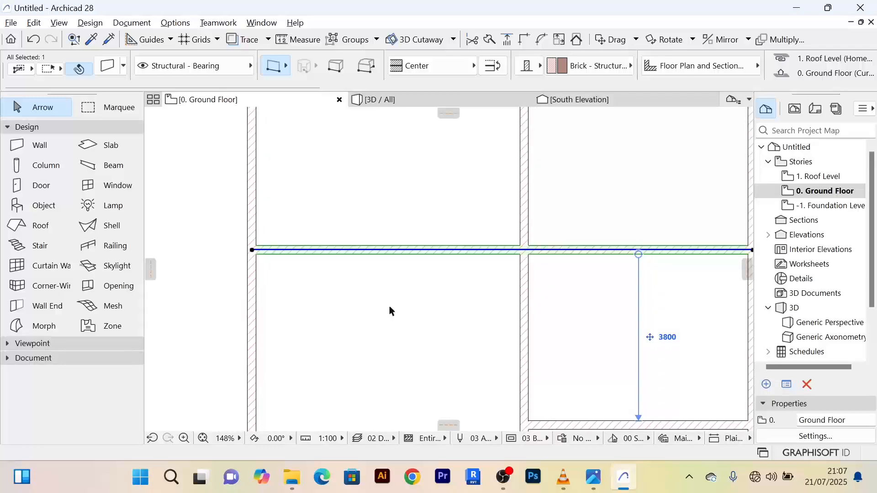
pyautogui.click(491, 40)
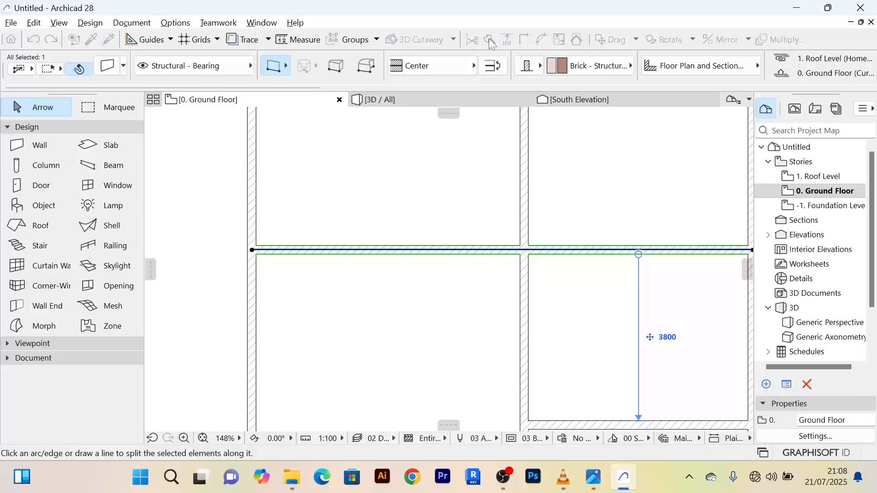
pyautogui.click(304, 238)
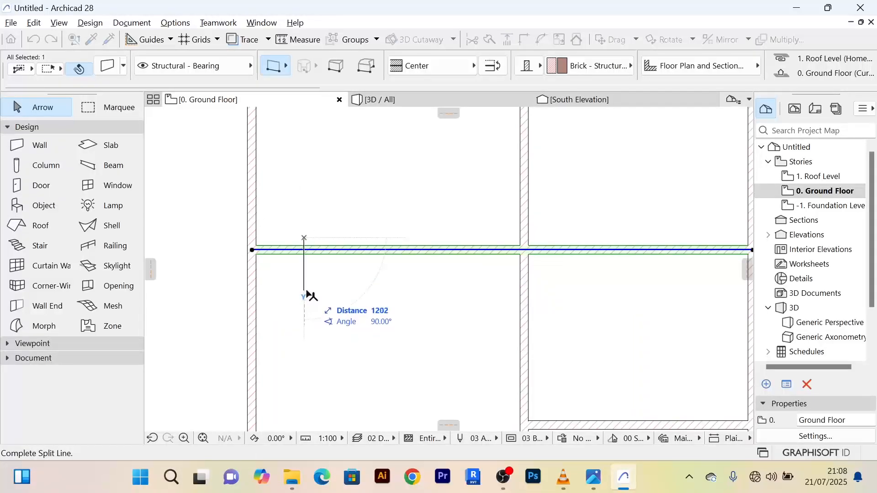
pyautogui.click(306, 292)
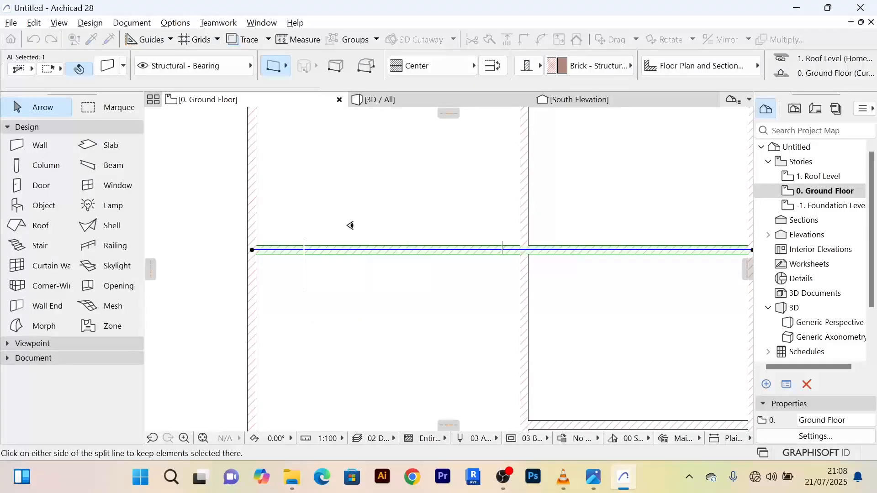
pyautogui.scroll(2, 335, 242)
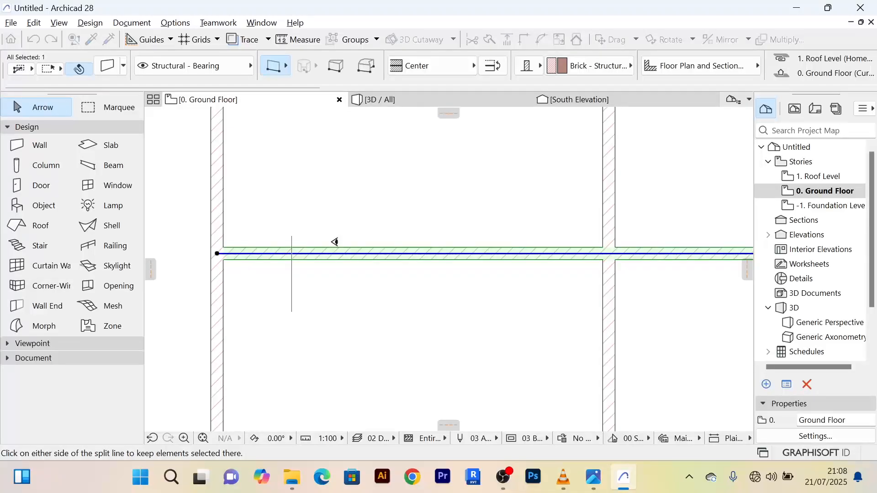
pyautogui.click(342, 259)
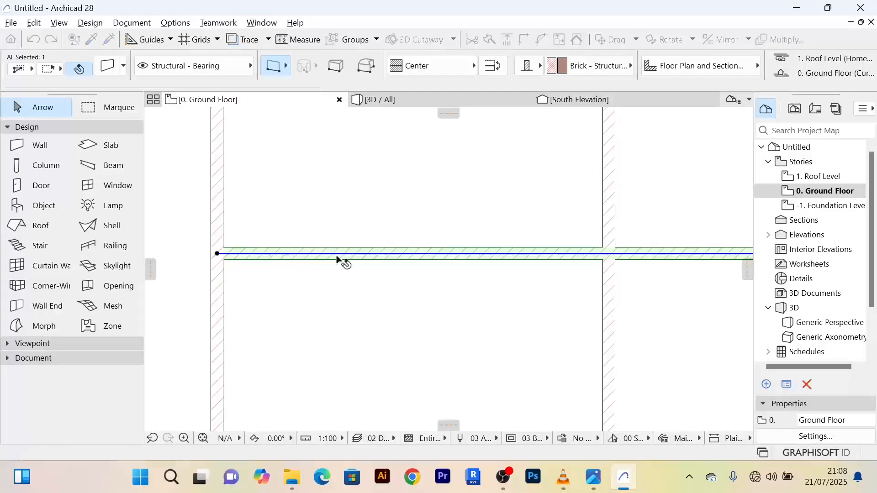
# Delete the short wall piece next to the left outer wall to open a gap there
pyautogui.scroll(-2, 362, 257)
pyautogui.click(275, 259)
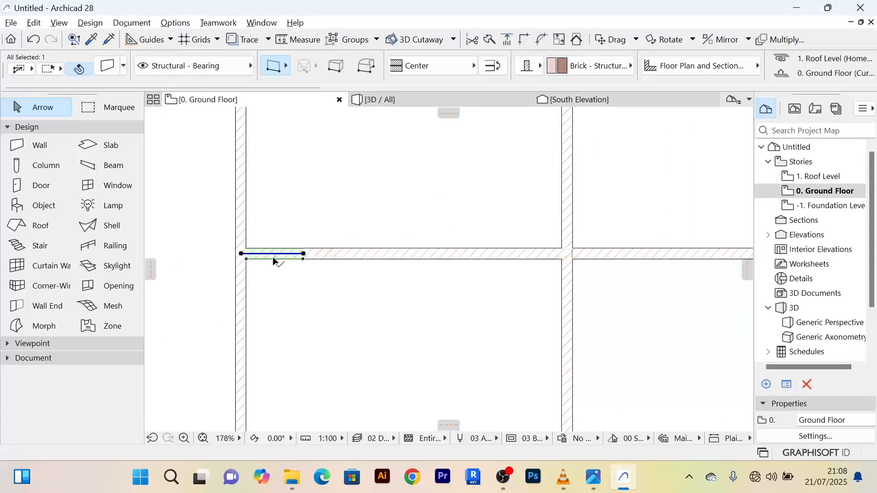
pyautogui.press('Delete')
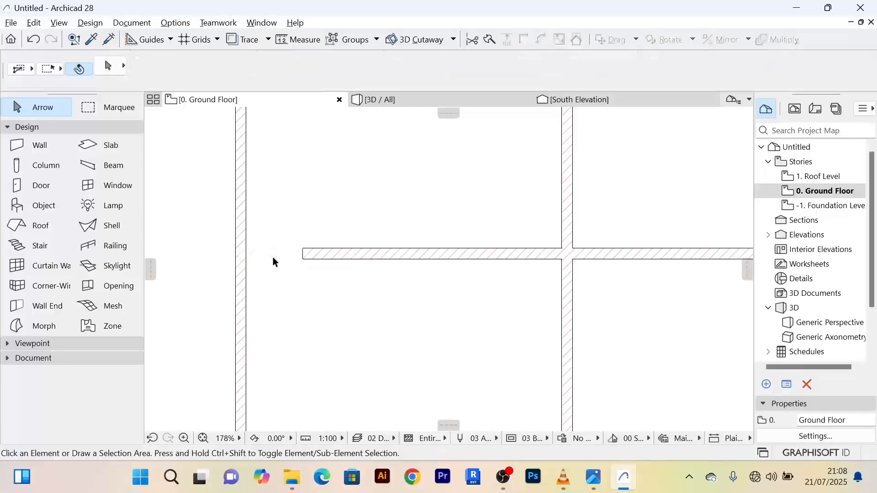
# Split the remaining middle horizontal wall along a vertical line slightly left of the middle vertical wall
pyautogui.scroll(-2, 437, 205)
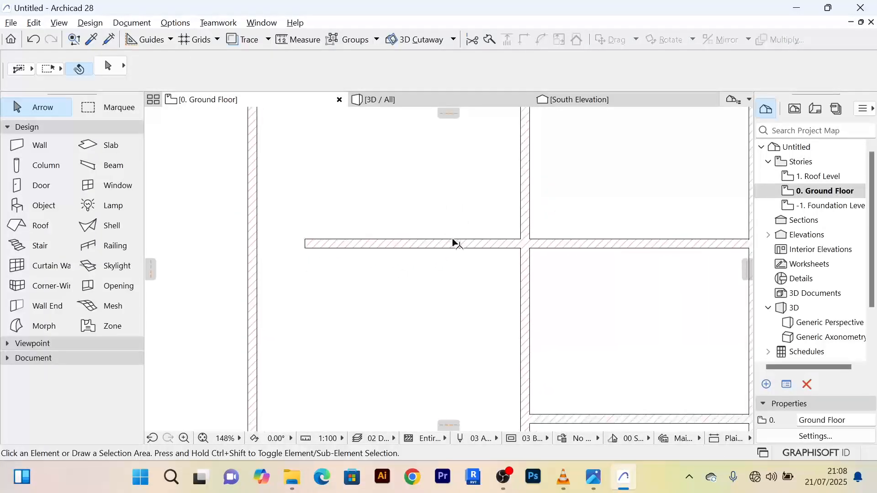
pyautogui.click(454, 245)
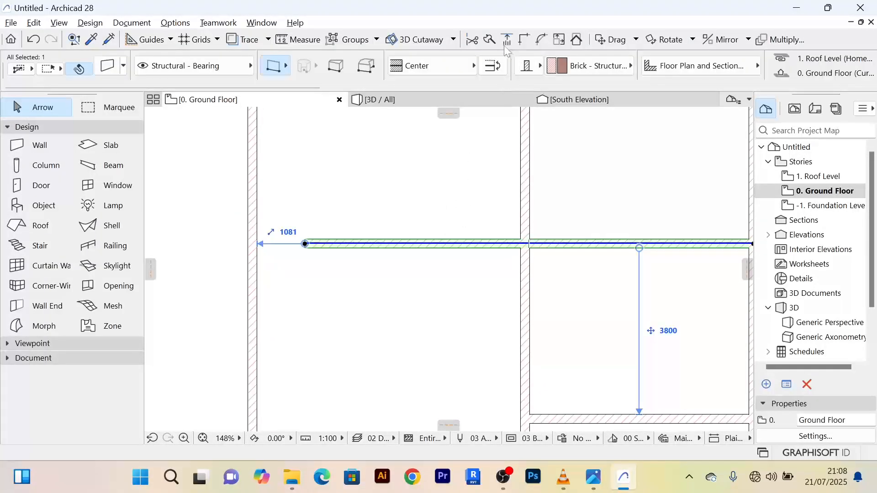
pyautogui.click(493, 40)
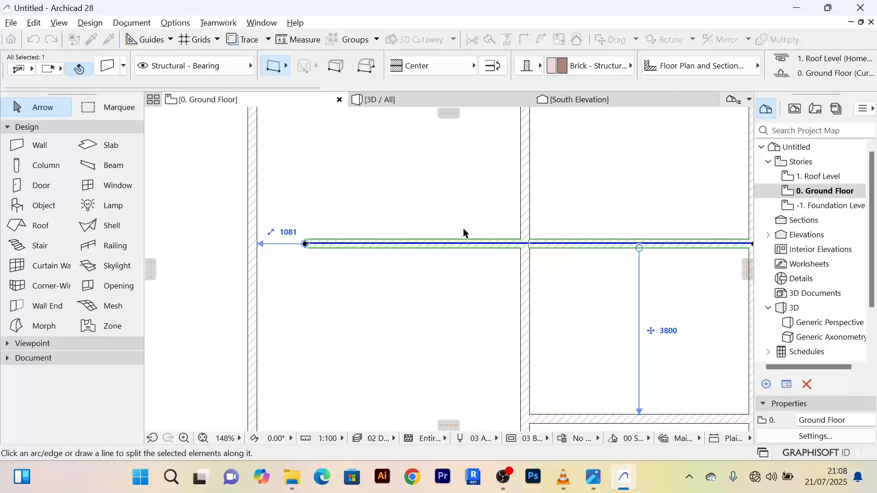
pyautogui.click(463, 228)
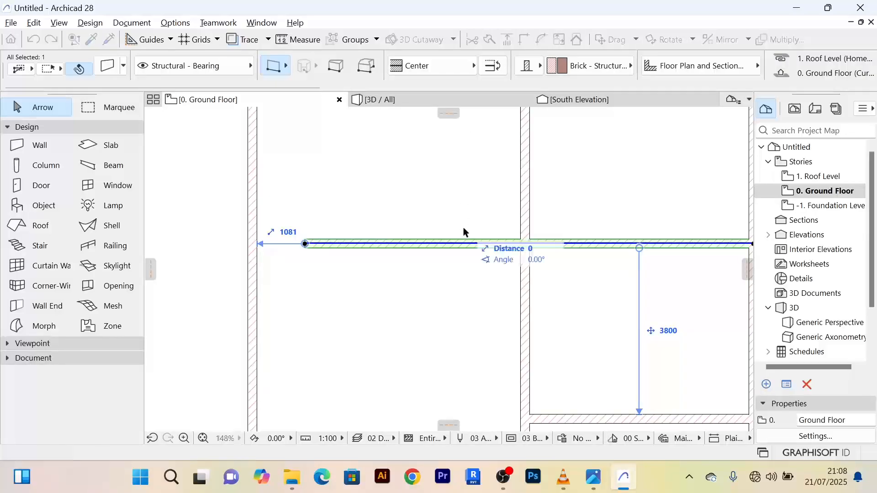
pyautogui.click(464, 292)
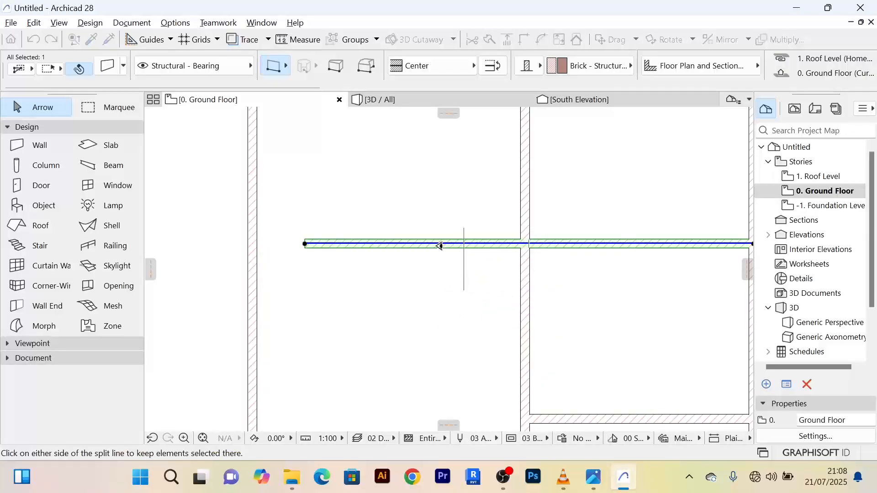
pyautogui.click(439, 246)
# Shorten the right wall piece to 5300 mm so it ends at the middle vertical wall, and clear the selection
pyautogui.click(500, 247)
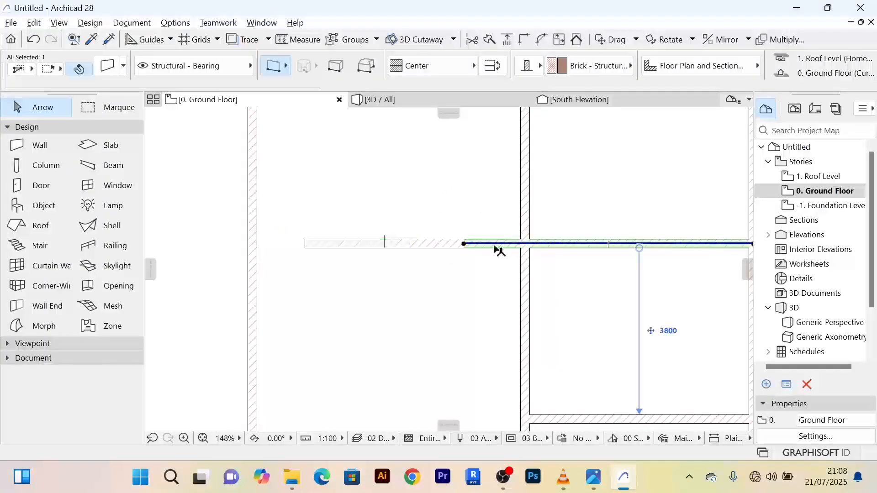
pyautogui.moveTo(498, 256); pyautogui.dragTo(475, 261, button='middle')
pyautogui.scroll(4, 476, 261)
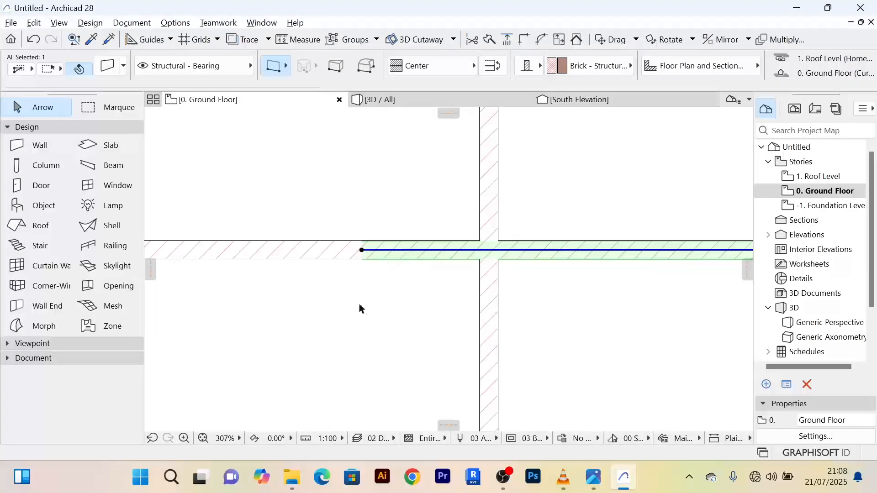
pyautogui.scroll(-2, 407, 300)
pyautogui.moveTo(407, 300); pyautogui.dragTo(339, 300, button='middle')
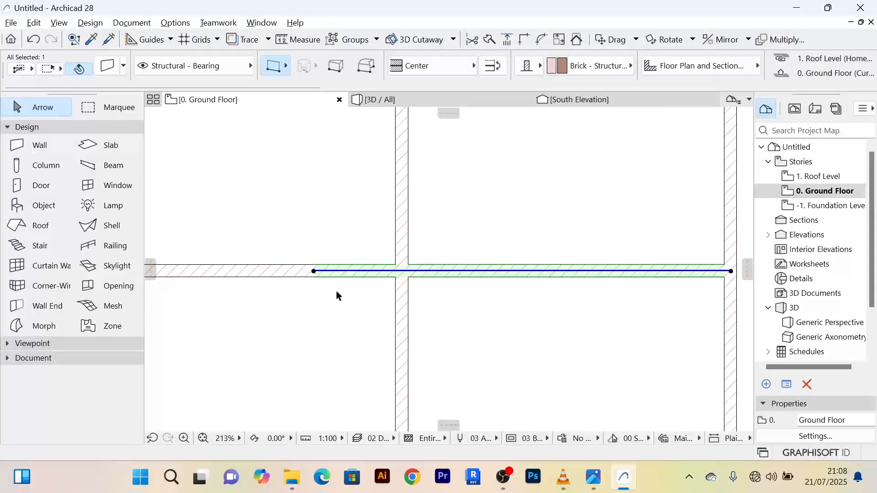
pyautogui.scroll(5, 333, 286)
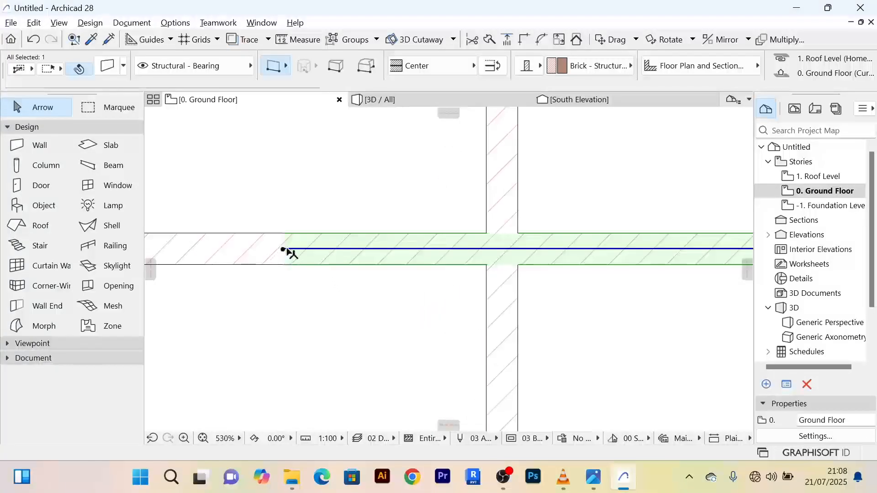
pyautogui.scroll(3, 289, 251)
pyautogui.scroll(-10, 289, 252)
pyautogui.scroll(7, 298, 298)
pyautogui.scroll(3, 301, 273)
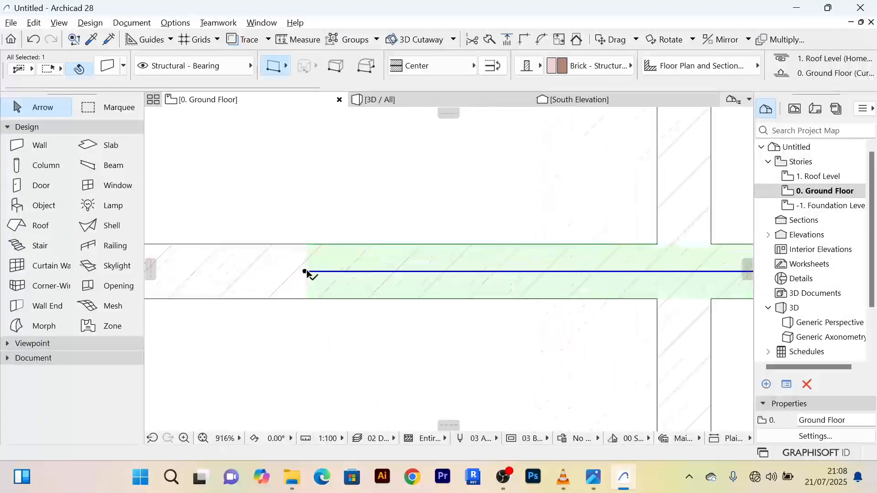
pyautogui.scroll(-3, 306, 273)
pyautogui.click(307, 274)
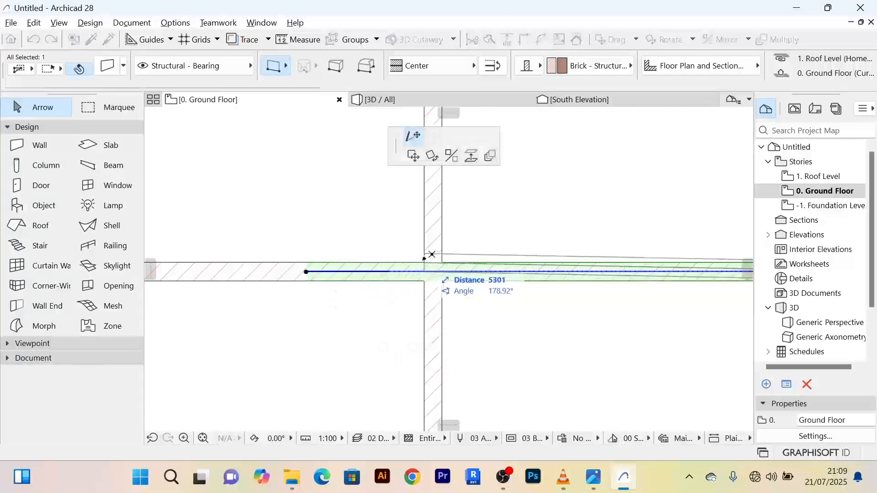
pyautogui.scroll(3, 462, 267)
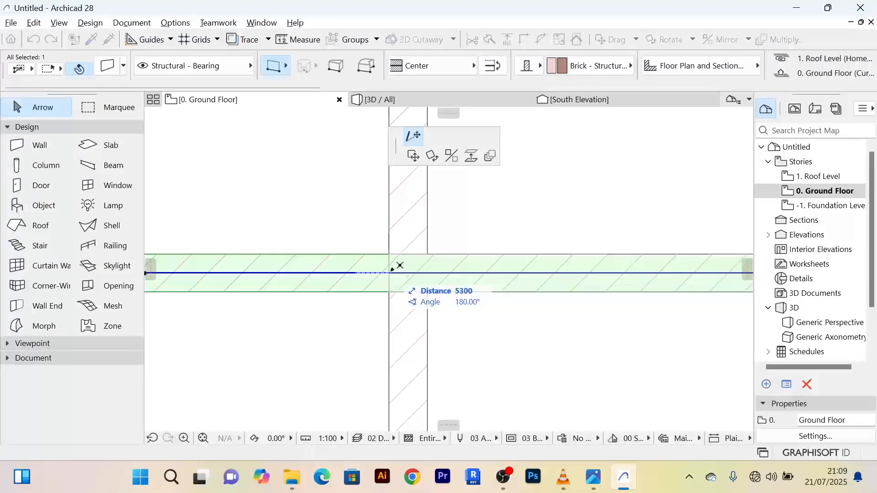
pyautogui.click(393, 271)
pyautogui.scroll(-3, 392, 272)
pyautogui.scroll(-2, 472, 258)
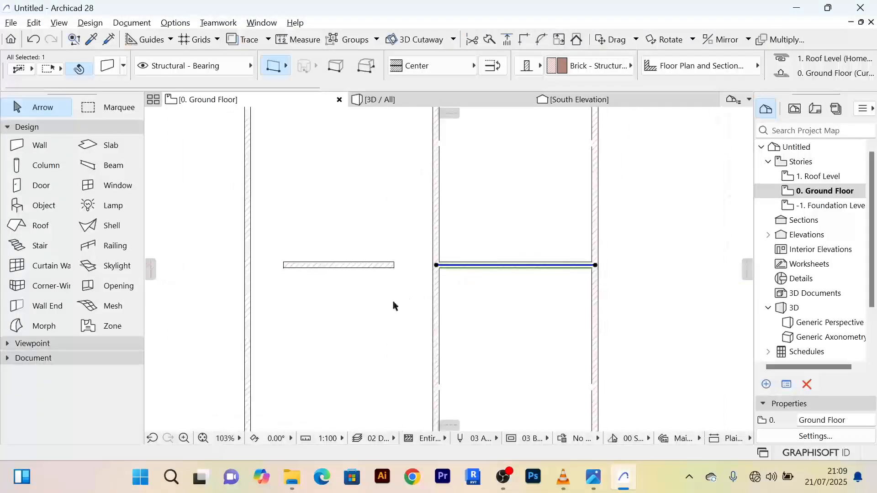
pyautogui.click(376, 303)
# Inspect the large left space with its freestanding wall in relation to the overall Ground Floor layout
pyautogui.scroll(-2, 377, 305)
pyautogui.moveTo(379, 308); pyautogui.dragTo(381, 300, button='middle')
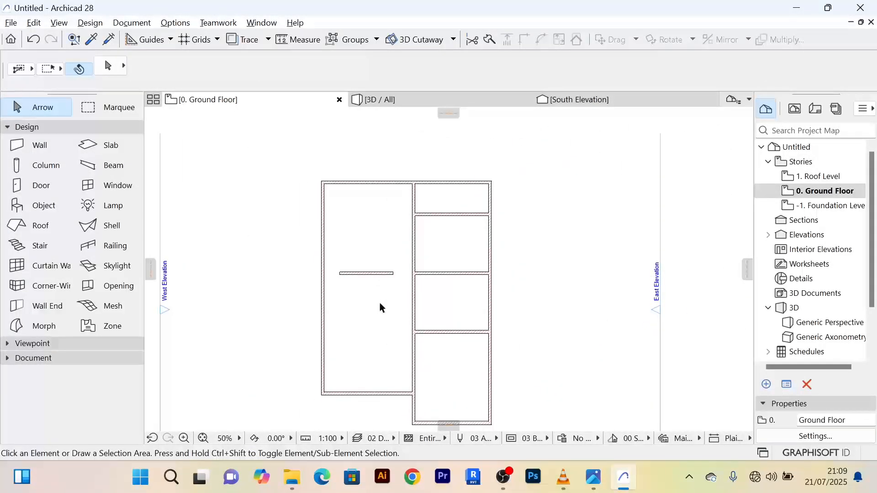
pyautogui.scroll(-2, 379, 303)
pyautogui.moveTo(380, 303); pyautogui.dragTo(366, 273, button='middle')
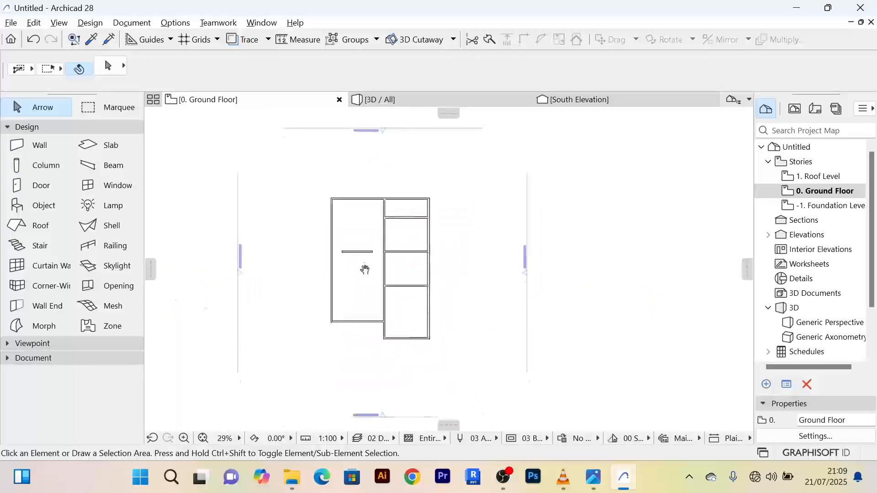
pyautogui.scroll(3, 354, 249)
pyautogui.scroll(-2, 338, 297)
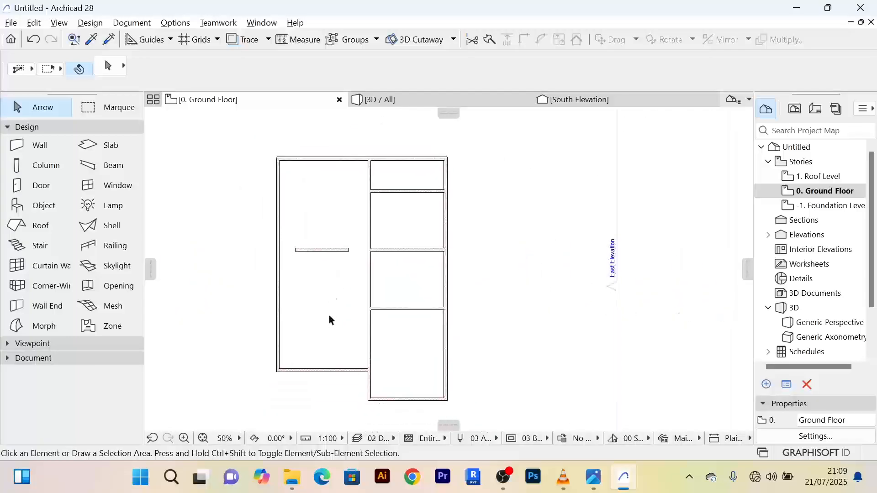
pyautogui.scroll(2, 324, 292)
pyautogui.moveTo(332, 288); pyautogui.dragTo(324, 364, button='middle')
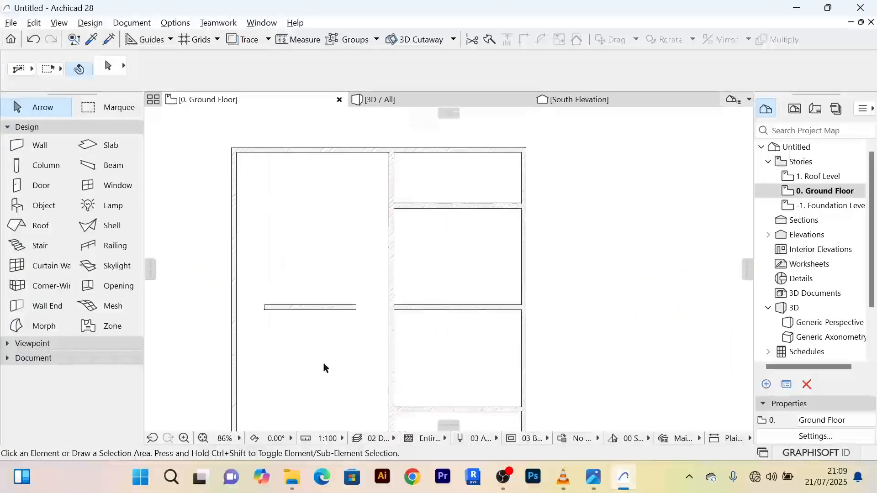
pyautogui.scroll(1, 332, 268)
pyautogui.scroll(-3, 329, 268)
pyautogui.scroll(3, 329, 266)
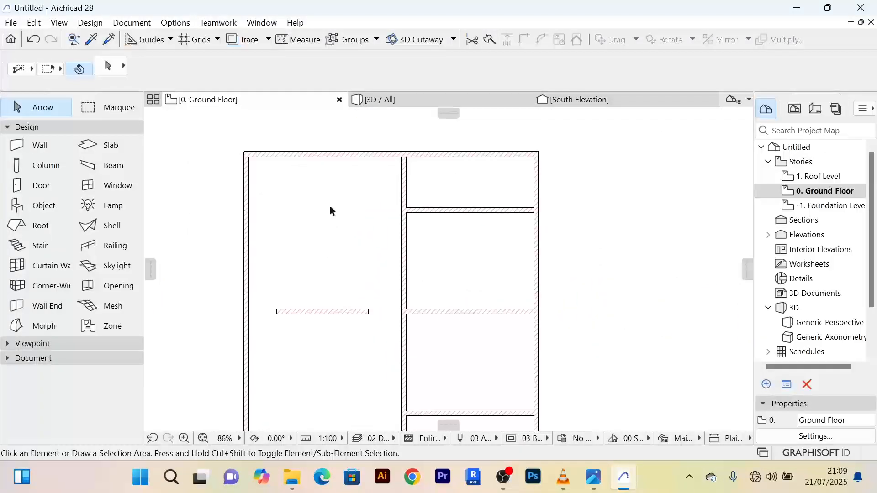
pyautogui.scroll(-2, 315, 206)
# Inspect the small upper right room and the rooms stacked below it along the right outer wall
pyautogui.scroll(4, 407, 196)
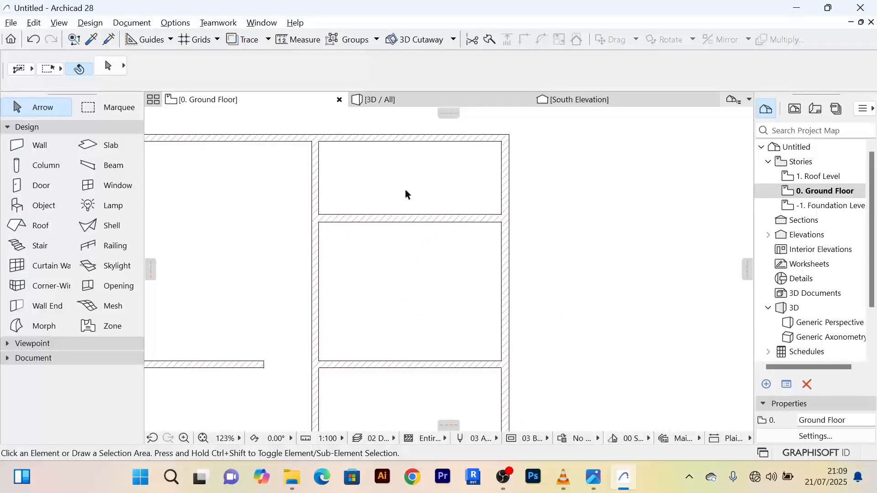
pyautogui.scroll(-2, 408, 194)
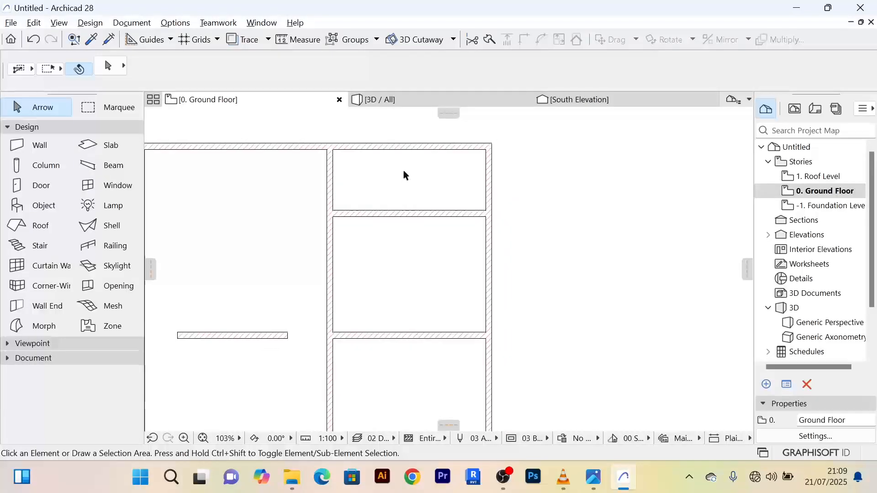
pyautogui.scroll(-2, 407, 183)
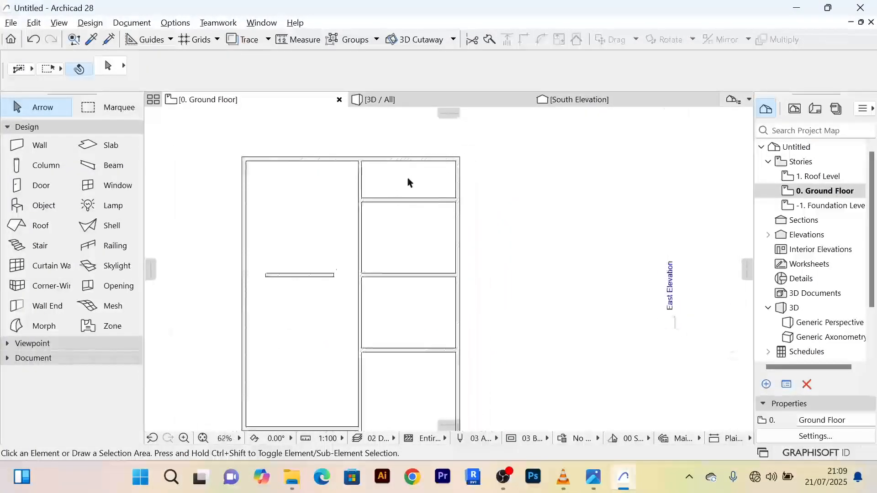
pyautogui.scroll(-2, 412, 204)
pyautogui.scroll(3, 415, 230)
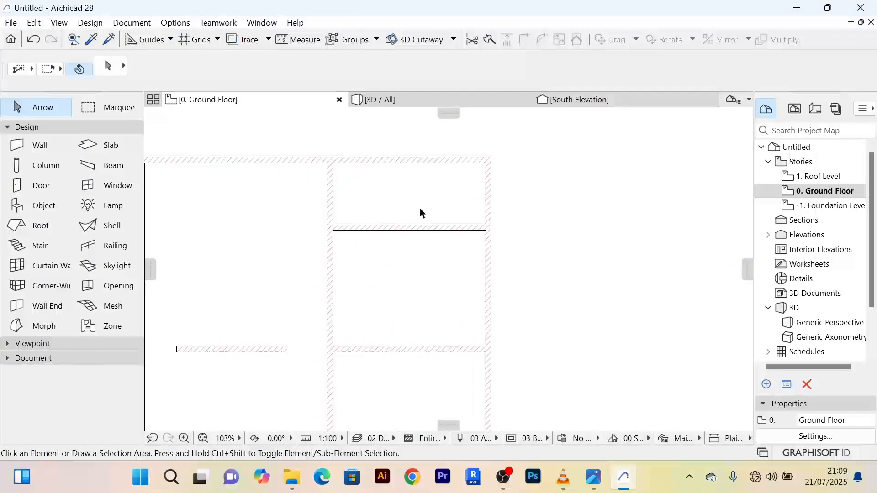
pyautogui.scroll(-3, 456, 290)
pyautogui.scroll(3, 457, 295)
pyautogui.scroll(-2, 452, 279)
pyautogui.scroll(2, 445, 251)
pyautogui.scroll(-1, 446, 256)
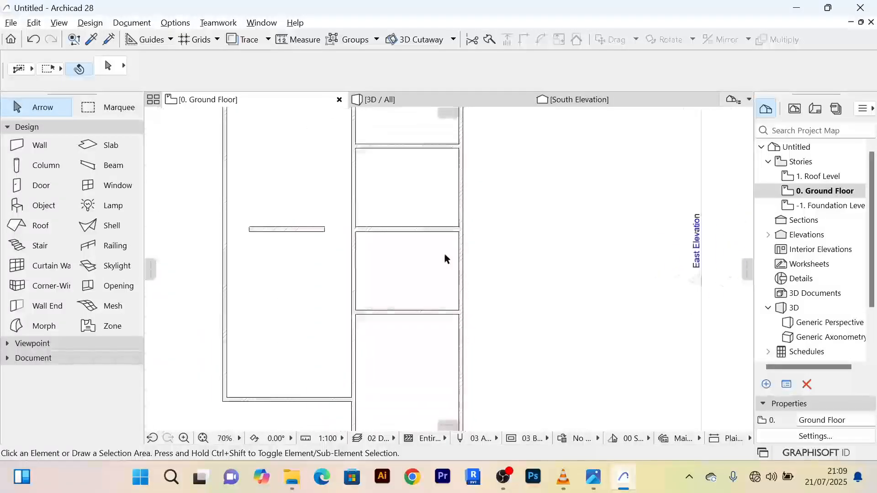
pyautogui.scroll(-1, 446, 258)
pyautogui.scroll(2, 482, 246)
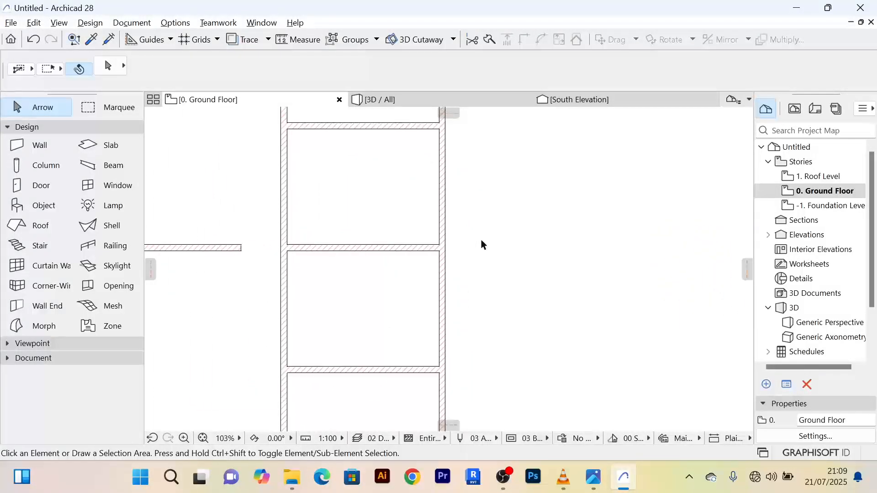
pyautogui.scroll(-4, 483, 245)
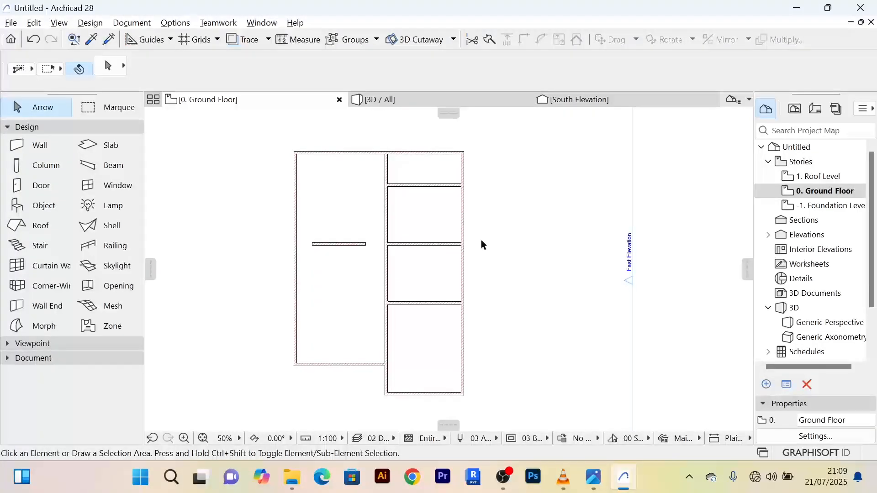
pyautogui.scroll(4, 429, 229)
pyautogui.scroll(-3, 431, 228)
pyautogui.scroll(4, 415, 221)
pyautogui.scroll(-5, 415, 221)
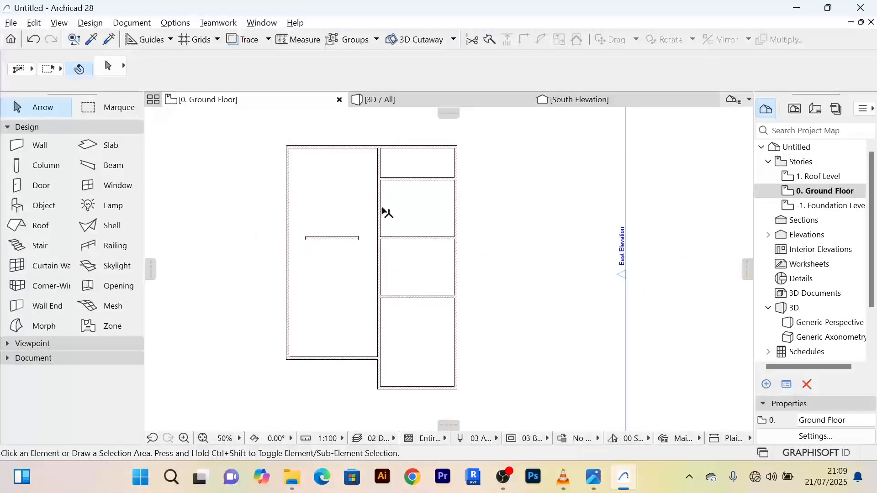
# Copy the long middle vertical wall 1700 mm to the right across the stacked rooms, and clear the selection
pyautogui.click(382, 209)
pyautogui.scroll(4, 391, 209)
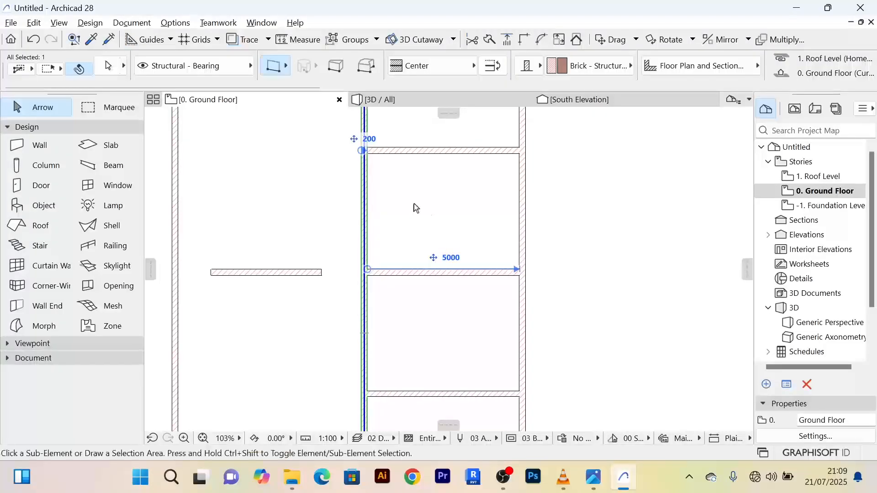
pyautogui.hotkey('ctrl', 'shift', 'd')
pyautogui.scroll(-3, 383, 216)
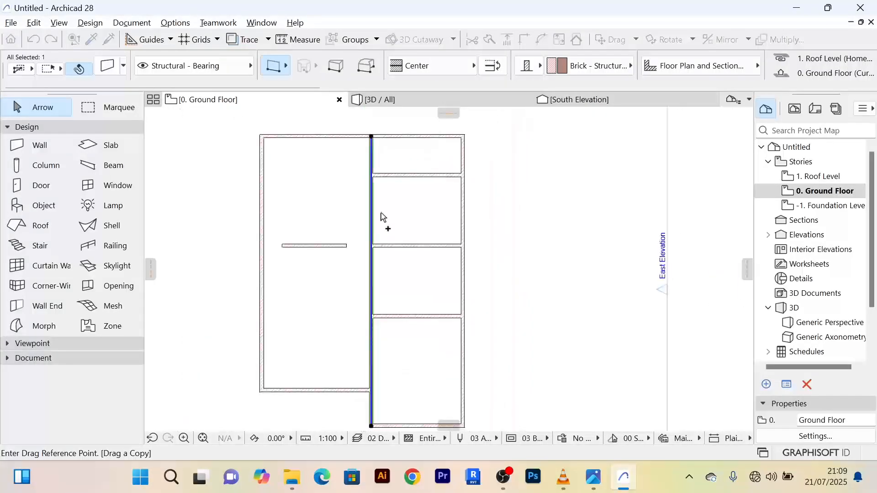
pyautogui.click(372, 215)
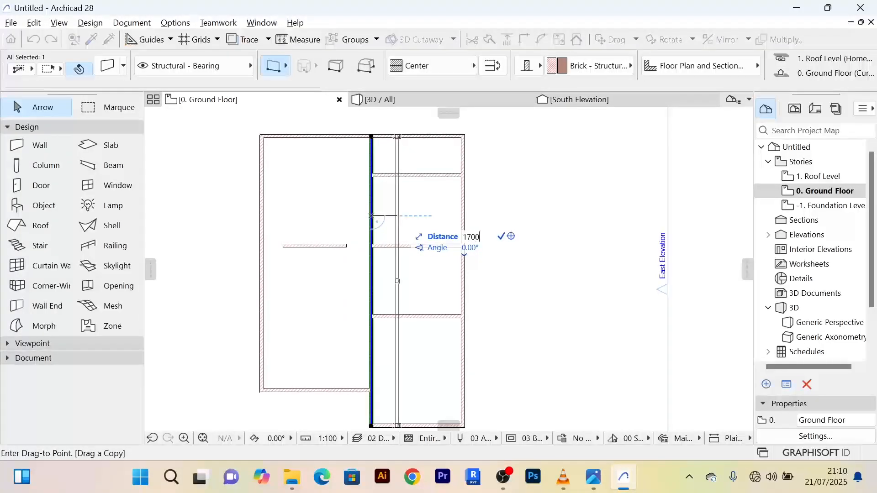
pyautogui.write('1700')
pyautogui.press('Return')
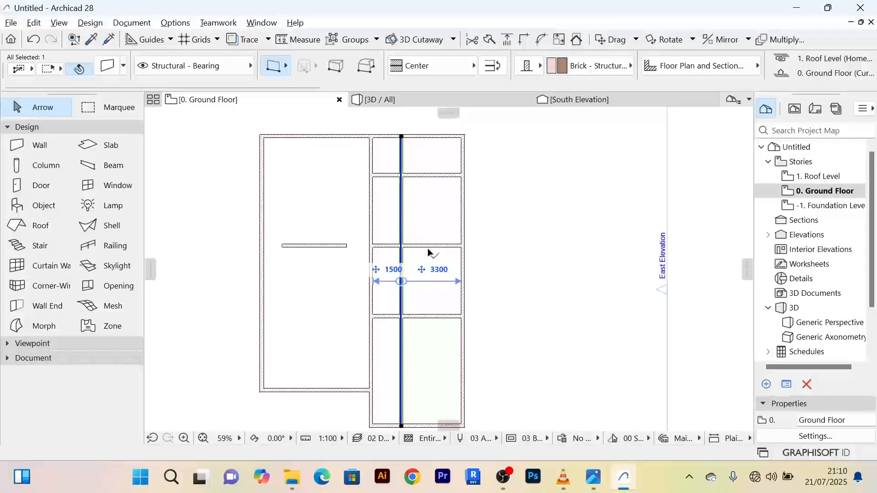
pyautogui.scroll(4, 431, 242)
pyautogui.click(433, 217)
pyautogui.scroll(-4, 544, 233)
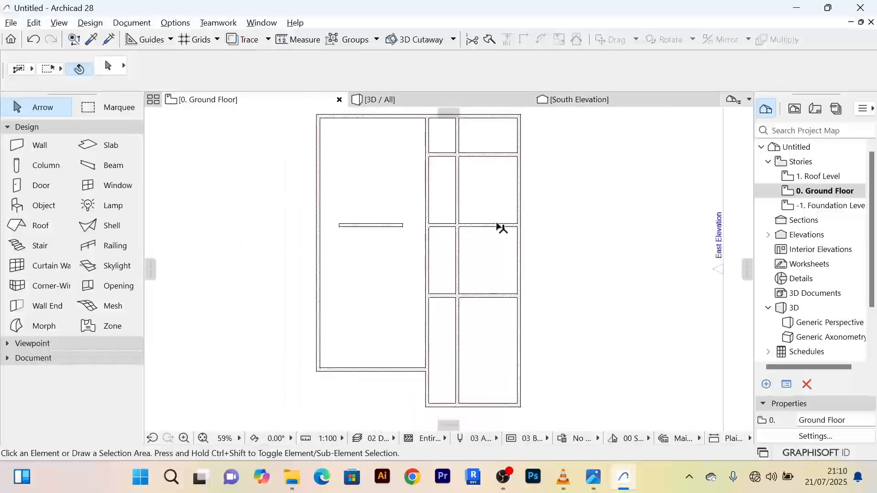
pyautogui.scroll(4, 484, 223)
pyautogui.scroll(-4, 414, 228)
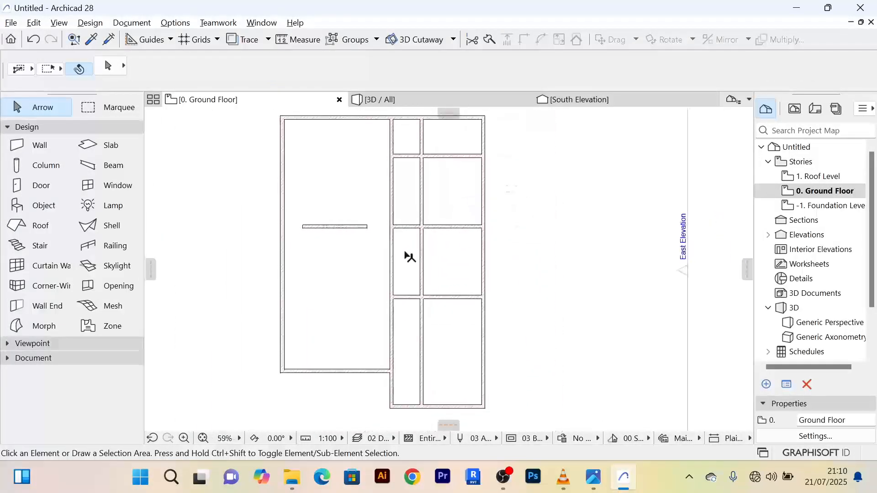
pyautogui.moveTo(410, 254); pyautogui.dragTo(406, 237, button='middle')
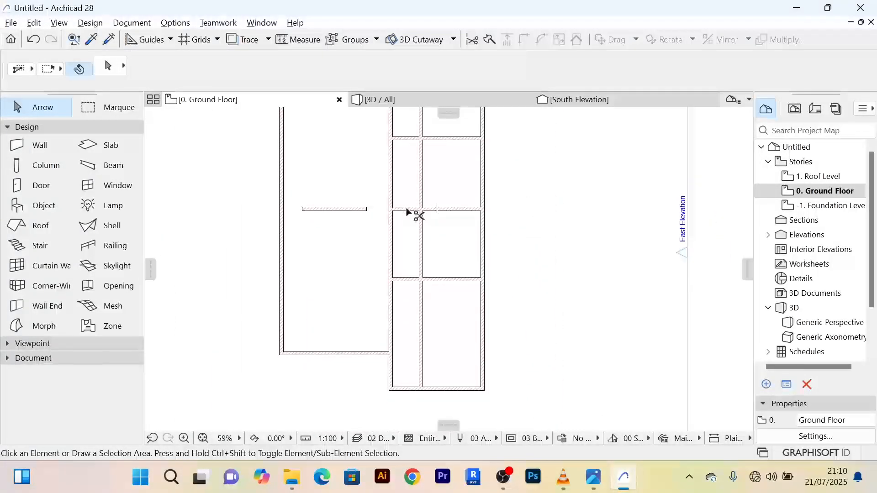
# Trim away the partition segment crossing the narrow corridor and the vertical partition segment dividing the bottom room
pyautogui.scroll(-2, 404, 223)
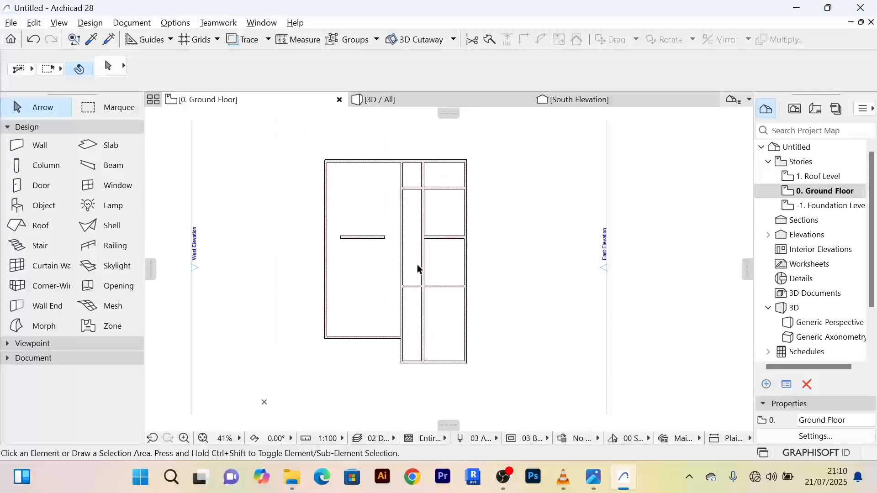
pyautogui.scroll(3, 418, 270)
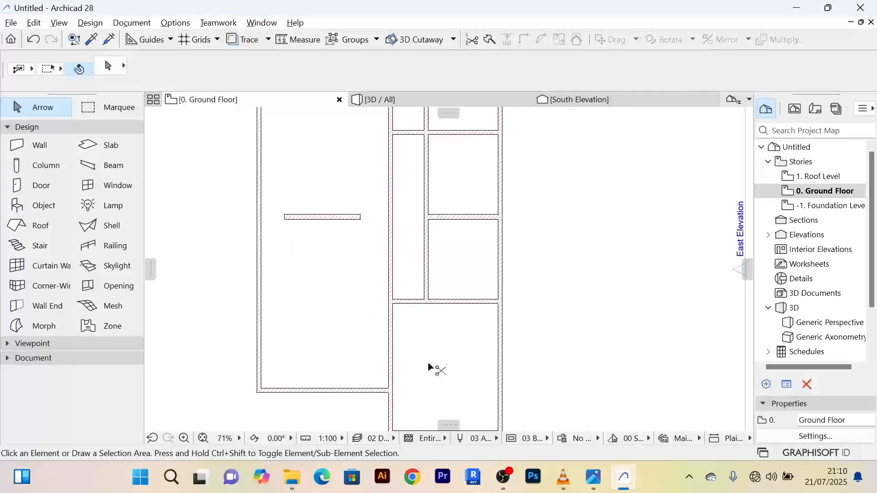
pyautogui.scroll(-3, 432, 366)
pyautogui.scroll(2, 448, 300)
pyautogui.scroll(2, 459, 264)
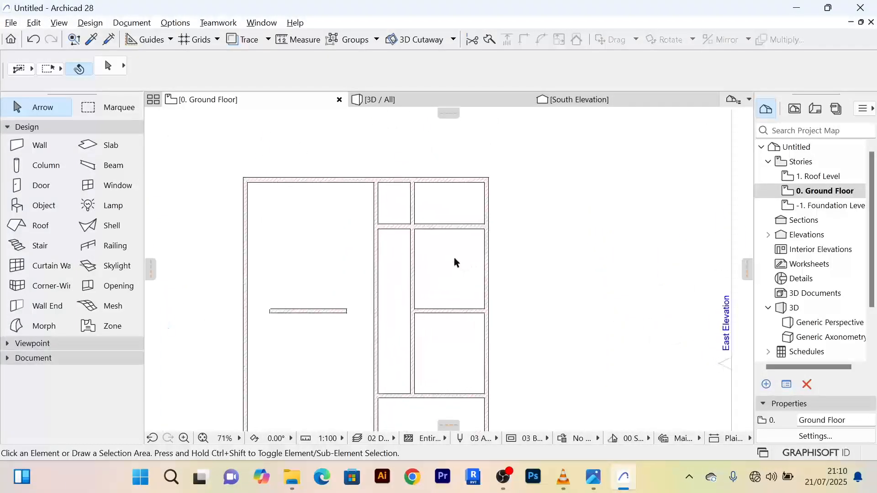
pyautogui.scroll(-2, 454, 262)
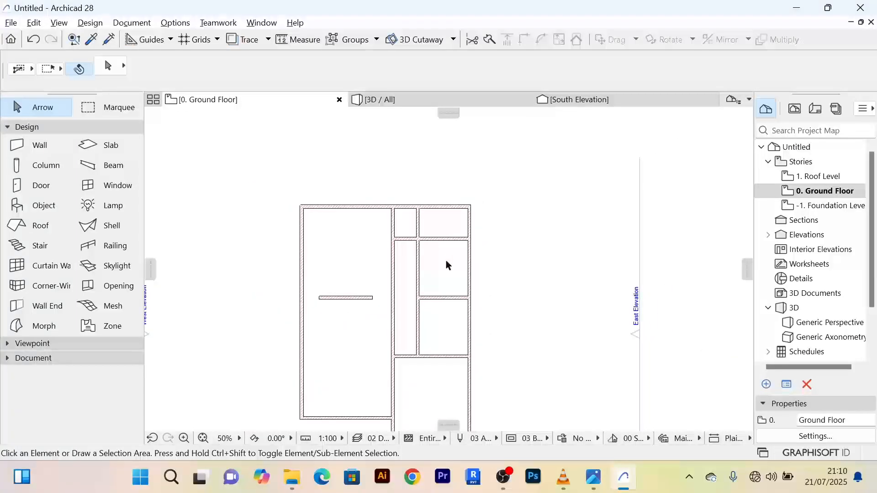
pyautogui.scroll(2, 447, 265)
pyautogui.scroll(-2, 441, 237)
pyautogui.scroll(3, 437, 228)
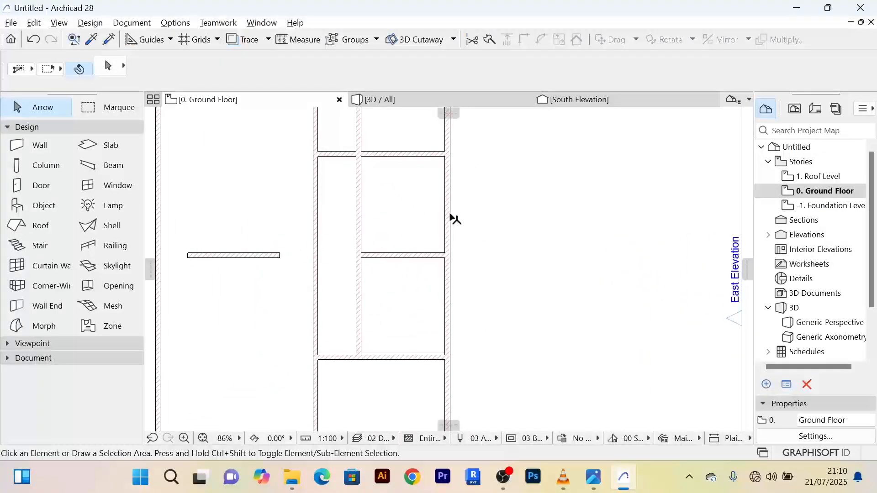
# Copy the east exterior wall horizontally outward on the ground floor, leaving a 500 mm clear gap between the two walls
pyautogui.click(450, 218)
pyautogui.scroll(-5, 454, 219)
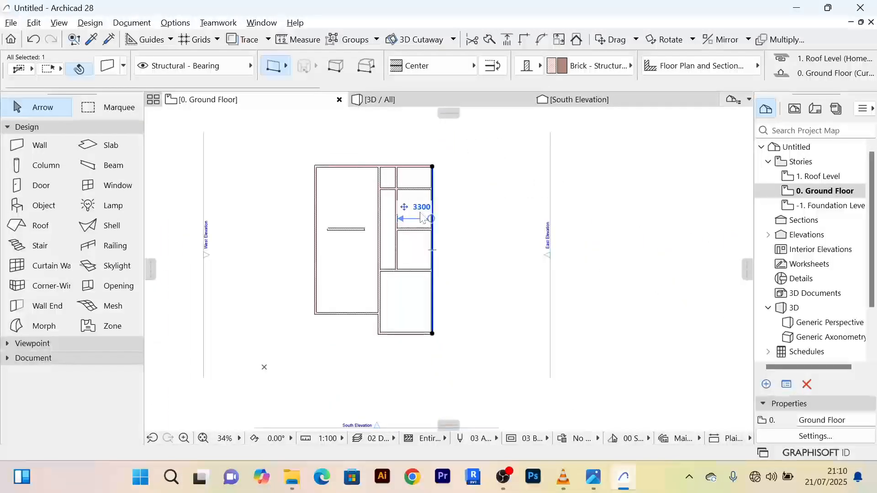
pyautogui.scroll(3, 471, 197)
pyautogui.moveTo(476, 204); pyautogui.dragTo(519, 221, button='middle')
pyautogui.scroll(2, 502, 231)
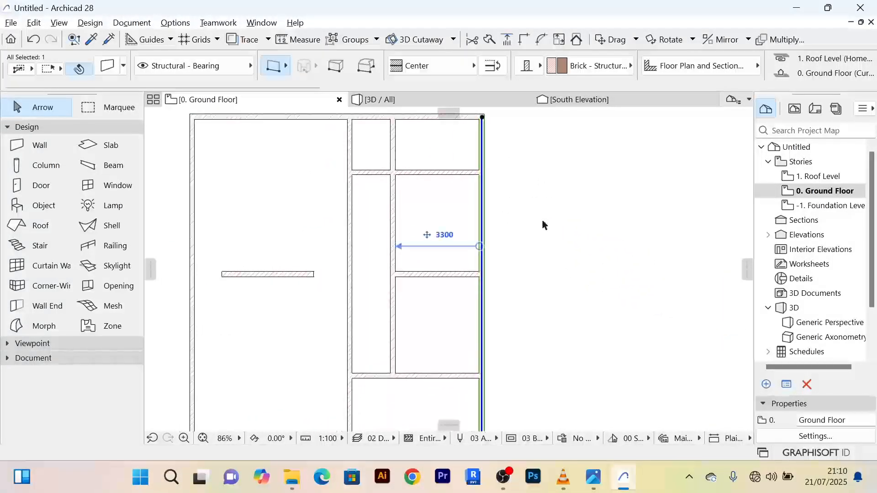
pyautogui.scroll(-1, 541, 219)
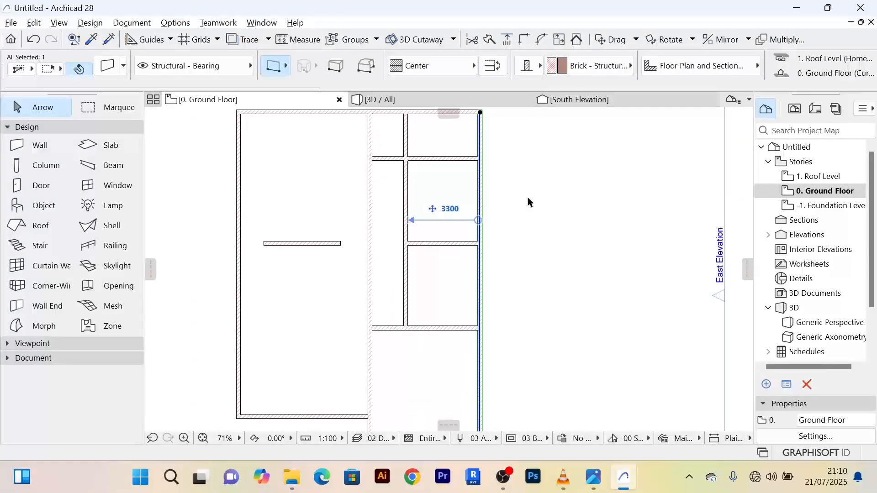
pyautogui.moveTo(528, 201); pyautogui.dragTo(539, 196, button='middle')
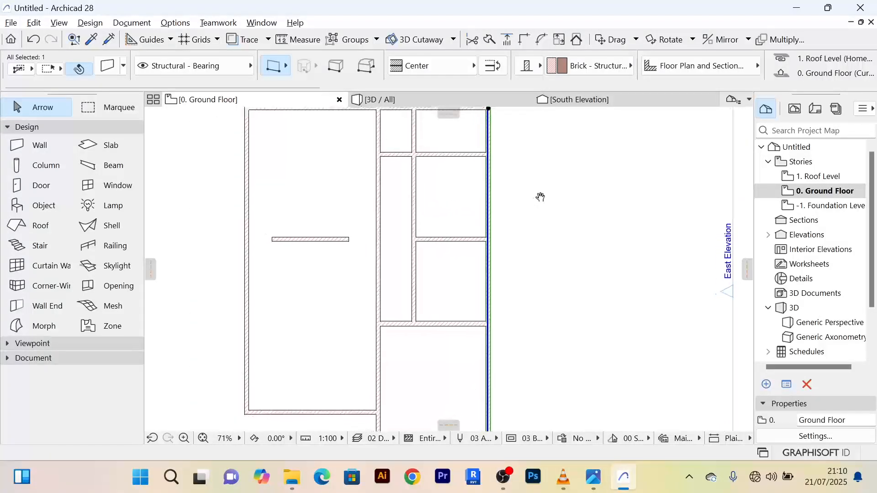
pyautogui.hotkey('ctrl', 'shift', 'd')
pyautogui.click(490, 200)
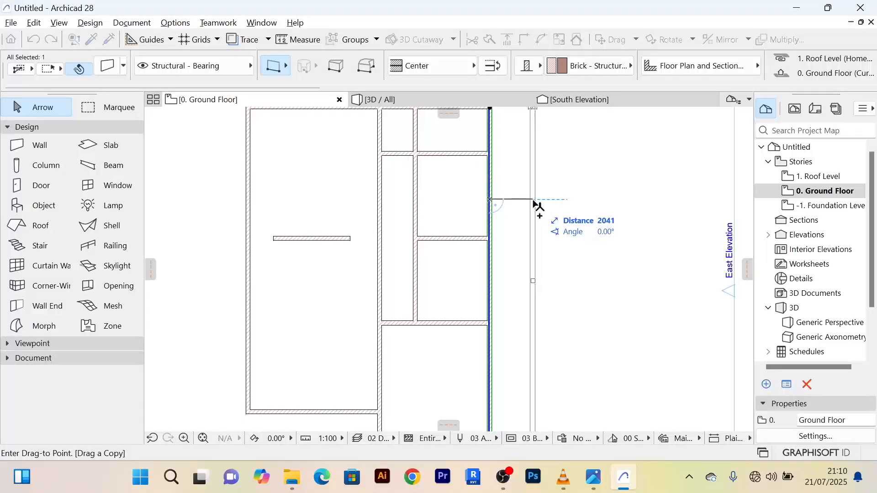
pyautogui.write('00')
pyautogui.press('Return')
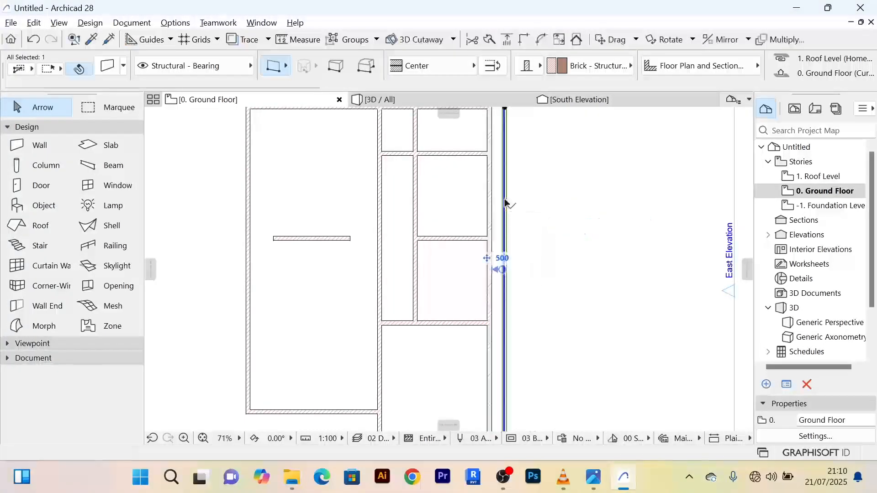
pyautogui.scroll(-3, 549, 303)
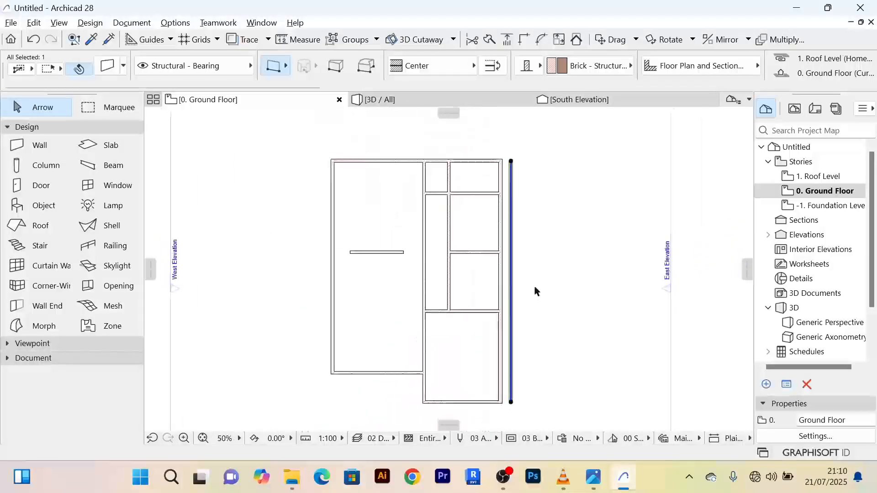
pyautogui.click(557, 296)
# Intersect the bottom and top exterior walls with the copied outer east wall so they meet at its corners
pyautogui.scroll(4, 538, 304)
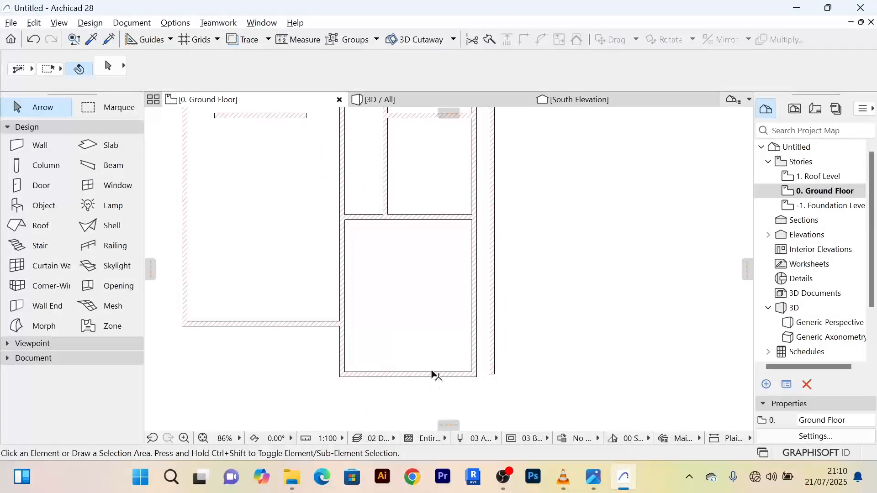
pyautogui.click(434, 378)
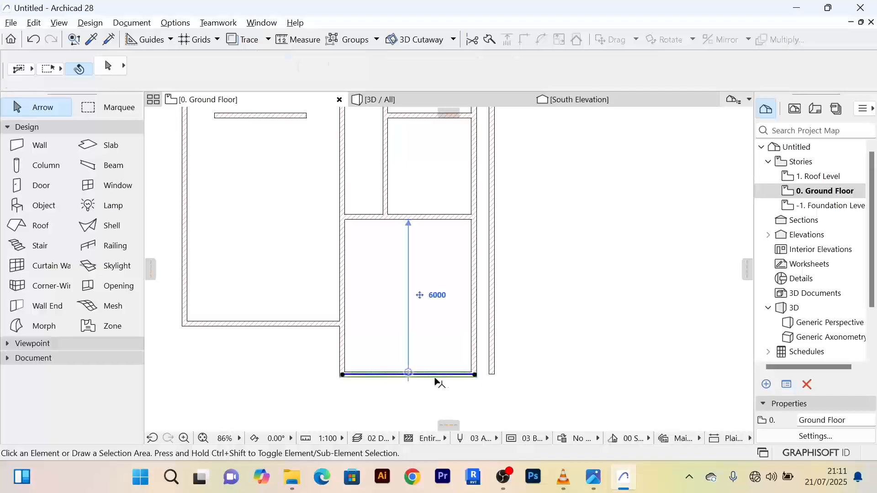
pyautogui.keyDown('shift'); pyautogui.click(493, 346); pyautogui.keyUp('shift')
pyautogui.scroll(-5, 532, 290)
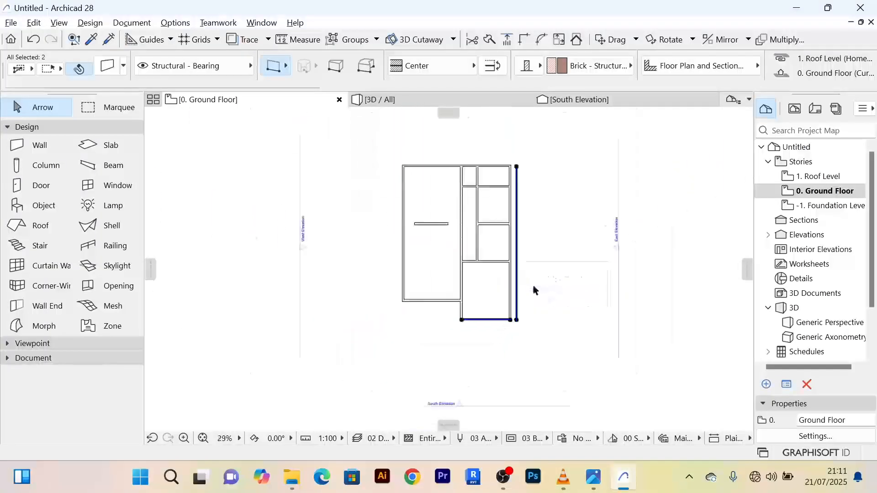
pyautogui.scroll(4, 530, 267)
pyautogui.keyDown('shift'); pyautogui.click(489, 260); pyautogui.keyUp('shift')
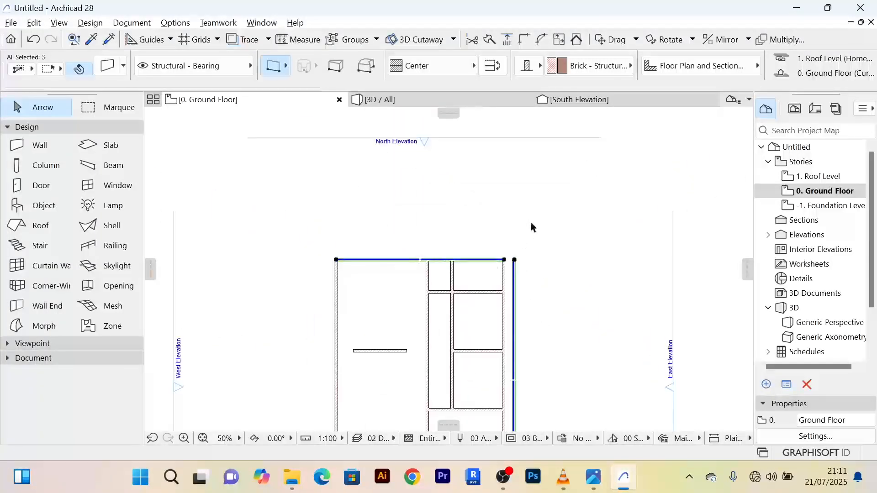
pyautogui.scroll(-4, 532, 224)
pyautogui.moveTo(536, 220); pyautogui.dragTo(520, 187, button='middle')
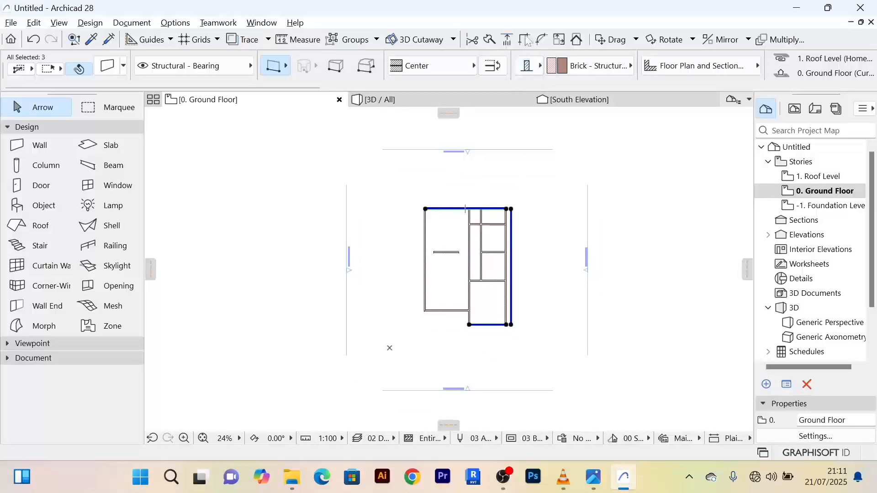
pyautogui.scroll(3, 520, 222)
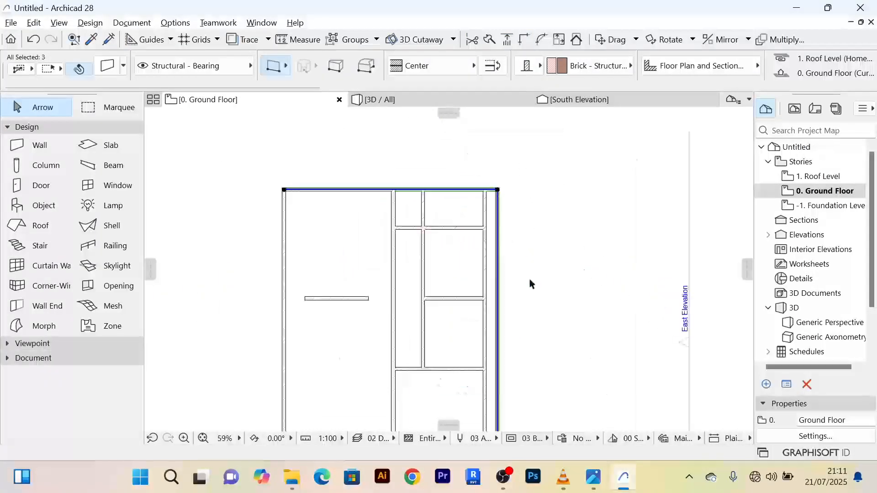
pyautogui.scroll(3, 542, 210)
pyautogui.scroll(-6, 572, 225)
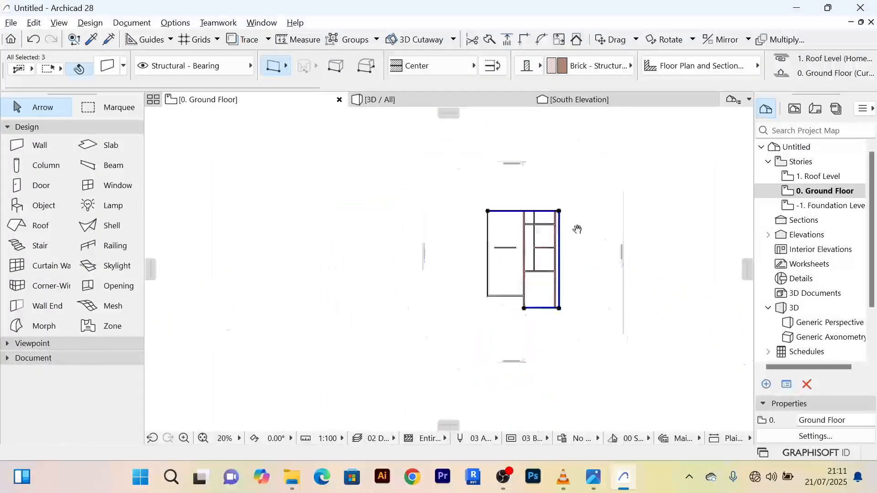
pyautogui.scroll(4, 553, 247)
pyautogui.click(546, 247)
# Adjust the horizontal partition above the large bottom room so it extends to the inner face of the outer east wall
pyautogui.moveTo(546, 247); pyautogui.dragTo(554, 281, button='middle')
pyautogui.scroll(-1, 508, 303)
pyautogui.scroll(3, 533, 271)
pyautogui.scroll(-2, 534, 270)
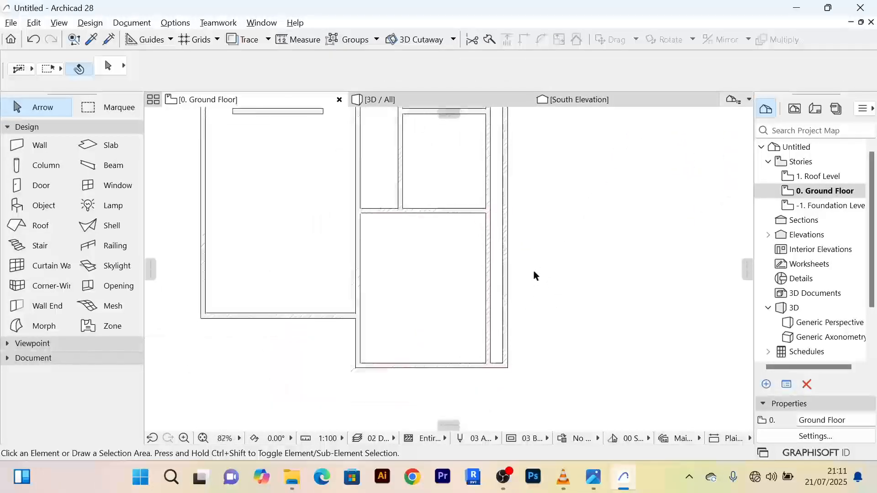
pyautogui.scroll(-1, 515, 283)
pyautogui.scroll(2, 511, 278)
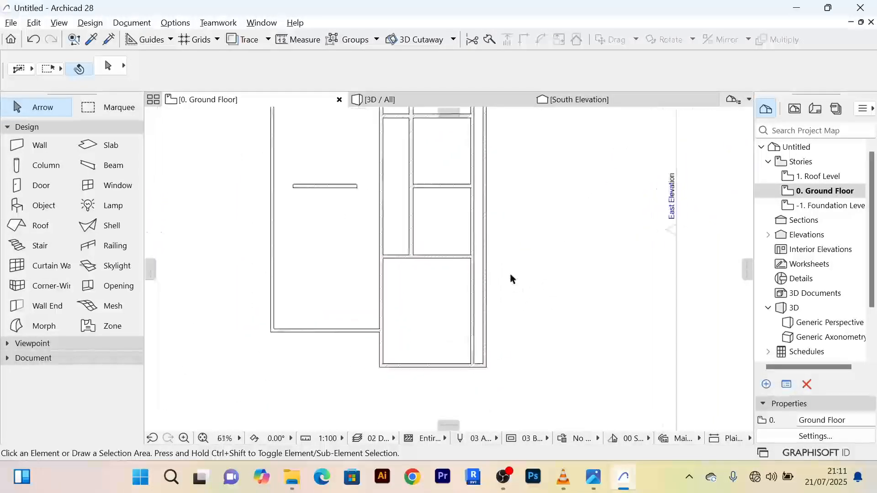
pyautogui.click(441, 251)
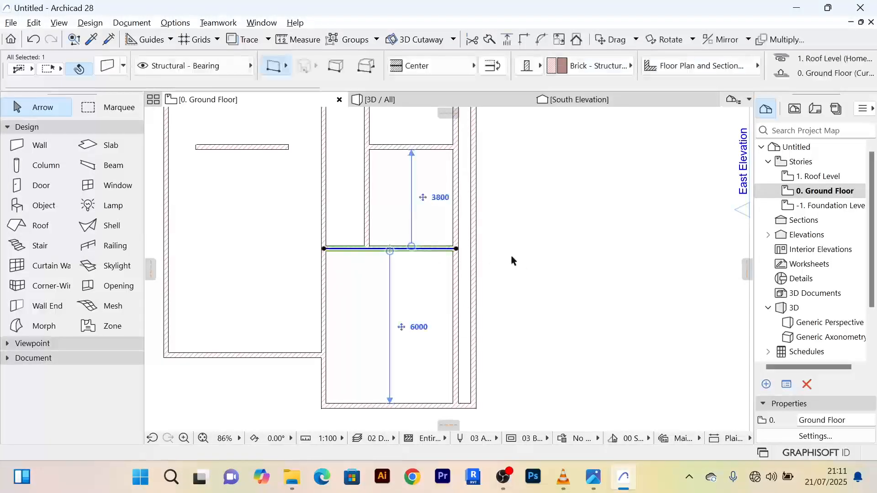
pyautogui.scroll(3, 493, 260)
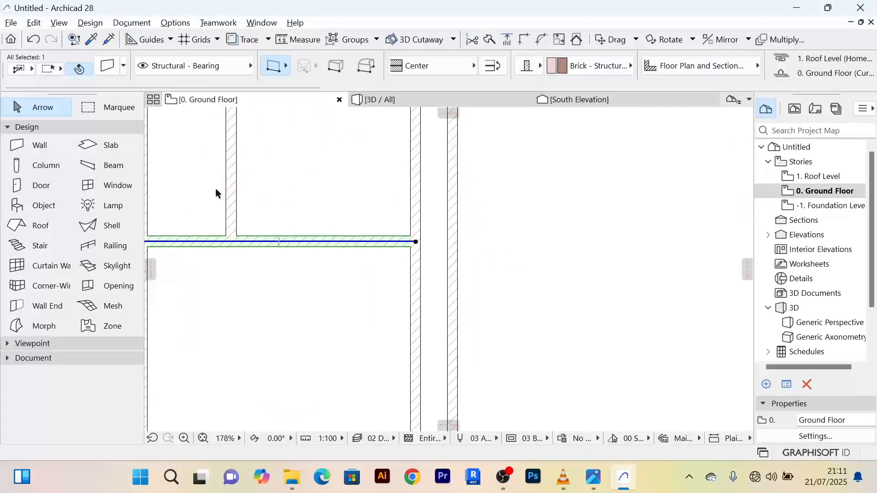
pyautogui.click(508, 42)
pyautogui.scroll(3, 429, 234)
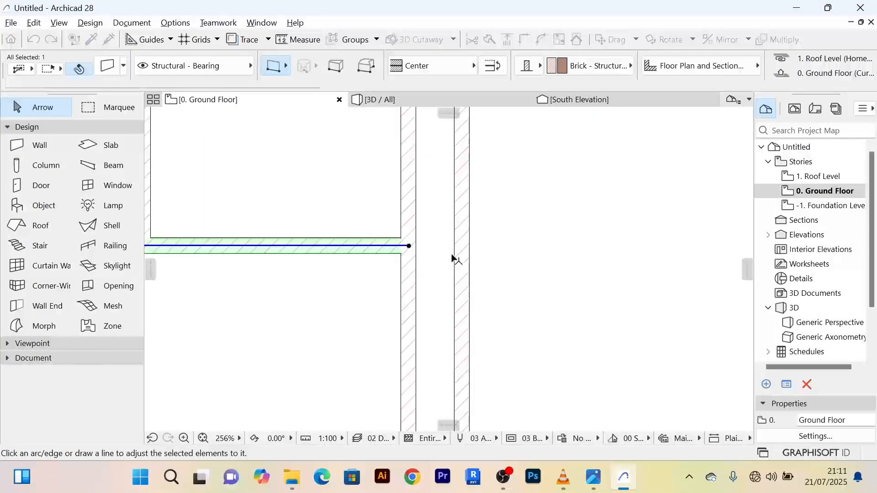
pyautogui.click(455, 257)
pyautogui.scroll(-8, 498, 242)
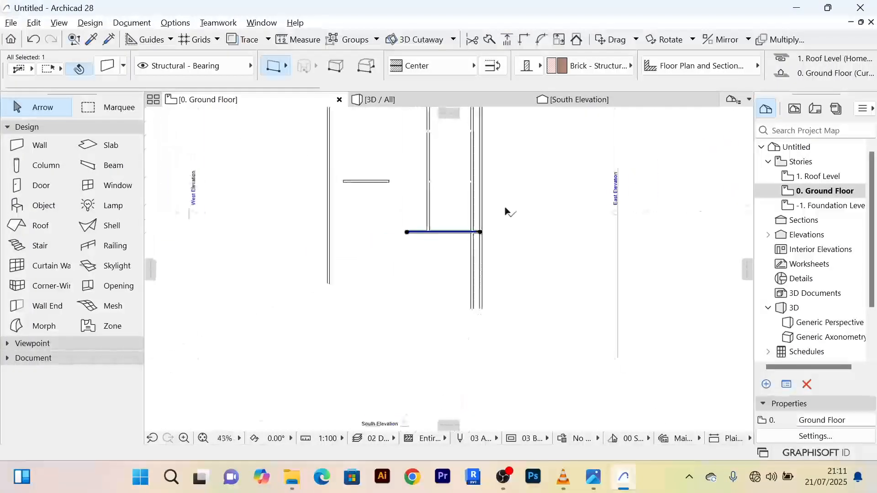
pyautogui.click(500, 239)
# Adjust the horizontal partition between the two middle east rooms to extend to the outer east wall
pyautogui.scroll(8, 491, 234)
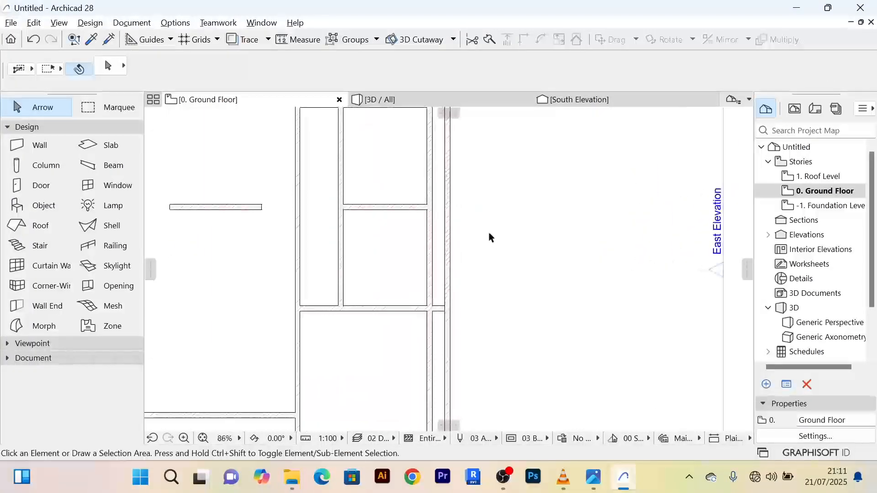
pyautogui.scroll(-5, 485, 236)
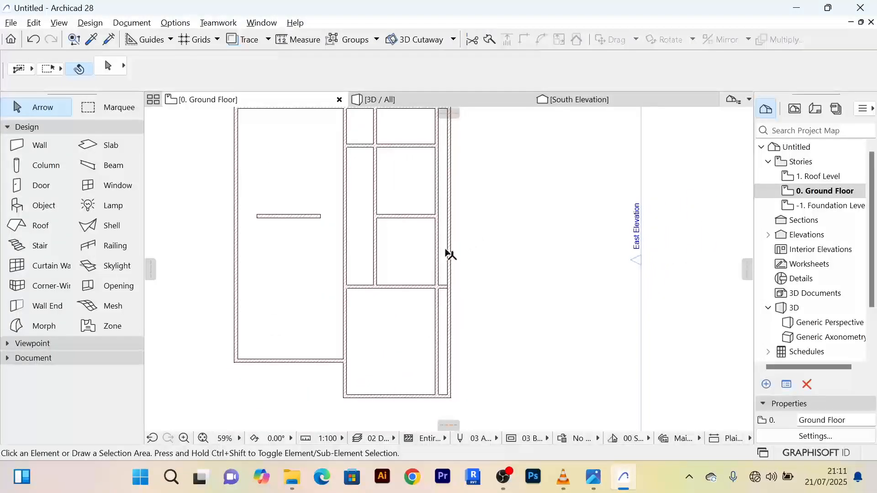
pyautogui.scroll(4, 450, 254)
pyautogui.click(423, 200)
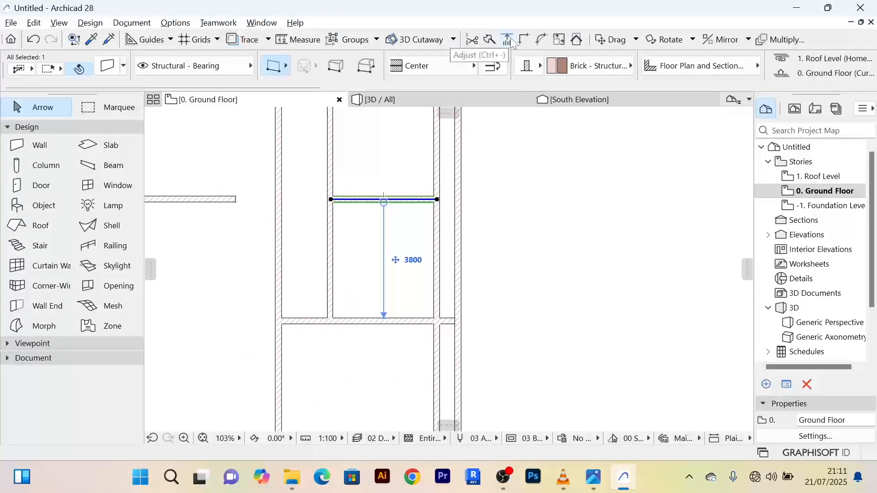
pyautogui.click(508, 40)
pyautogui.scroll(5, 448, 201)
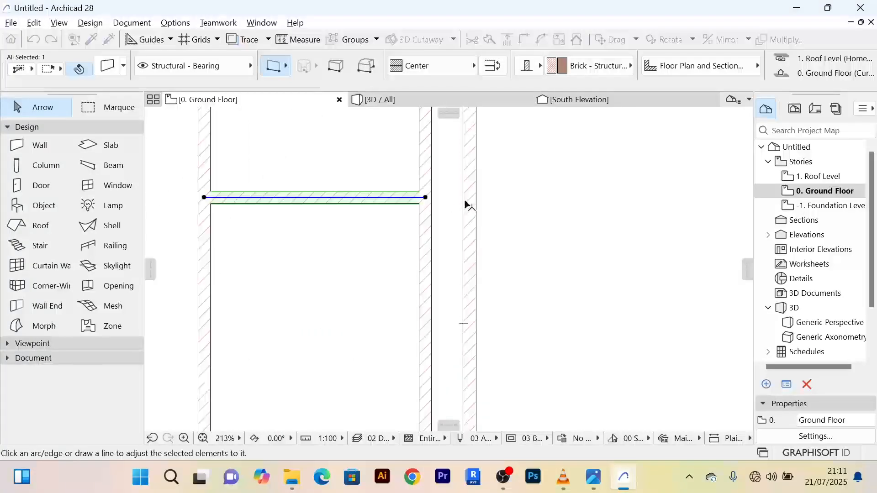
pyautogui.click(466, 204)
pyautogui.scroll(-6, 503, 207)
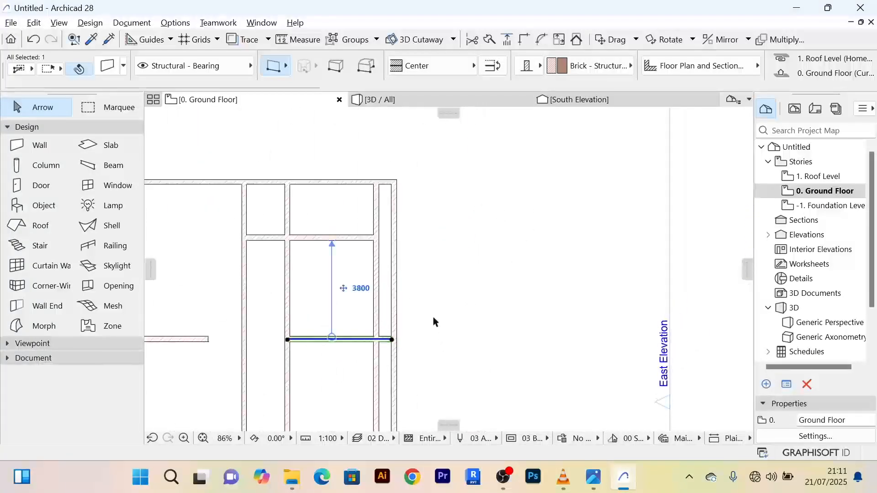
pyautogui.click(433, 284)
# Adjust the uppermost horizontal partition, below the small top rooms, to extend to the outer east wall
pyautogui.moveTo(426, 266); pyautogui.dragTo(455, 241, button='middle')
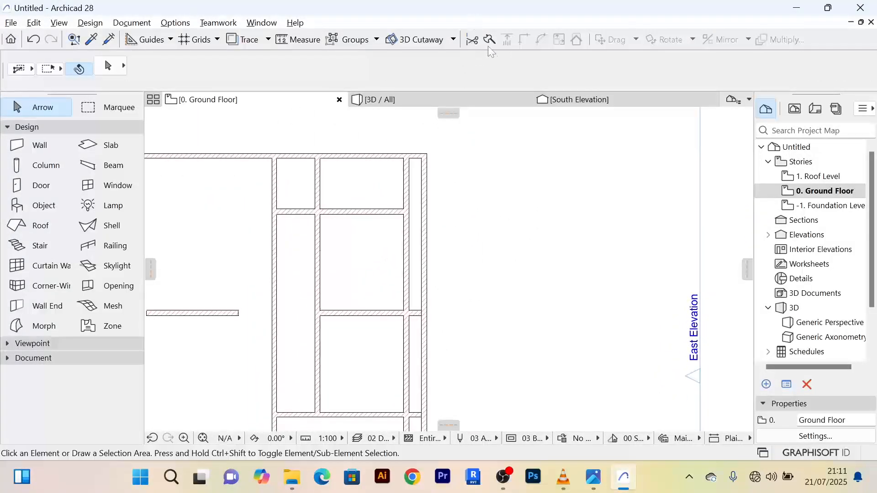
pyautogui.moveTo(392, 214); pyautogui.dragTo(477, 179)
pyautogui.rightClick(478, 180)
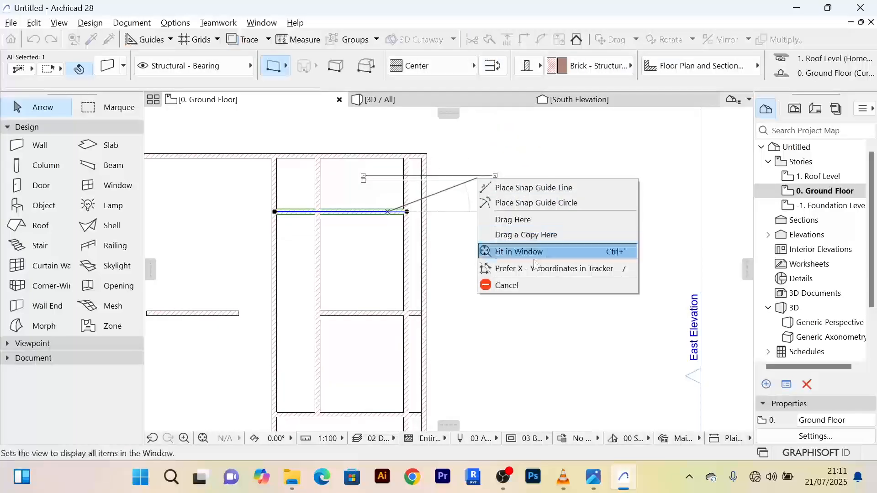
pyautogui.click(532, 285)
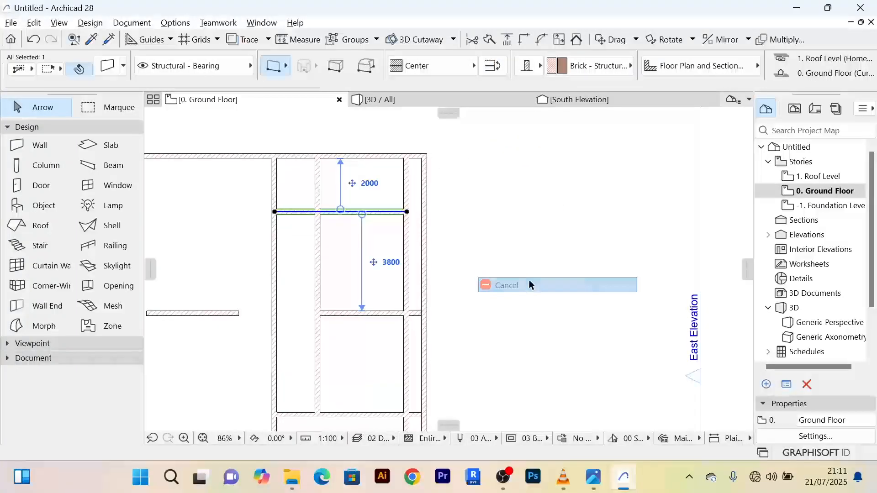
pyautogui.click(508, 39)
pyautogui.scroll(4, 411, 221)
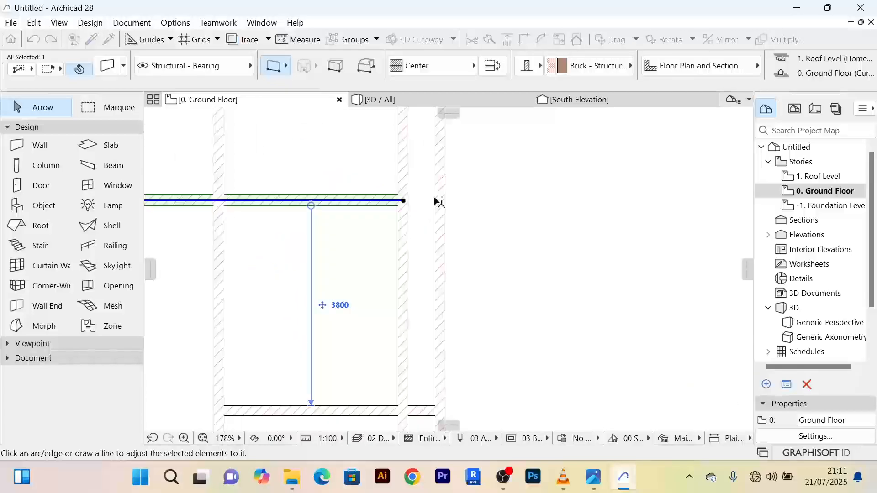
pyautogui.click(438, 202)
pyautogui.scroll(-3, 525, 214)
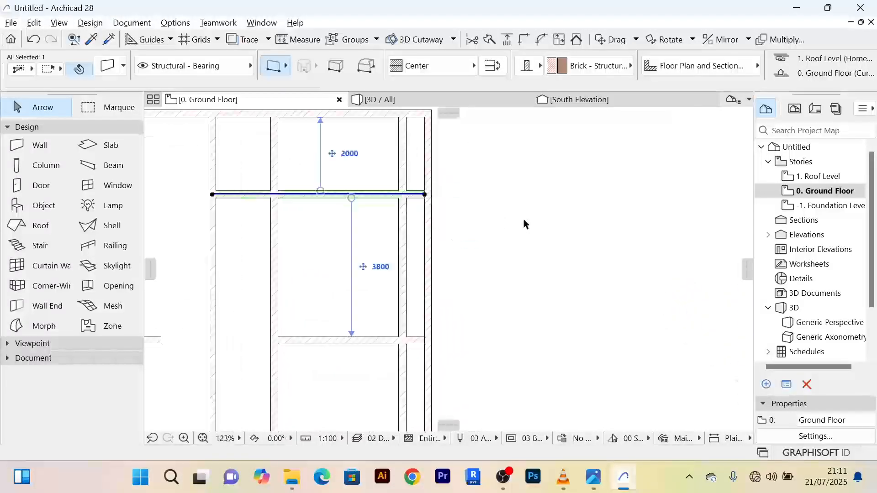
# Delete the former east wall segments just inside the outer east wall, in the top room and the two middle rooms
pyautogui.click(525, 223)
pyautogui.scroll(-4, 522, 222)
pyautogui.scroll(4, 485, 240)
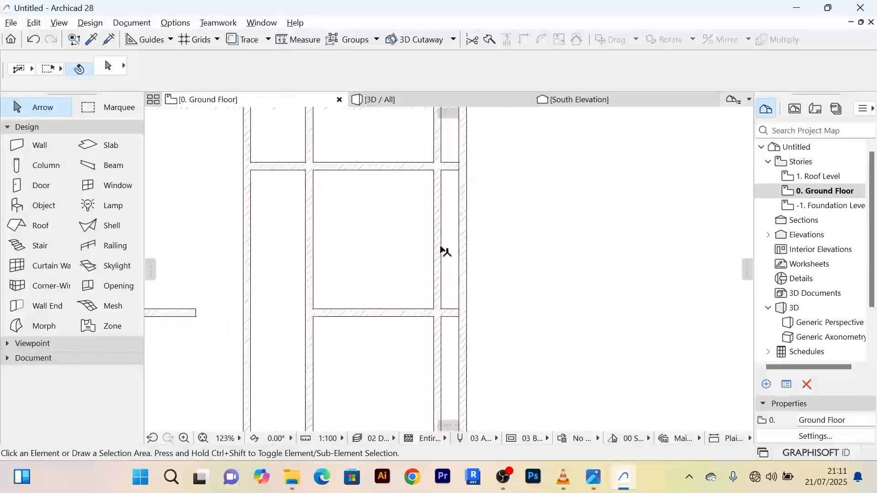
pyautogui.scroll(-3, 446, 249)
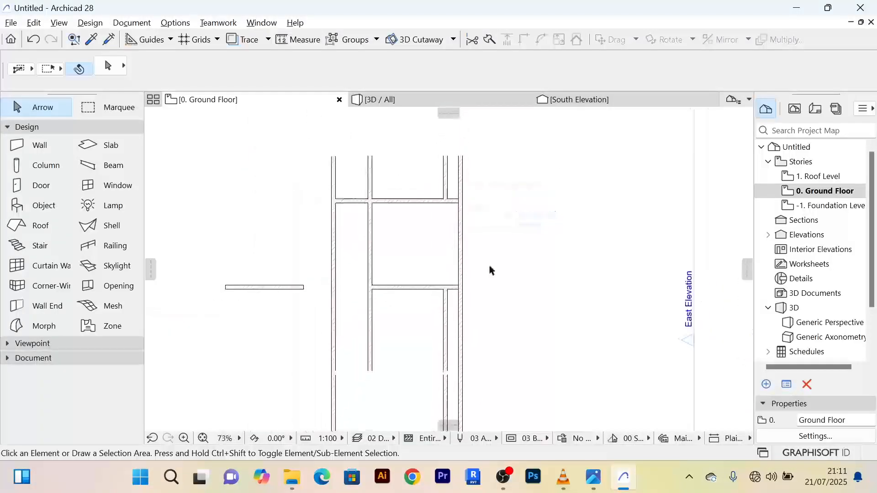
pyautogui.scroll(-1, 485, 270)
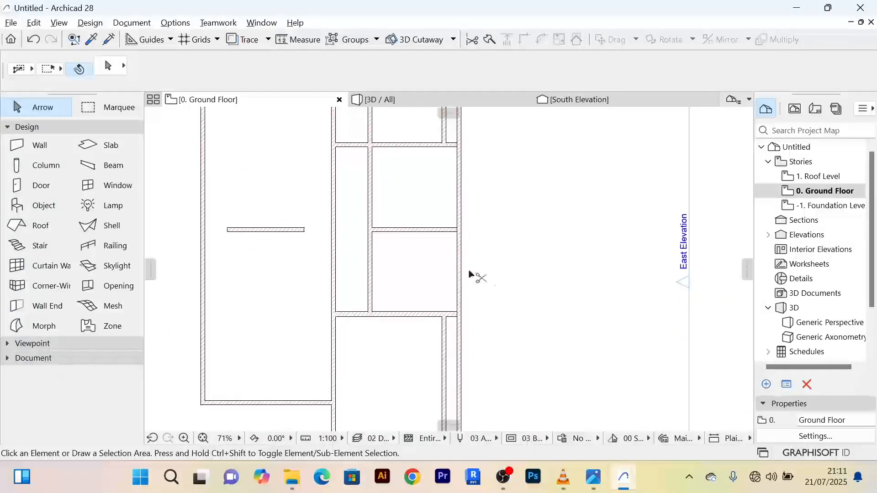
pyautogui.scroll(-3, 508, 260)
pyautogui.scroll(-3, 501, 221)
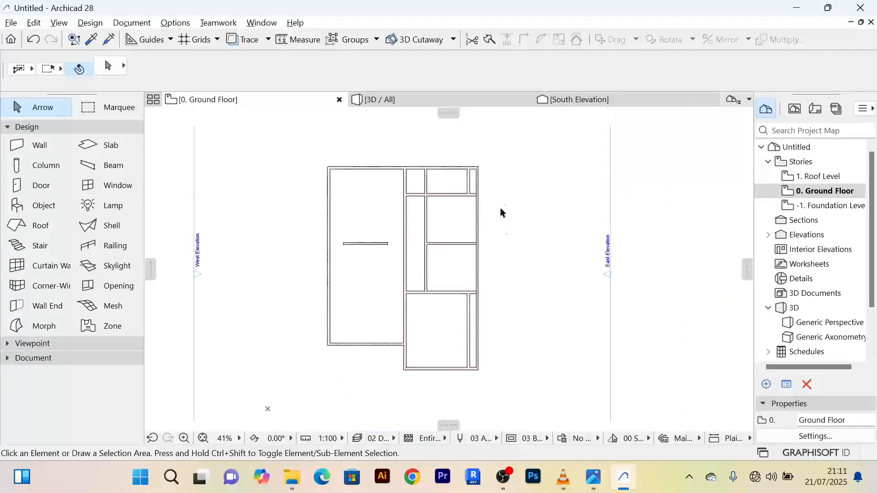
pyautogui.scroll(3, 499, 186)
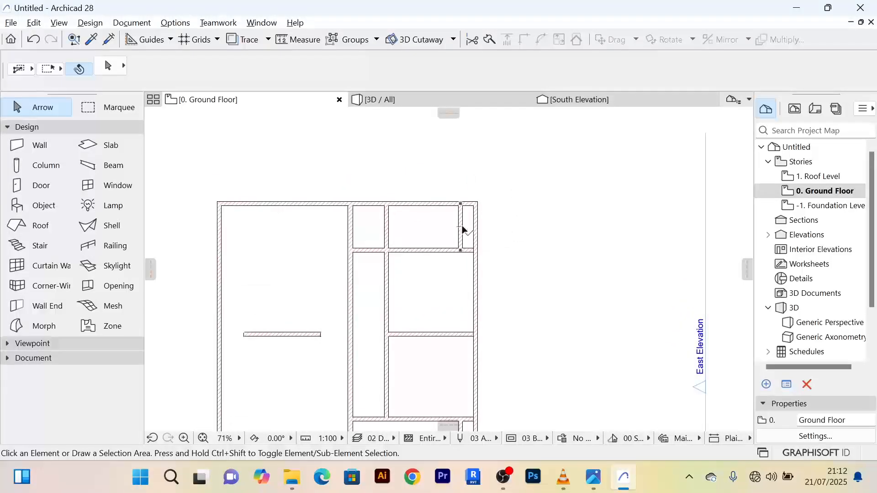
pyautogui.moveTo(524, 231); pyautogui.dragTo(520, 195, button='middle')
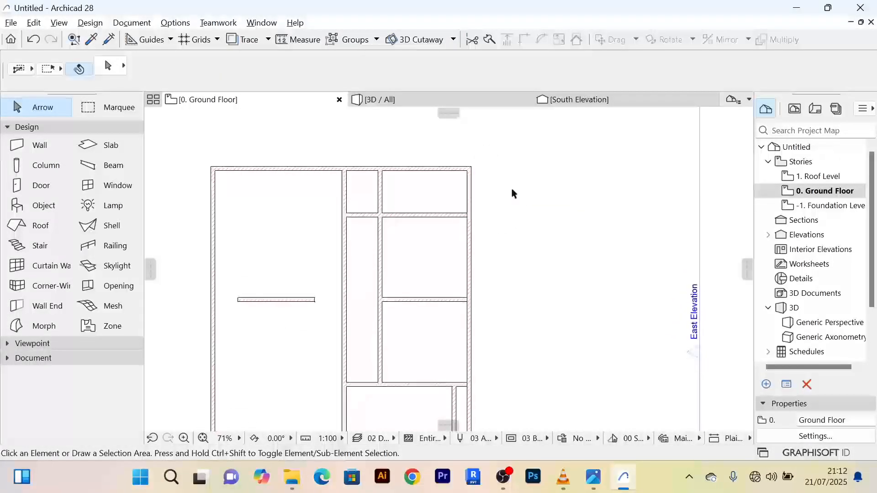
# Examine the updated plan and check the clear depths of the upper east rooms between the horizontal partitions
pyautogui.scroll(-3, 512, 192)
pyautogui.scroll(5, 416, 240)
pyautogui.scroll(-3, 426, 237)
pyautogui.scroll(2, 425, 233)
pyautogui.scroll(-2, 427, 234)
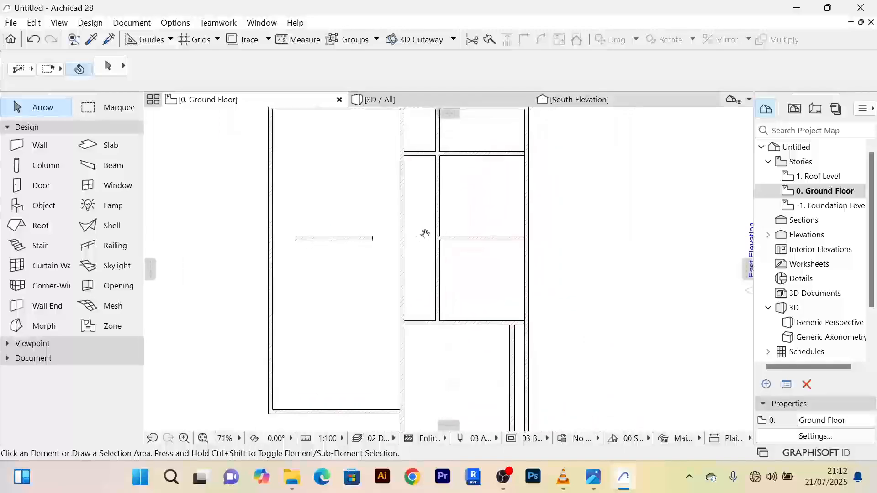
pyautogui.scroll(2, 560, 302)
pyautogui.scroll(-3, 546, 292)
pyautogui.scroll(1, 541, 286)
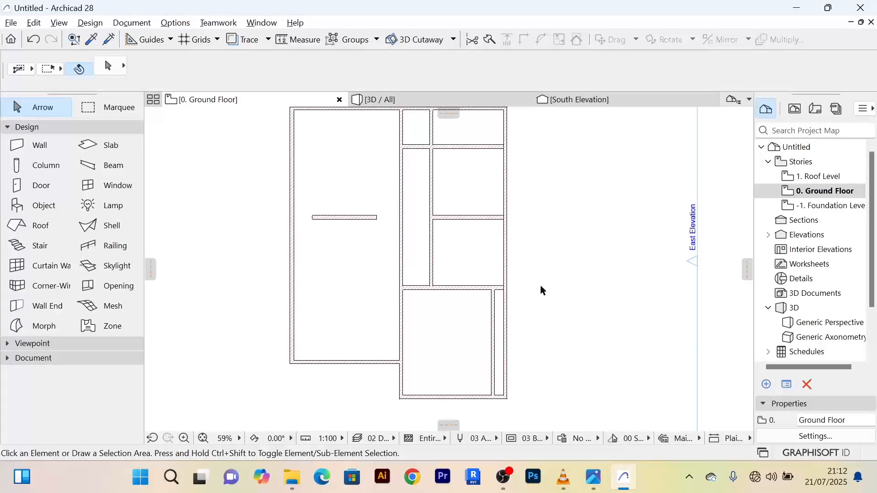
pyautogui.moveTo(541, 290); pyautogui.dragTo(553, 357, button='middle')
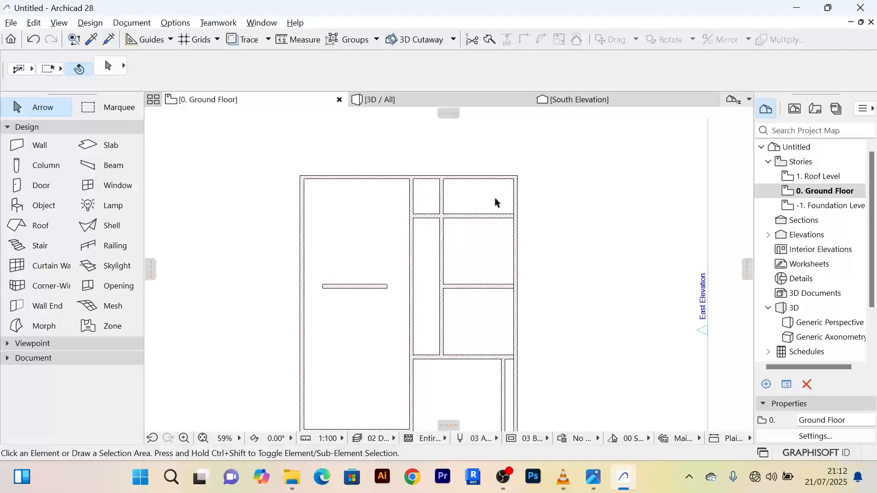
pyautogui.scroll(5, 495, 303)
pyautogui.moveTo(489, 299); pyautogui.dragTo(490, 267, button='middle')
pyautogui.scroll(-5, 490, 266)
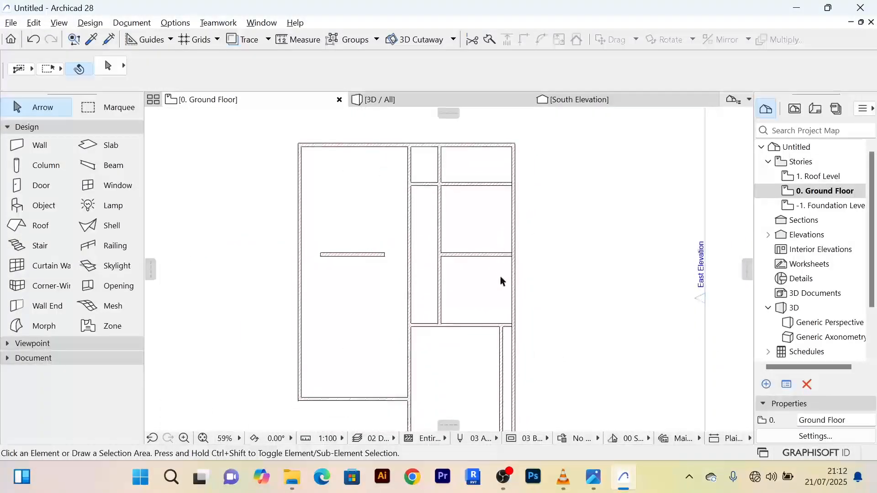
pyautogui.scroll(5, 501, 280)
pyautogui.click(492, 262)
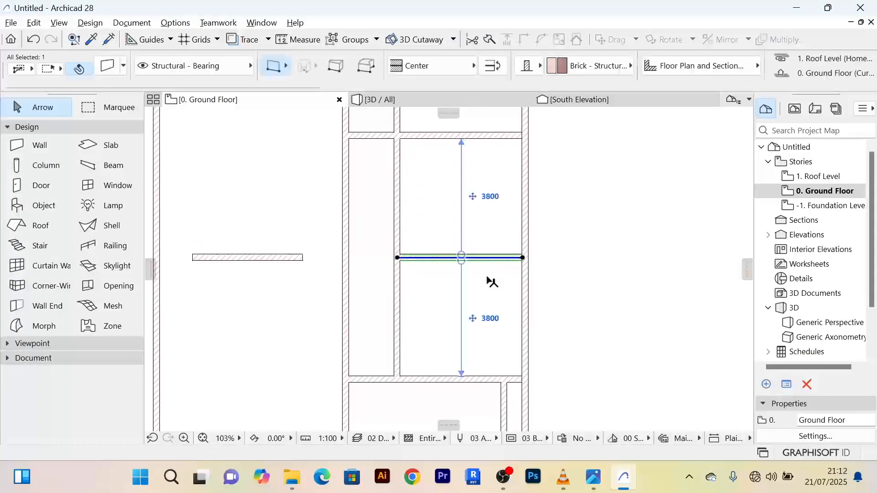
pyautogui.moveTo(498, 280); pyautogui.dragTo(494, 309, button='middle')
pyautogui.press('Escape')
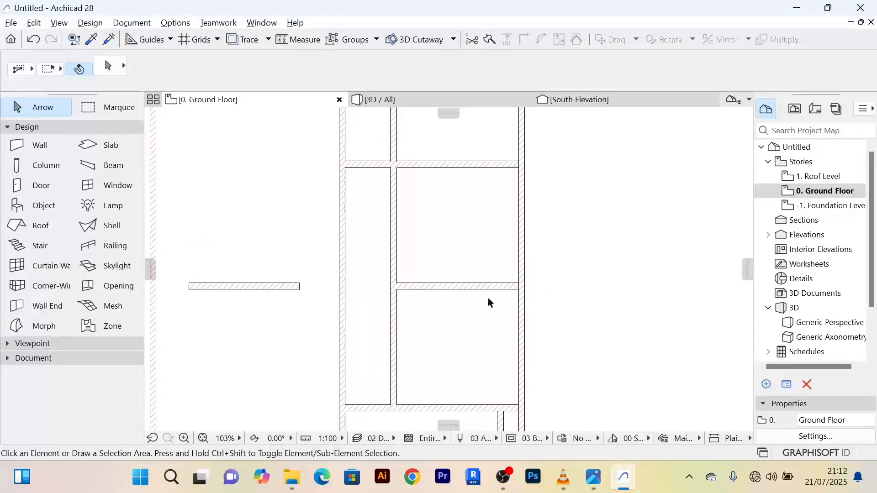
pyautogui.click(498, 189)
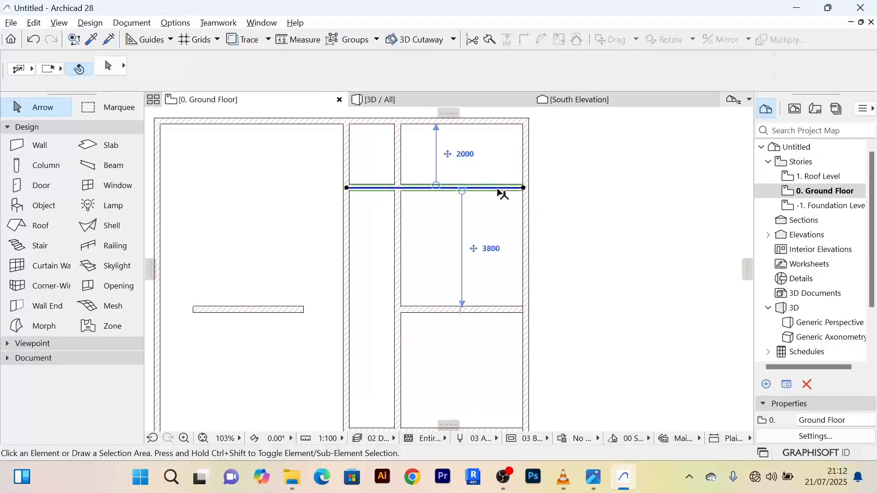
pyautogui.click(577, 222)
# Copy the horizontal partition between the two middle east rooms 2200 mm upward
pyautogui.click(497, 314)
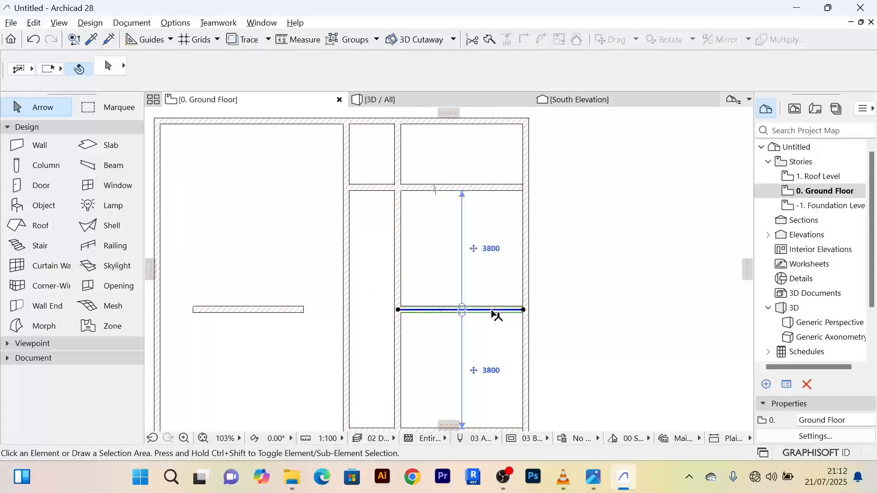
pyautogui.hotkey('ctrl', 'd')
pyautogui.click(492, 309)
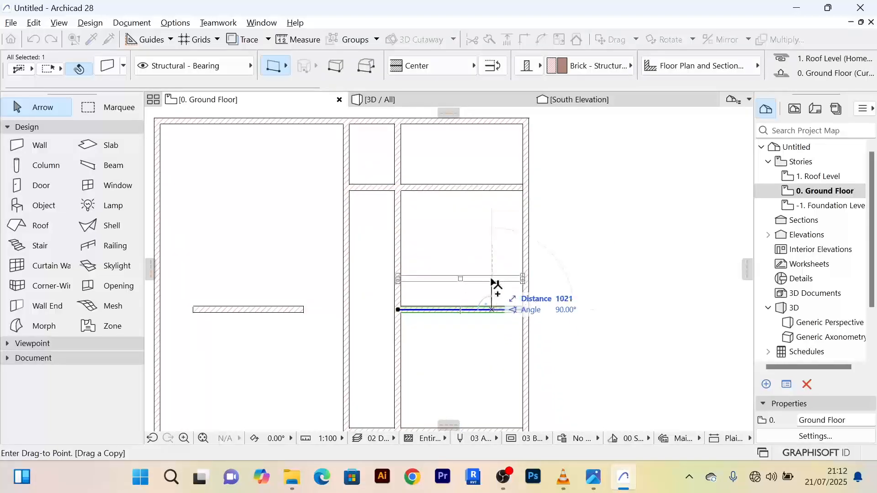
pyautogui.write('2200')
pyautogui.press('Return')
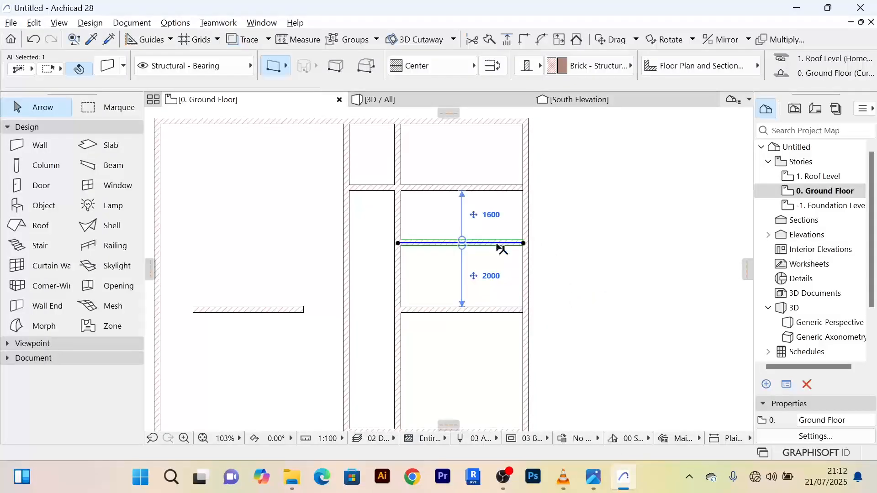
pyautogui.click(548, 224)
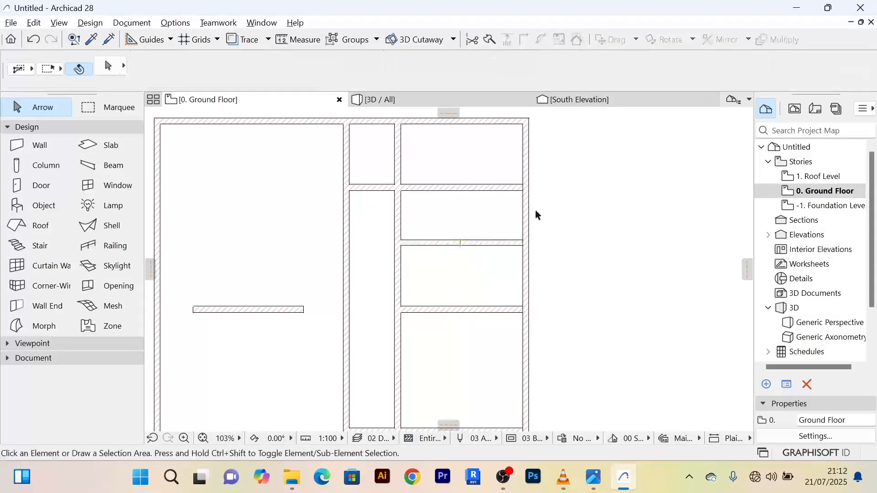
# Delete the uppermost horizontal partition, below the small top rooms
pyautogui.click(491, 188)
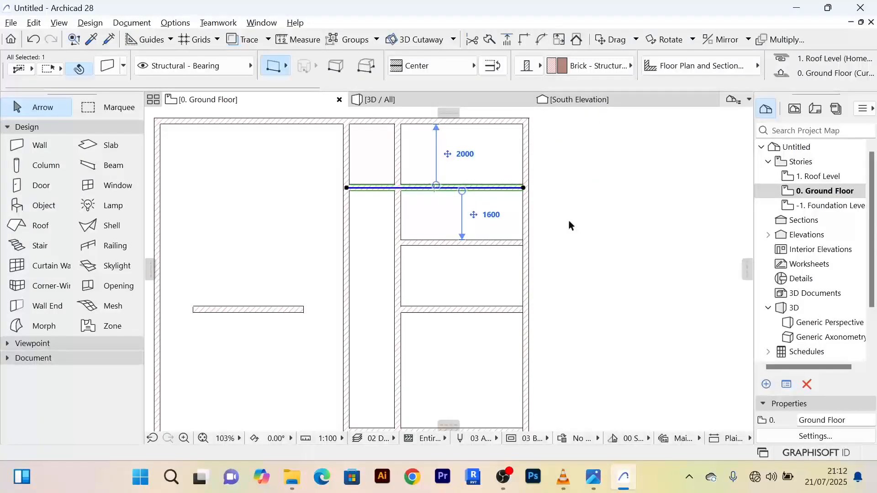
pyautogui.press('Delete')
pyautogui.scroll(-3, 568, 218)
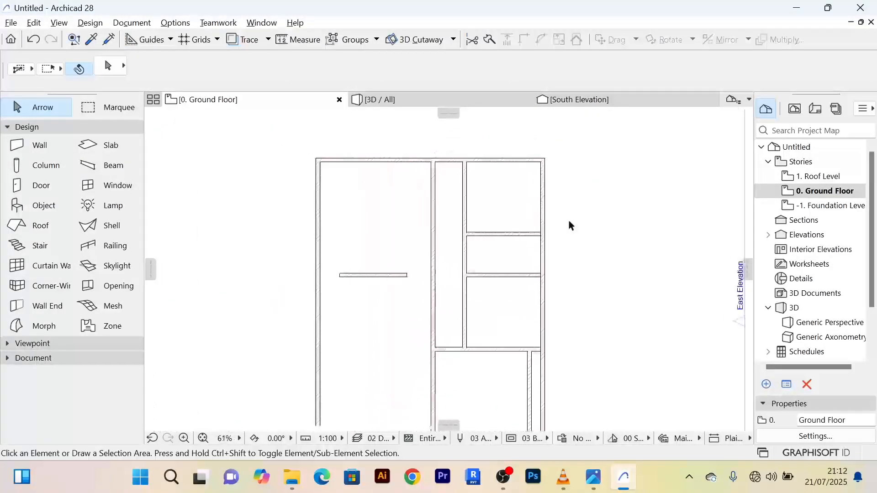
# Check the clear depths of the east rooms around the copied partition and the one below it
pyautogui.scroll(1, 568, 218)
pyautogui.scroll(1, 521, 268)
pyautogui.click(520, 274)
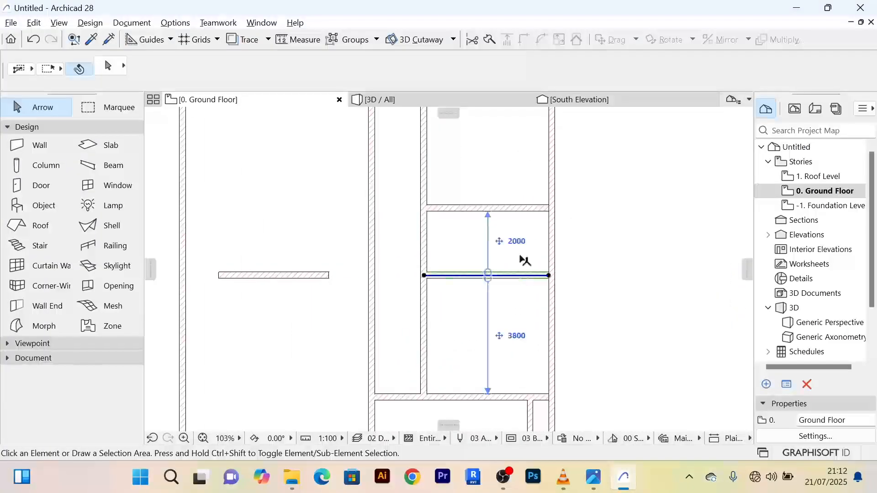
pyautogui.click(528, 210)
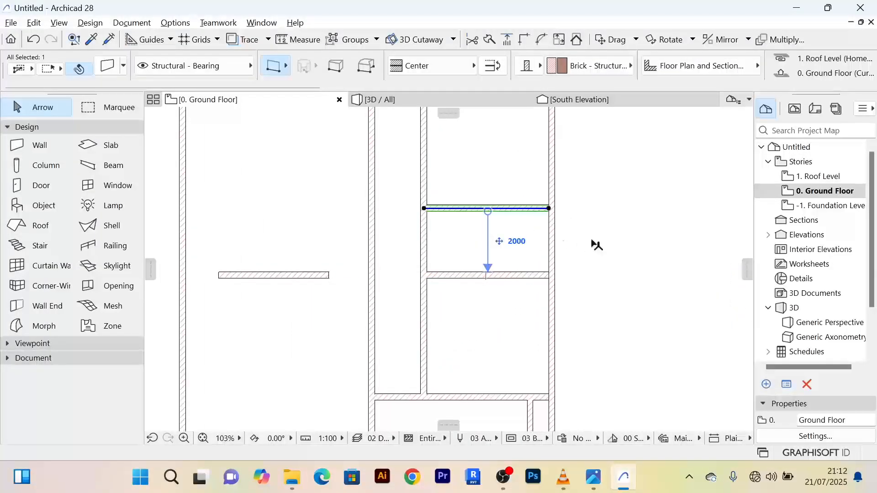
pyautogui.scroll(-1, 589, 246)
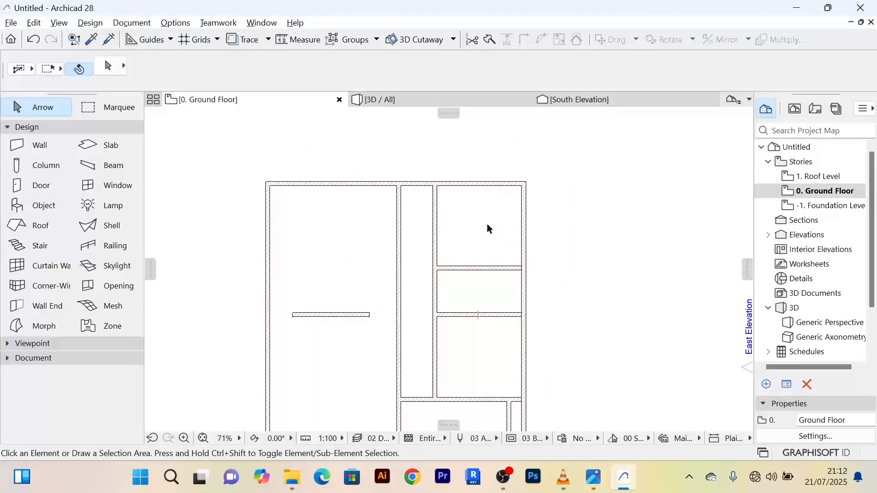
pyautogui.click(490, 220)
pyautogui.rightClick(593, 211)
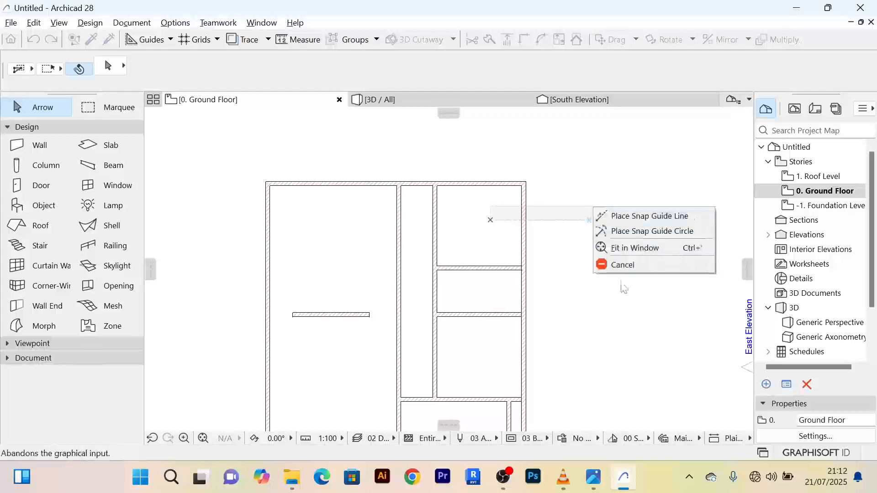
pyautogui.click(621, 263)
# Delete the remaining former east wall segment in the large bottom room
pyautogui.scroll(5, 536, 258)
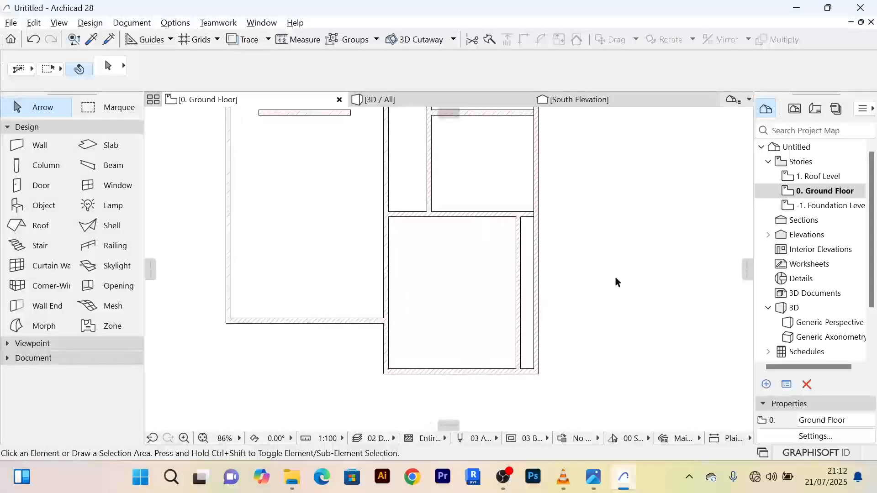
pyautogui.scroll(-3, 614, 275)
pyautogui.scroll(3, 558, 311)
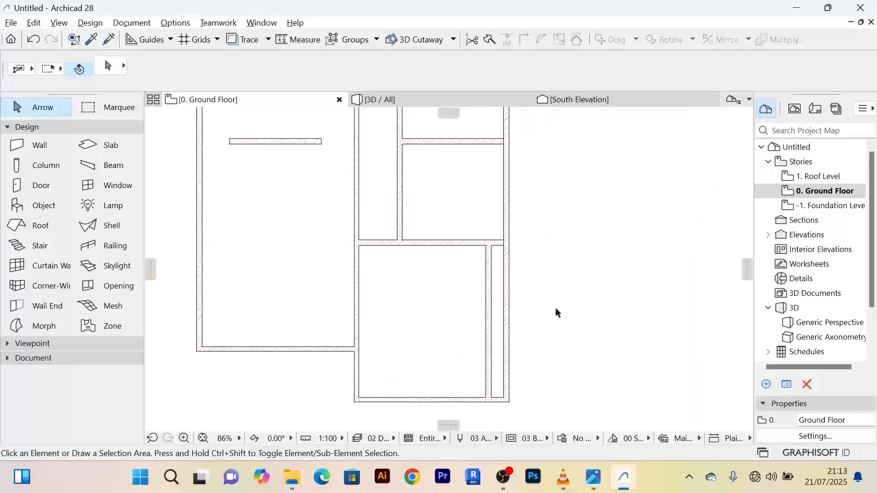
pyautogui.click(489, 303)
pyautogui.press('Delete')
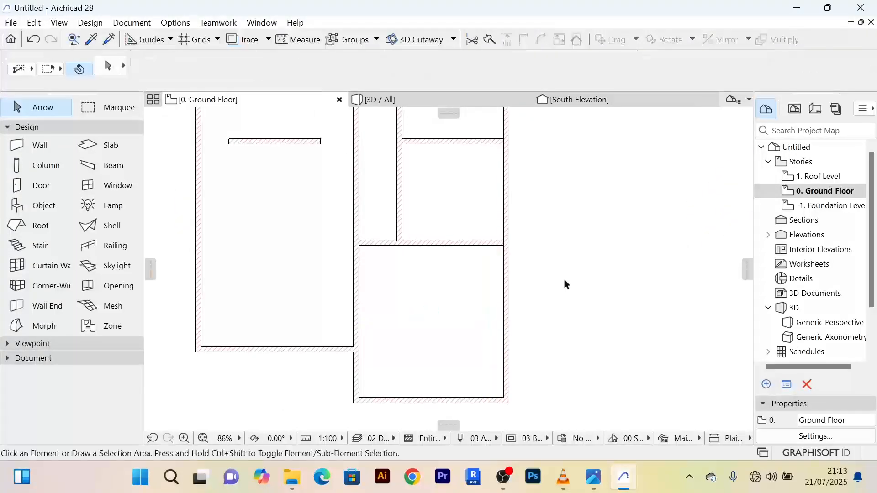
# Split the long vertical wall between the large west room and the narrow corridor just above the bottom room, keeping its upper part selected
pyautogui.scroll(-3, 565, 281)
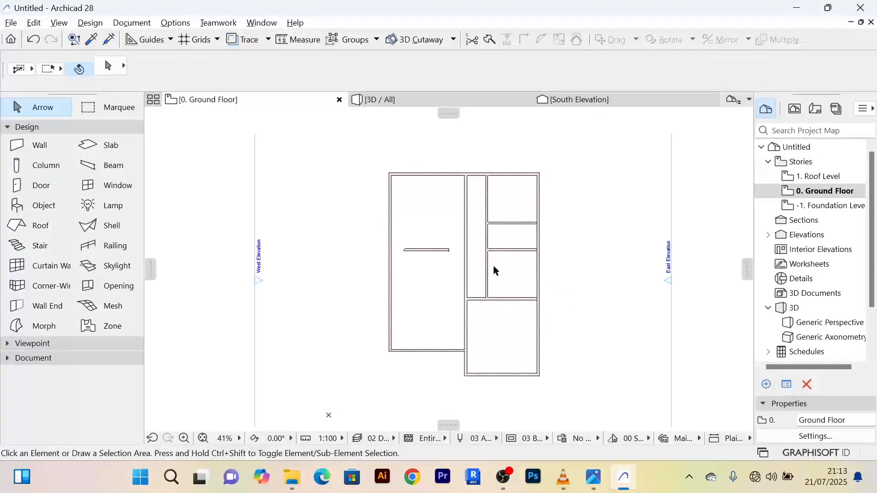
pyautogui.scroll(5, 489, 251)
pyautogui.scroll(-2, 507, 237)
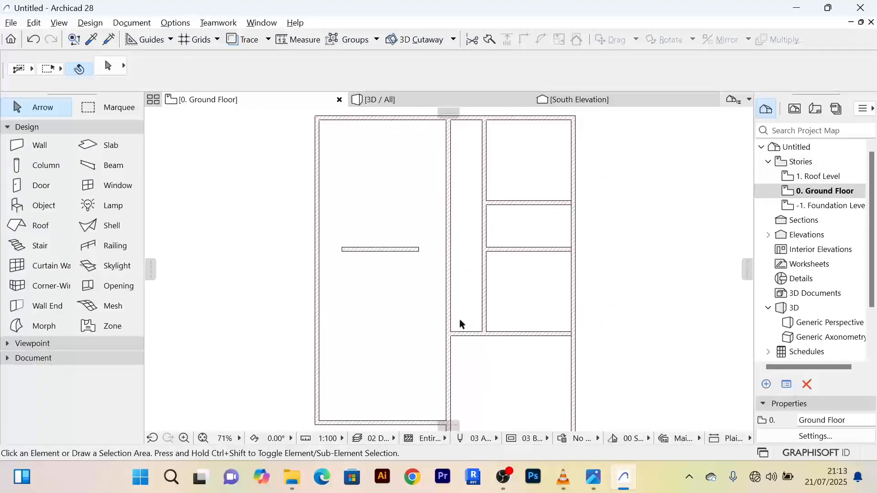
pyautogui.scroll(3, 451, 293)
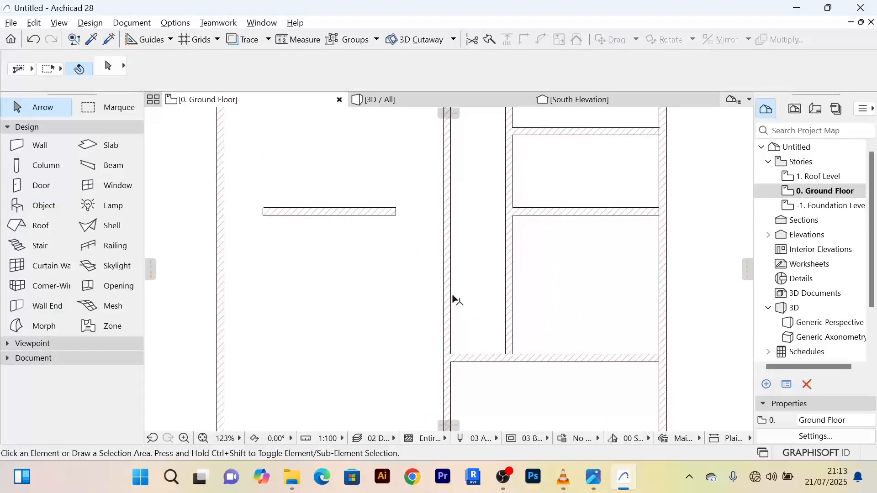
pyautogui.scroll(-2, 454, 300)
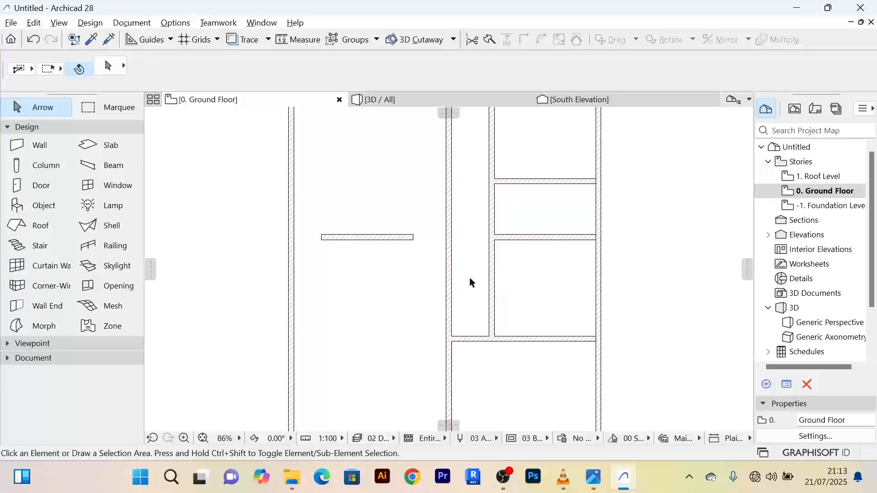
pyautogui.click(454, 274)
pyautogui.scroll(-3, 499, 284)
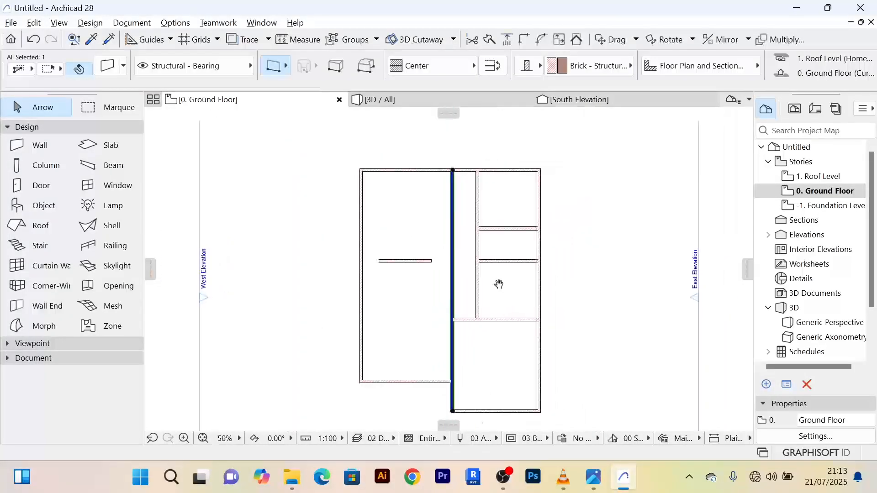
pyautogui.click(488, 41)
pyautogui.scroll(5, 452, 299)
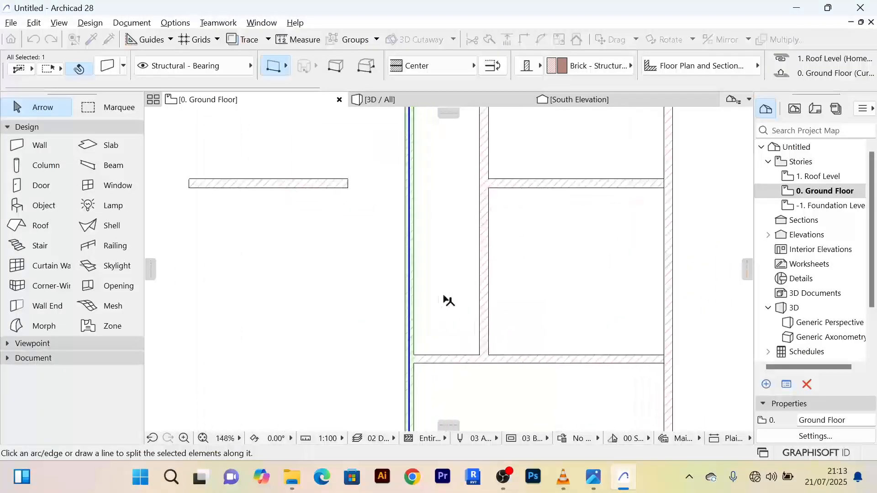
pyautogui.click(436, 296)
pyautogui.click(390, 295)
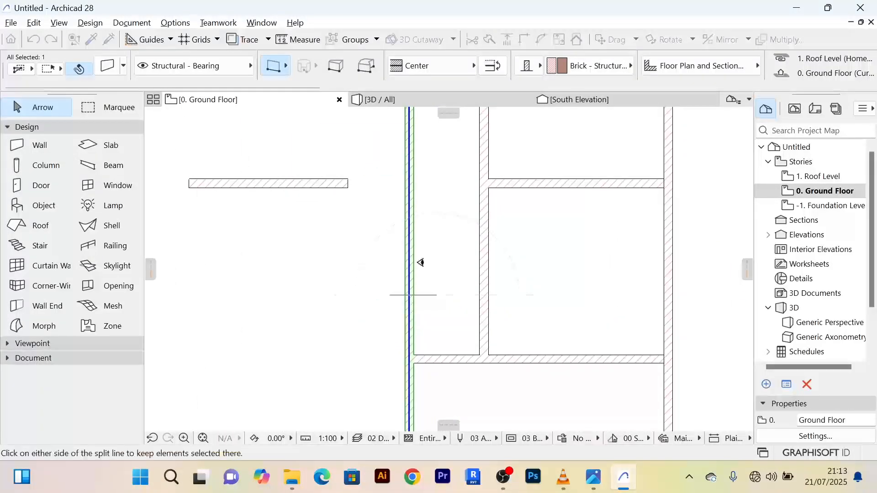
pyautogui.click(426, 270)
# Shorten the upper part of the split wall from its lower end to leave an opening between the west room and the corridor
pyautogui.moveTo(428, 273); pyautogui.dragTo(419, 349, button='middle')
pyautogui.click(401, 355)
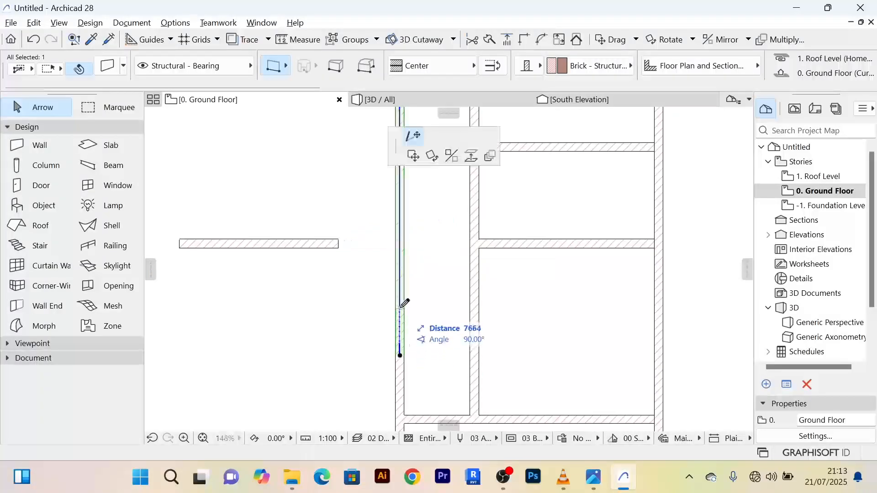
pyautogui.click(402, 279)
pyautogui.scroll(-3, 433, 300)
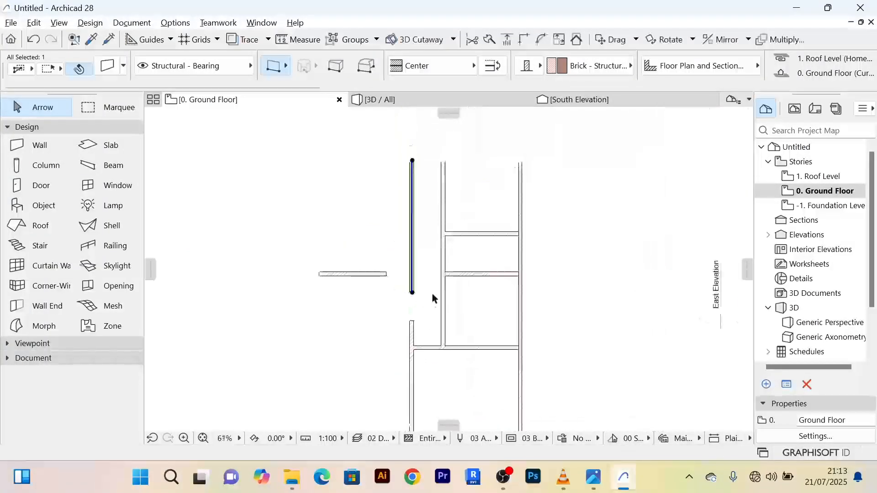
# Clear the wall selection and examine the opening between the west room and the corridor within the overall plan
pyautogui.click(513, 286)
pyautogui.scroll(4, 435, 301)
pyautogui.scroll(-2, 426, 299)
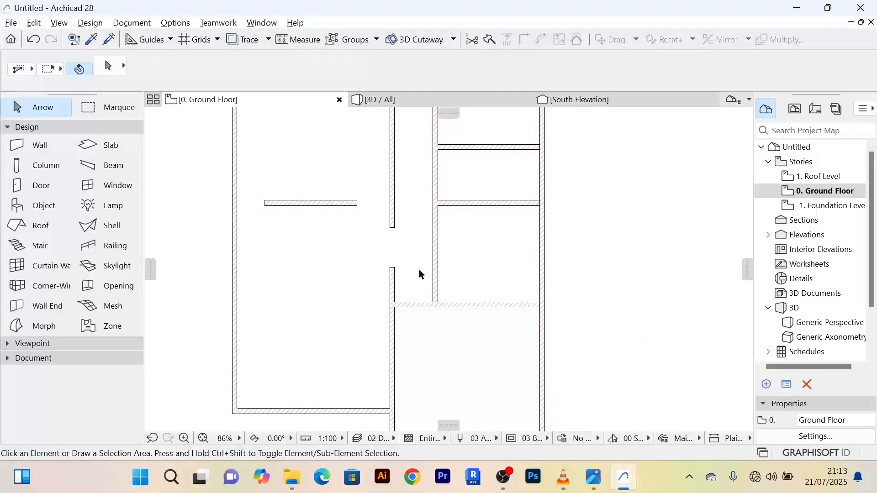
pyautogui.scroll(2, 418, 269)
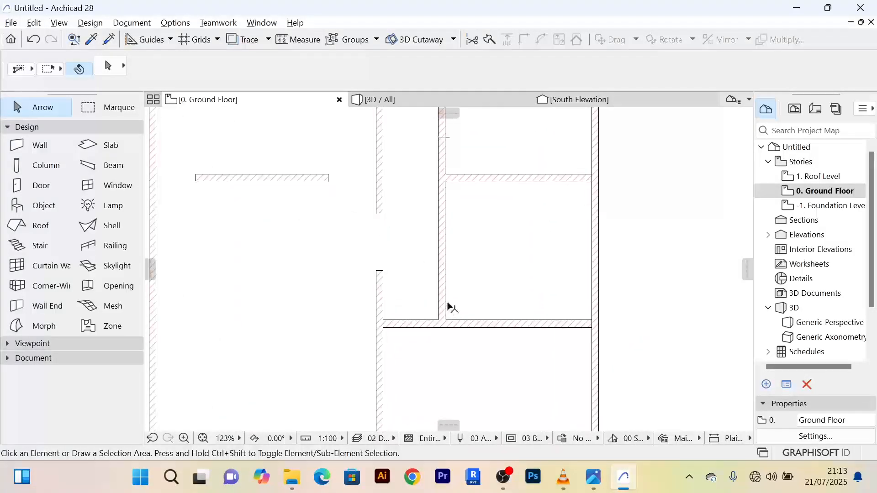
pyautogui.scroll(-3, 411, 267)
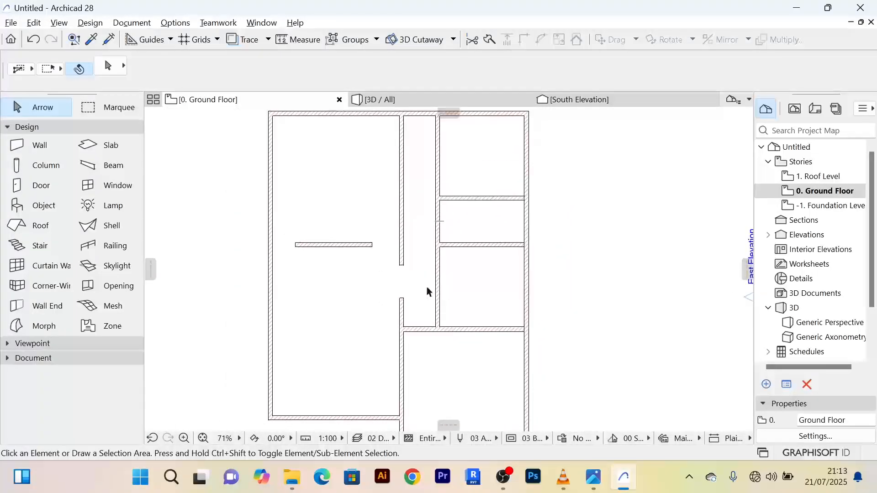
pyautogui.scroll(-1, 578, 275)
pyautogui.scroll(-3, 571, 269)
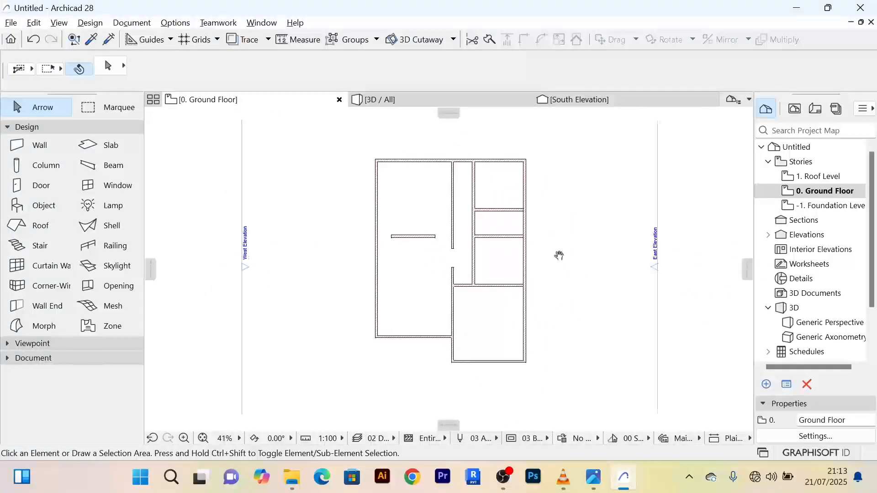
pyautogui.scroll(3, 485, 260)
pyautogui.scroll(3, 466, 246)
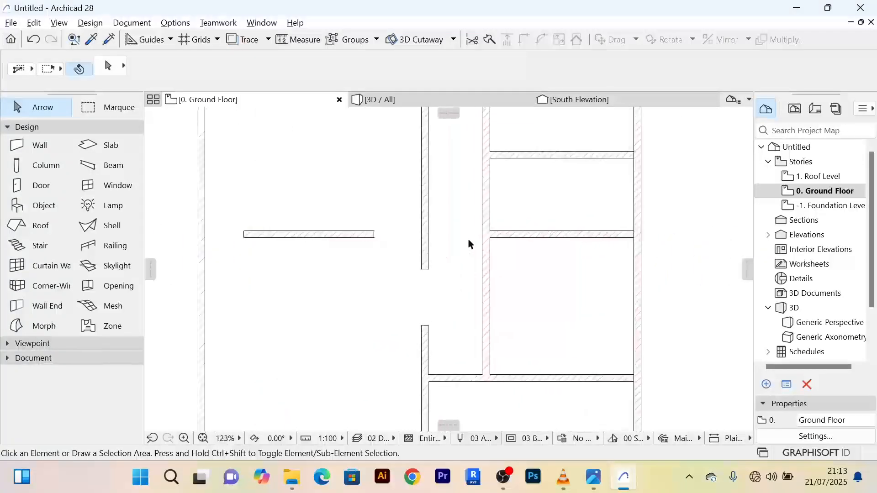
pyautogui.scroll(2, 461, 242)
pyautogui.scroll(-2, 456, 255)
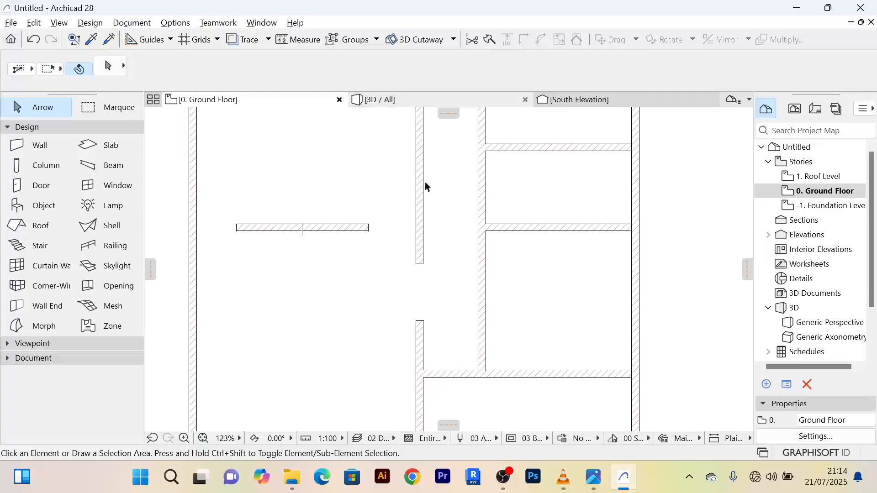
# Adjust the upper wall segment between the west room and corridor to end at the lower face of the freestanding partition
pyautogui.click(420, 221)
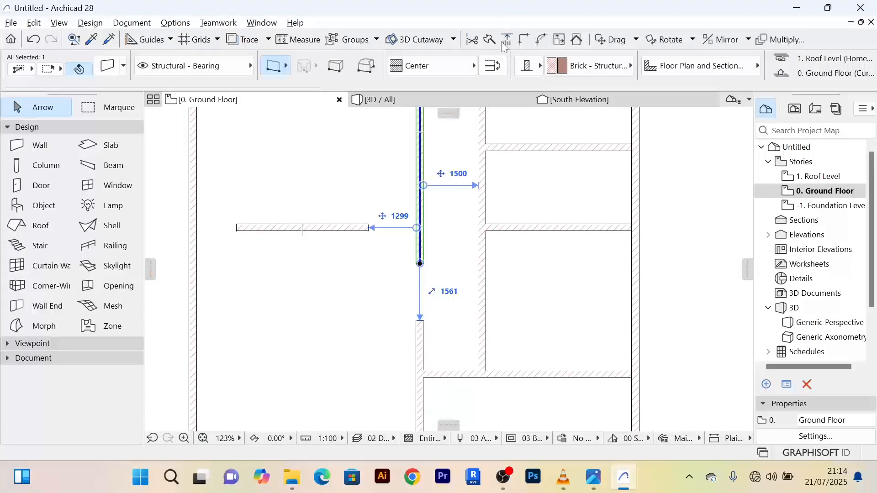
pyautogui.click(508, 40)
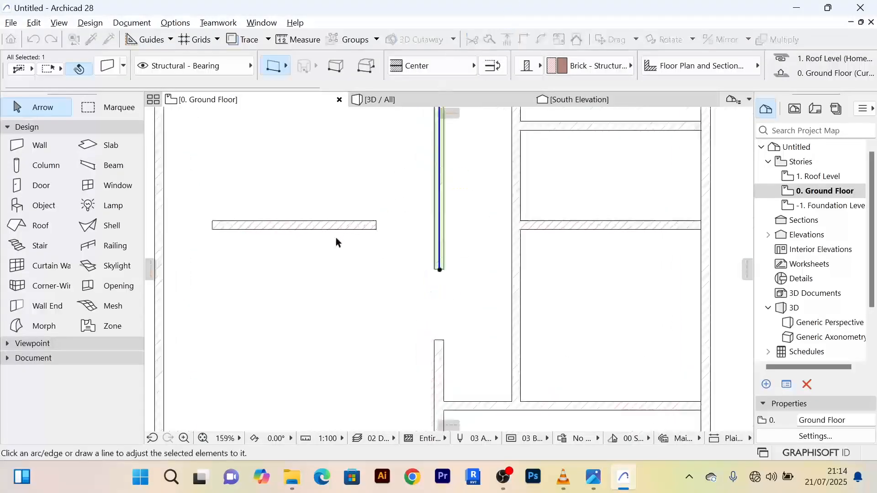
pyautogui.scroll(3, 337, 235)
pyautogui.click(350, 227)
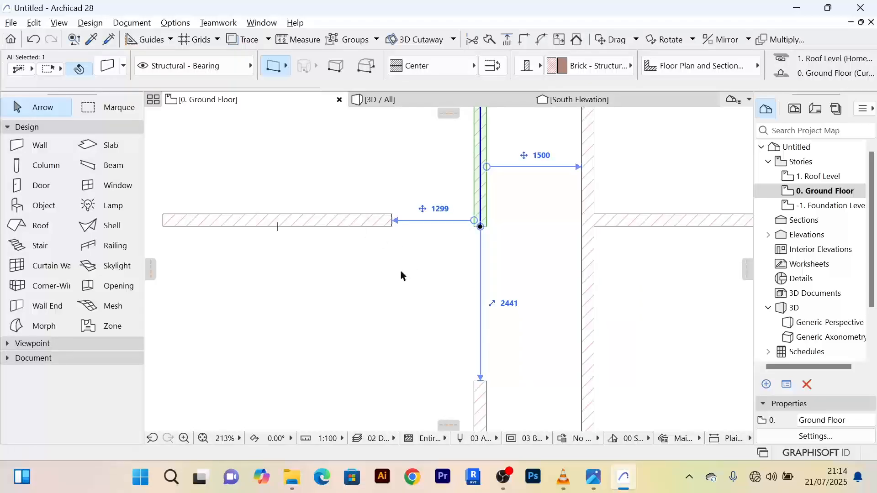
pyautogui.press('Escape')
pyautogui.scroll(-5, 453, 243)
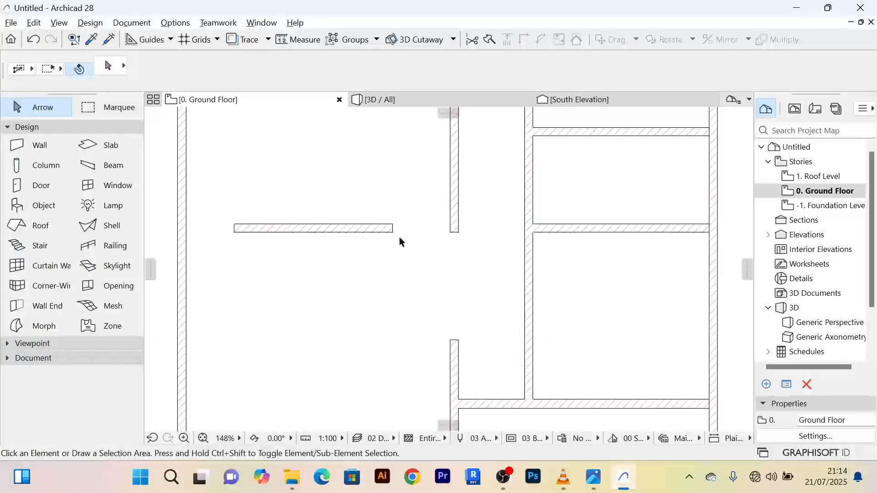
# Examine the whole ground floor layout, including the widened corridor opening, the large bottom room and the east rooms
pyautogui.scroll(-1, 420, 253)
pyautogui.scroll(2, 474, 257)
pyautogui.scroll(-4, 422, 246)
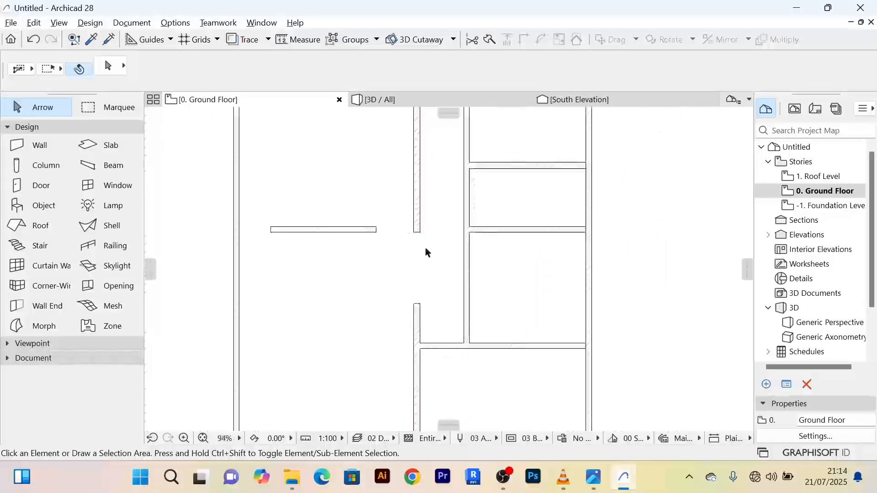
pyautogui.moveTo(601, 273); pyautogui.dragTo(584, 236, button='middle')
pyautogui.scroll(-4, 467, 265)
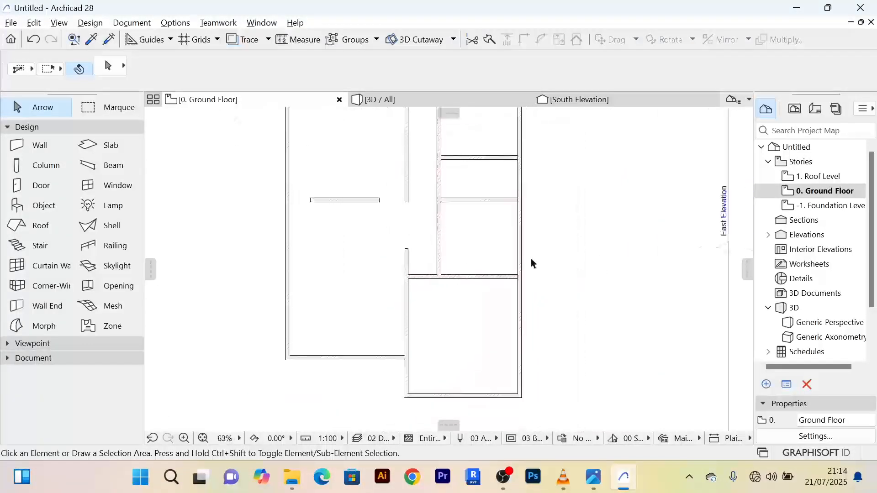
pyautogui.moveTo(568, 254); pyautogui.dragTo(536, 250, button='middle')
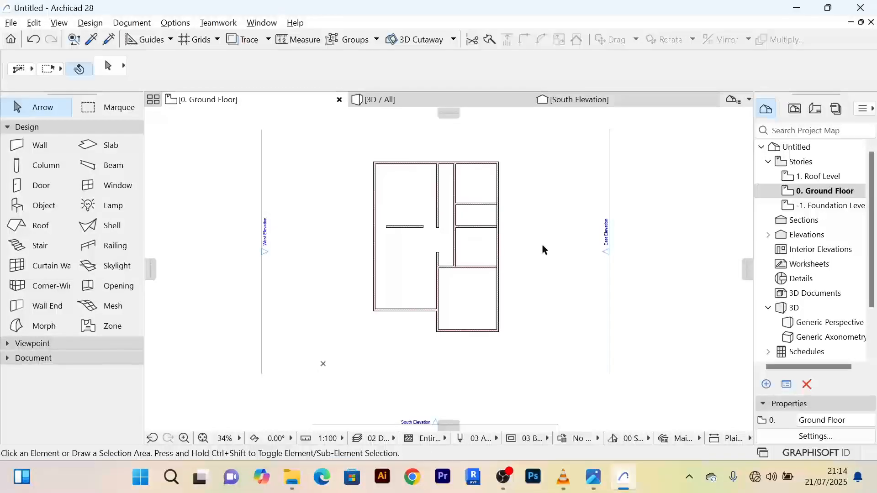
pyautogui.scroll(3, 417, 286)
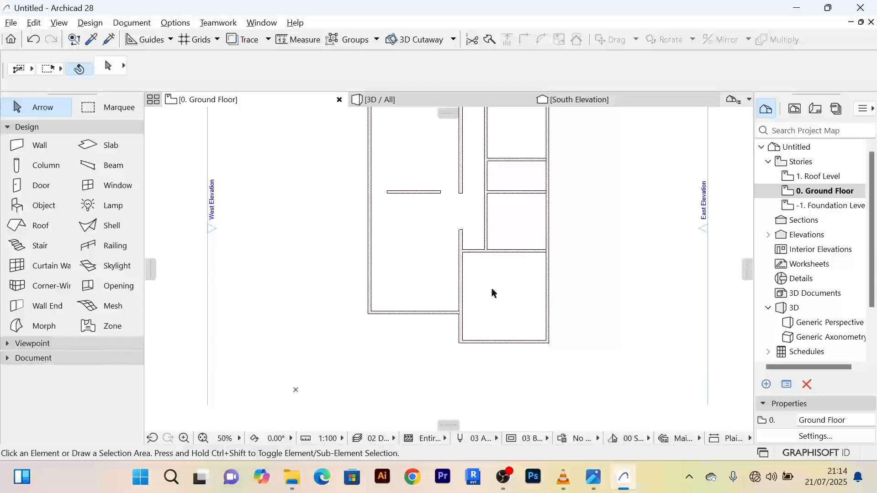
pyautogui.scroll(4, 492, 292)
pyautogui.scroll(-4, 452, 288)
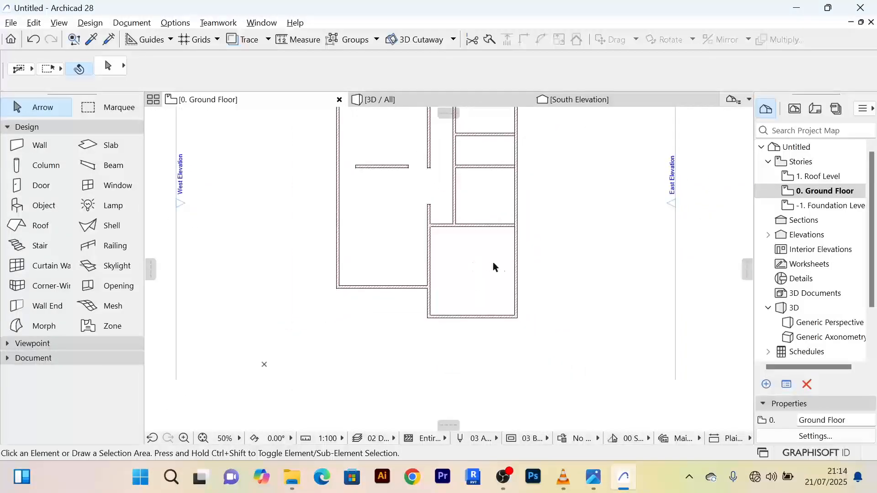
pyautogui.scroll(3, 516, 308)
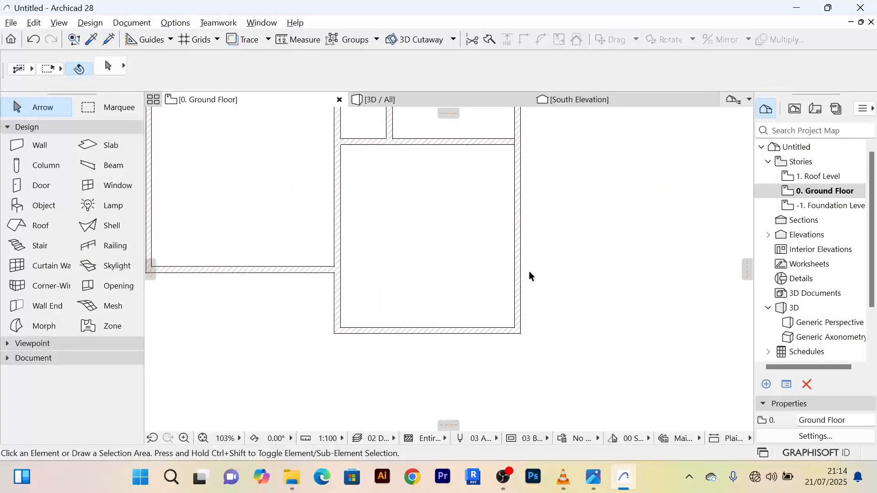
pyautogui.scroll(-2, 530, 276)
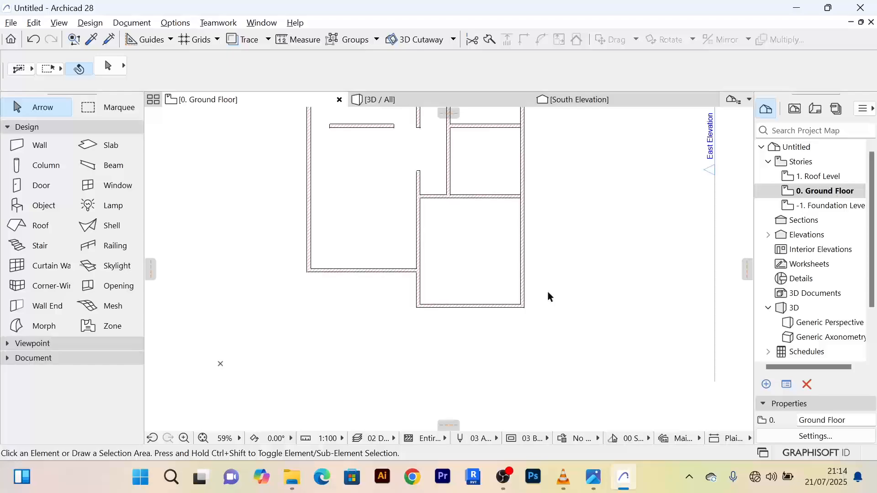
pyautogui.scroll(-1, 549, 293)
pyautogui.scroll(4, 551, 243)
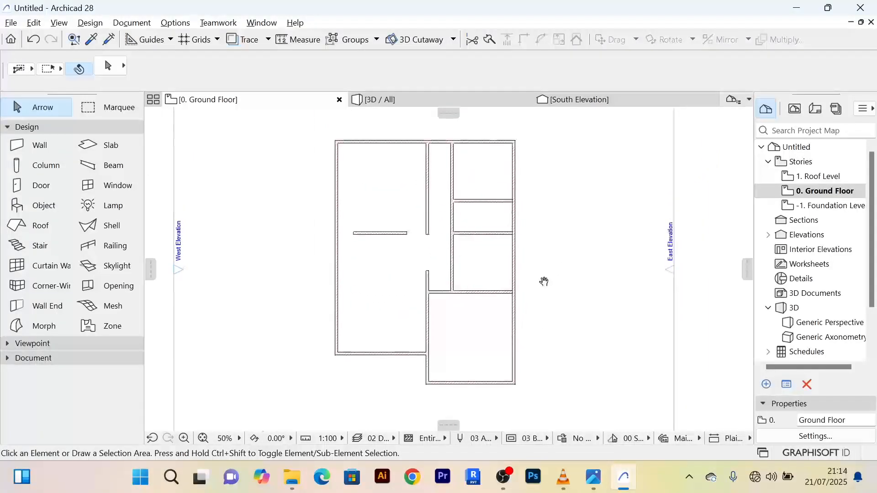
pyautogui.scroll(-4, 480, 235)
pyautogui.moveTo(538, 247); pyautogui.dragTo(536, 217, button='middle')
pyautogui.scroll(3, 515, 295)
pyautogui.scroll(-3, 514, 293)
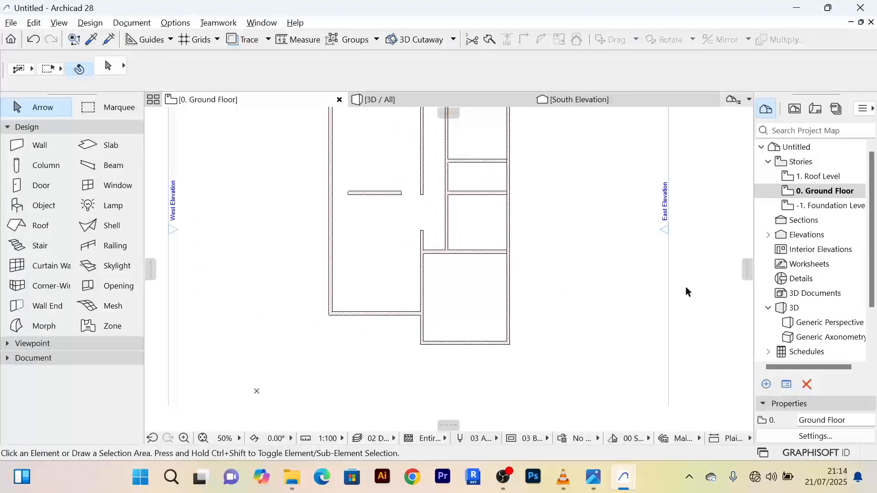
pyautogui.scroll(2, 491, 307)
pyautogui.scroll(-3, 571, 282)
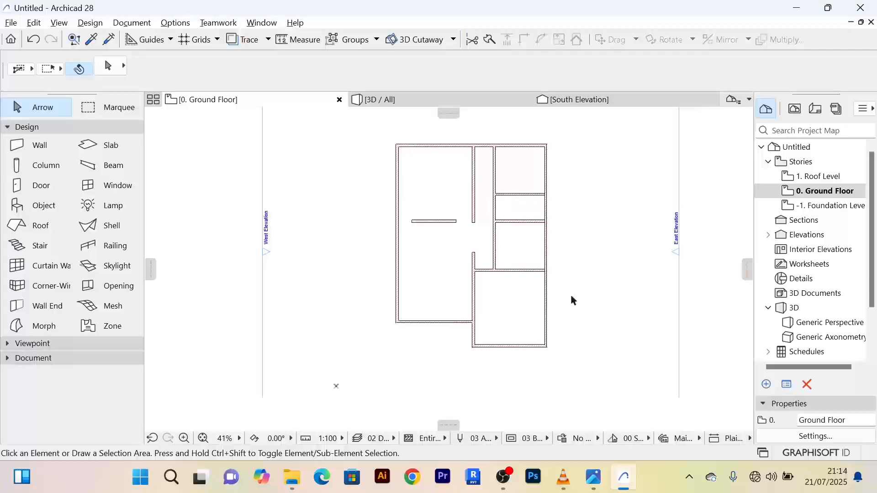
pyautogui.scroll(2, 584, 169)
pyautogui.scroll(1, 584, 207)
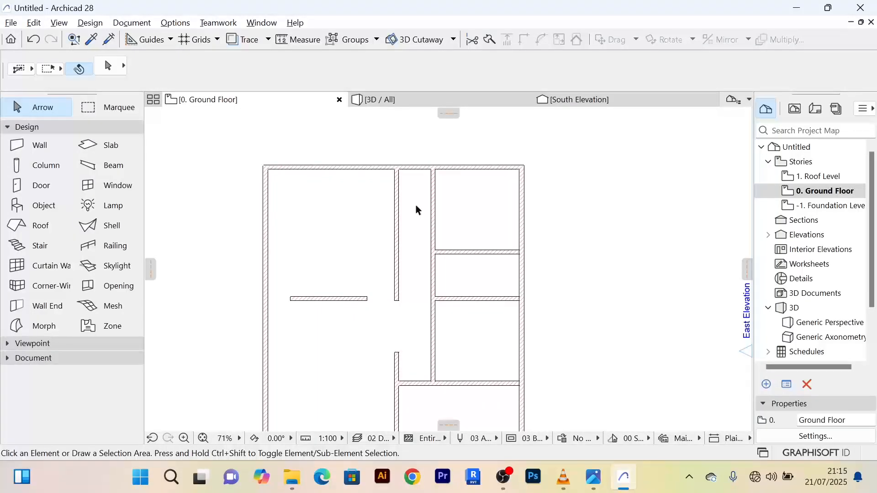
# Check the clear width of the corridor at its upper end from the wall shared with the west room
pyautogui.scroll(4, 418, 210)
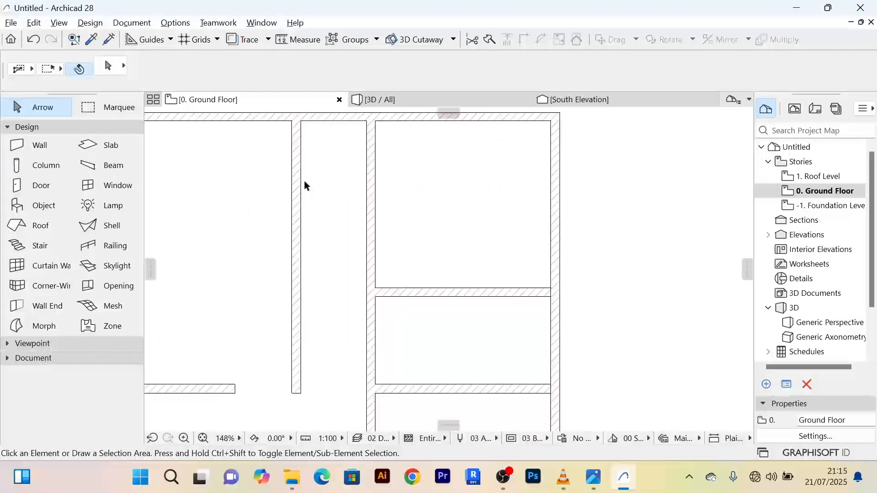
pyautogui.click(298, 178)
pyautogui.scroll(-3, 345, 182)
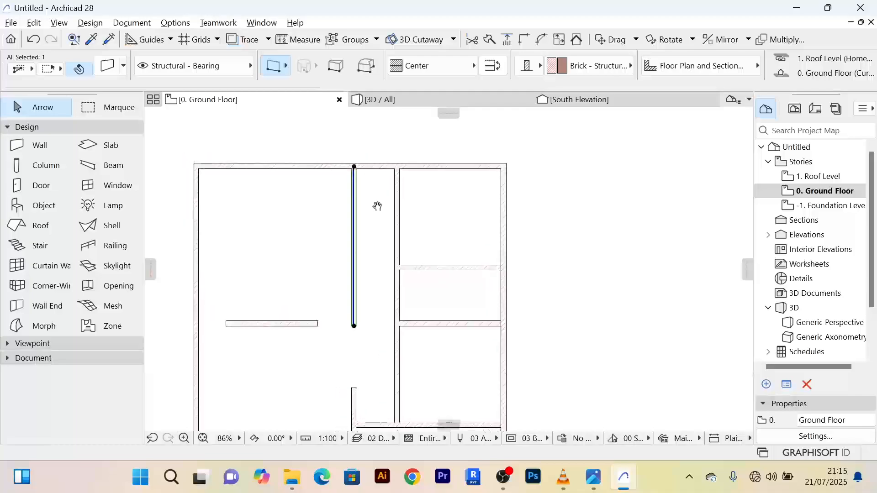
pyautogui.scroll(3, 368, 217)
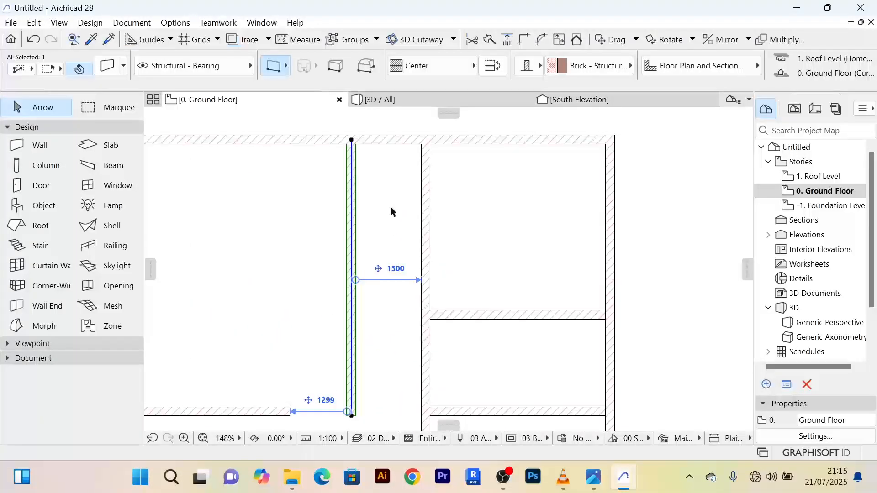
pyautogui.click(361, 193)
pyautogui.scroll(-2, 397, 217)
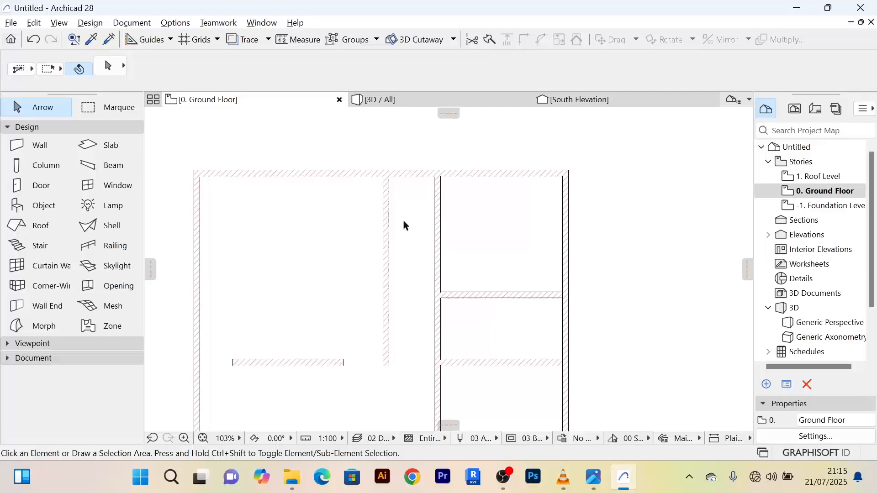
# Copy the top exterior wall 2000 mm straight down into the plan
pyautogui.click(412, 179)
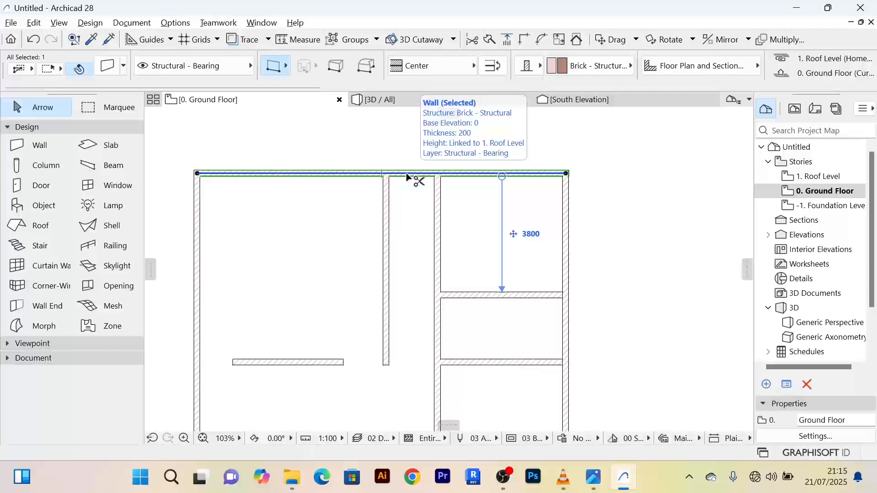
pyautogui.hotkey('ctrl', 'd')
pyautogui.click(404, 174)
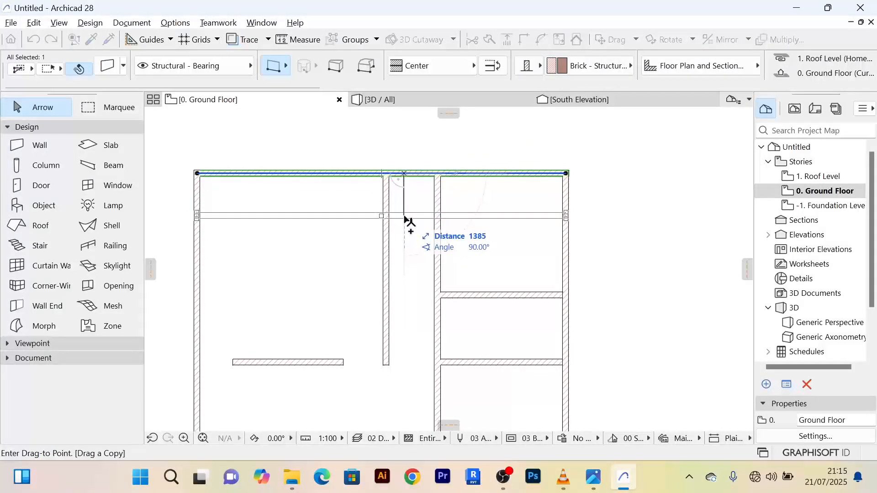
pyautogui.write('2000')
pyautogui.press('Return')
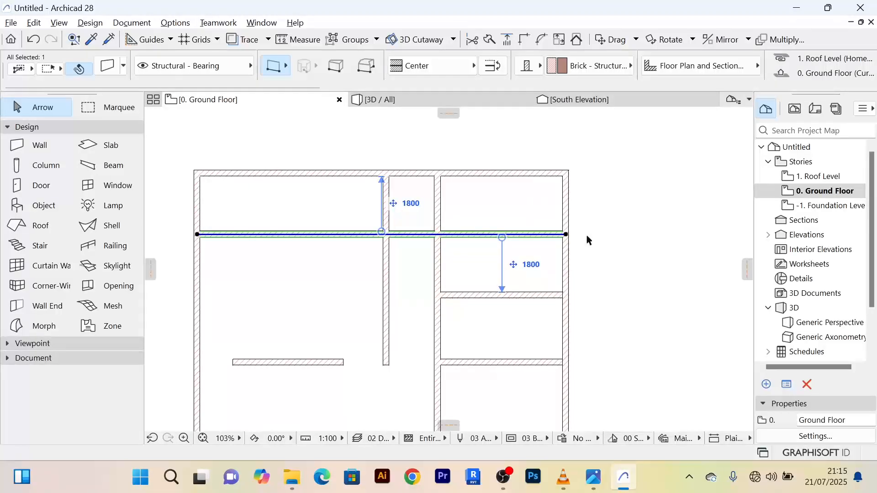
# Trim the copied wall on both sides so that only the part crossing the corridor remains
pyautogui.keyDown('ctrl'); pyautogui.click(321, 234); pyautogui.keyUp('ctrl')
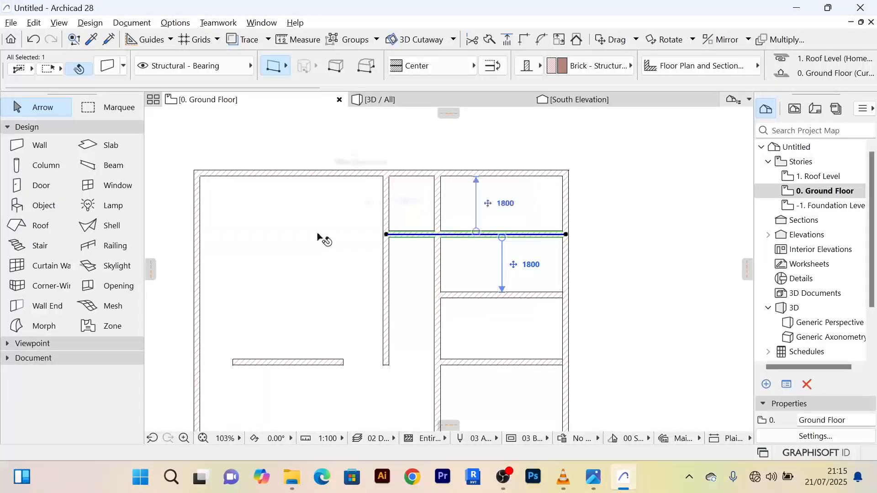
pyautogui.keyDown('ctrl'); pyautogui.click(537, 242); pyautogui.keyUp('ctrl')
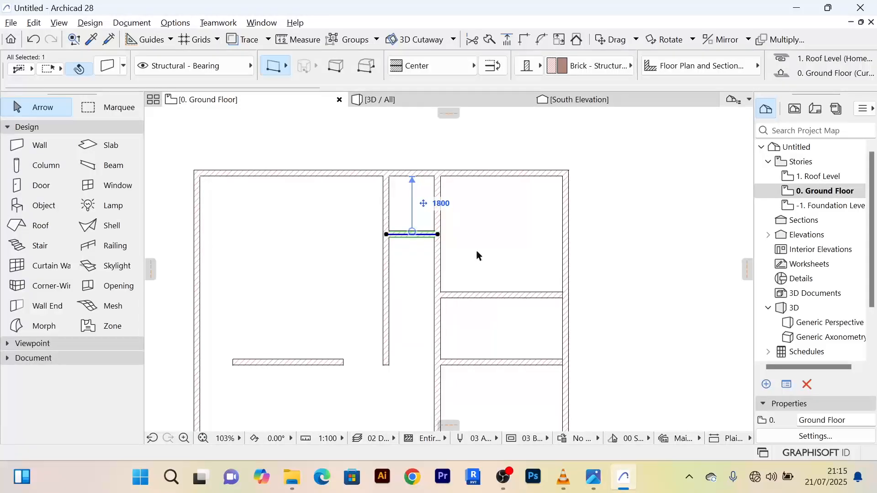
pyautogui.press('Escape')
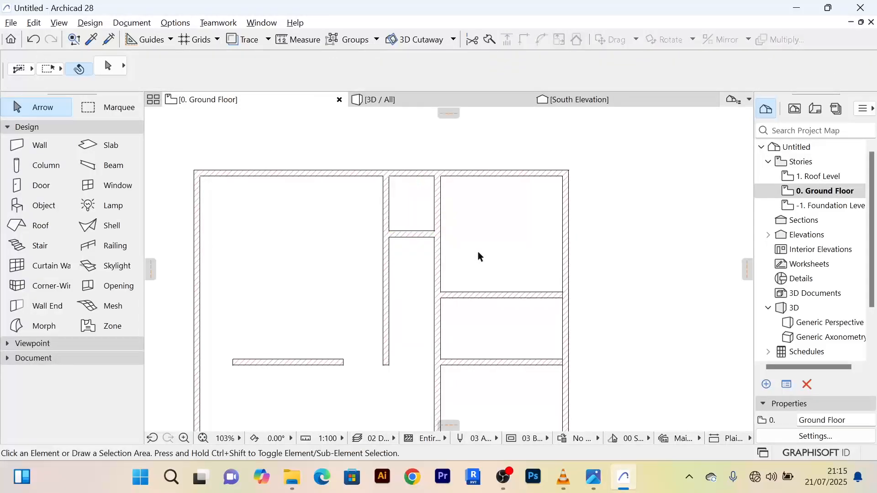
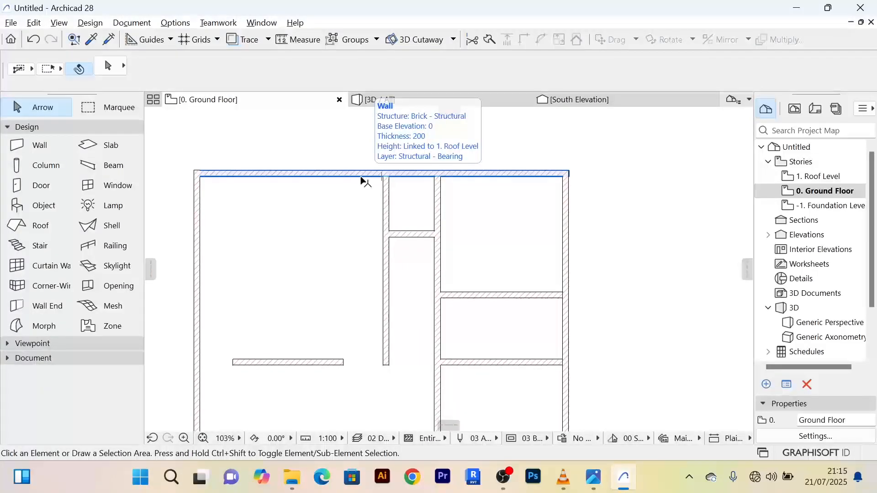
# Examine the floor plan with the small room closed off at the corridor's upper end
pyautogui.scroll(-4, 424, 252)
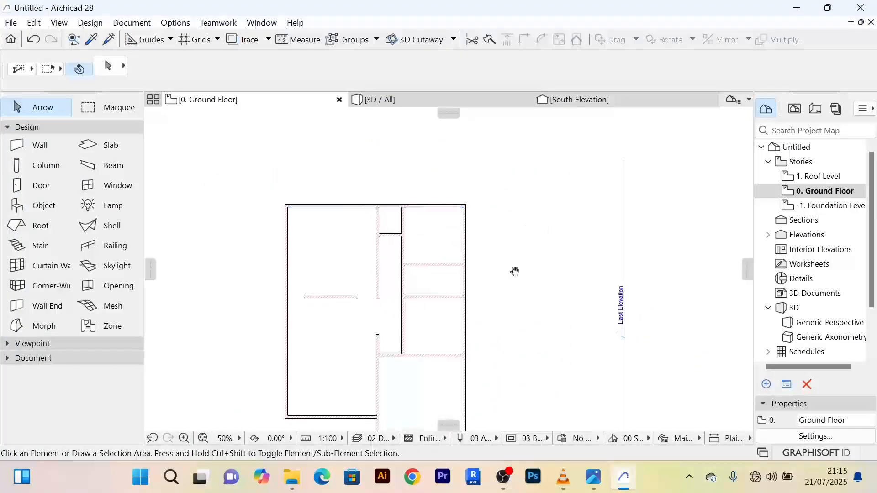
pyautogui.click(540, 216)
pyautogui.scroll(4, 539, 216)
pyautogui.scroll(-4, 539, 217)
pyautogui.rightClick(540, 211)
pyautogui.click(550, 297)
pyautogui.scroll(3, 536, 219)
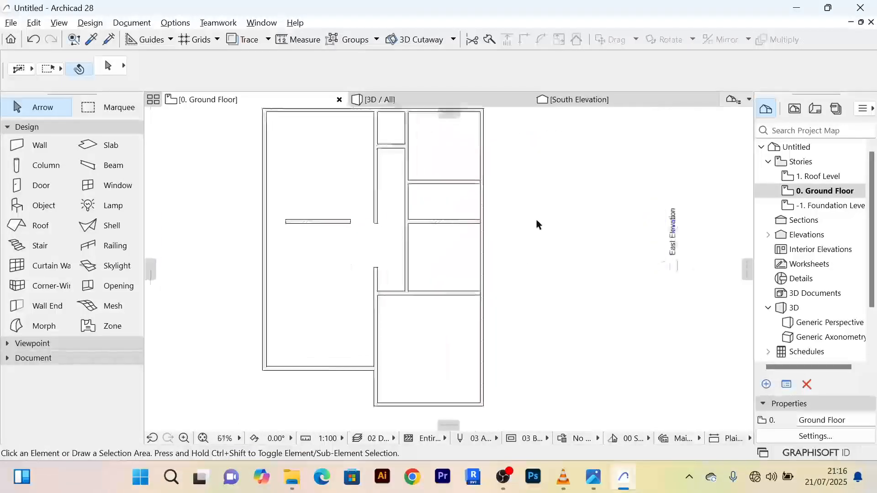
pyautogui.rightClick(537, 222)
pyautogui.click(525, 320)
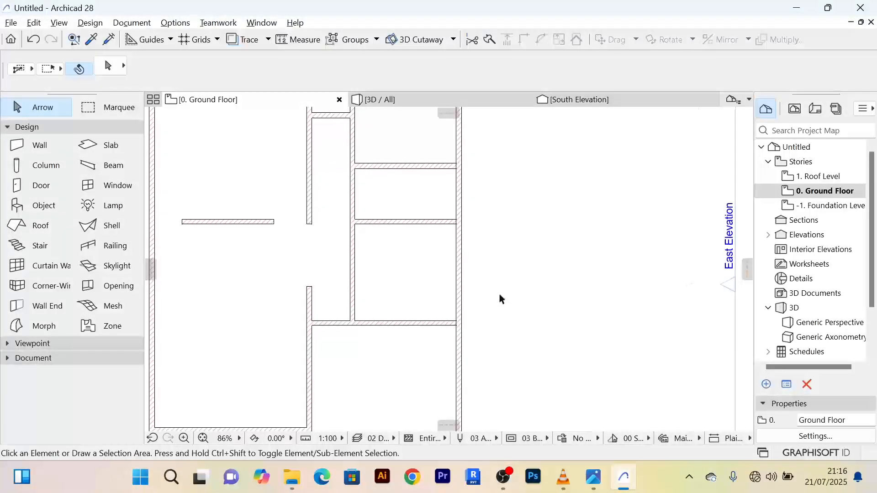
# Examine the overall room layout of the ground floor plan, including the east rooms and the west room
pyautogui.scroll(-5, 501, 298)
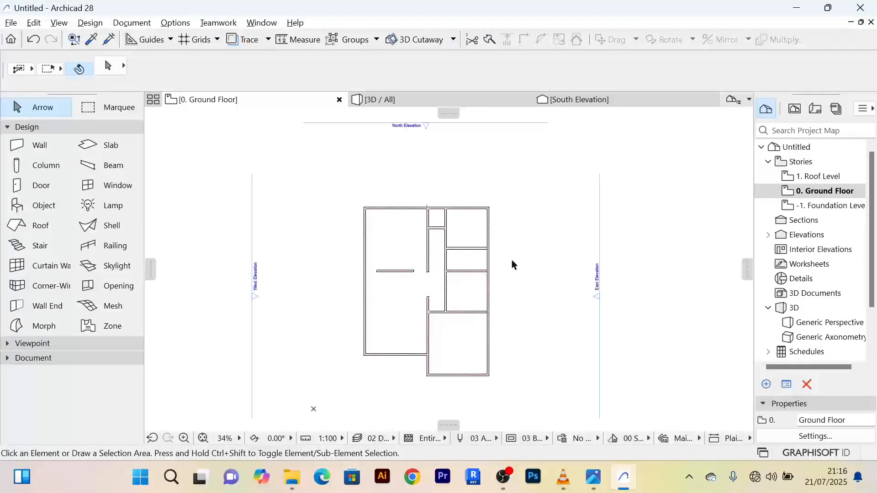
pyautogui.scroll(3, 528, 251)
pyautogui.middleClick(538, 194)
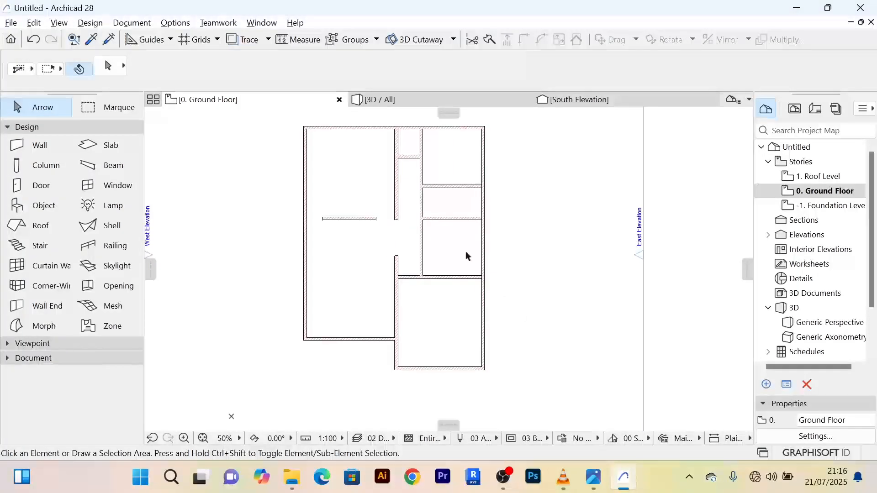
pyautogui.scroll(3, 471, 198)
pyautogui.scroll(-3, 433, 211)
pyautogui.scroll(4, 450, 226)
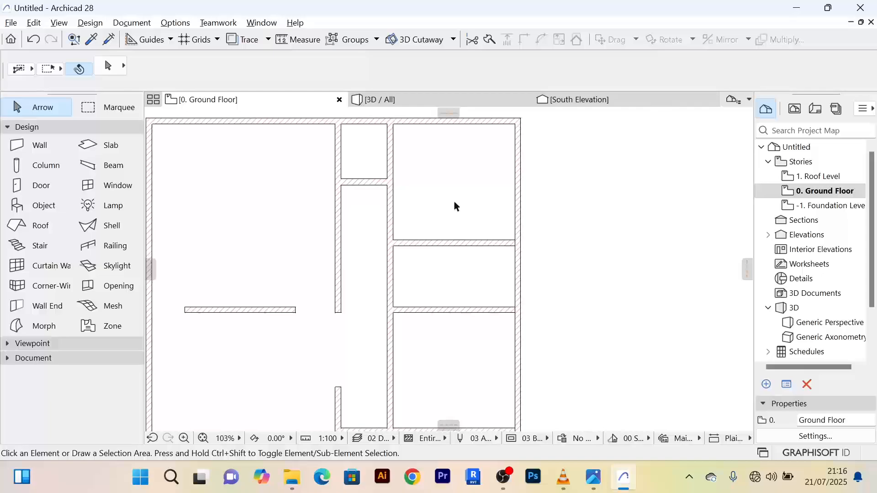
pyautogui.scroll(-3, 452, 201)
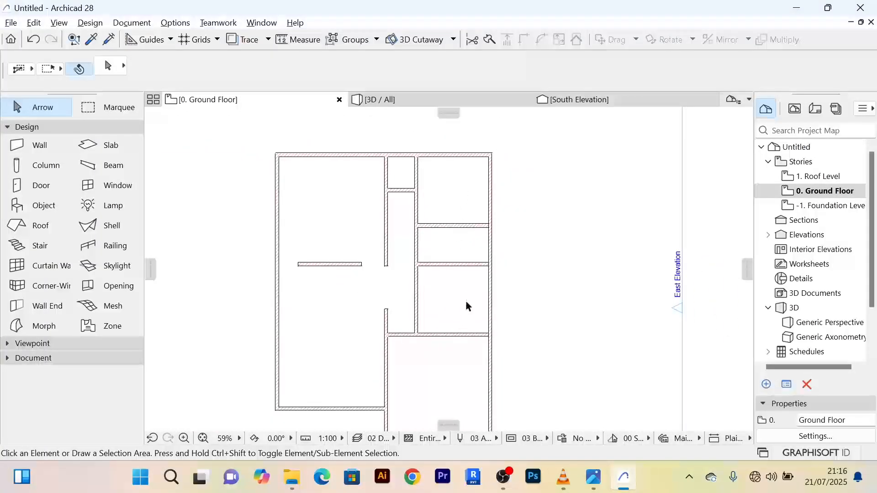
pyautogui.scroll(2, 360, 298)
pyautogui.scroll(-2, 360, 296)
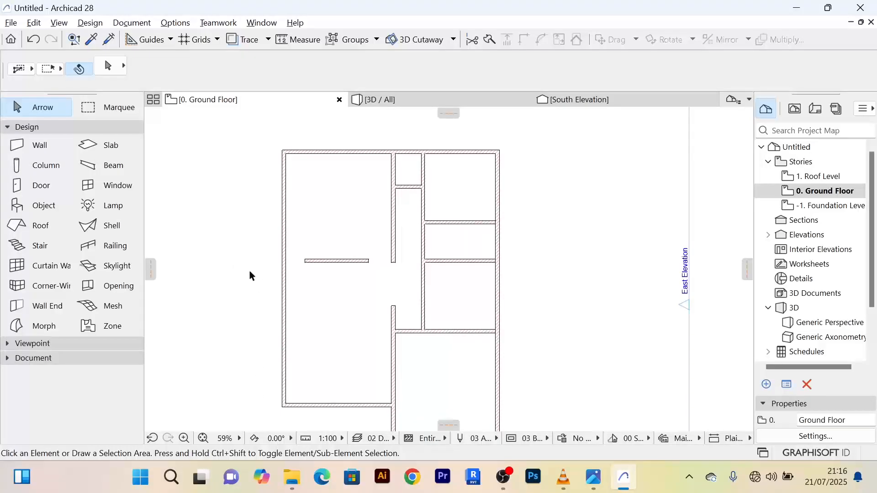
pyautogui.moveTo(262, 285); pyautogui.dragTo(269, 271, button='middle')
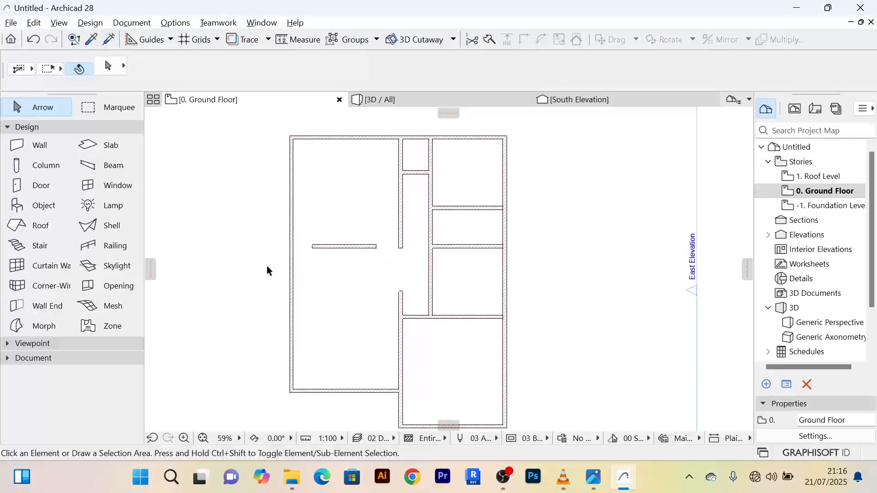
# Copy the freestanding partition in the west room about 4855 mm straight left, beyond the west exterior wall
pyautogui.scroll(5, 268, 271)
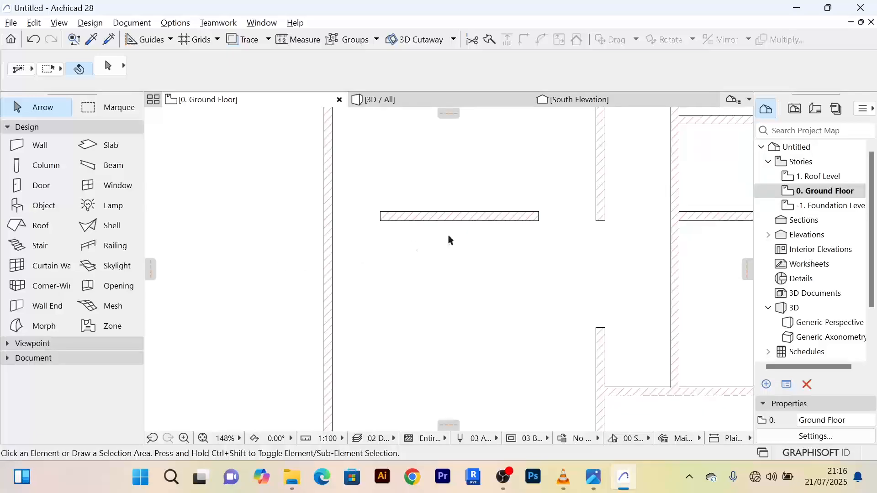
pyautogui.click(463, 220)
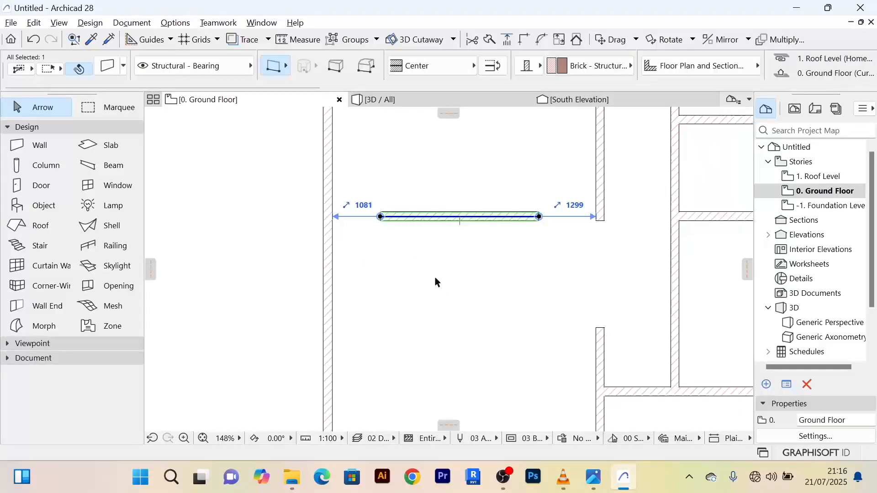
pyautogui.hotkey('ctrl', 'd')
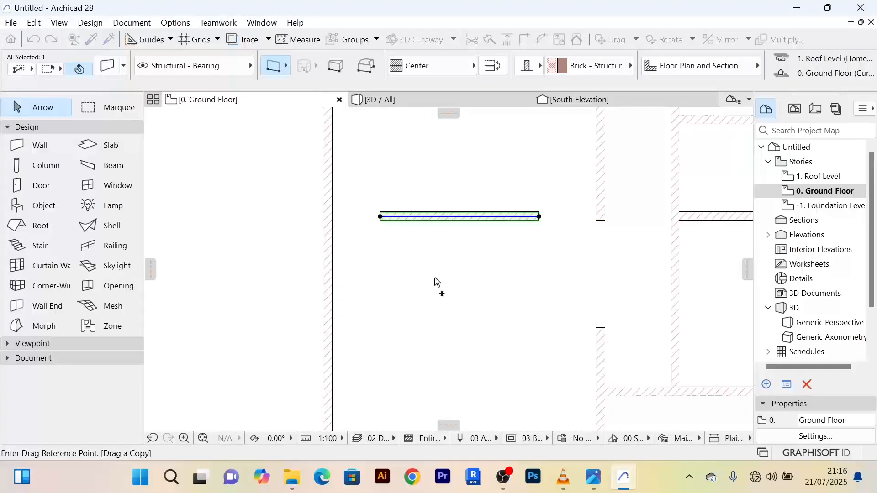
pyautogui.click(459, 221)
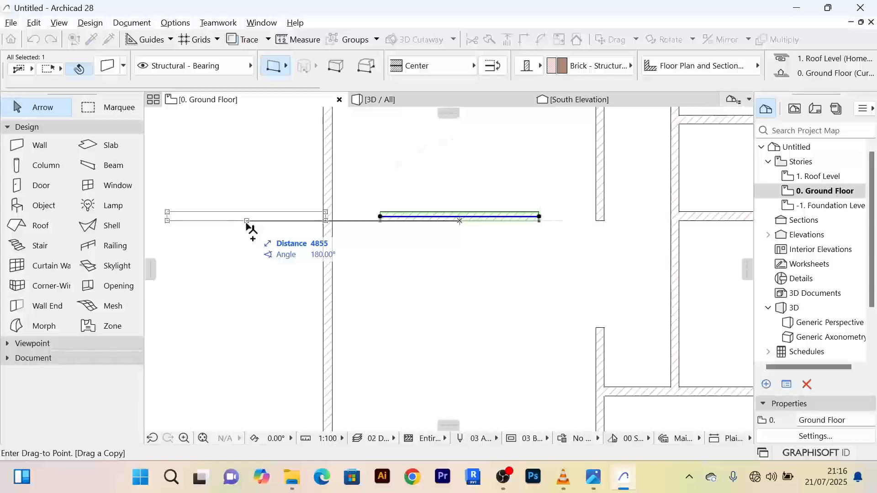
pyautogui.click(247, 222)
pyautogui.scroll(-3, 256, 282)
pyautogui.press('Escape')
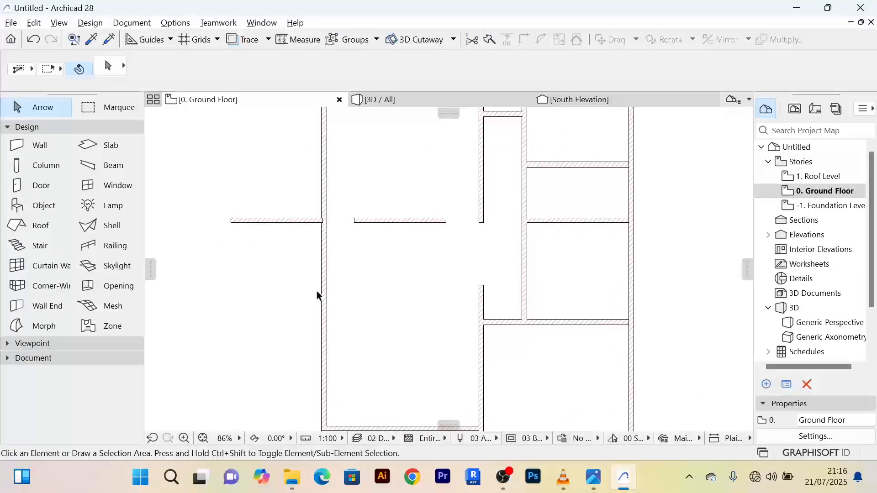
# Copy the west exterior wall 1800 mm straight outward to the west, across the copied partition
pyautogui.scroll(4, 321, 291)
pyautogui.click(286, 197)
pyautogui.moveTo(279, 226); pyautogui.dragTo(303, 291, button='middle')
pyautogui.press('Escape')
pyautogui.click(354, 307)
pyautogui.scroll(-3, 400, 314)
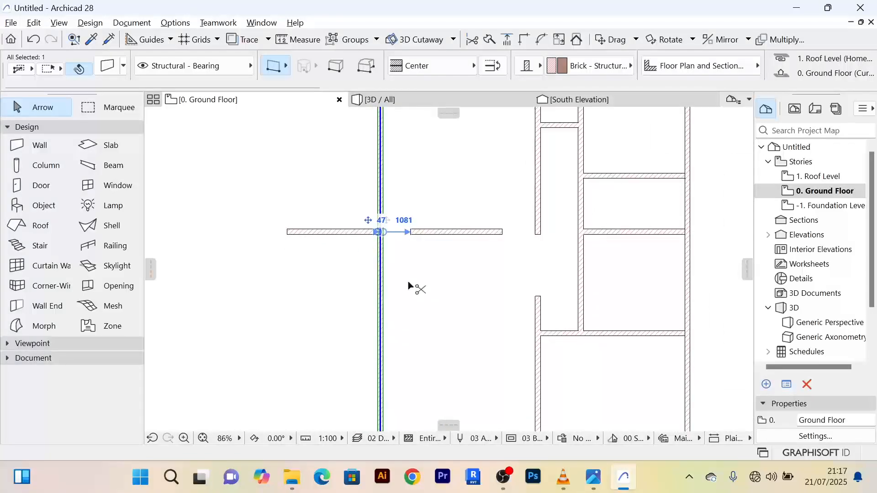
pyautogui.hotkey('ctrl', 'd')
pyautogui.click(381, 278)
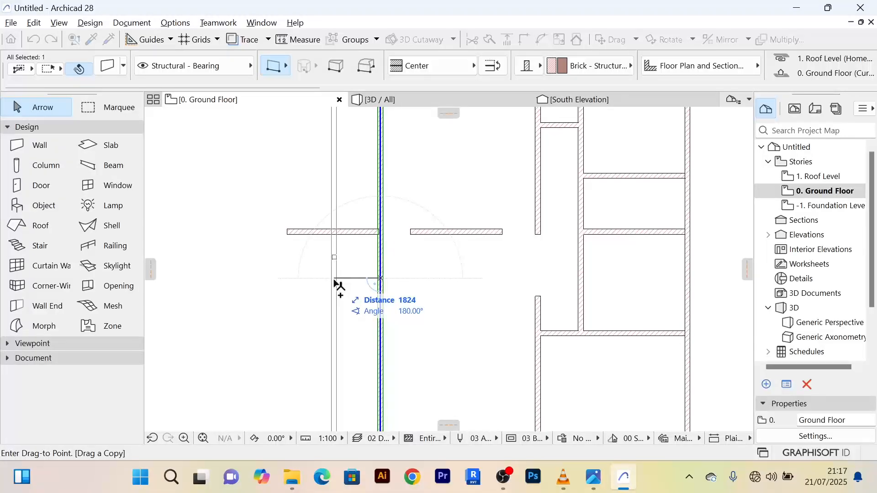
pyautogui.write('18')
pyautogui.press('Return')
pyautogui.scroll(5, 406, 271)
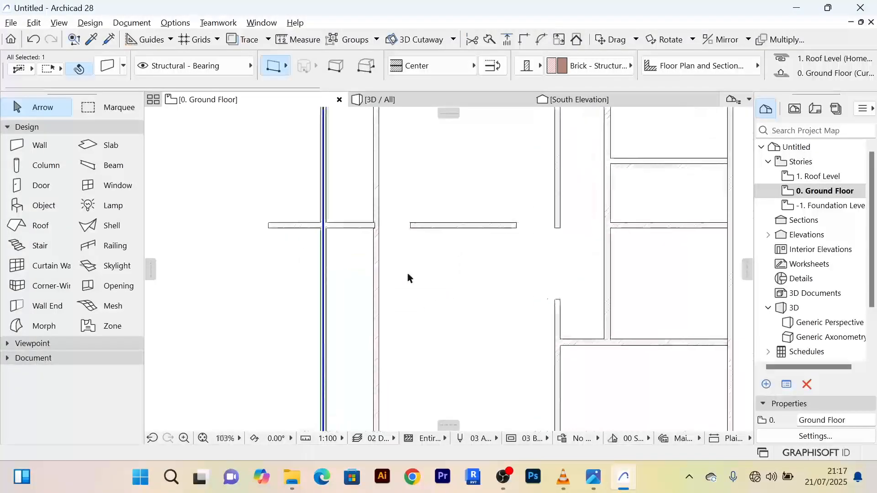
pyautogui.click(405, 275)
pyautogui.scroll(-1, 404, 275)
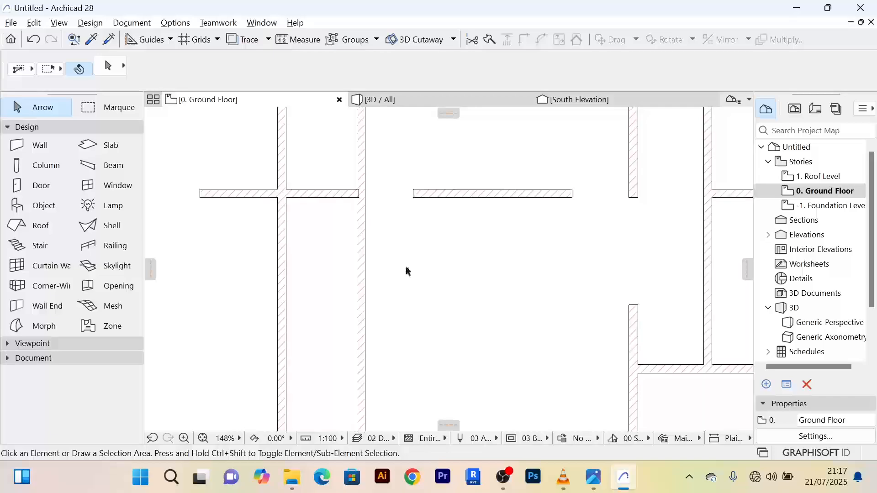
pyautogui.click(283, 280)
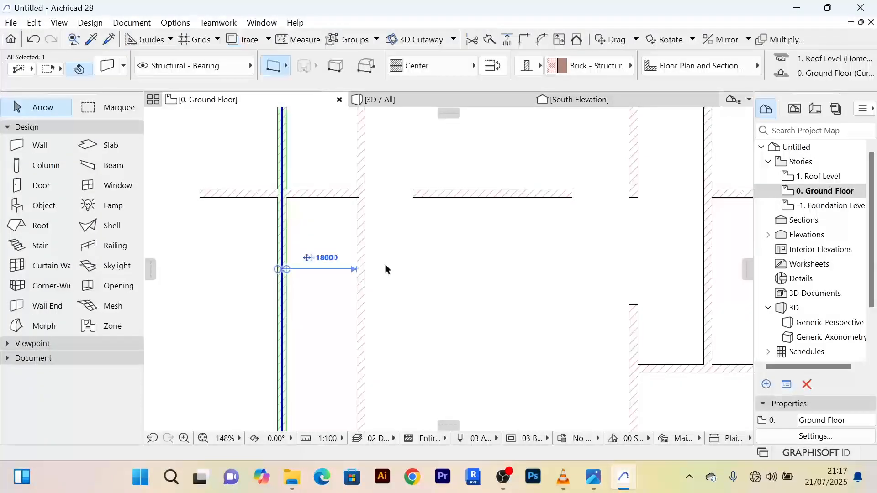
pyautogui.click(299, 235)
# Trim off the part of the copied partition that projects west beyond the new outer wall
pyautogui.scroll(-2, 314, 237)
pyautogui.moveTo(314, 237); pyautogui.dragTo(347, 223, button='middle')
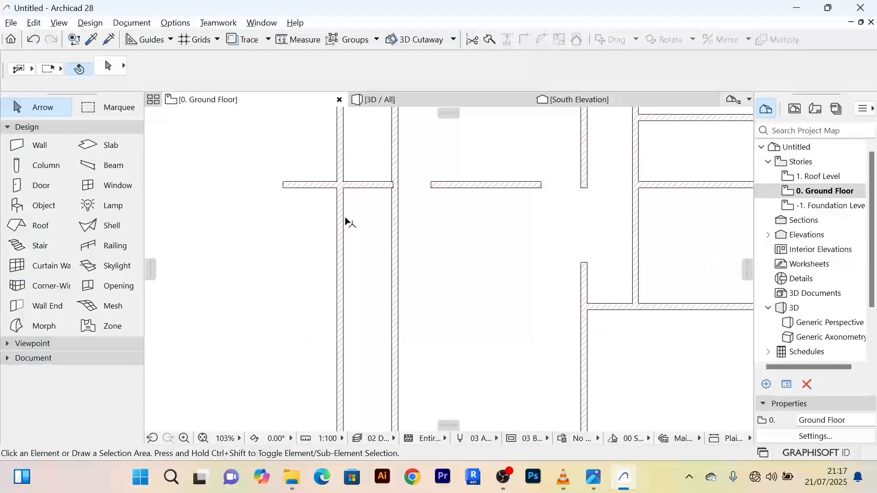
pyautogui.keyDown('ctrl'); pyautogui.click(319, 186); pyautogui.keyUp('ctrl')
pyautogui.scroll(-4, 448, 262)
pyautogui.moveTo(454, 280); pyautogui.dragTo(438, 293, button='middle')
pyautogui.scroll(6, 437, 293)
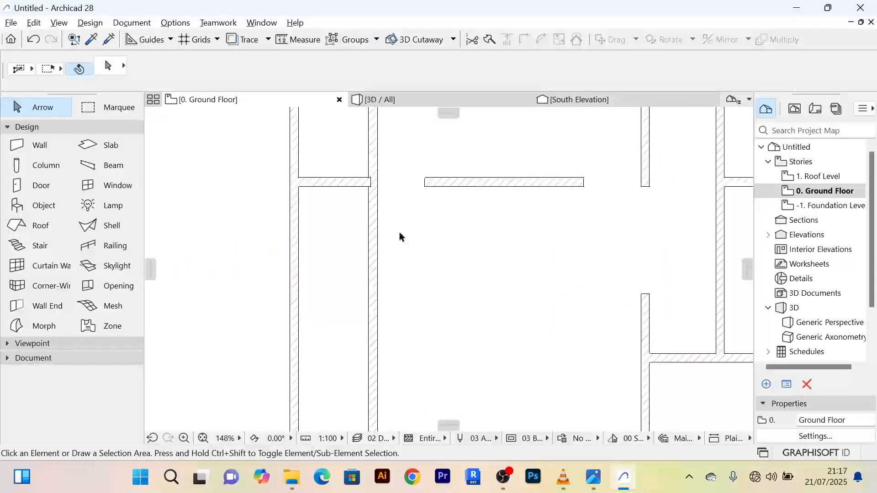
# Stretch the east end of the short cross wall horizontally to the inner face of the original west wall
pyautogui.click(359, 184)
pyautogui.scroll(8, 361, 188)
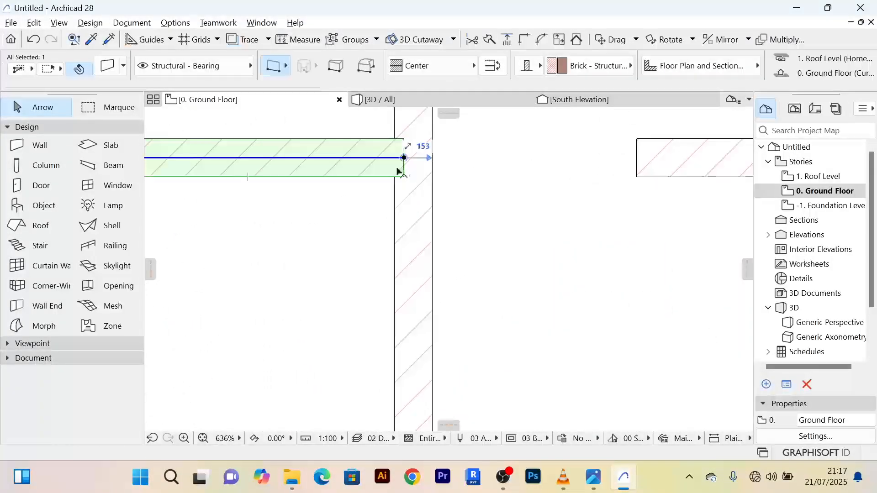
pyautogui.click(404, 158)
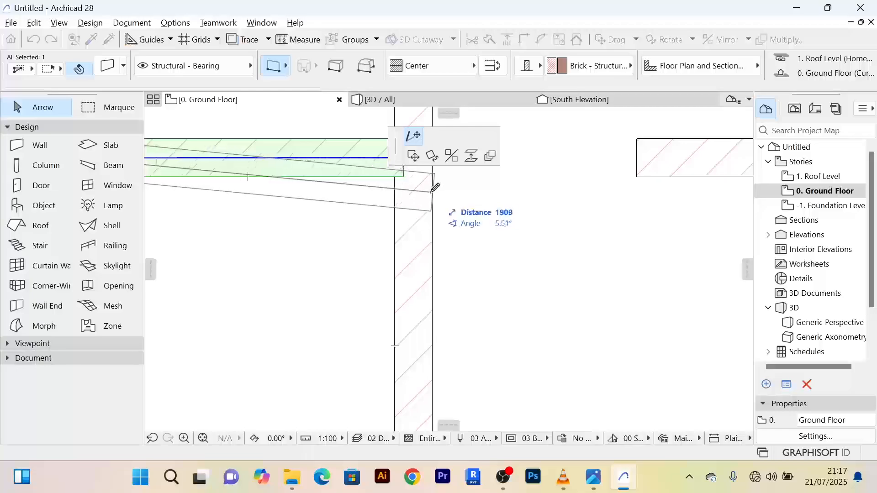
pyautogui.moveTo(434, 194); pyautogui.dragTo(428, 294, button='middle')
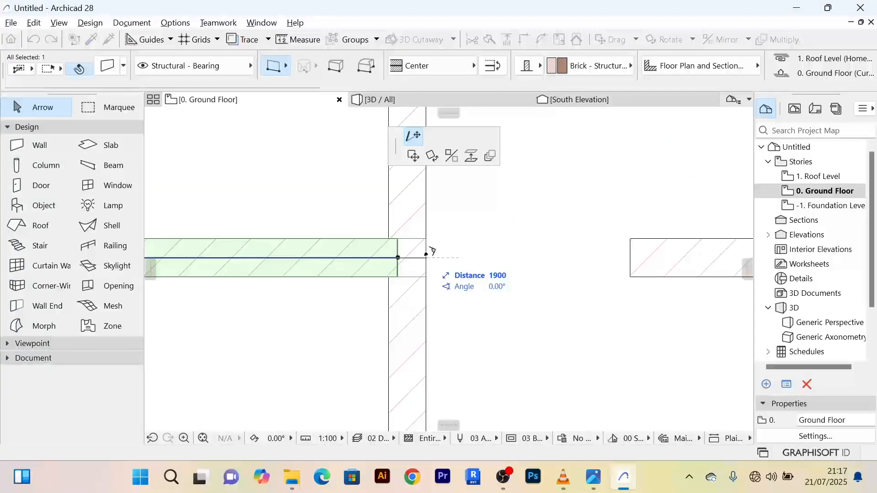
pyautogui.click(426, 258)
pyautogui.scroll(-8, 476, 300)
pyautogui.click(483, 313)
pyautogui.scroll(-4, 483, 313)
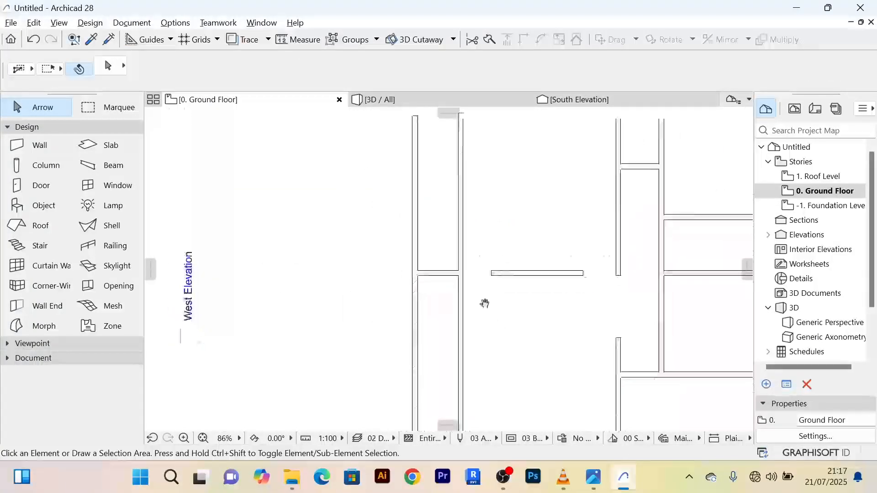
# Copy the short cross wall between the two west walls 1500 mm straight down
pyautogui.scroll(-3, 470, 296)
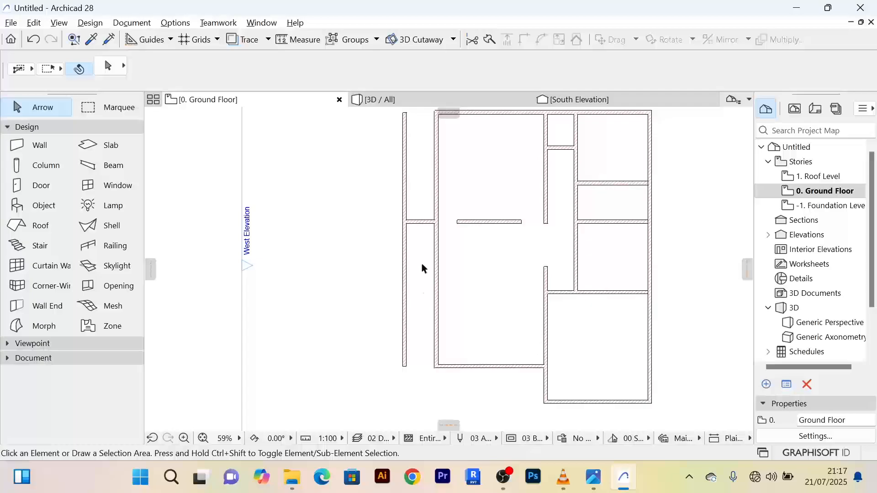
pyautogui.scroll(4, 429, 229)
pyautogui.click(424, 223)
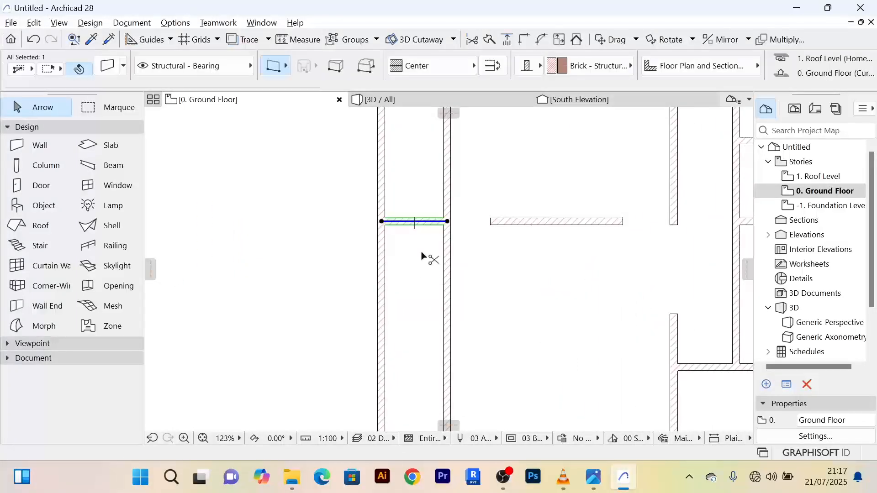
pyautogui.hotkey('ctrl', 'd')
pyautogui.click(422, 221)
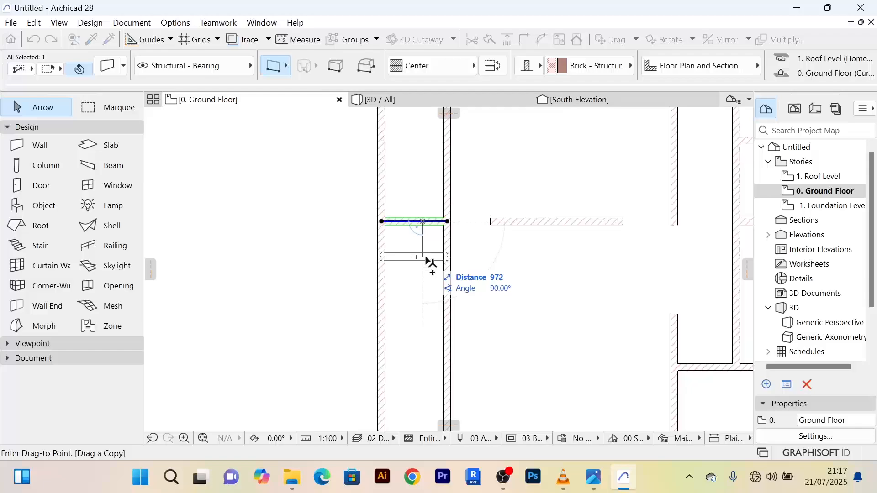
pyautogui.write('1500')
pyautogui.press('Return')
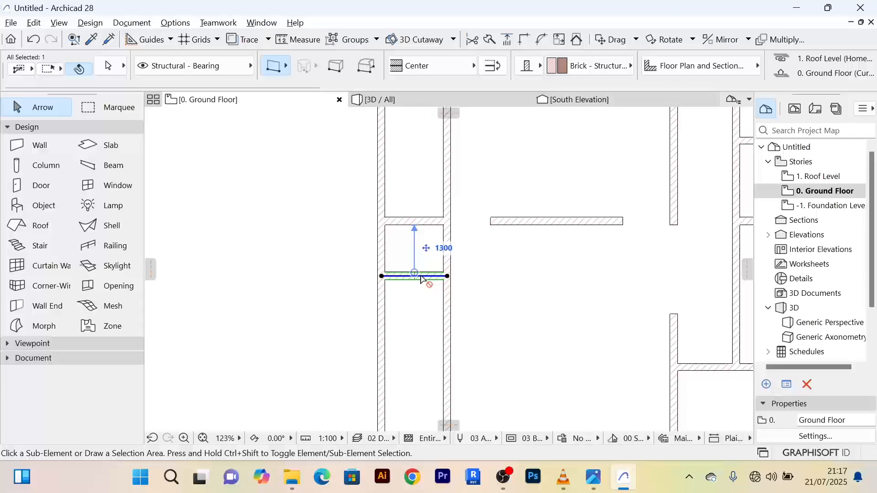
# Copy the second cross wall 1500 mm straight down to form another compartment in the west strip
pyautogui.hotkey('ctrl', 'd')
pyautogui.click(420, 274)
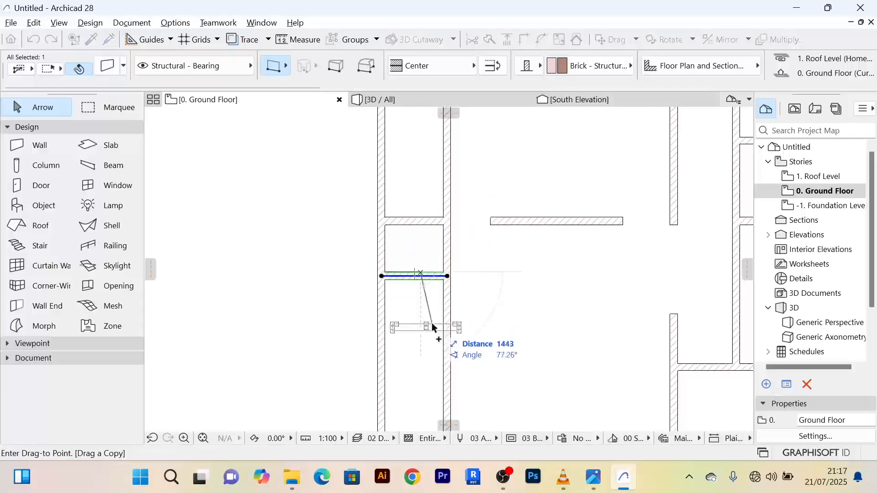
pyautogui.write('1500')
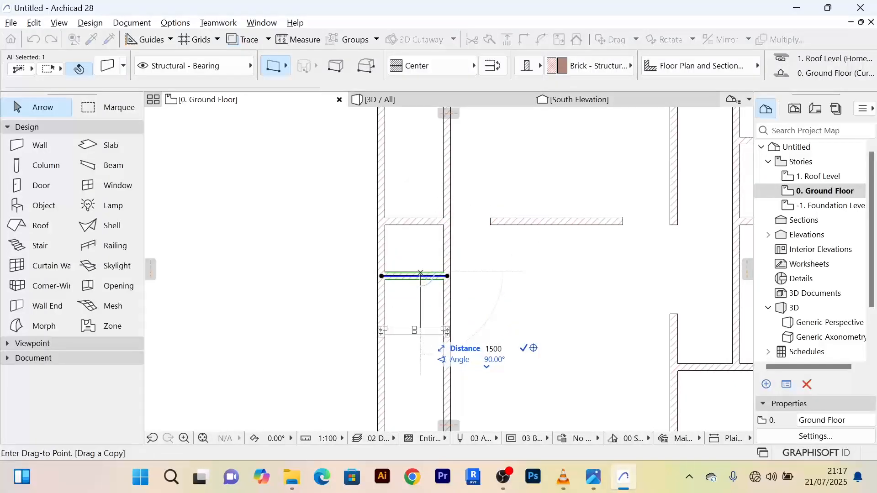
pyautogui.press('Return')
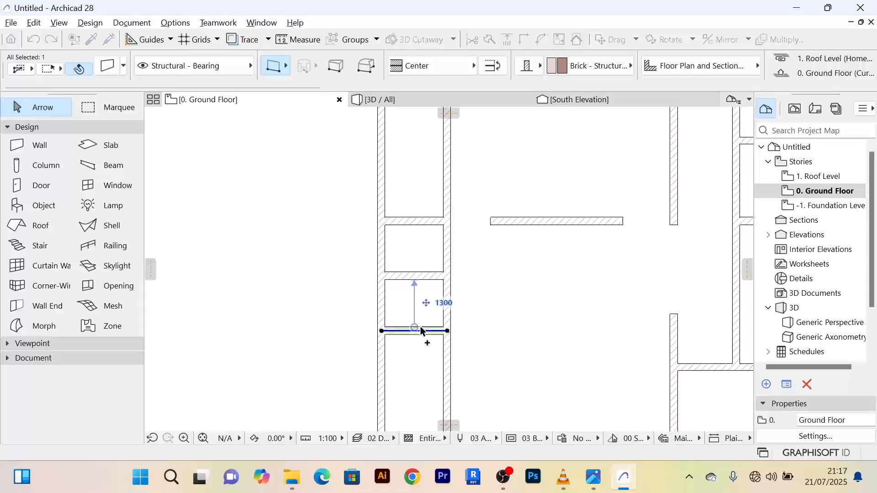
# Set the clear distance between the lowest cross wall and the one above it to 1500 mm
pyautogui.click(446, 302)
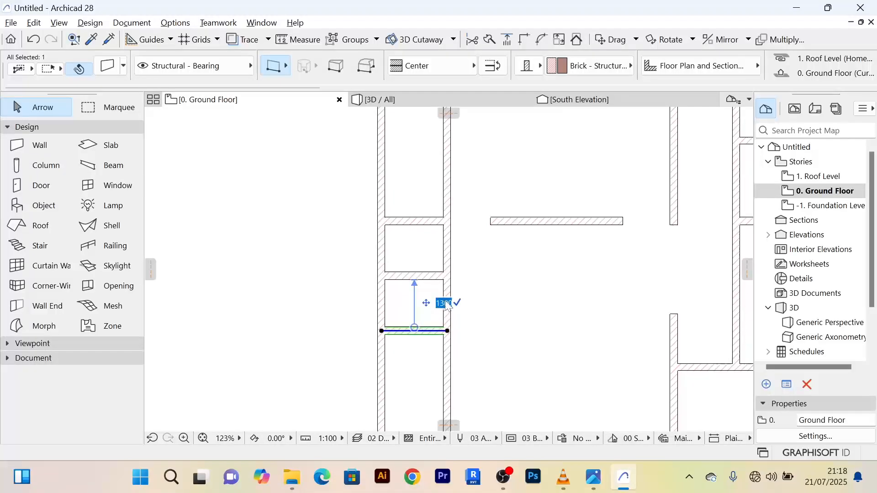
pyautogui.write('1500')
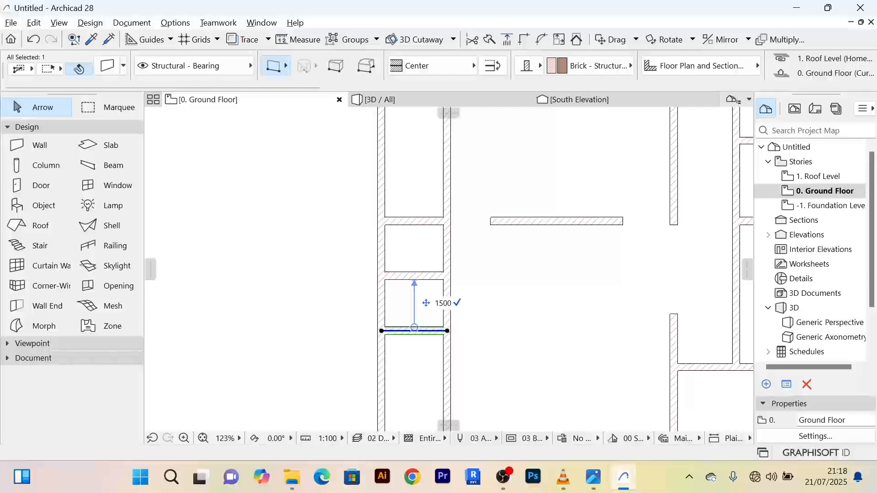
pyautogui.press('Return')
pyautogui.scroll(-3, 485, 316)
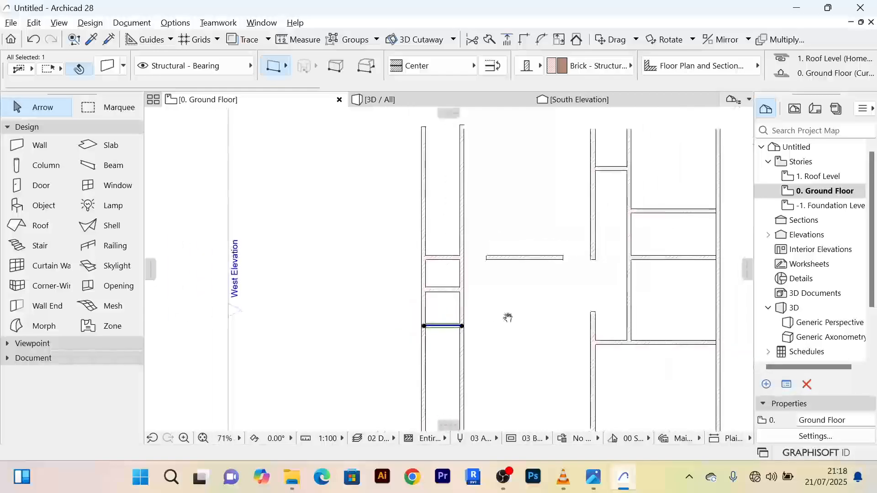
pyautogui.click(496, 288)
# Intersect the outer west wall with the lowest cross wall to form a corner, cutting off the excess below
pyautogui.scroll(4, 495, 289)
pyautogui.scroll(-3, 494, 287)
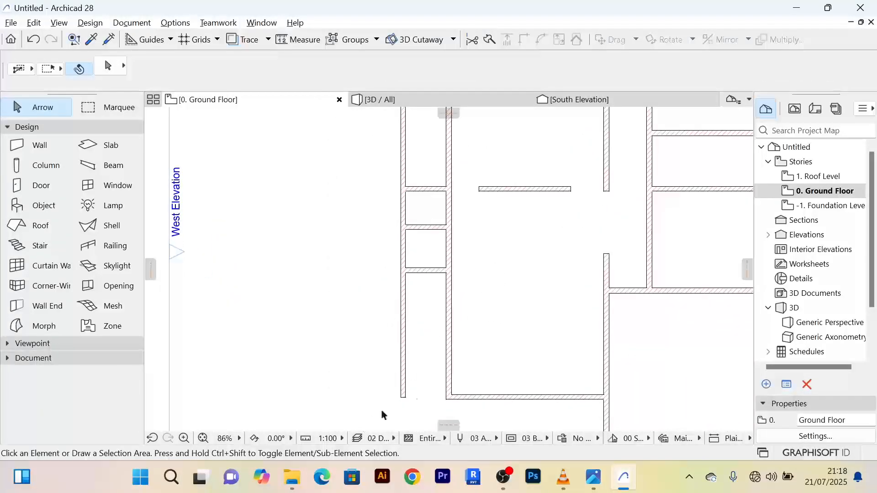
pyautogui.scroll(3, 418, 367)
pyautogui.click(383, 216)
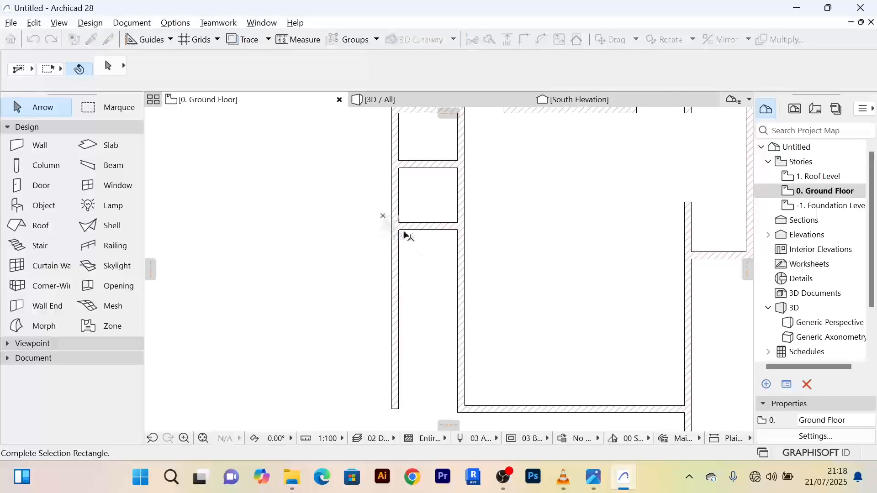
pyautogui.click(416, 249)
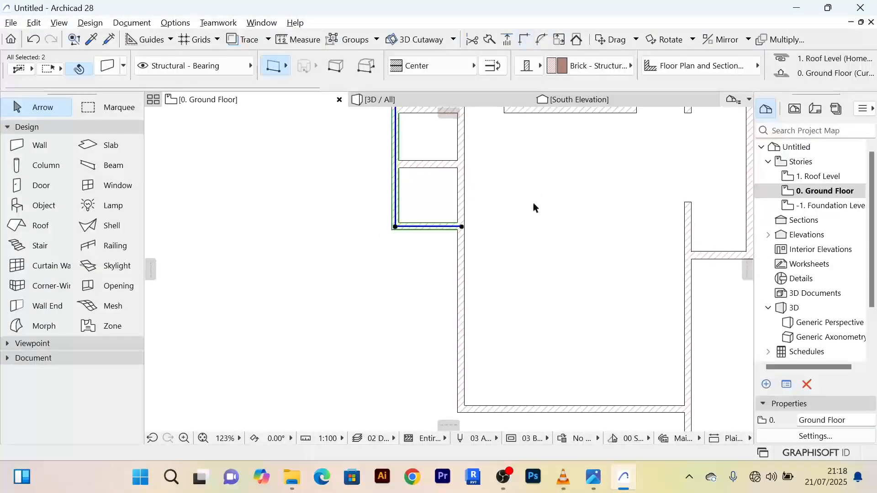
# Try to intersect the outer west wall with the uppermost cross wall of the west strip to form a corner
pyautogui.press('Escape')
pyautogui.scroll(-4, 533, 202)
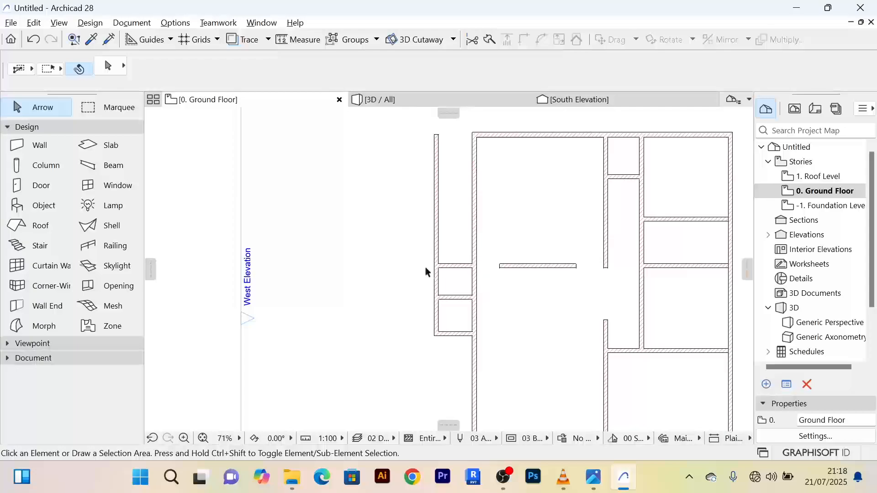
pyautogui.click(420, 258)
pyautogui.click(451, 277)
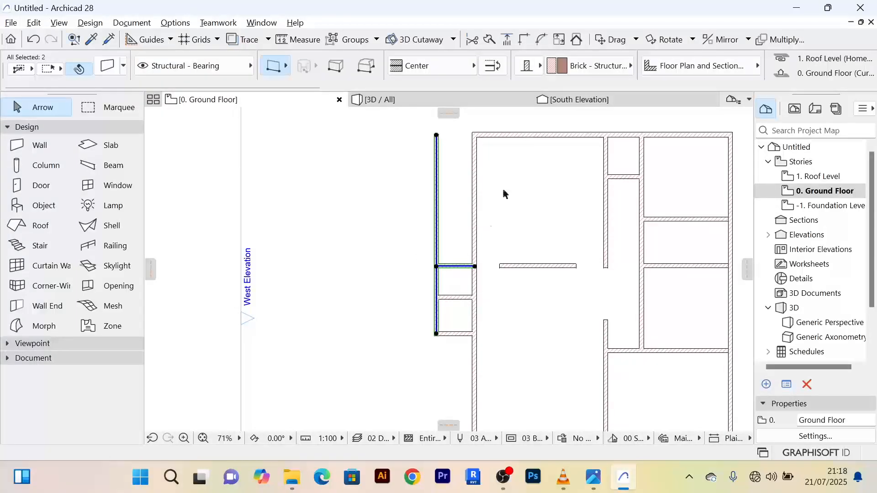
pyautogui.click(526, 41)
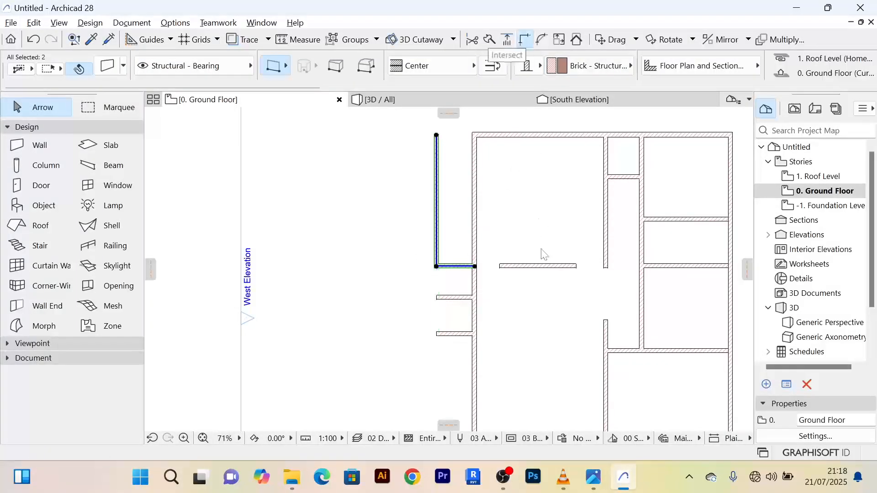
pyautogui.hotkey('ctrl', 'z')
# Trim off the part of the outer west wall that extends above the uppermost cross wall of the west strip
pyautogui.click(524, 301)
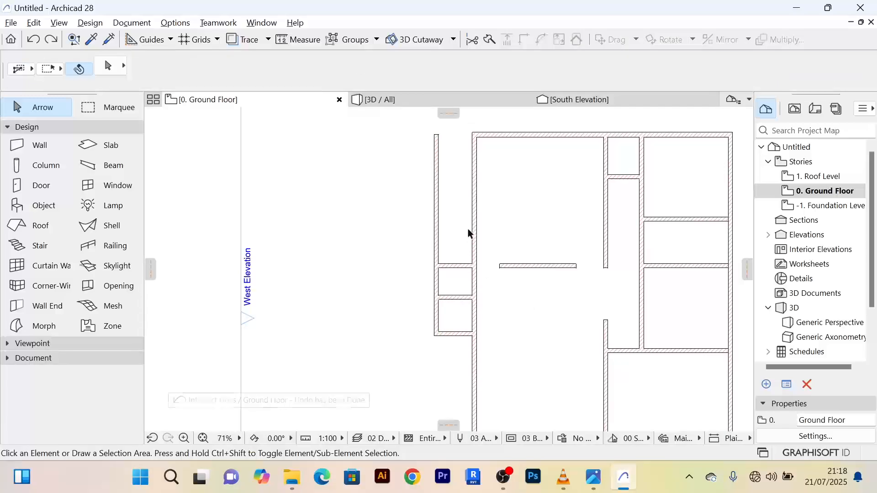
pyautogui.keyDown('ctrl'); pyautogui.click(442, 215); pyautogui.keyUp('ctrl')
pyautogui.scroll(-3, 505, 343)
pyautogui.scroll(4, 478, 277)
pyautogui.scroll(2, 482, 273)
# Extend the middle cross wall of the west strip eastward with Adjust, ending in line with the west end of the freestanding interior wall
pyautogui.moveTo(482, 273); pyautogui.dragTo(487, 314, button='middle')
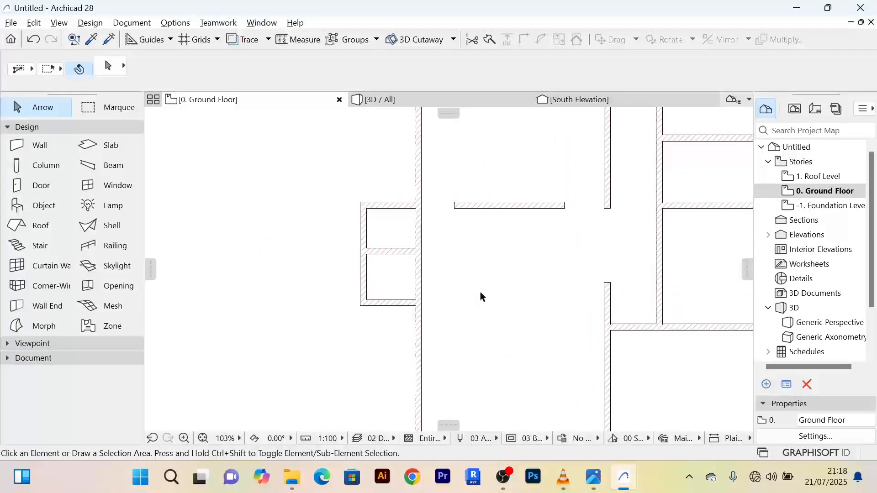
pyautogui.scroll(1, 478, 289)
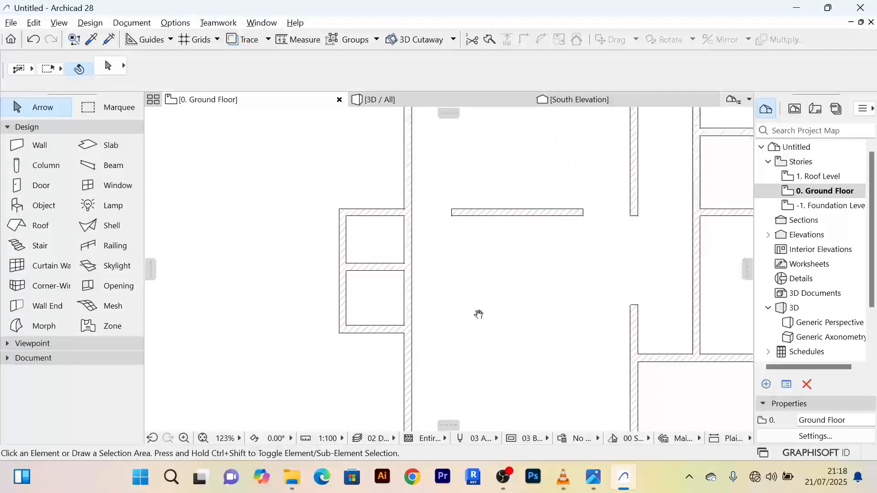
pyautogui.click(391, 269)
pyautogui.scroll(4, 427, 274)
pyautogui.moveTo(425, 273); pyautogui.dragTo(387, 316, button='middle')
pyautogui.scroll(2, 408, 289)
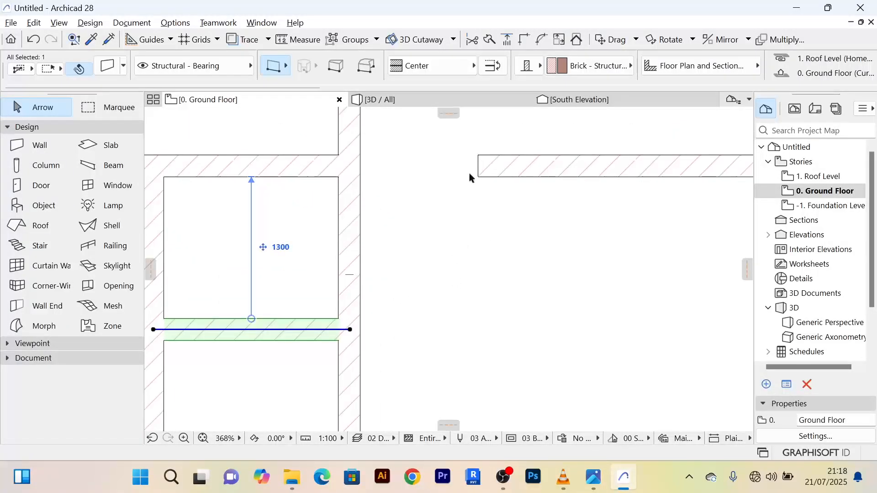
pyautogui.click(509, 40)
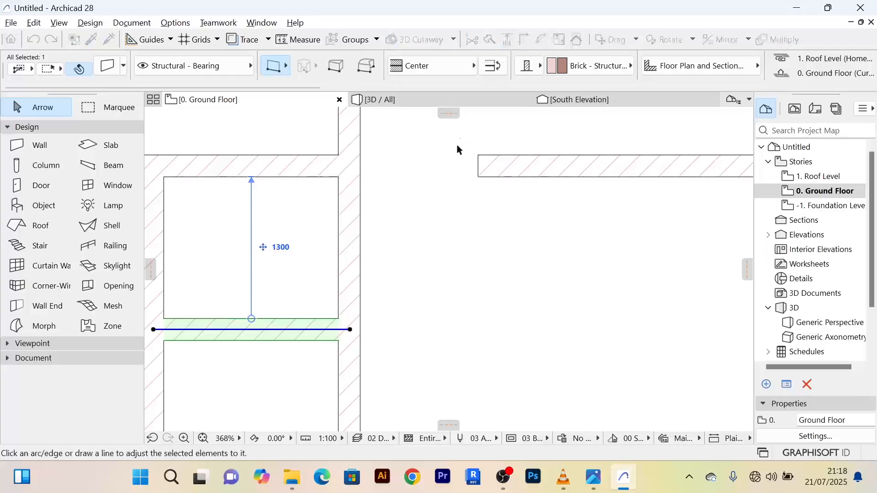
pyautogui.click(478, 167)
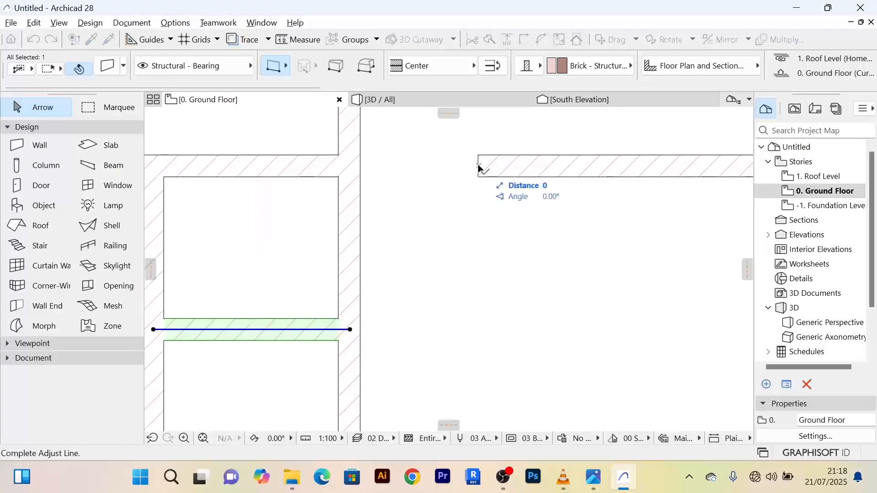
pyautogui.click(479, 235)
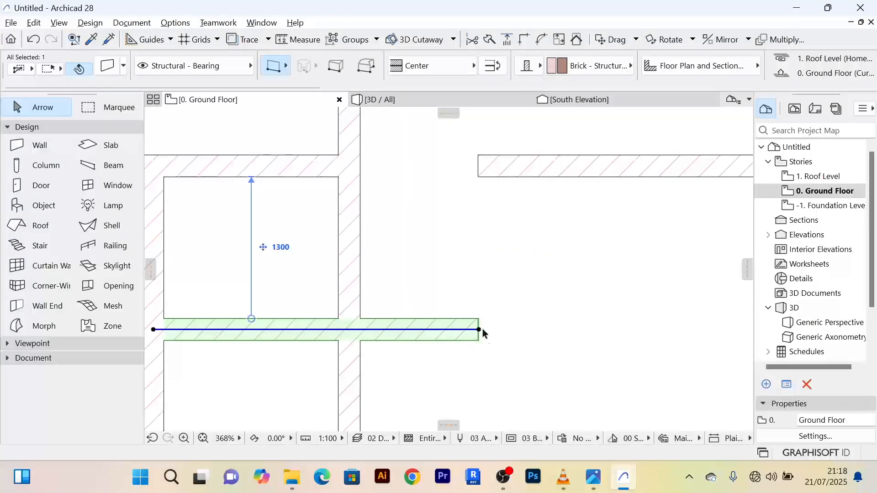
pyautogui.scroll(-4, 528, 301)
pyautogui.click(515, 307)
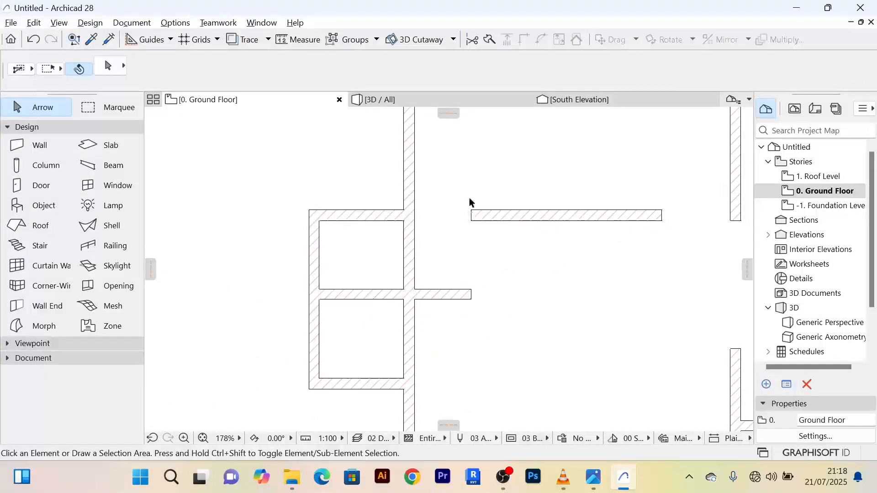
# Trim away the original west exterior wall segment between the upper and middle cross walls, opening the upper compartment to the interior
pyautogui.scroll(-3, 485, 293)
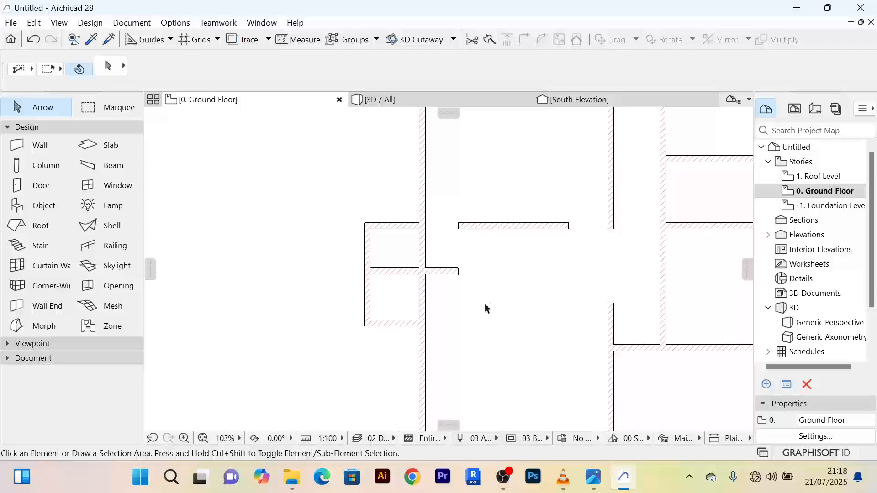
pyautogui.scroll(2, 465, 191)
pyautogui.scroll(-2, 465, 191)
pyautogui.scroll(3, 427, 257)
pyautogui.scroll(-1, 429, 260)
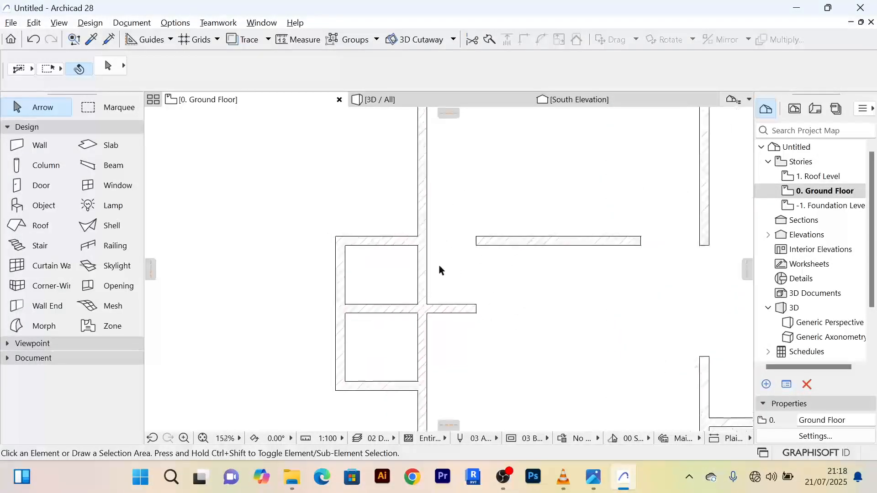
pyautogui.keyDown('ctrl'); pyautogui.click(415, 257); pyautogui.keyUp('ctrl')
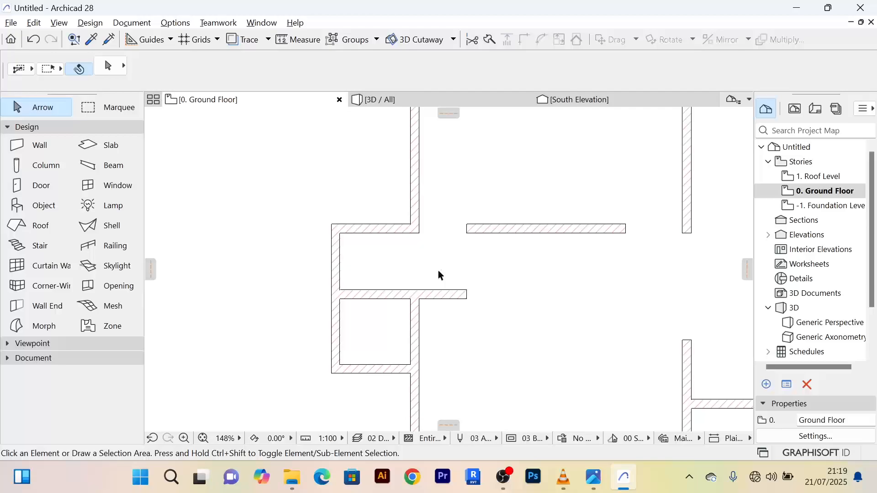
pyautogui.moveTo(438, 270); pyautogui.dragTo(430, 259, button='middle')
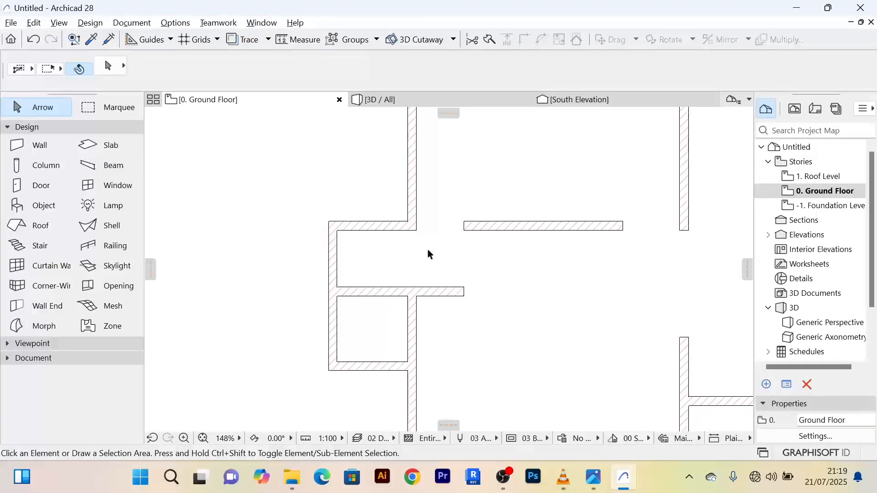
# Examine the opened upper compartment and the closed lower compartment of the west strip
pyautogui.scroll(-2, 441, 257)
pyautogui.scroll(5, 486, 269)
pyautogui.scroll(-6, 314, 276)
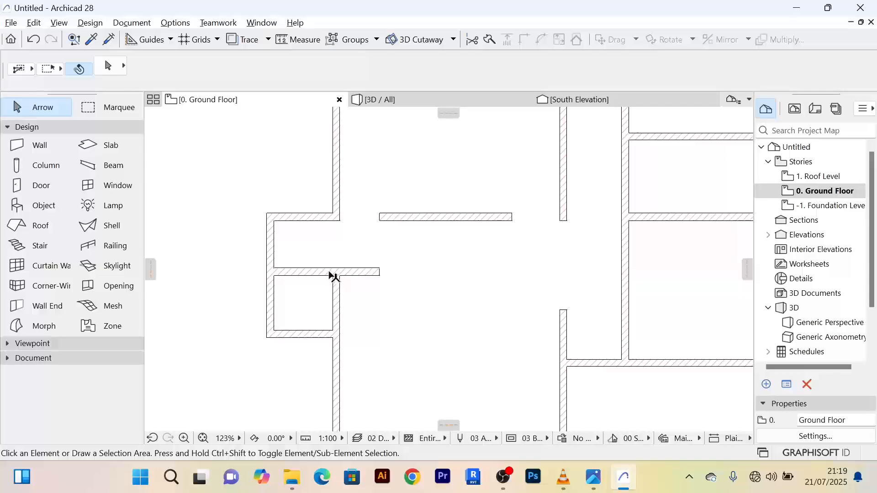
pyautogui.scroll(5, 312, 257)
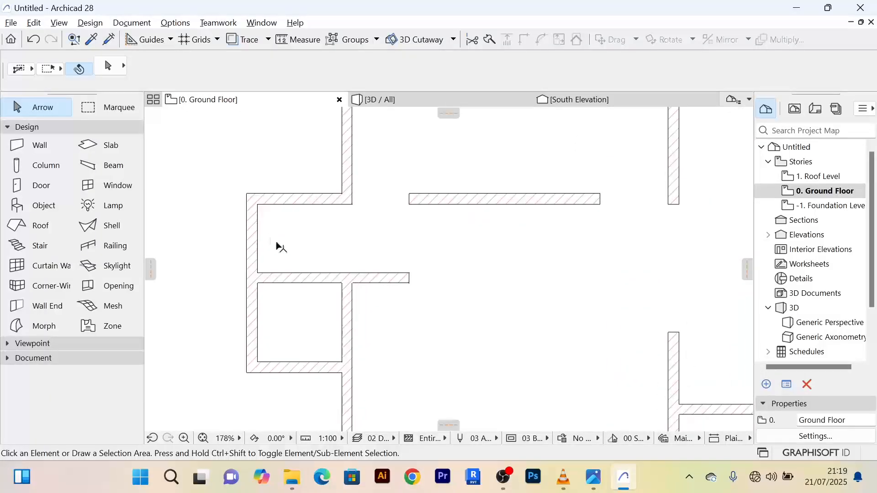
pyautogui.moveTo(279, 242); pyautogui.dragTo(298, 265, button='middle')
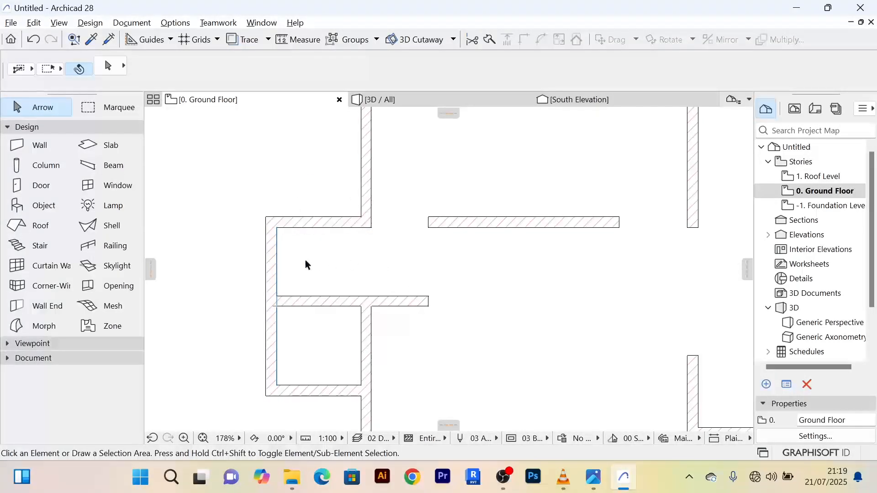
pyautogui.scroll(1, 293, 261)
pyautogui.scroll(-1, 293, 261)
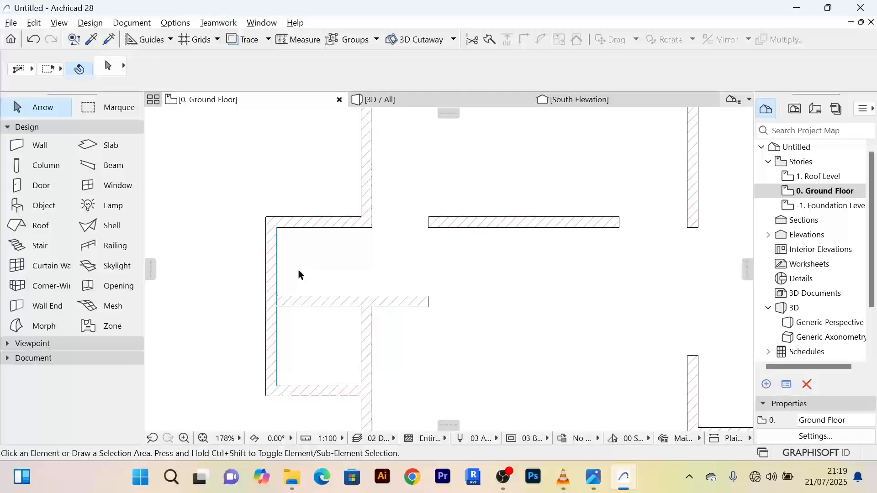
pyautogui.scroll(-2, 359, 270)
pyautogui.click(432, 273)
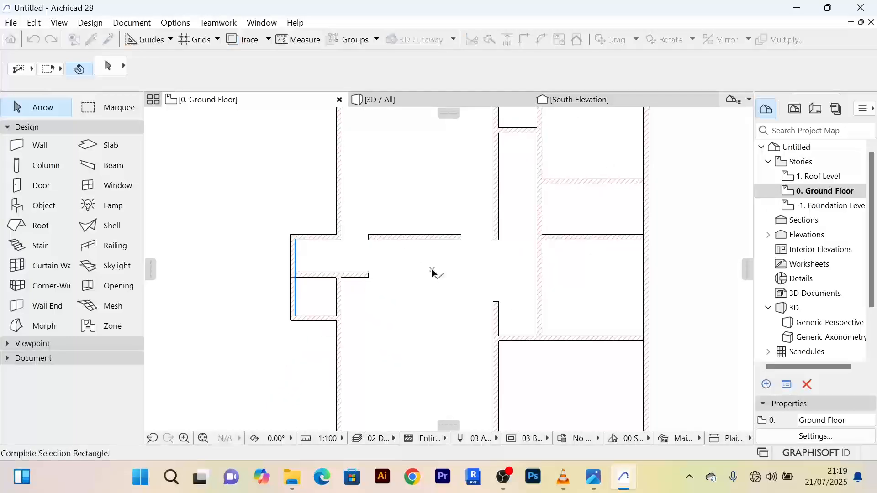
pyautogui.rightClick(408, 273)
pyautogui.click(443, 327)
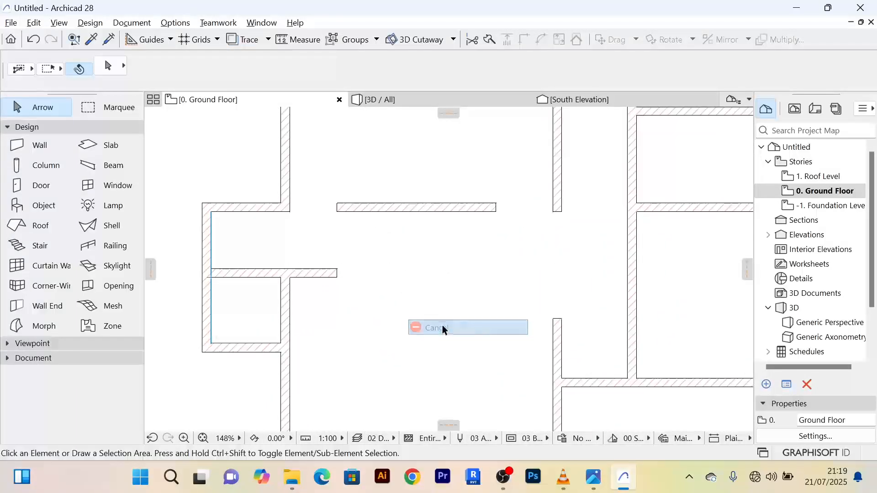
# Review the whole ground floor wall layout, from the west compartments and central space to the corridor and east rooms
pyautogui.scroll(-3, 439, 322)
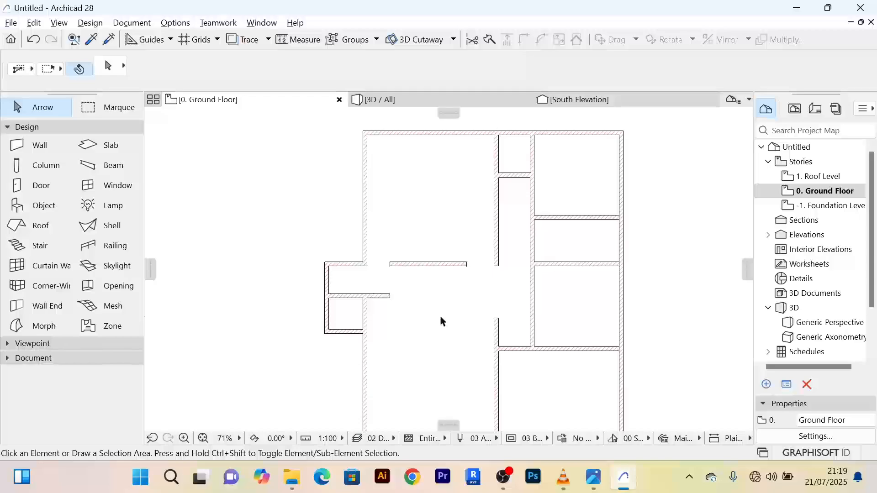
pyautogui.scroll(1, 441, 316)
pyautogui.scroll(-4, 440, 313)
pyautogui.moveTo(442, 310); pyautogui.dragTo(435, 294, button='middle')
pyautogui.scroll(3, 410, 289)
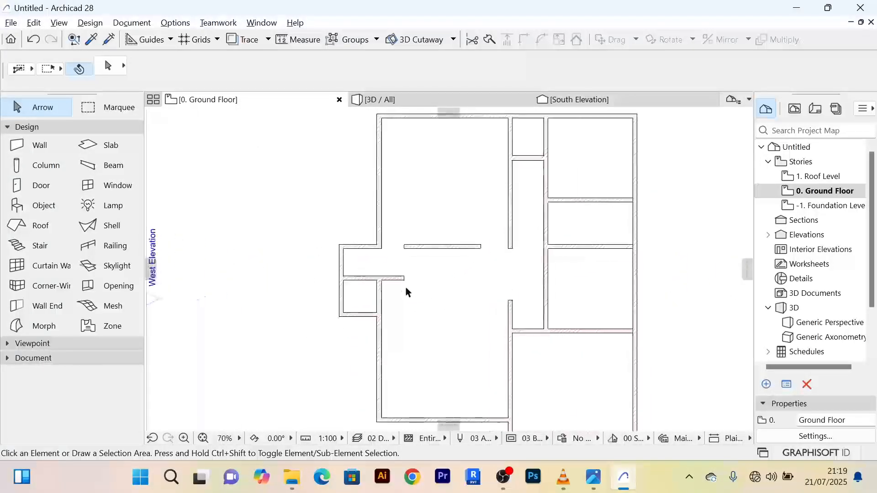
pyautogui.scroll(2, 410, 294)
pyautogui.scroll(-2, 440, 285)
pyautogui.moveTo(442, 283); pyautogui.dragTo(426, 275, button='middle')
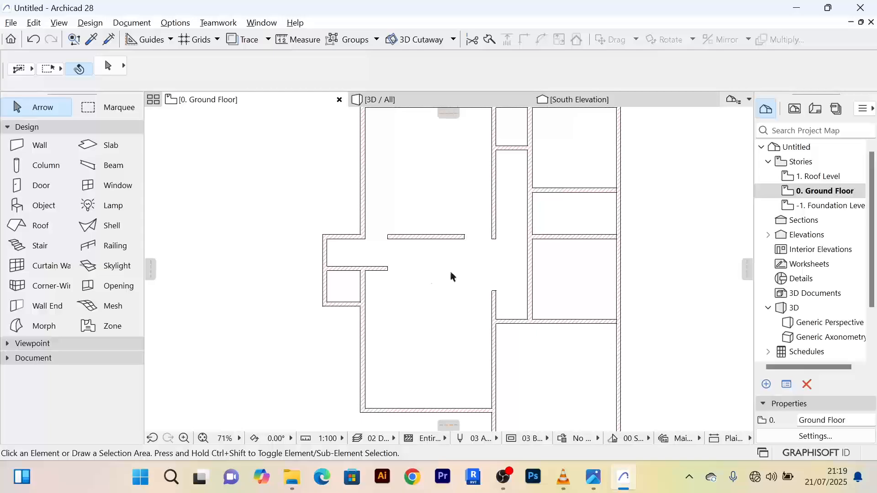
pyautogui.moveTo(587, 224); pyautogui.dragTo(581, 240, button='middle')
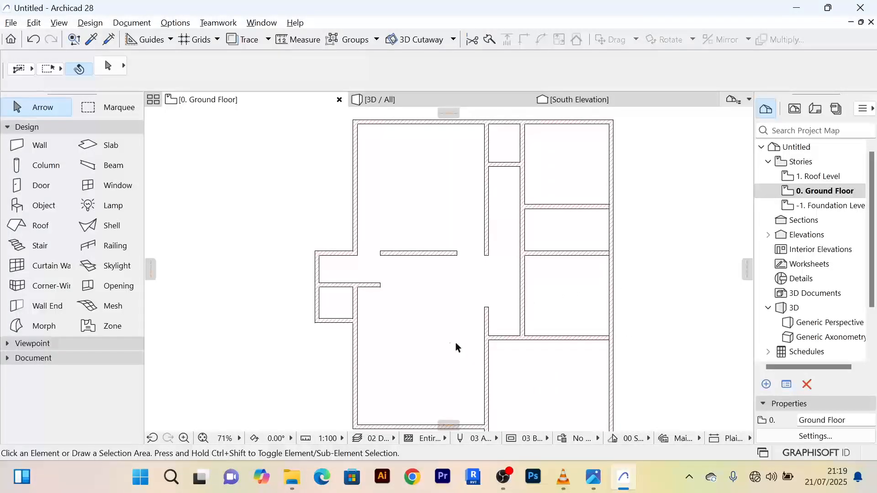
pyautogui.scroll(-2, 446, 344)
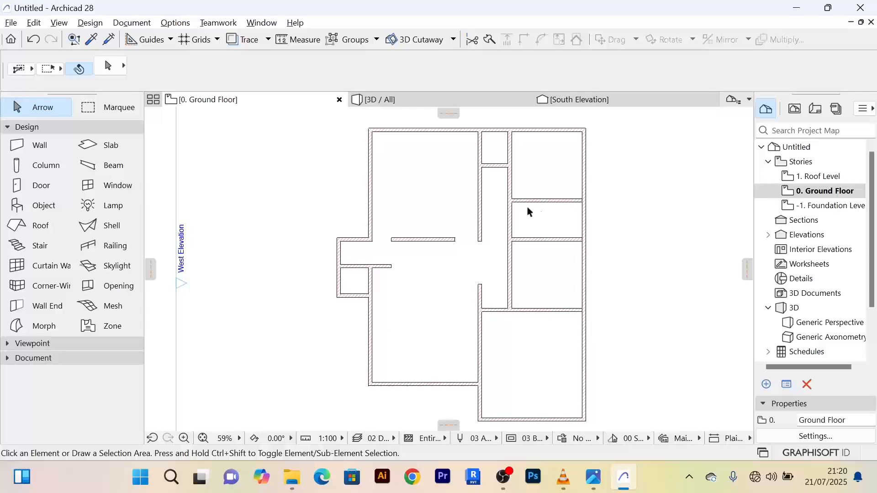
pyautogui.scroll(3, 365, 269)
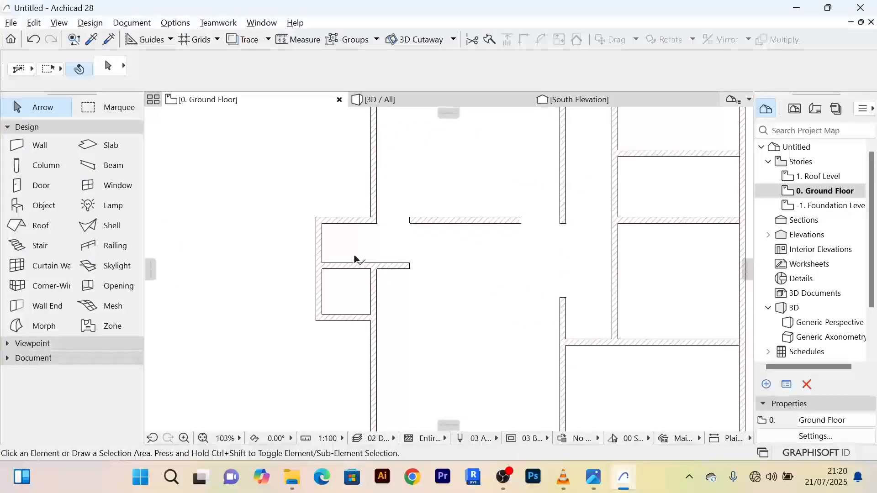
pyautogui.scroll(-1, 349, 280)
pyautogui.scroll(-1, 345, 290)
pyautogui.scroll(2, 347, 290)
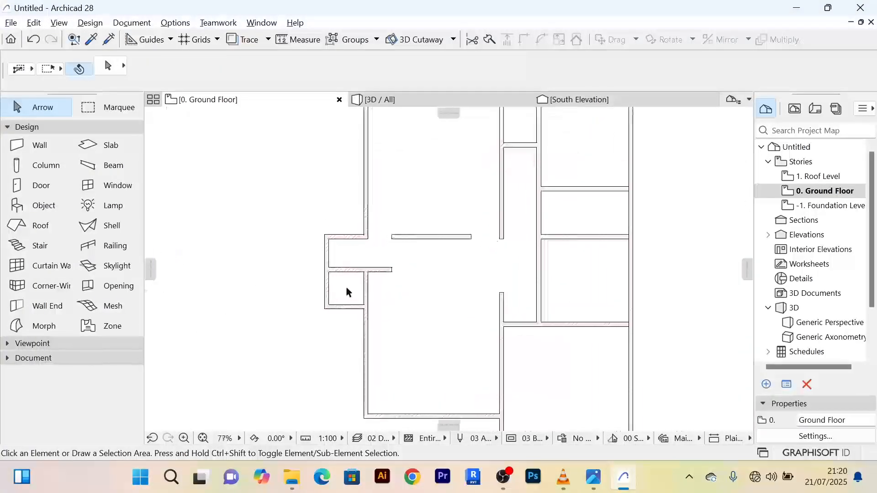
pyautogui.scroll(-2, 347, 292)
pyautogui.scroll(3, 348, 292)
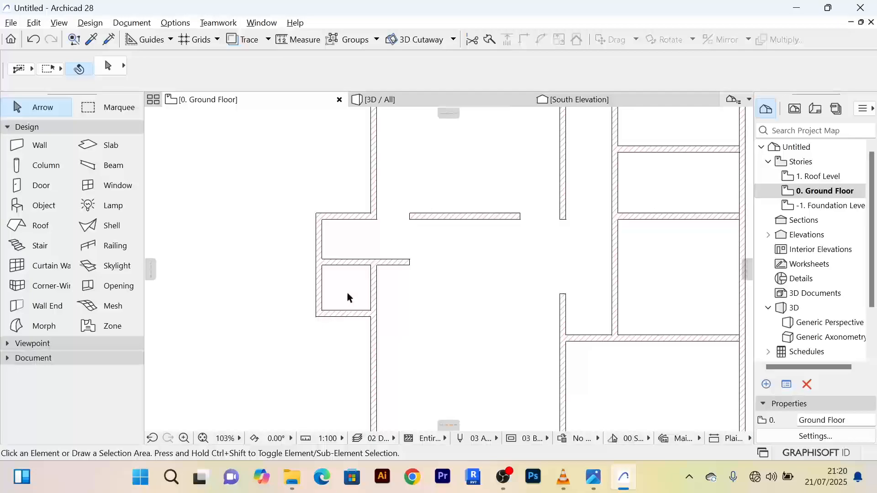
pyautogui.scroll(-3, 427, 291)
pyautogui.moveTo(427, 292); pyautogui.dragTo(411, 287, button='middle')
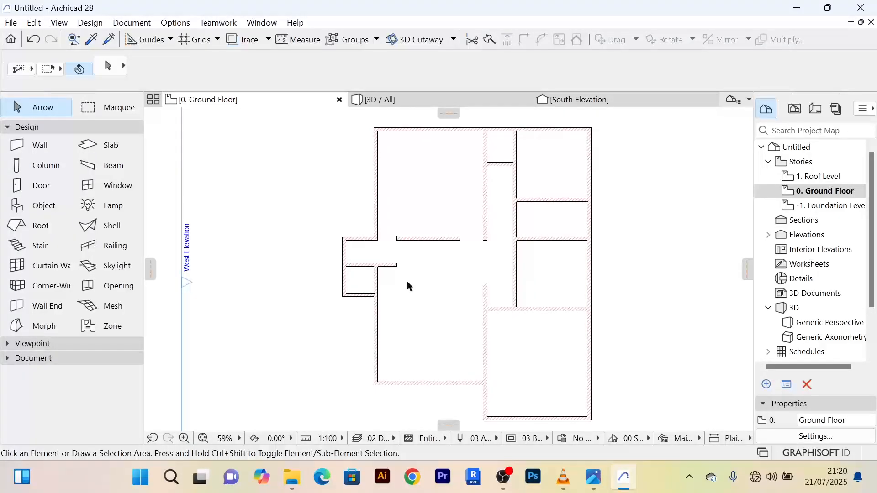
pyautogui.scroll(3, 419, 269)
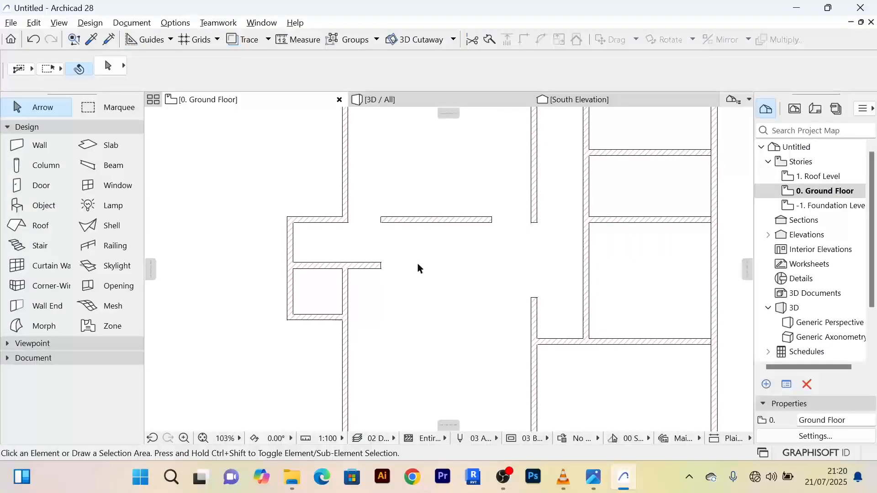
pyautogui.scroll(-4, 418, 269)
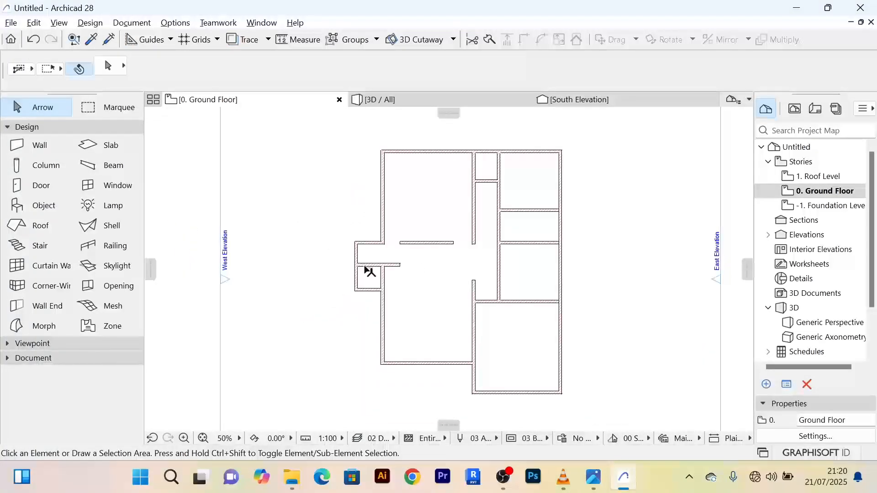
pyautogui.scroll(3, 431, 292)
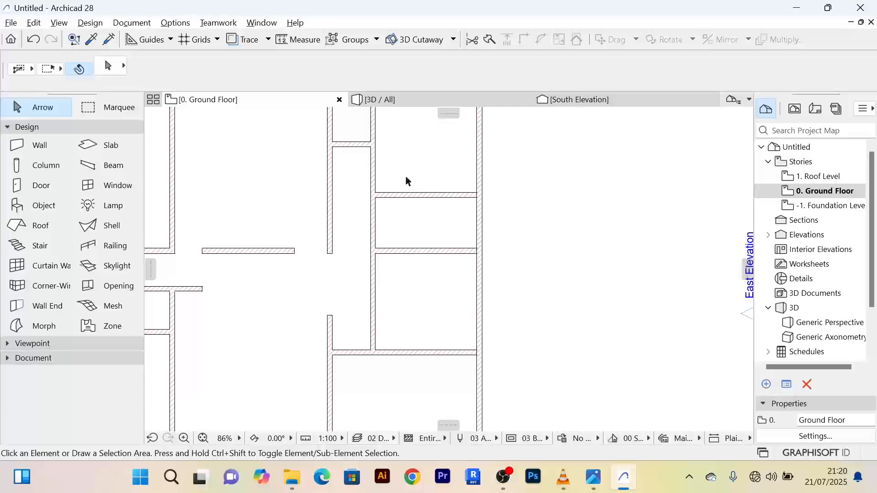
pyautogui.scroll(-3, 493, 209)
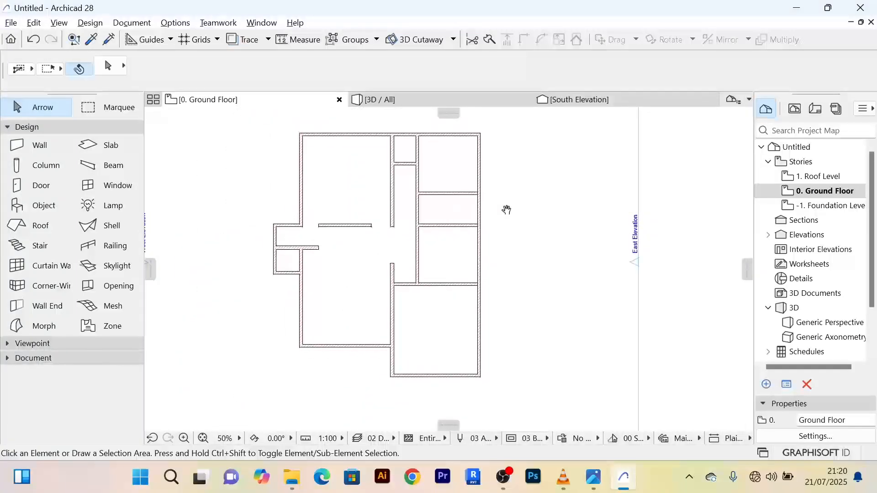
pyautogui.scroll(4, 466, 222)
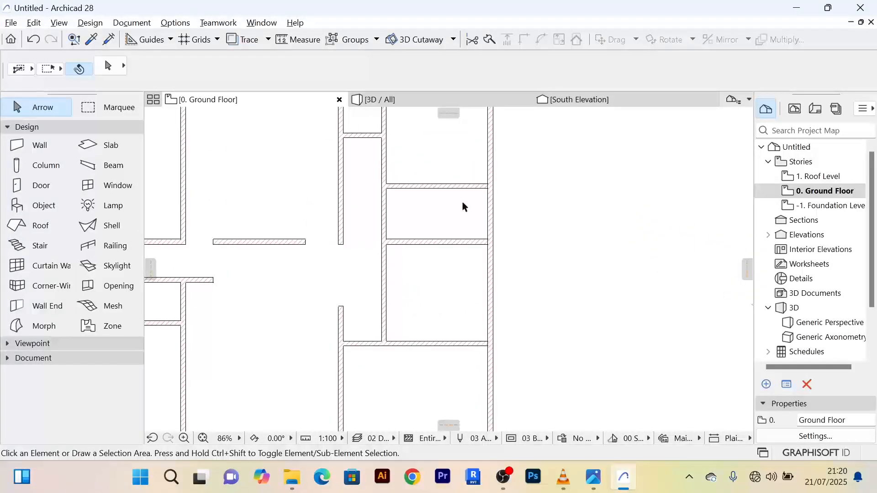
# Examine the ground floor walls in the 3D view, looking over the corridor, east rooms and west compartments from above
pyautogui.scroll(-3, 462, 203)
pyautogui.scroll(-2, 475, 206)
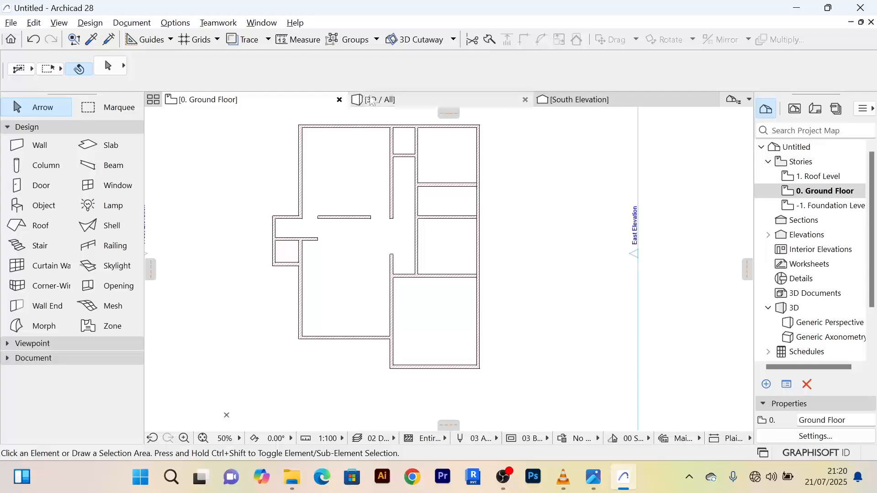
pyautogui.click(395, 102)
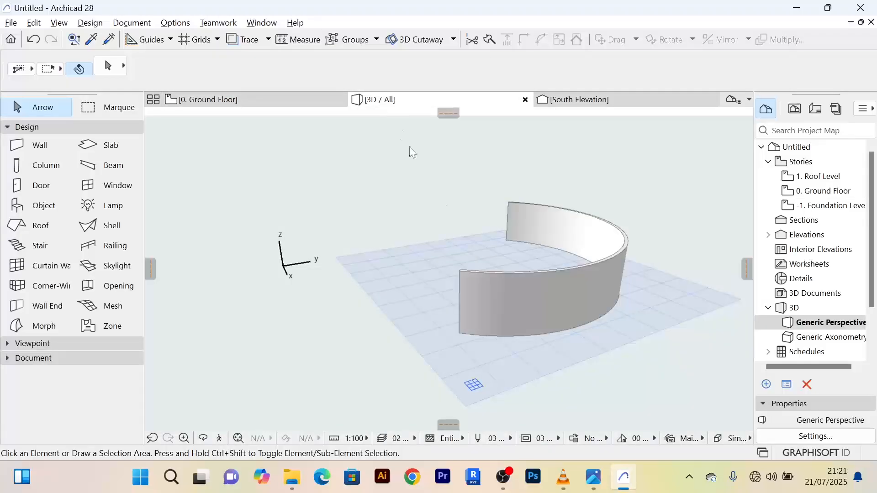
pyautogui.keyDown('shift'); pyautogui.moveTo(424, 292); pyautogui.dragTo(440, 206, button='middle'); pyautogui.keyUp('shift')
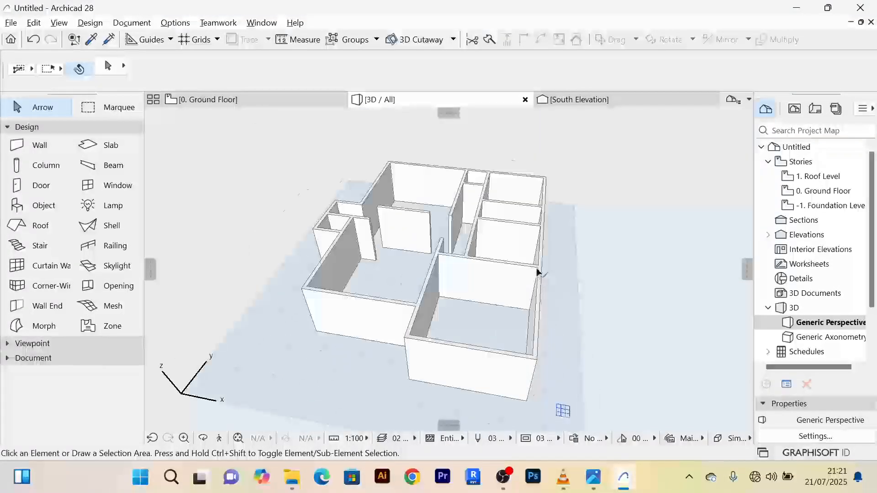
pyautogui.scroll(6, 482, 242)
pyautogui.scroll(-3, 483, 235)
pyautogui.scroll(3, 483, 234)
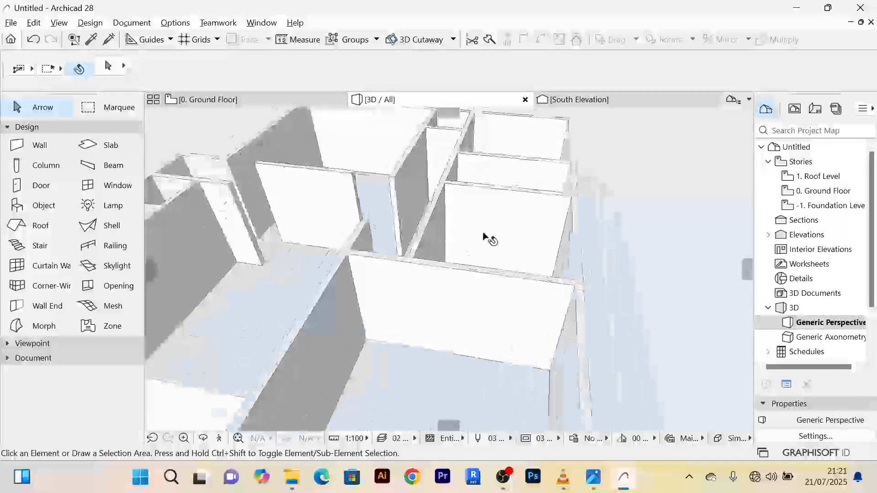
pyautogui.scroll(-2, 473, 230)
pyautogui.keyDown('shift'); pyautogui.moveTo(474, 229); pyautogui.dragTo(268, 298, button='middle'); pyautogui.keyUp('shift')
pyautogui.keyDown('shift'); pyautogui.moveTo(475, 252); pyautogui.dragTo(346, 353, button='middle'); pyautogui.keyUp('shift')
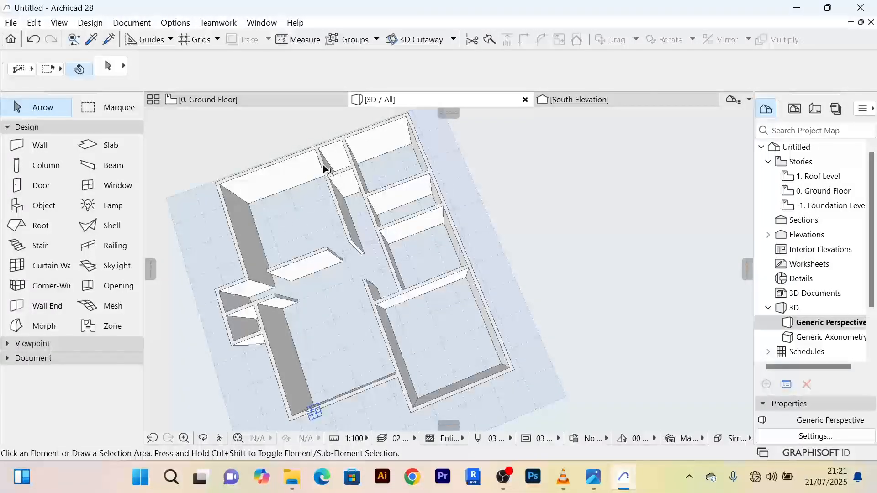
pyautogui.scroll(2, 344, 168)
pyautogui.scroll(-1, 436, 192)
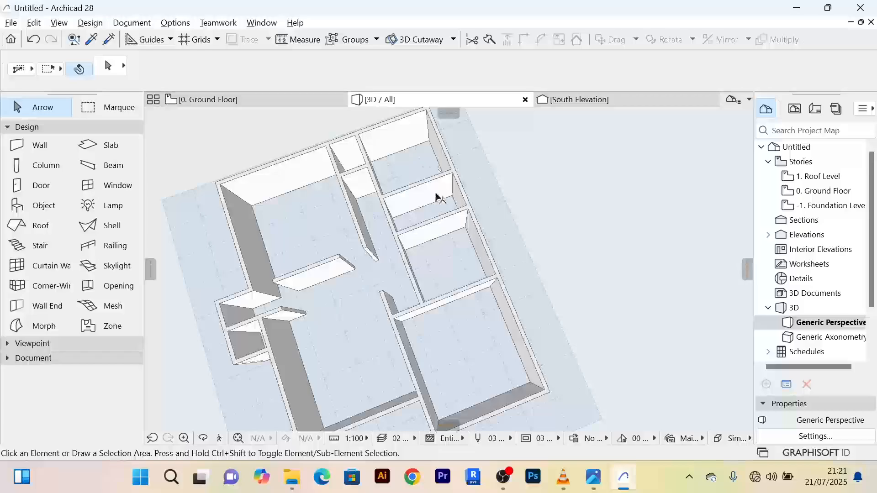
pyautogui.scroll(1, 435, 209)
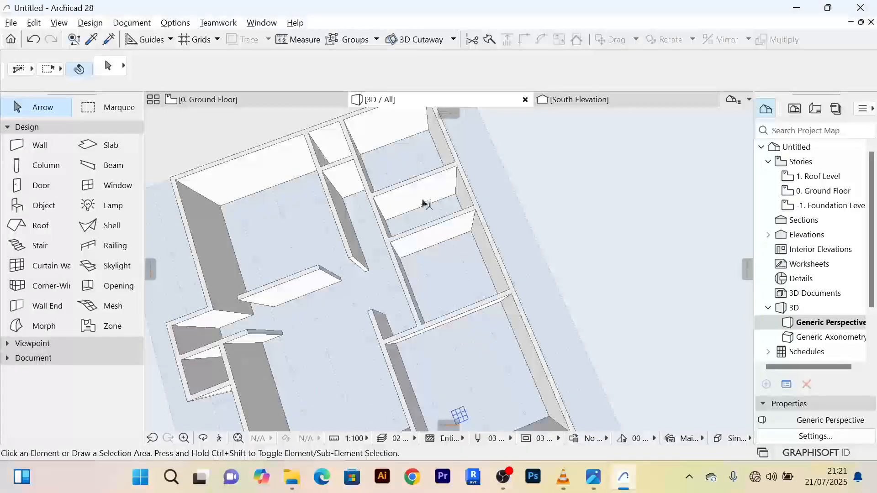
pyautogui.scroll(-3, 440, 247)
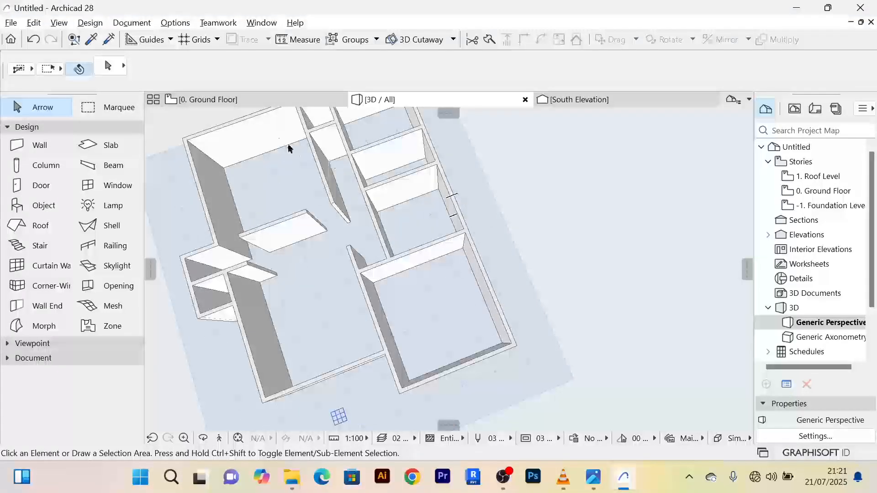
# Return to the ground floor plan and drag a copy of the east exterior wall 2600 mm west into the east rooms
pyautogui.click(252, 99)
pyautogui.scroll(5, 475, 347)
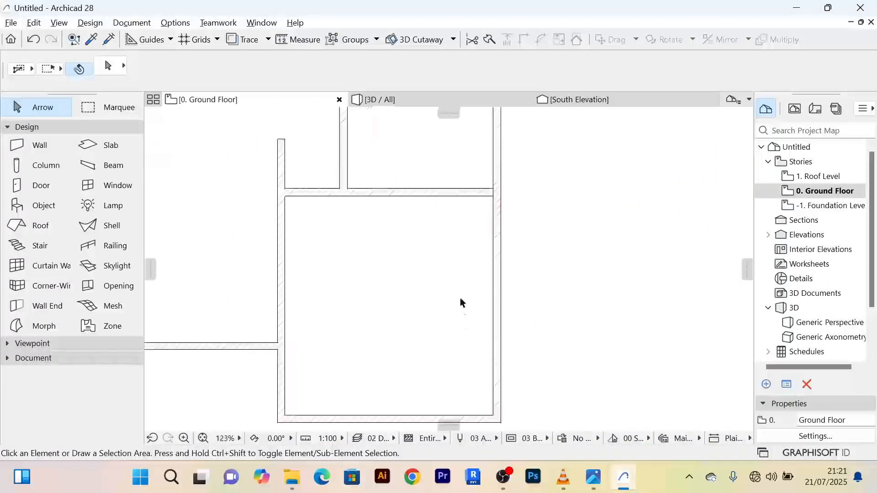
pyautogui.scroll(-3, 458, 301)
pyautogui.scroll(-2, 451, 293)
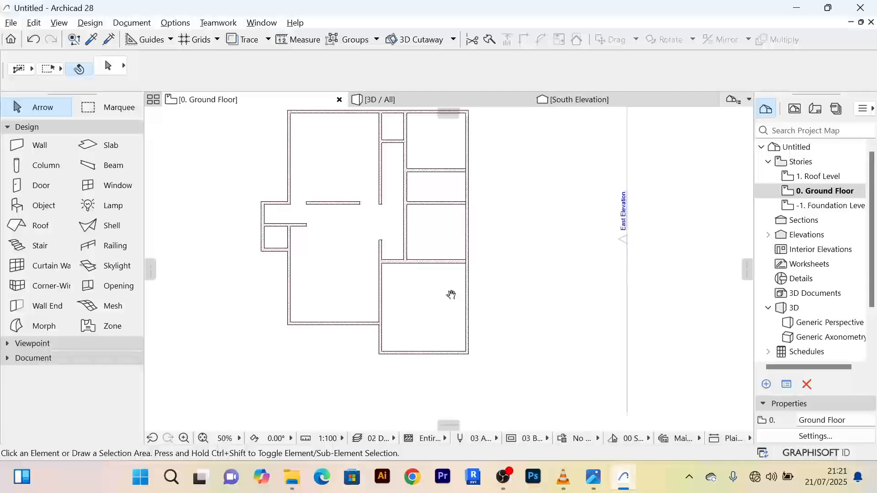
pyautogui.scroll(1, 522, 212)
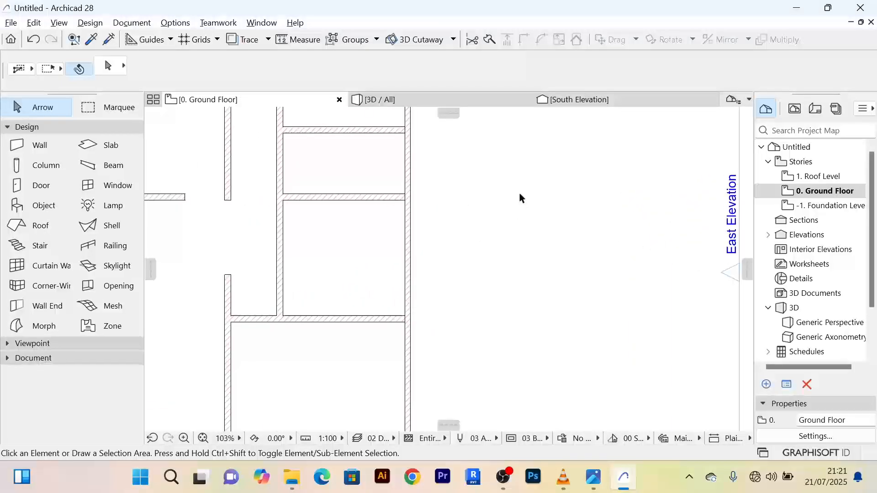
pyautogui.scroll(2, 397, 182)
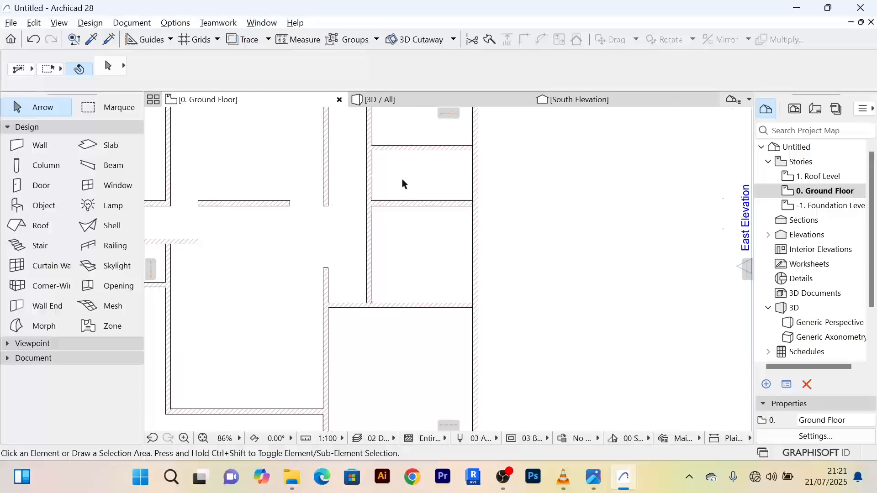
pyautogui.scroll(-2, 406, 193)
pyautogui.click(454, 197)
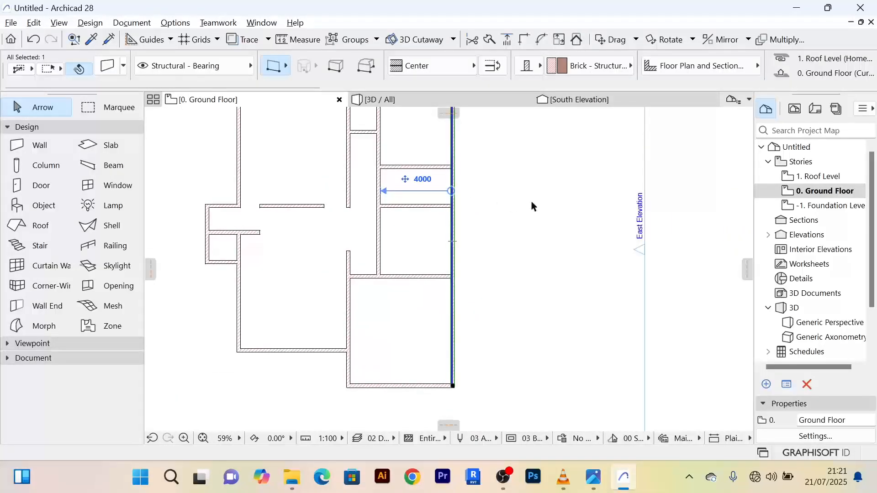
pyautogui.hotkey('ctrl', 'shift', 'd')
pyautogui.click(456, 194)
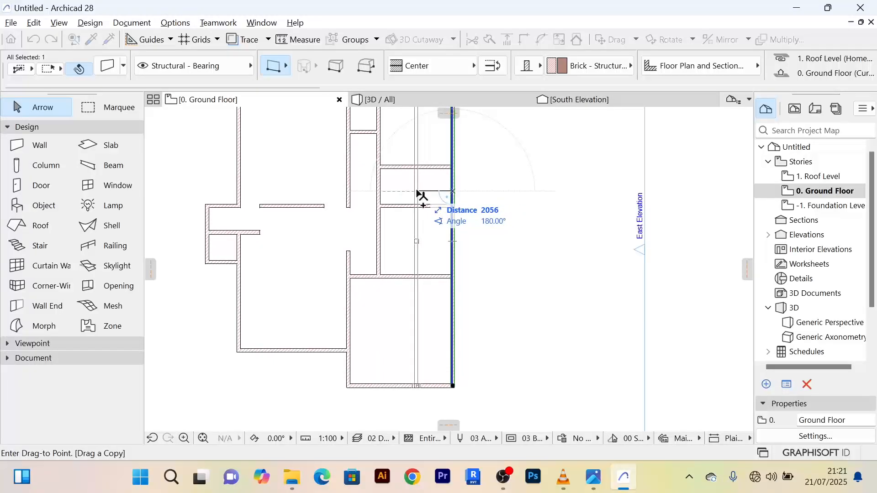
pyautogui.write('2400')
pyautogui.press('BackSpace')
pyautogui.press('BackSpace')
pyautogui.press('BackSpace')
pyautogui.write('600')
pyautogui.press('Return')
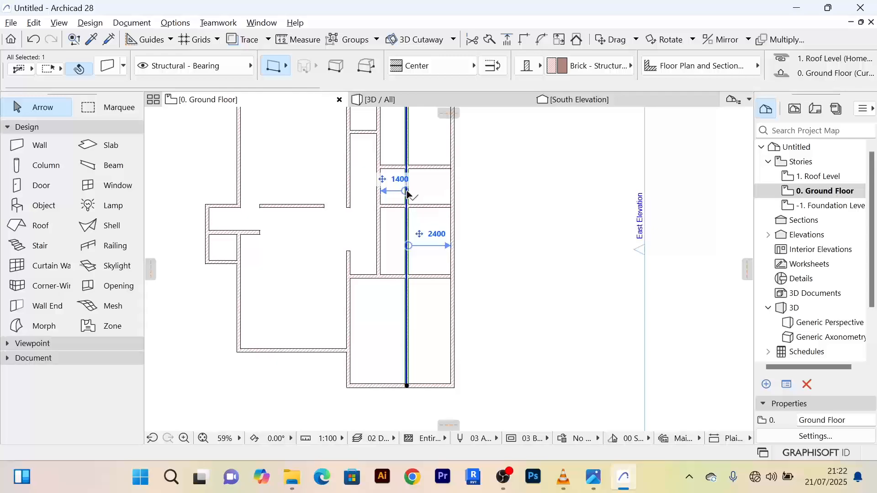
pyautogui.click(510, 192)
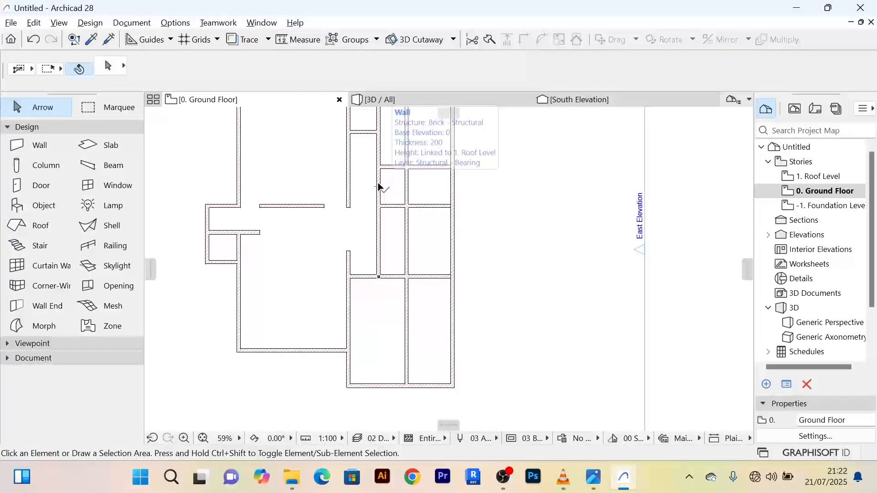
# Trim the corridor wall beside the small middle east room and the copied wall's segments in the rooms directly above and below it
pyautogui.scroll(-3, 459, 194)
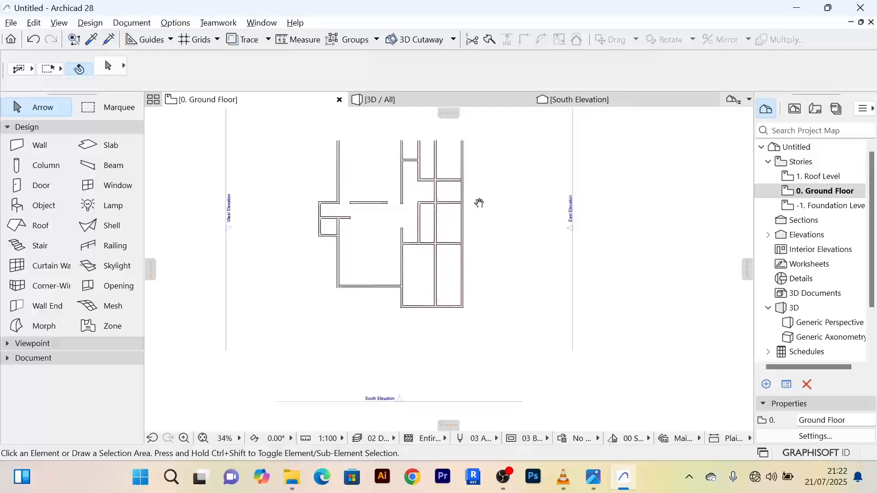
pyautogui.scroll(2, 441, 176)
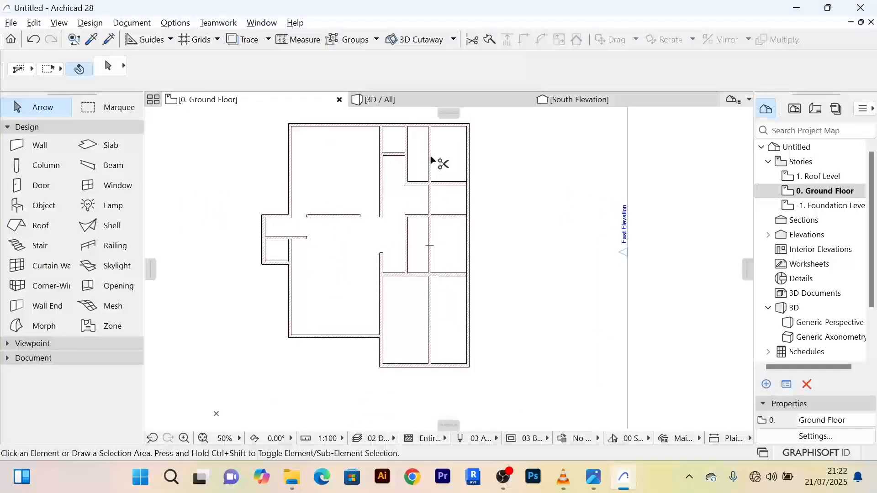
pyautogui.scroll(-3, 492, 228)
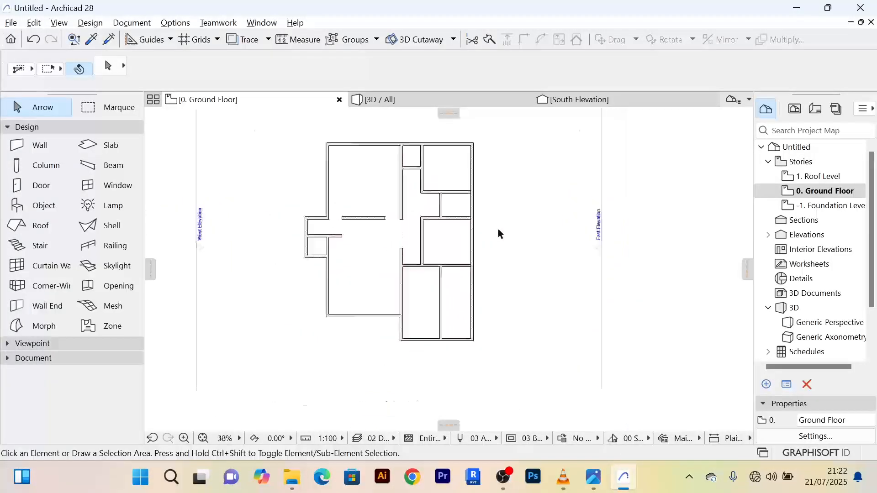
# Examine the revised east rooms, especially the divided southeast room and its relation to the corridor and east exterior wall
pyautogui.scroll(5, 454, 250)
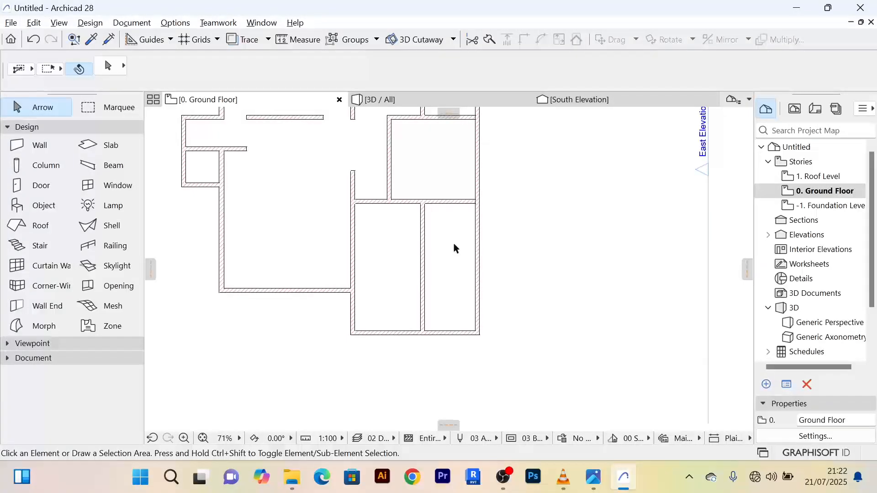
pyautogui.scroll(-3, 453, 241)
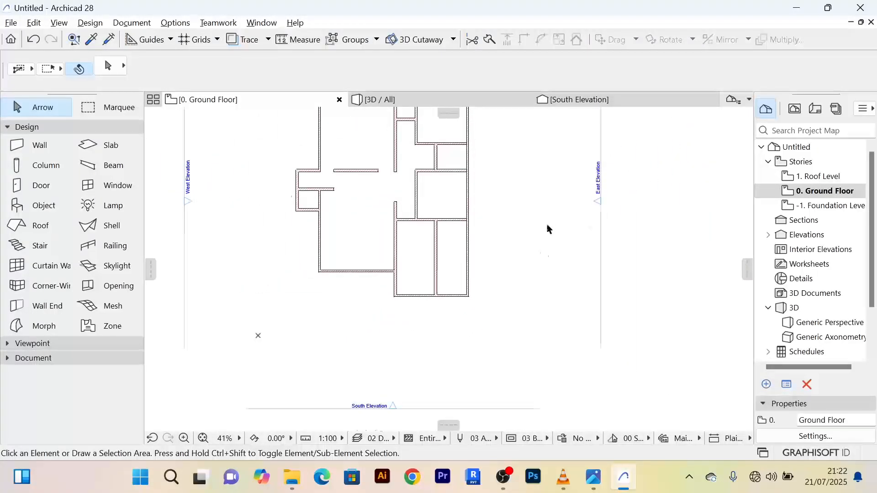
pyautogui.moveTo(548, 220); pyautogui.dragTo(536, 278, button='middle')
pyautogui.scroll(4, 510, 292)
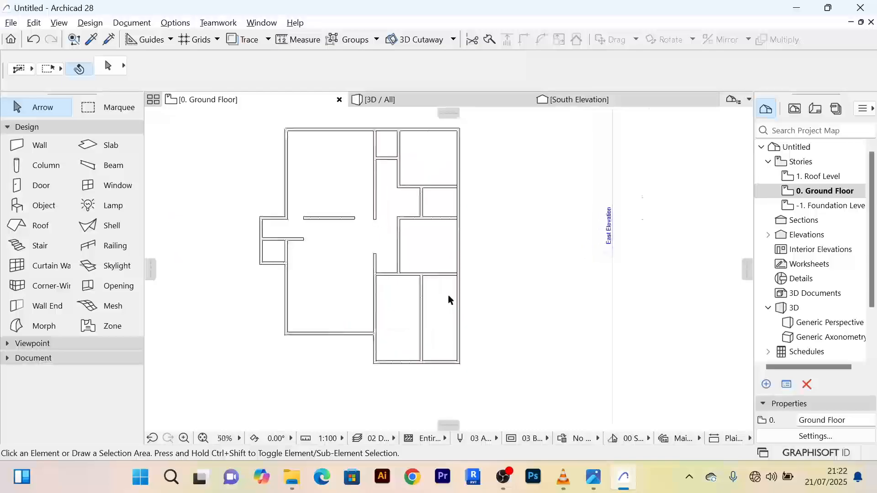
pyautogui.scroll(-3, 501, 287)
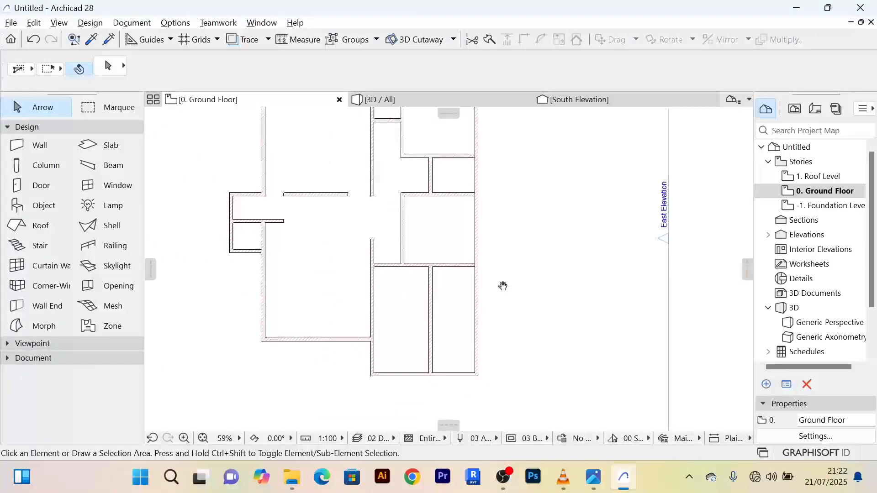
pyautogui.scroll(-1, 476, 284)
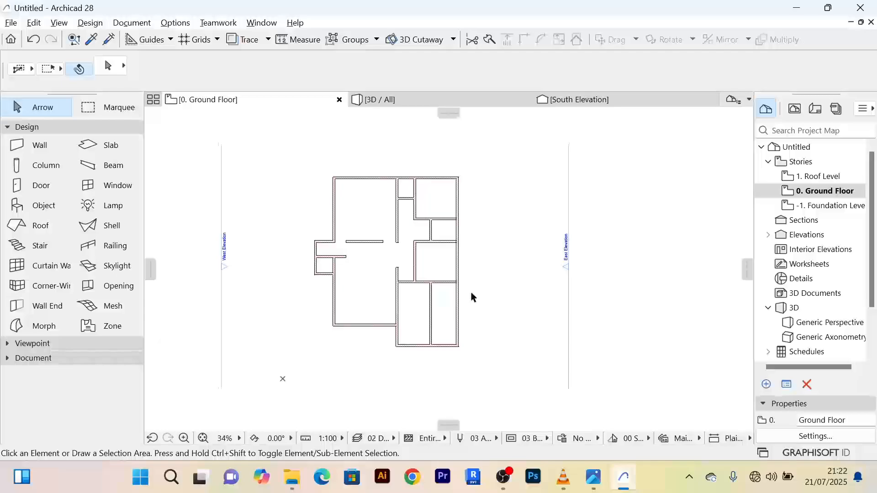
pyautogui.scroll(3, 470, 295)
pyautogui.scroll(-3, 470, 295)
pyautogui.scroll(2, 463, 280)
pyautogui.scroll(3, 464, 280)
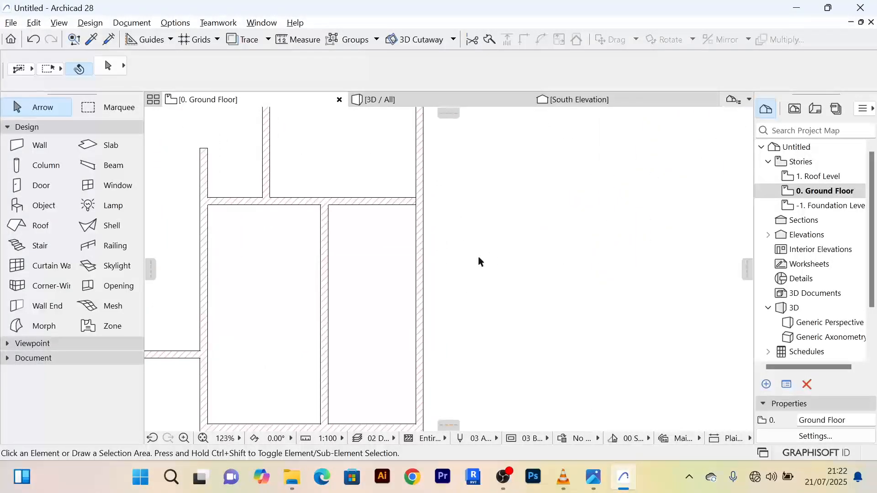
pyautogui.scroll(-2, 479, 256)
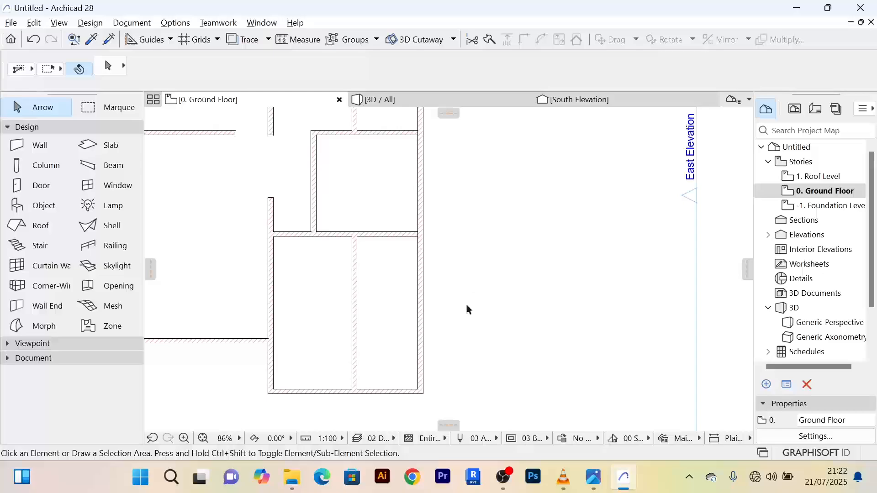
pyautogui.scroll(-2, 500, 267)
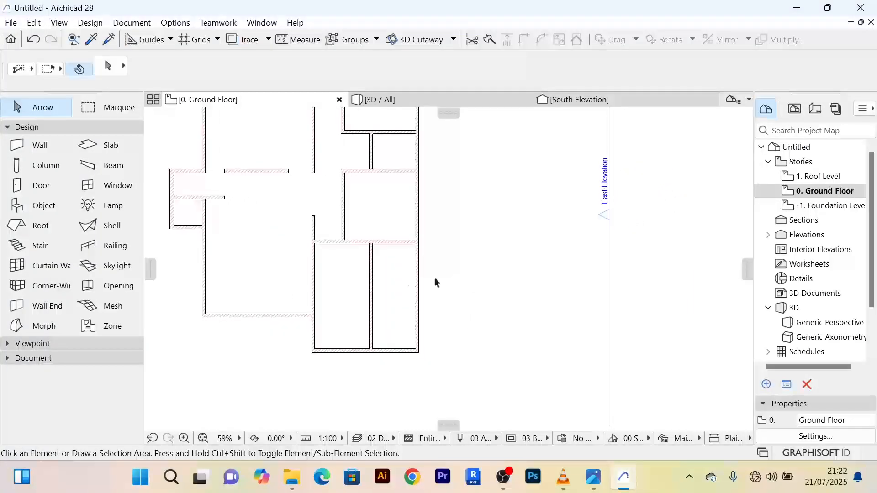
pyautogui.scroll(3, 455, 261)
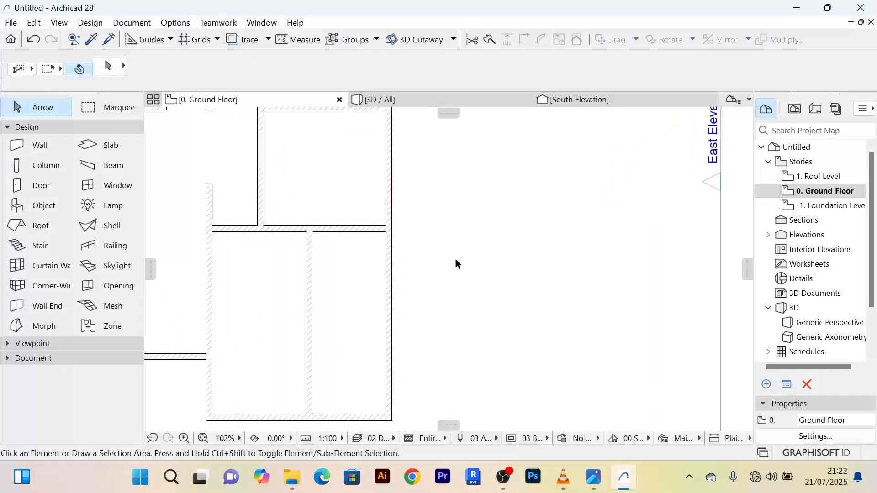
pyautogui.scroll(-2, 455, 260)
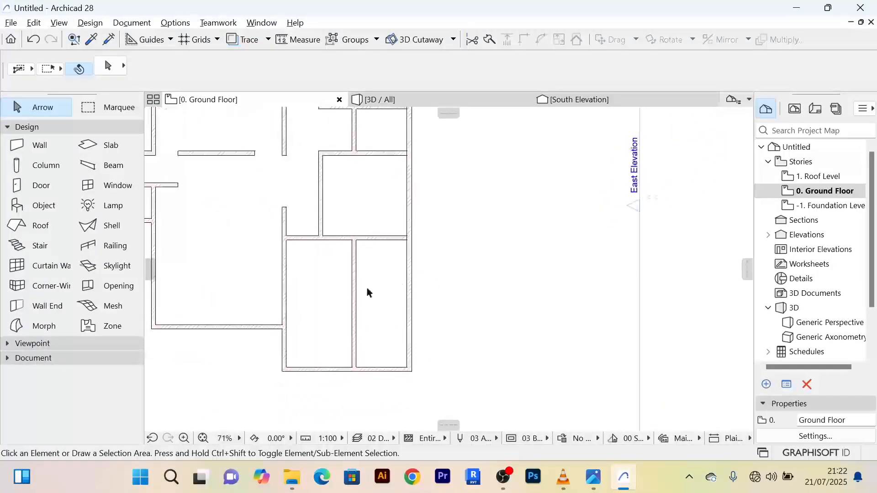
# Drag a copy of the east exterior wall 2600 mm east, and delete the partition dividing the southeast room
pyautogui.click(412, 291)
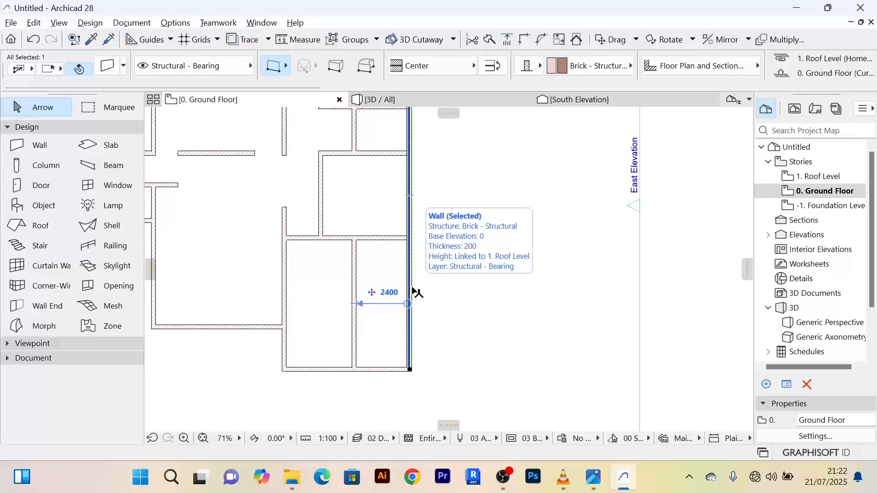
pyautogui.keyDown('ctrl'); pyautogui.moveTo(412, 291); pyautogui.dragTo(455, 289); pyautogui.keyUp('ctrl')
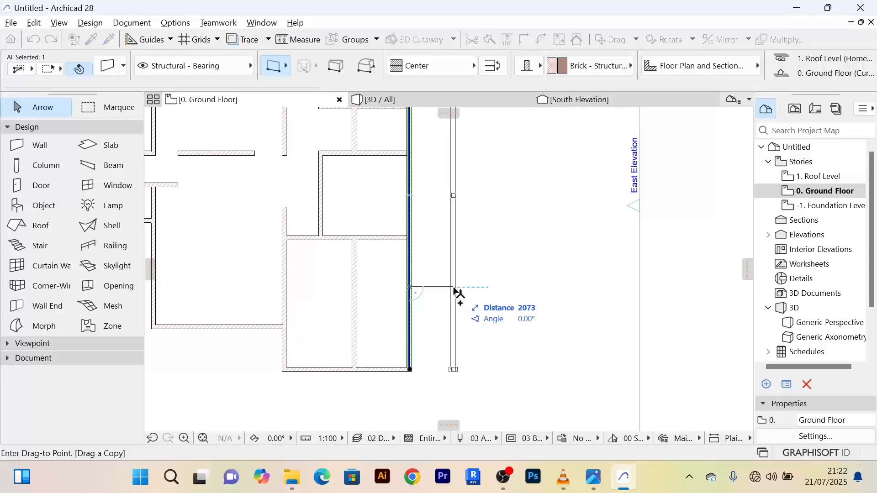
pyautogui.write('2600')
pyautogui.press('Return')
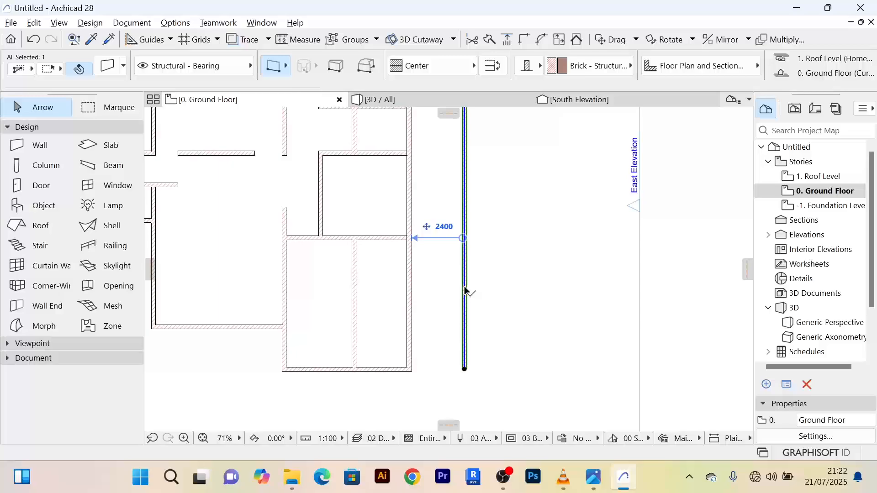
pyautogui.click(454, 290)
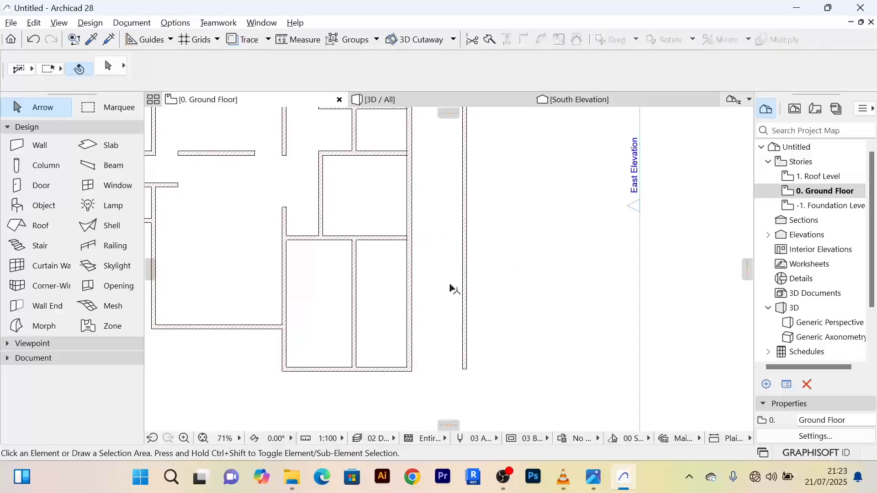
pyautogui.click(355, 276)
pyautogui.press('Delete')
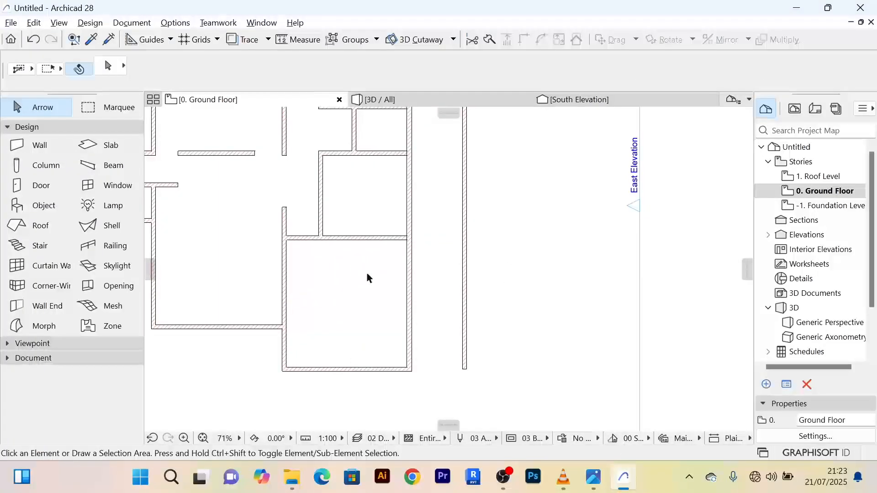
# Extend the southeast room's north wall east to meet the copied outer wall using Adjust
pyautogui.scroll(3, 413, 249)
pyautogui.click(394, 236)
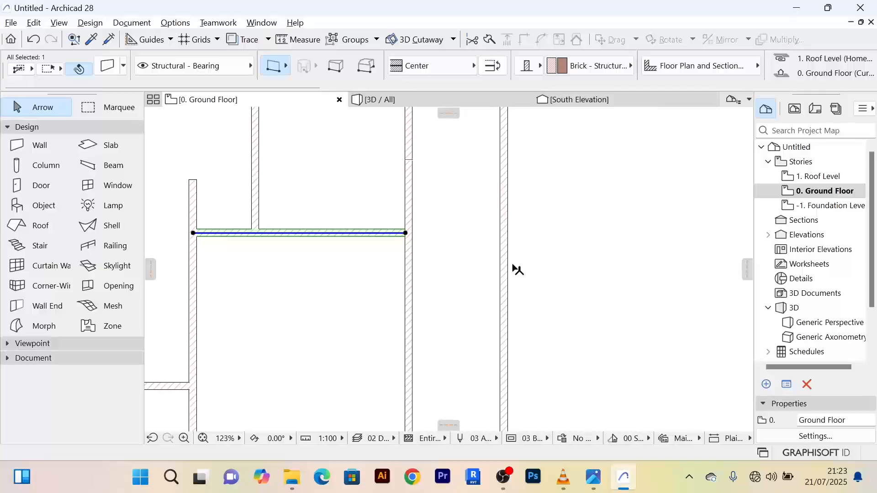
pyautogui.scroll(-3, 517, 270)
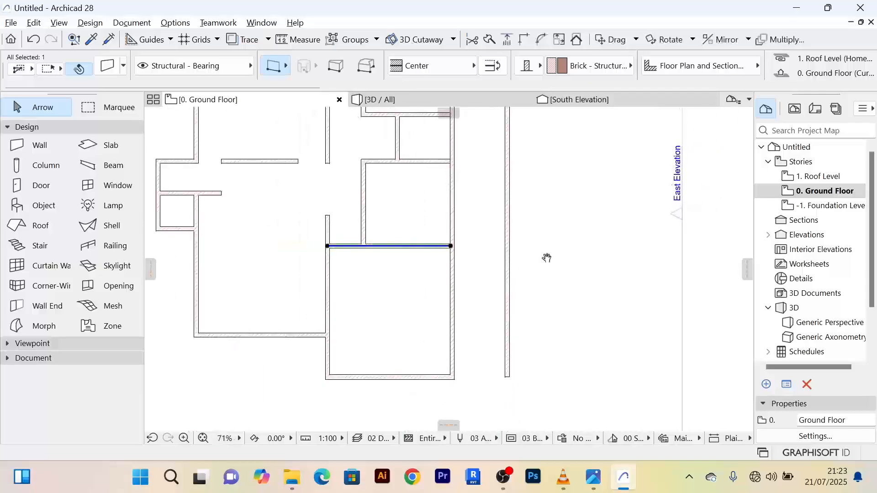
pyautogui.click(508, 40)
pyautogui.scroll(3, 438, 256)
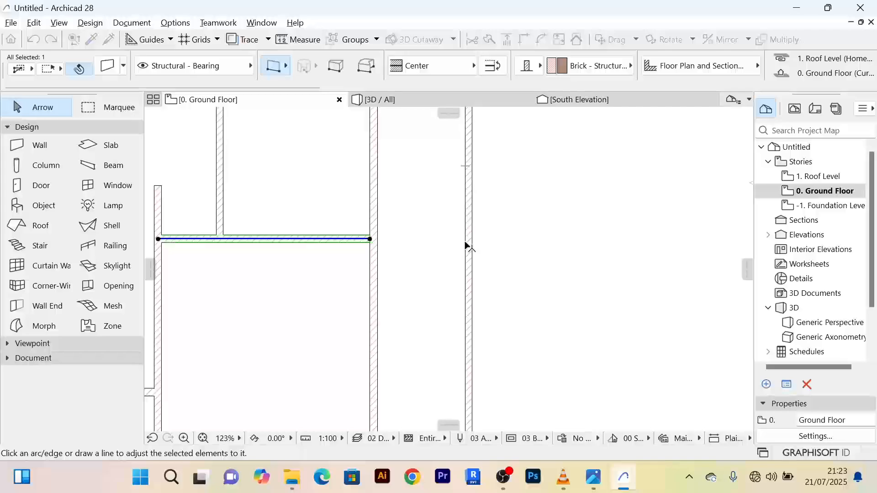
pyautogui.click(471, 247)
pyautogui.scroll(-4, 500, 243)
pyautogui.press('Escape')
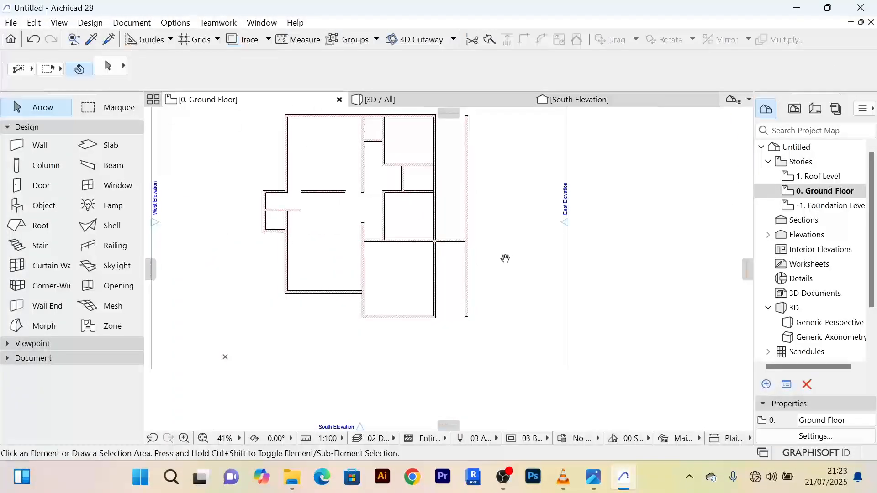
# Drag a copy of the extended wall south, leaving 3000 mm clear between the two walls
pyautogui.scroll(4, 479, 241)
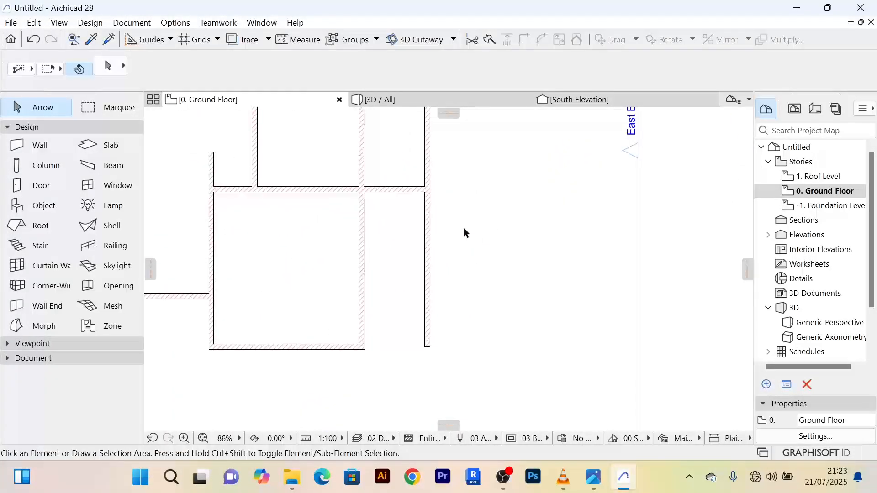
pyautogui.click(407, 193)
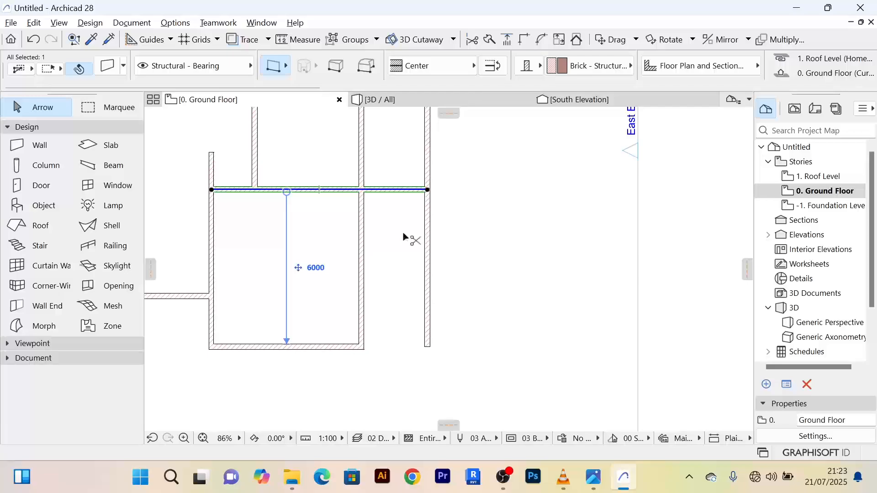
pyautogui.hotkey('ctrl', 'd')
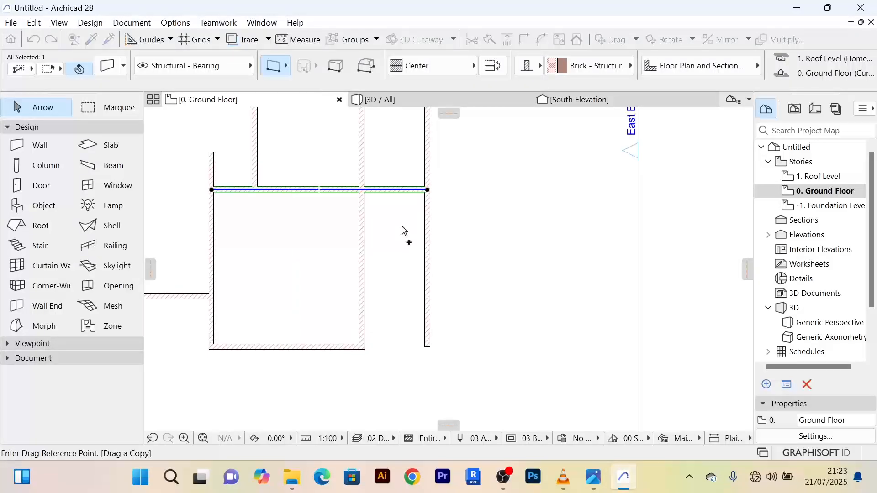
pyautogui.click(407, 189)
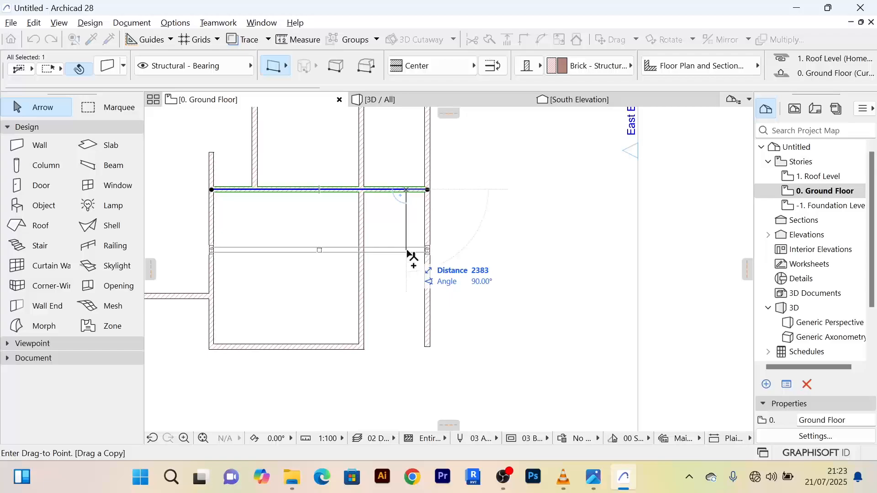
pyautogui.write('30')
pyautogui.press('Return')
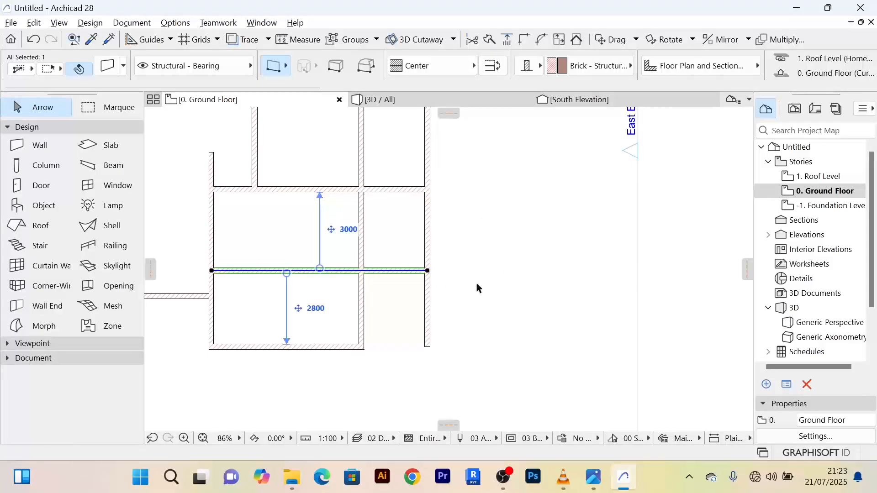
# Trim away the copied wall's segment inside the southeast room, keeping only the part in the outer east strip
pyautogui.click(242, 284)
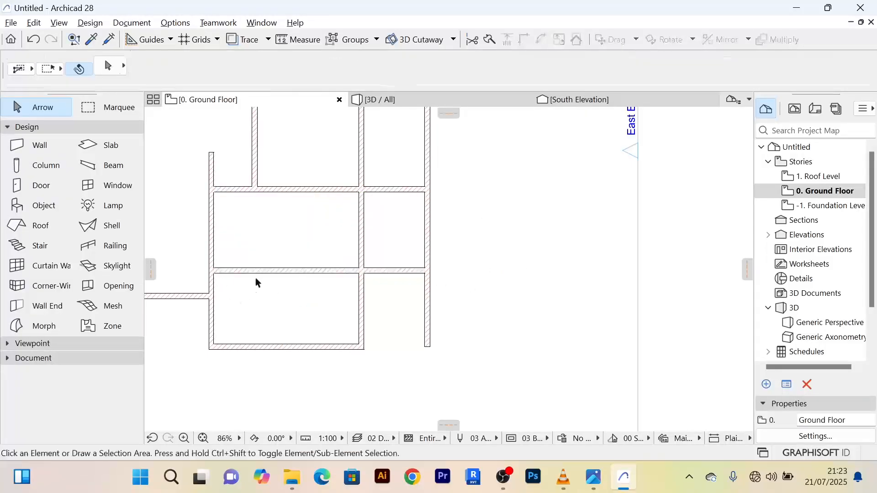
pyautogui.keyDown('ctrl'); pyautogui.click(283, 273); pyautogui.keyUp('ctrl')
pyautogui.scroll(-3, 503, 273)
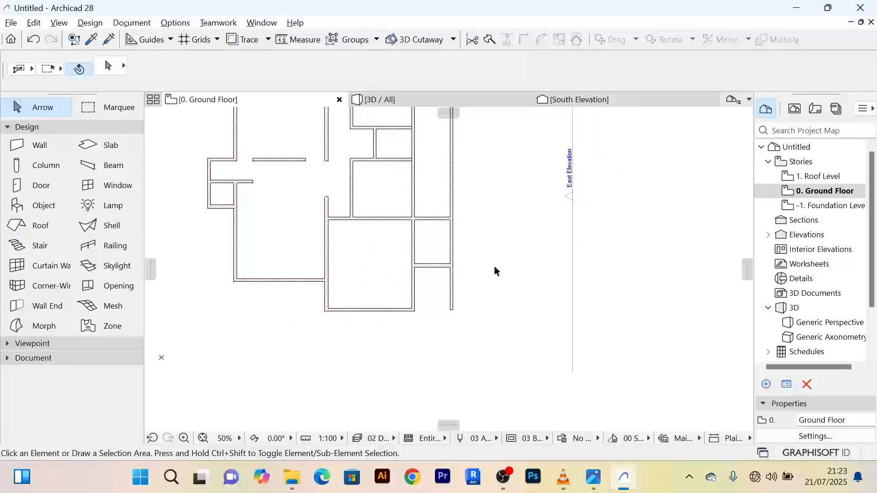
# Join the southeast room's south wall and the outer east wall at a corner using Intersect
pyautogui.scroll(3, 493, 269)
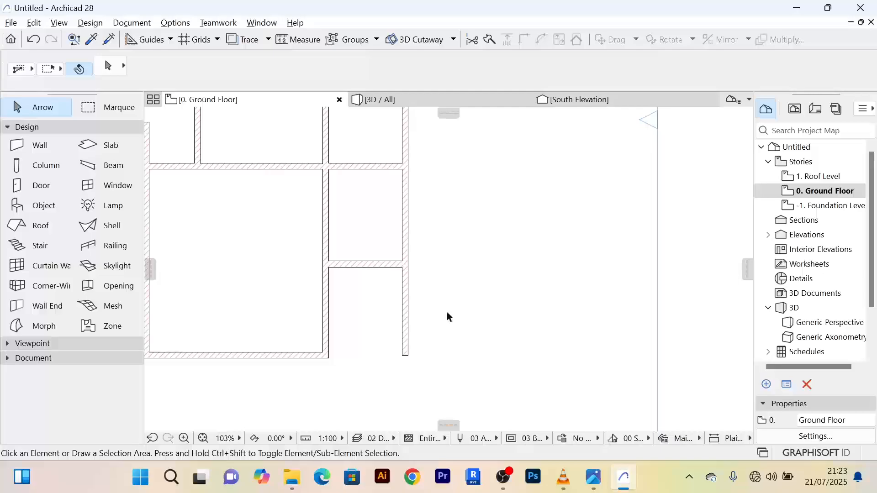
pyautogui.scroll(-1, 447, 315)
pyautogui.scroll(-1, 447, 319)
pyautogui.click(329, 330)
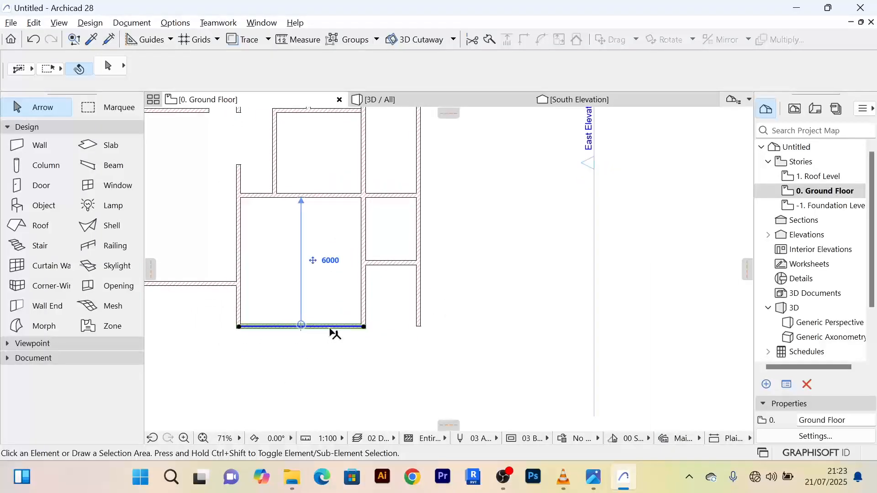
pyautogui.keyDown('shift'); pyautogui.click(419, 315); pyautogui.keyUp('shift')
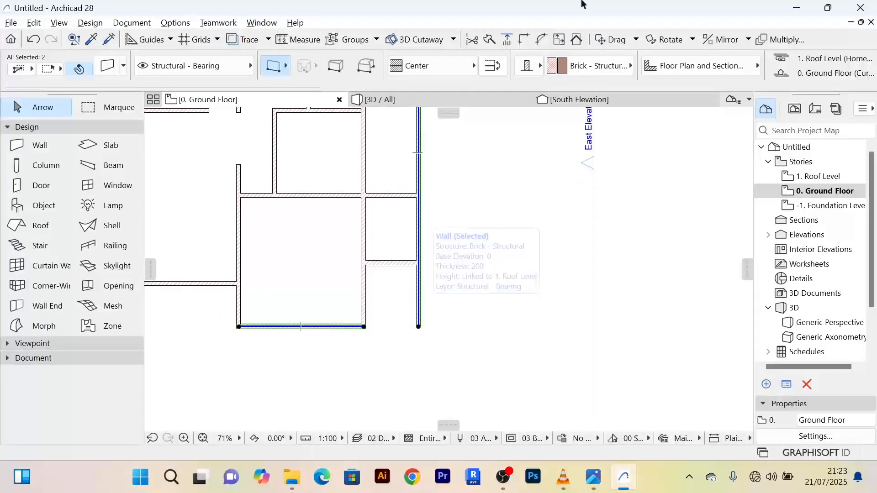
pyautogui.click(466, 276)
pyautogui.scroll(4, 431, 266)
pyautogui.scroll(-2, 319, 274)
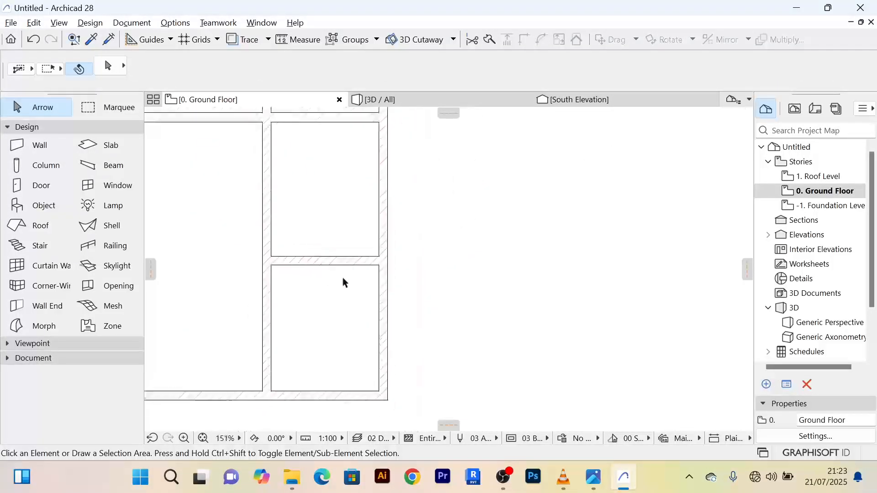
# Remove the south wall and outer east wall segments enclosing the space below the strip's new cross wall
pyautogui.moveTo(354, 284); pyautogui.dragTo(421, 257, button='middle')
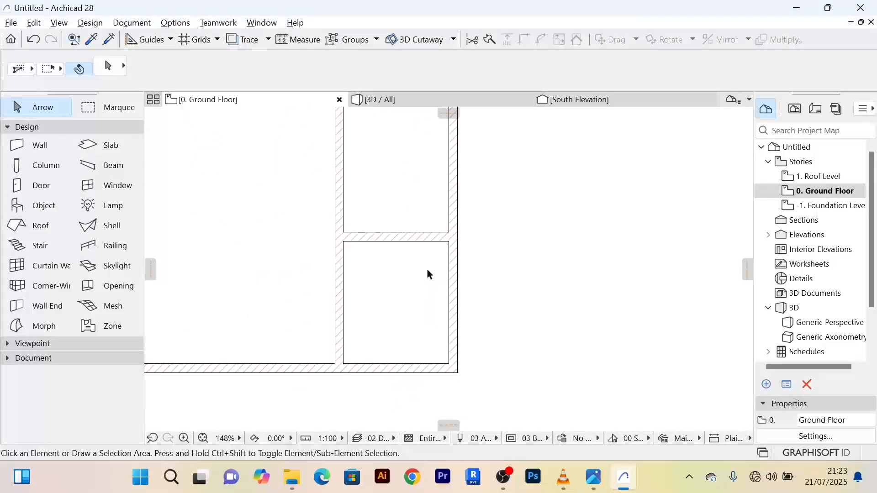
pyautogui.click(382, 368)
pyautogui.moveTo(492, 327); pyautogui.dragTo(492, 292, button='middle')
pyautogui.click(494, 286)
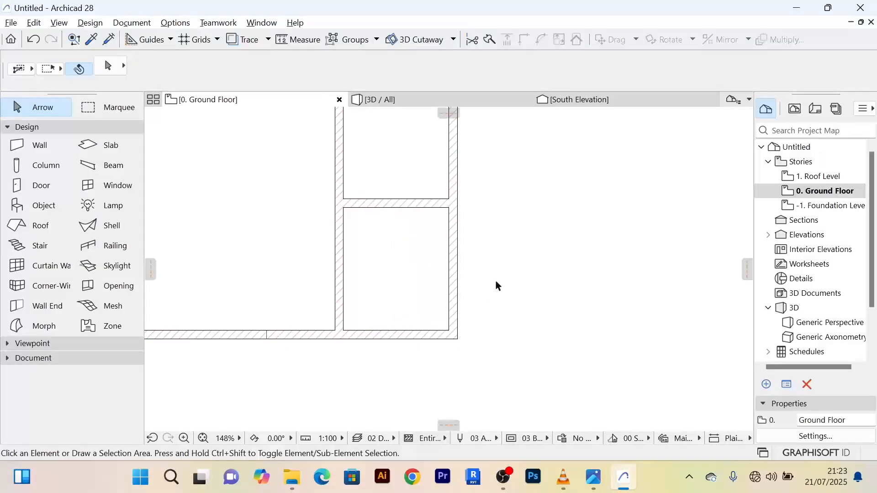
pyautogui.scroll(-2, 488, 302)
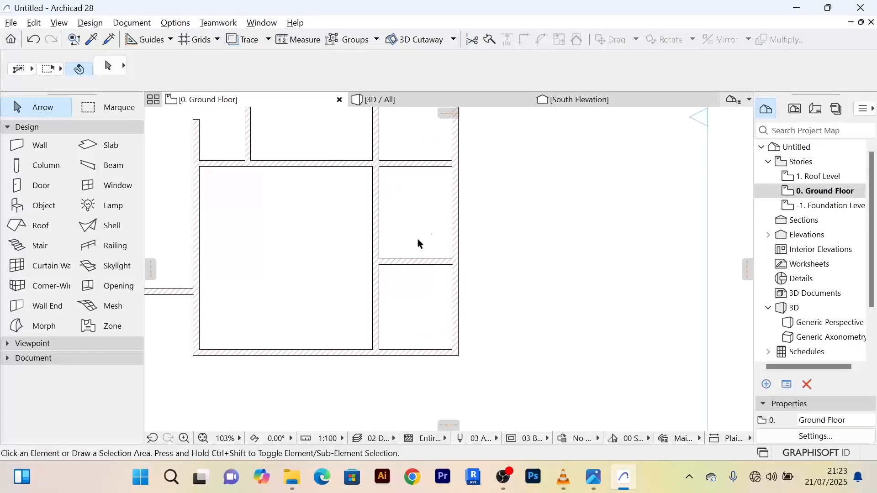
pyautogui.moveTo(478, 305); pyautogui.dragTo(478, 297, button='middle')
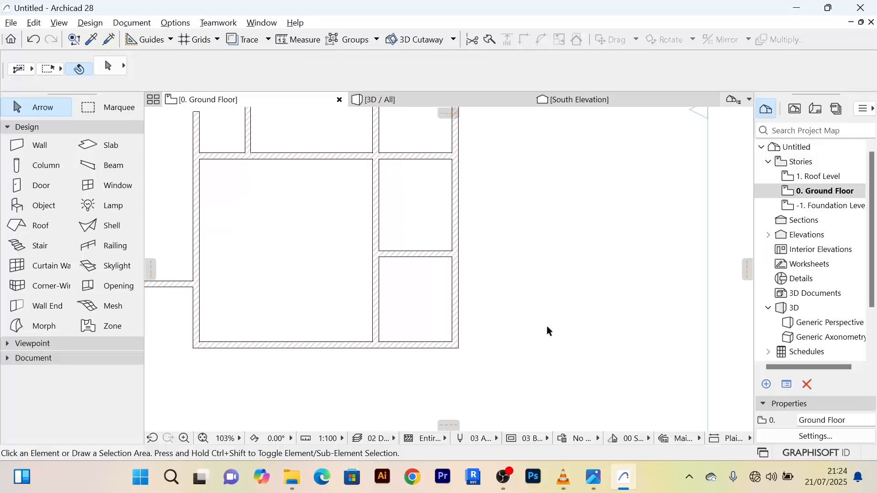
pyautogui.moveTo(547, 330); pyautogui.dragTo(488, 325, button='middle')
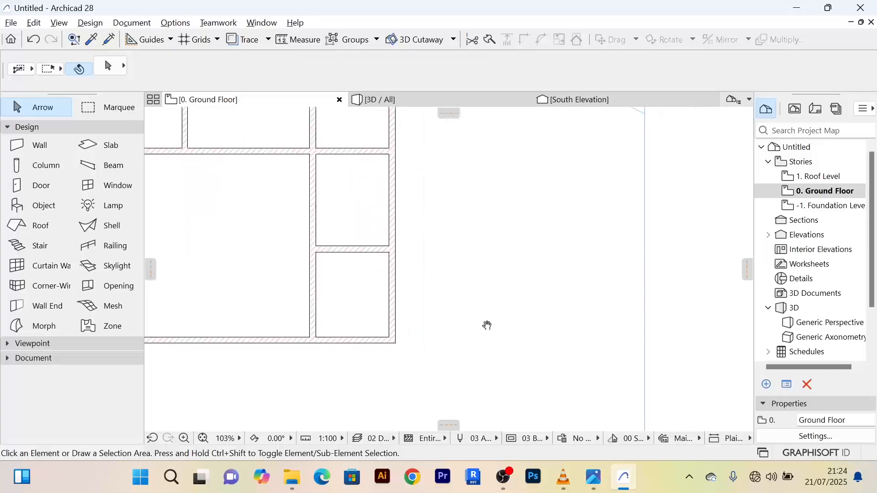
pyautogui.click(356, 347)
pyautogui.press('Delete')
pyautogui.click(397, 302)
pyautogui.press('Delete')
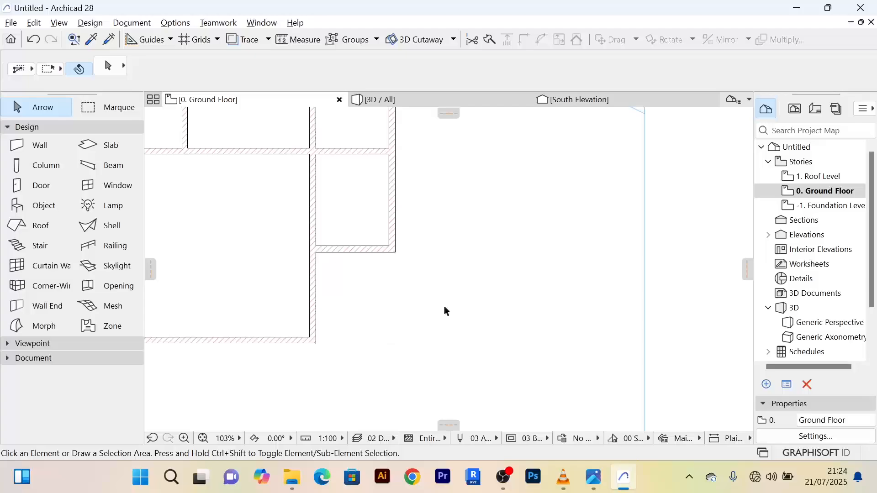
# Trim away the outer east wall segment north of the new small room beside the southeast room
pyautogui.scroll(-3, 445, 309)
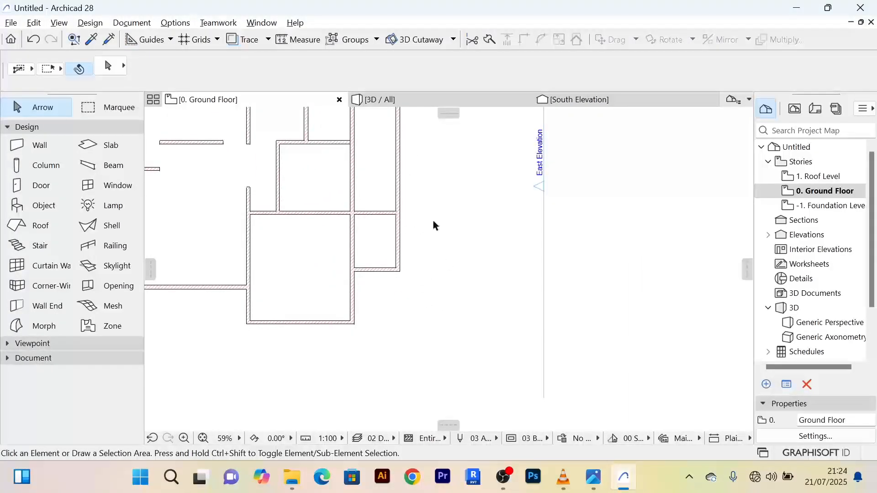
pyautogui.scroll(-2, 440, 231)
pyautogui.moveTo(440, 232); pyautogui.dragTo(429, 294, button='middle')
pyautogui.scroll(2, 400, 283)
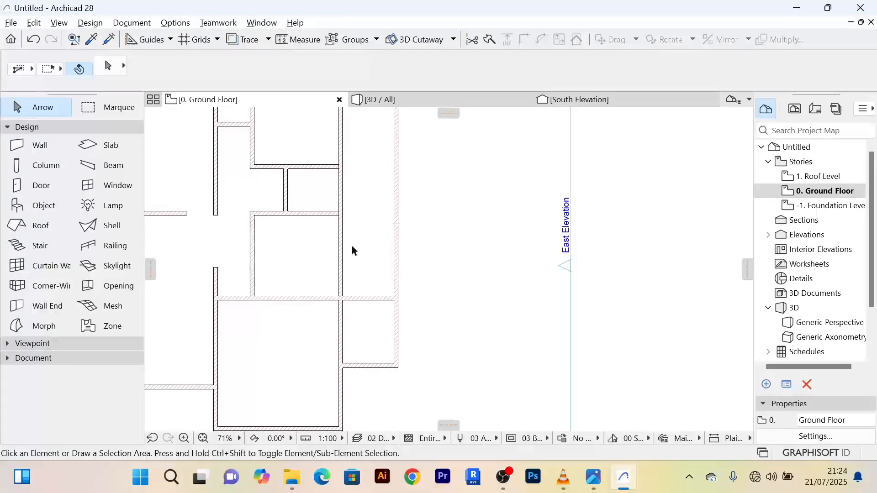
pyautogui.scroll(-2, 370, 251)
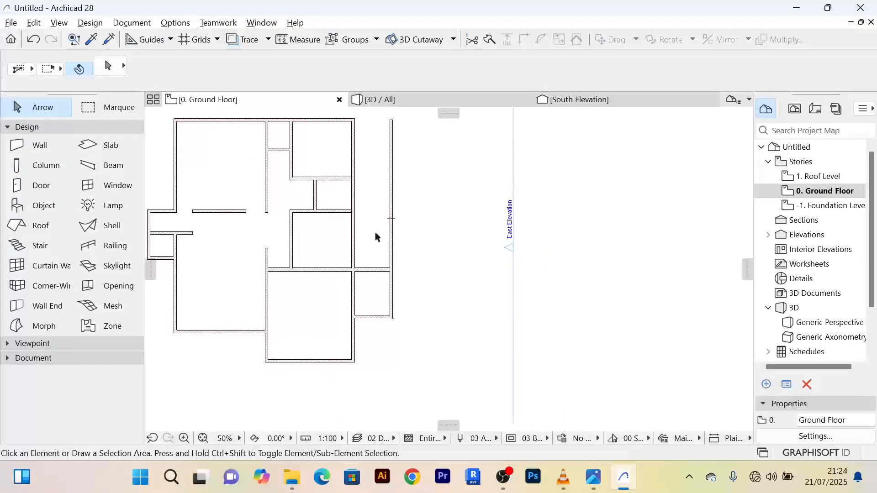
pyautogui.keyDown('ctrl'); pyautogui.click(392, 235); pyautogui.keyUp('ctrl')
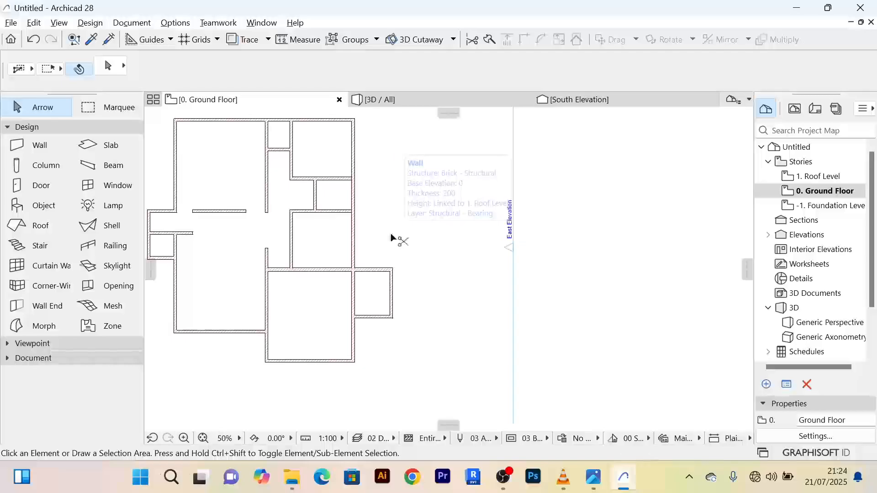
# Examine the small projecting east room and the open corner between it and the southeast room's south wall
pyautogui.scroll(-3, 435, 234)
pyautogui.moveTo(435, 234); pyautogui.dragTo(423, 227, button='middle')
pyautogui.scroll(5, 396, 279)
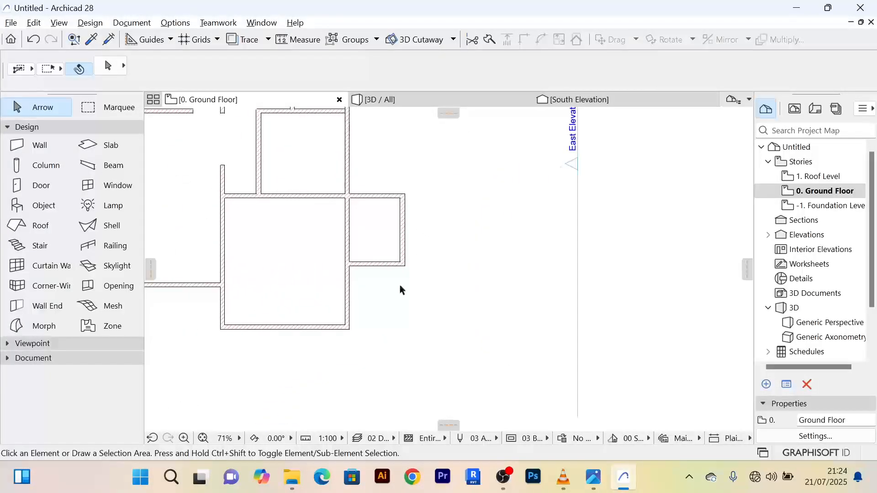
pyautogui.scroll(-3, 403, 290)
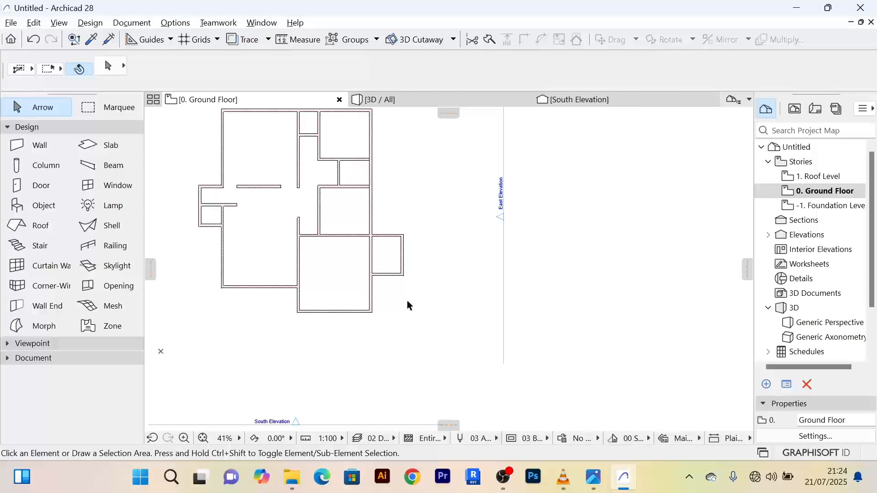
pyautogui.scroll(4, 407, 300)
pyautogui.scroll(3, 399, 293)
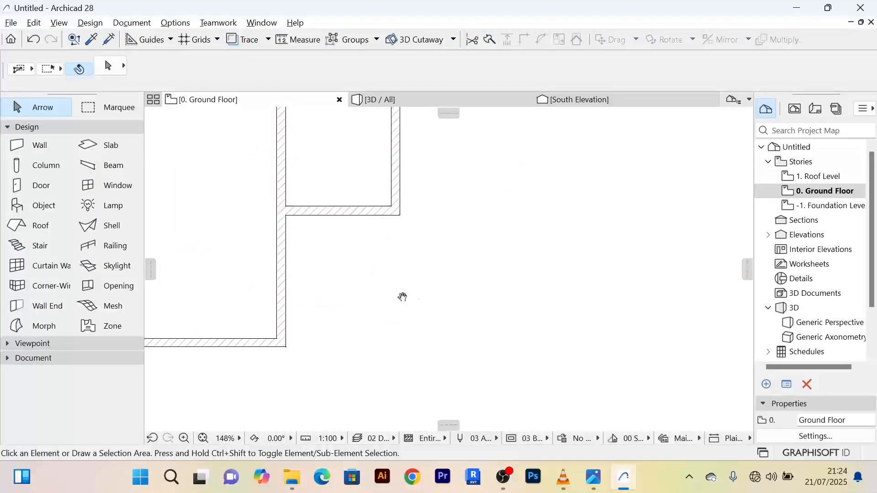
pyautogui.scroll(-2, 431, 286)
pyautogui.scroll(-3, 432, 288)
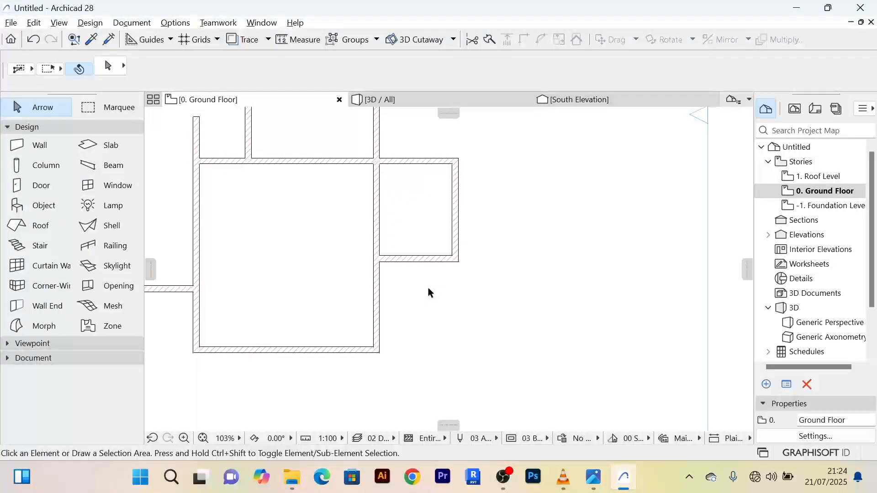
pyautogui.scroll(3, 430, 302)
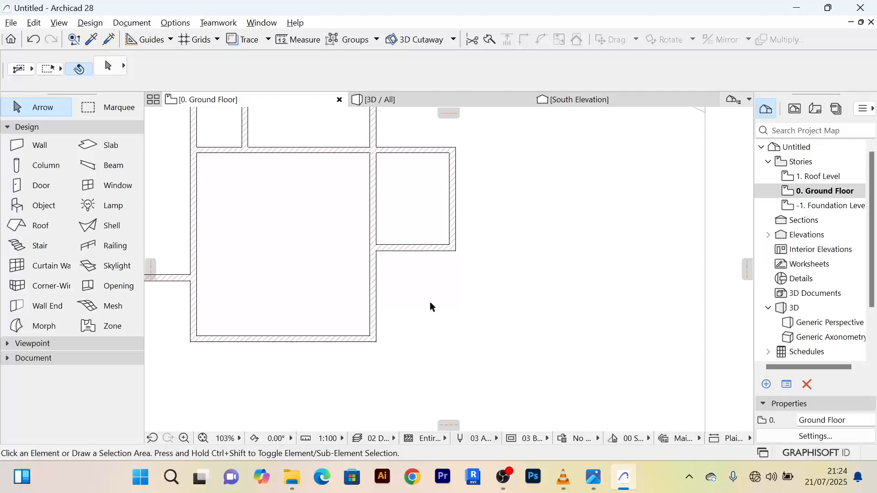
pyautogui.scroll(2, 430, 302)
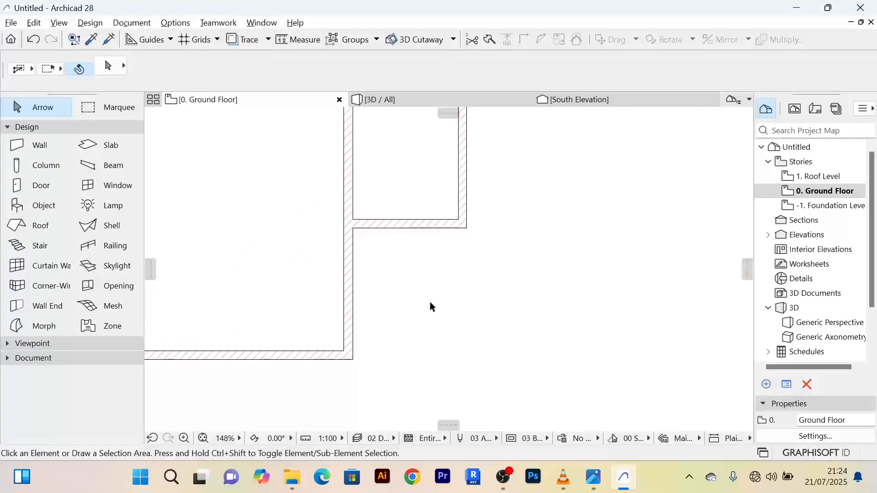
pyautogui.scroll(-3, 430, 302)
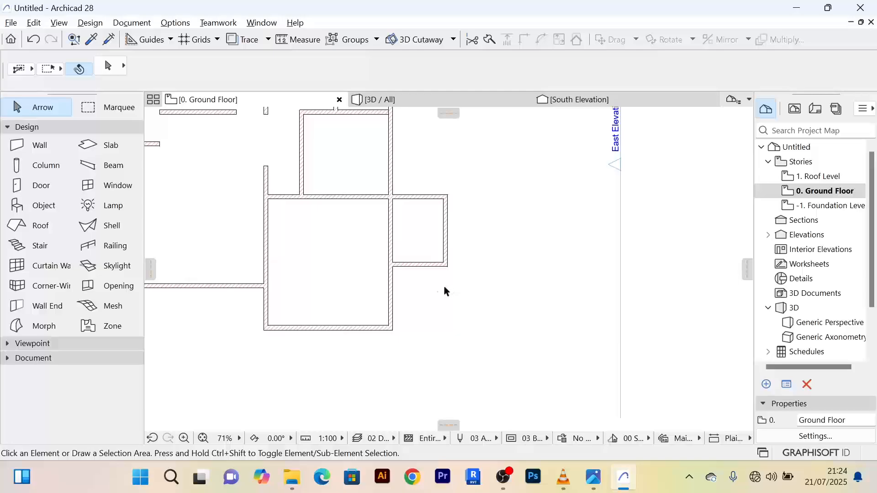
pyautogui.scroll(3, 421, 292)
pyautogui.scroll(3, 420, 288)
pyautogui.scroll(-3, 421, 251)
pyautogui.moveTo(418, 271); pyautogui.dragTo(421, 259, button='middle')
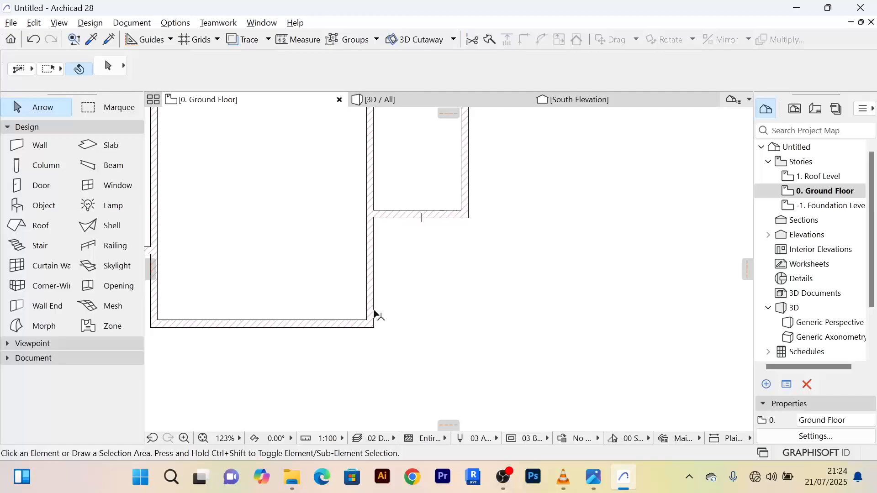
# Copy the southeast room's south wall about 6500 mm east, in line with the original
pyautogui.click(338, 332)
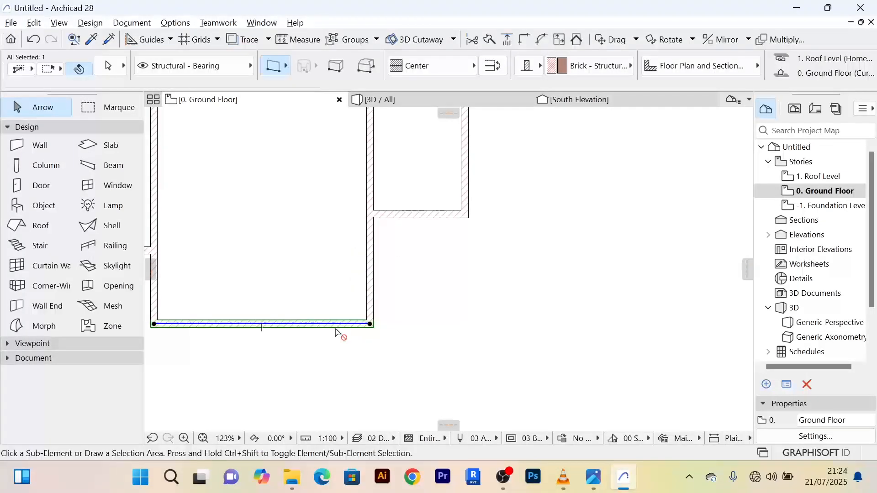
pyautogui.hotkey('ctrl', 'd')
pyautogui.click(335, 327)
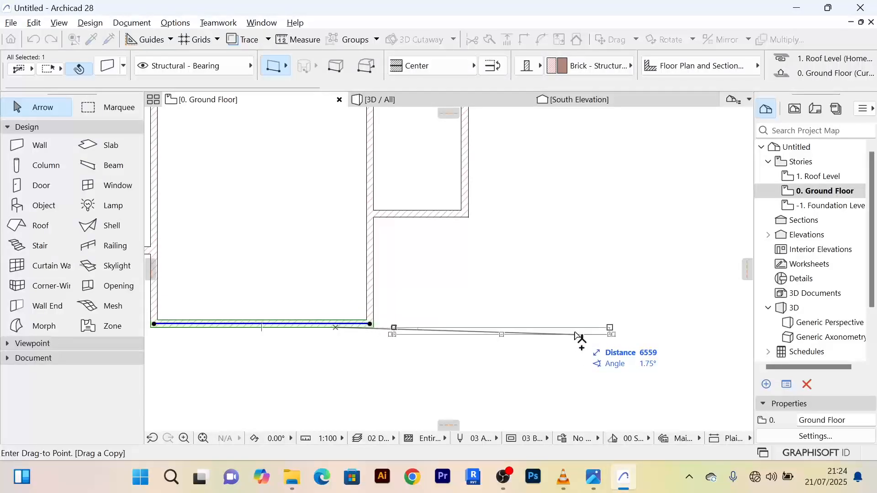
pyautogui.scroll(2, 580, 338)
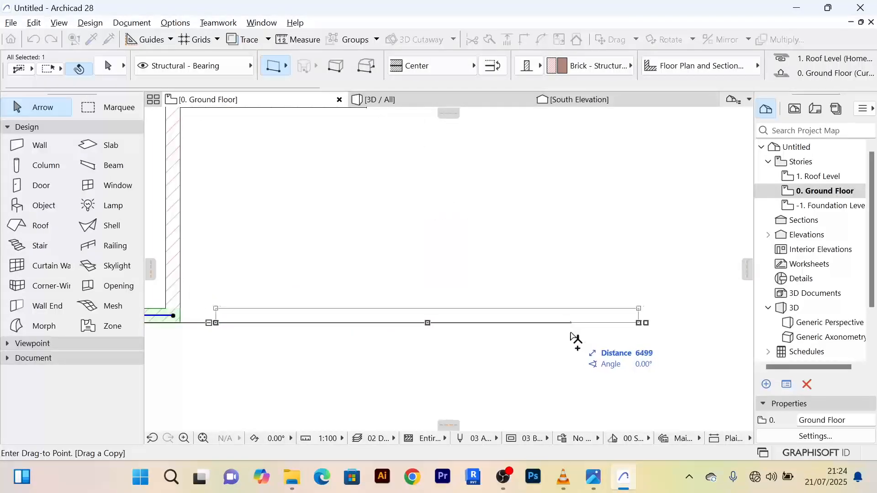
pyautogui.click(569, 338)
pyautogui.scroll(-3, 568, 338)
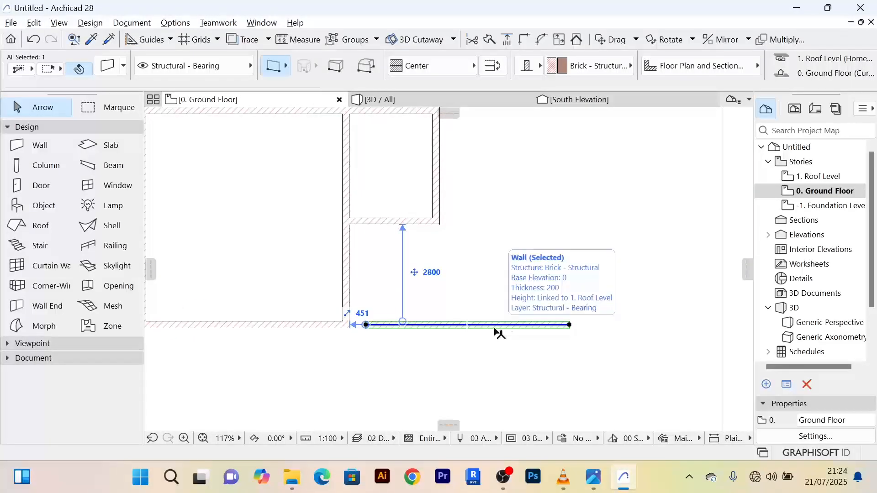
# Copy the new wall about 2800 mm north so it runs directly below the small east room
pyautogui.hotkey('ctrl', 'd')
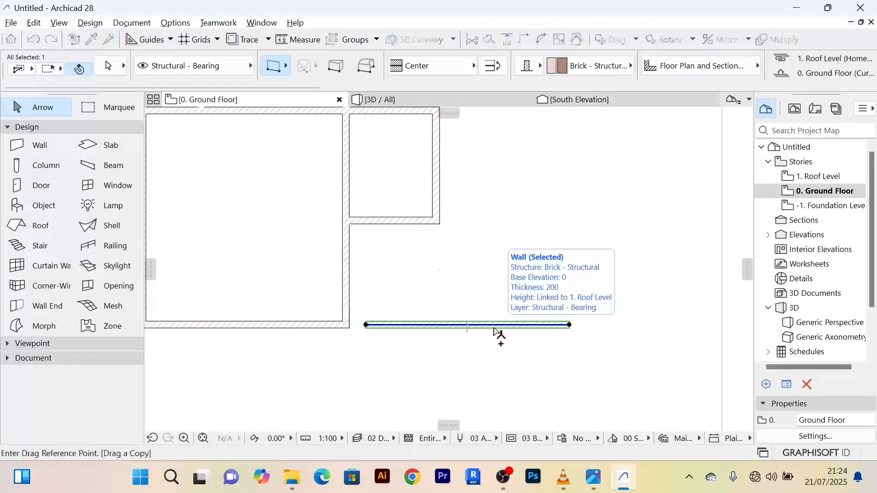
pyautogui.click(493, 325)
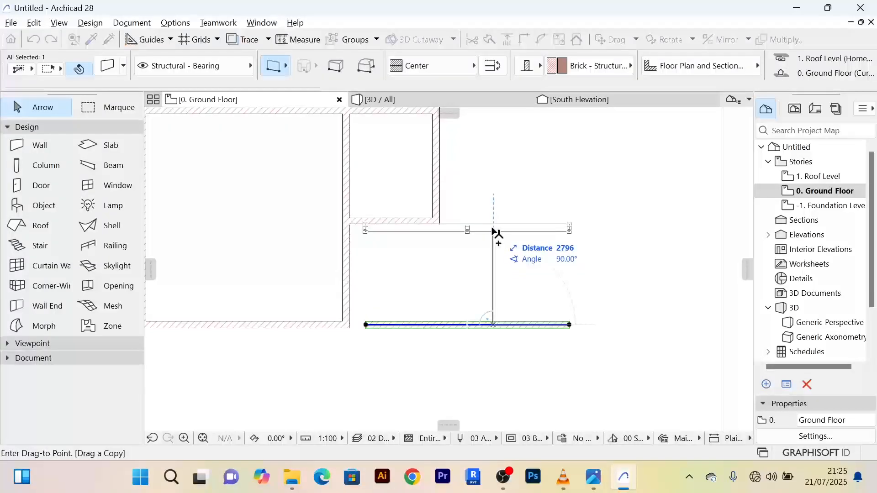
pyautogui.click(494, 229)
pyautogui.scroll(5, 404, 273)
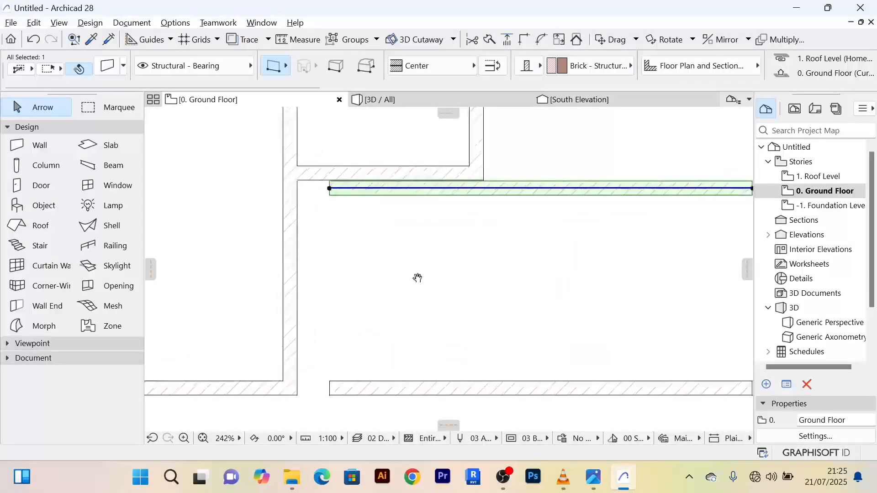
pyautogui.click(416, 281)
# Copy the southeast room's east wall about 210 mm east so it stands directly beside the original
pyautogui.click(300, 309)
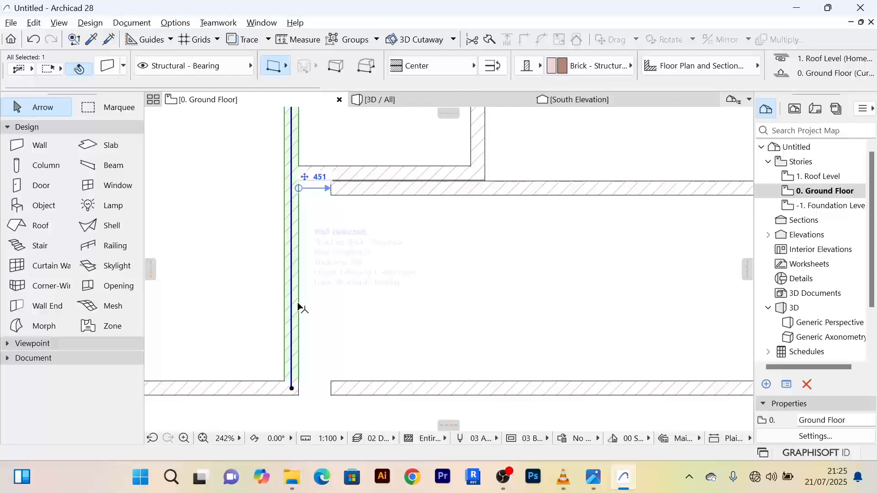
pyautogui.keyDown('ctrl'); pyautogui.moveTo(298, 304); pyautogui.dragTo(314, 305); pyautogui.keyUp('ctrl')
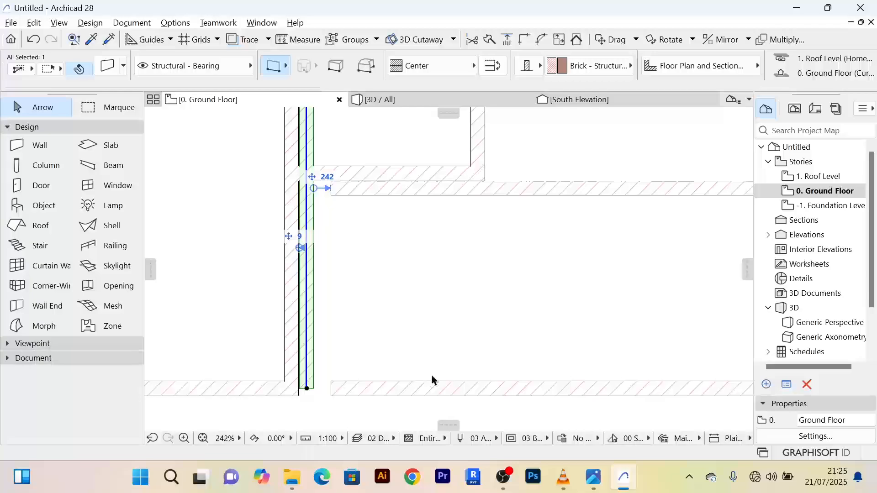
pyautogui.scroll(-5, 435, 380)
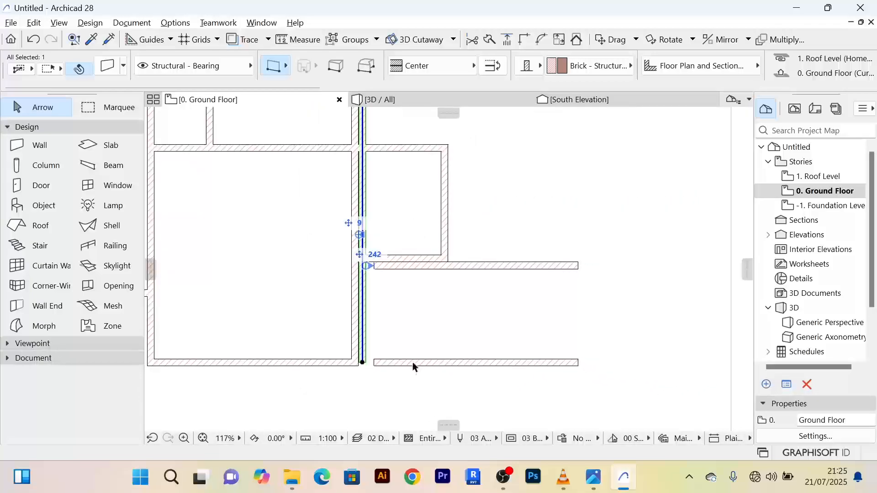
# Join the copied vertical wall with the two new horizontal walls at their western corners using Intersect
pyautogui.click(416, 365)
pyautogui.scroll(4, 359, 314)
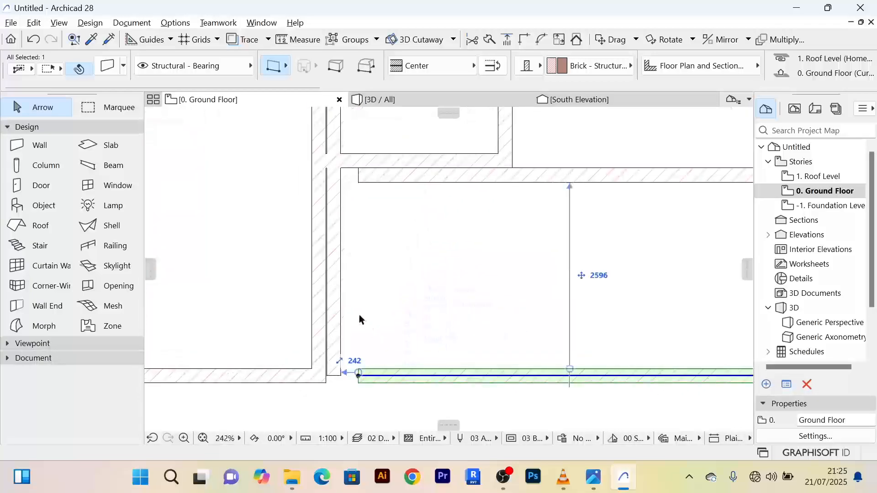
pyautogui.keyDown('shift'); pyautogui.click(338, 301); pyautogui.keyUp('shift')
pyautogui.keyDown('shift'); pyautogui.click(498, 176); pyautogui.keyUp('shift')
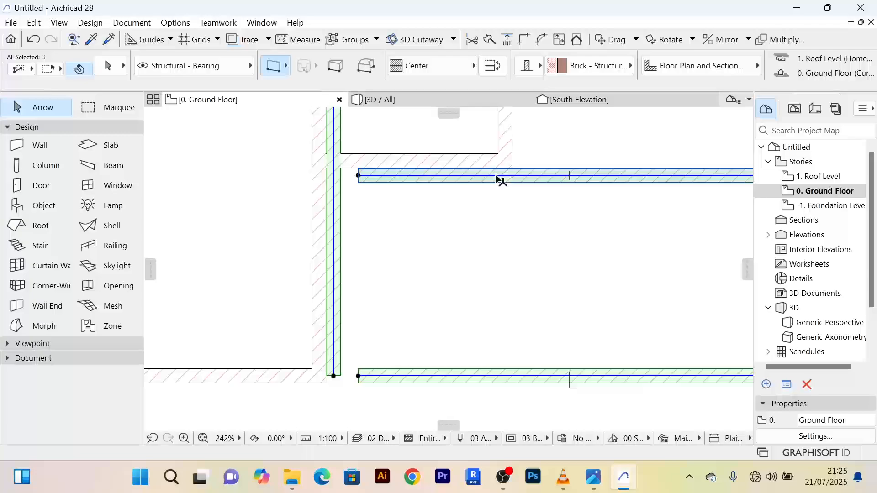
pyautogui.click(524, 39)
pyautogui.scroll(-2, 466, 241)
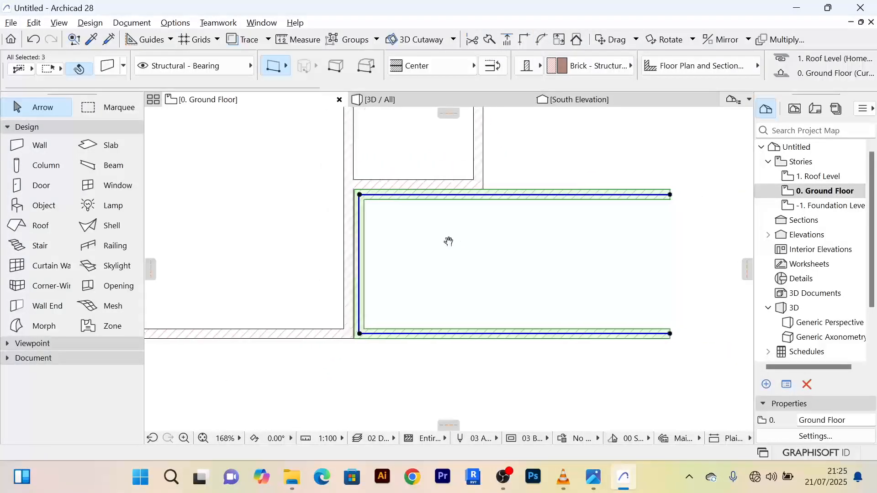
pyautogui.click(443, 266)
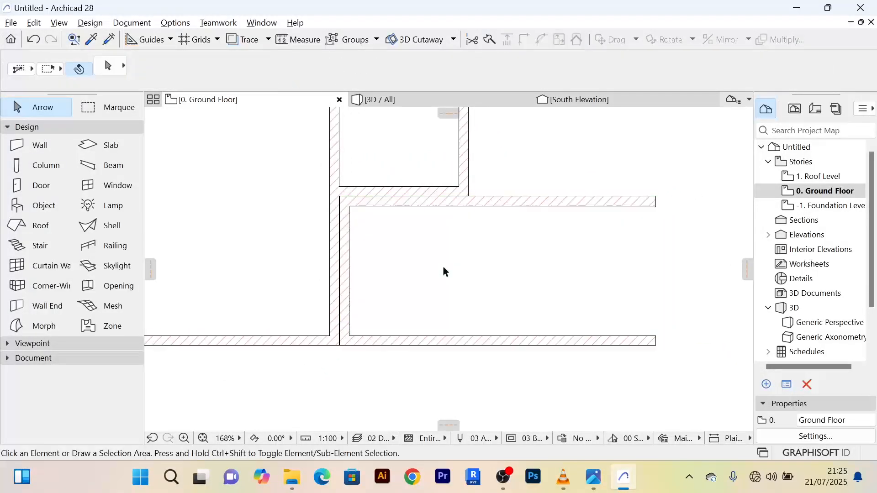
# Copy the small east room's east wall straight south so it spans both new horizontal walls
pyautogui.click(465, 138)
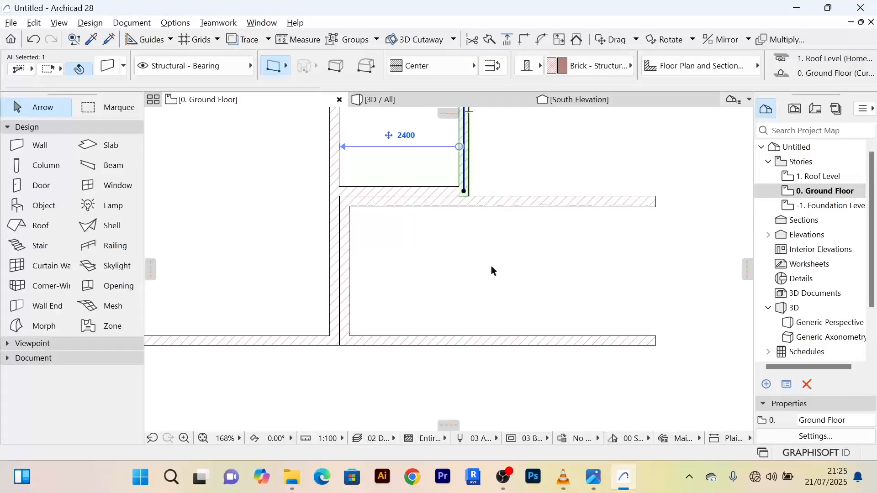
pyautogui.hotkey('ctrl', 'shift')
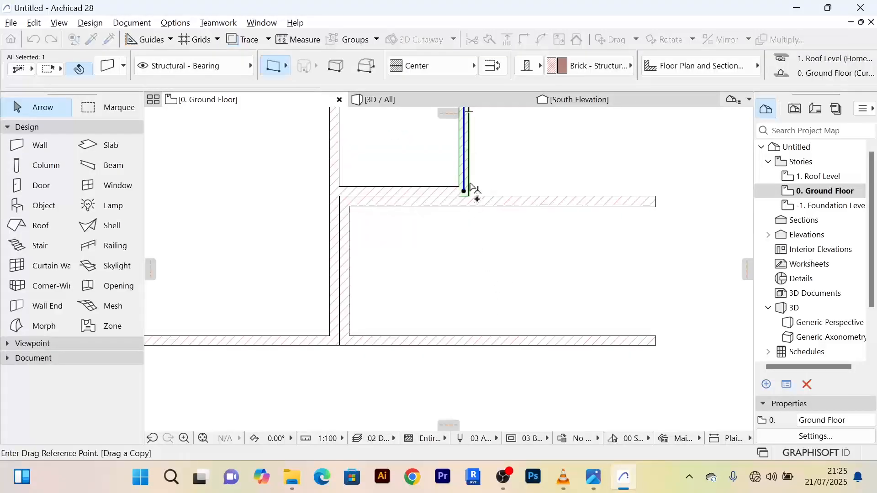
pyautogui.moveTo(470, 186); pyautogui.dragTo(470, 338)
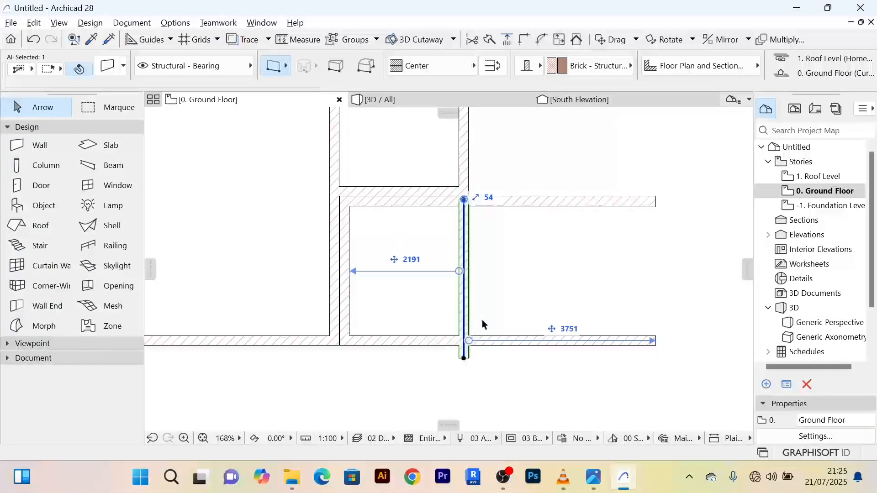
pyautogui.scroll(3, 479, 288)
pyautogui.scroll(-2, 385, 168)
# Try to join the copied east wall with the new horizontal walls using Intersect, and undo each attempt
pyautogui.keyDown('shift'); pyautogui.click(397, 132); pyautogui.keyUp('shift')
pyautogui.keyDown('shift'); pyautogui.click(405, 299); pyautogui.keyUp('shift')
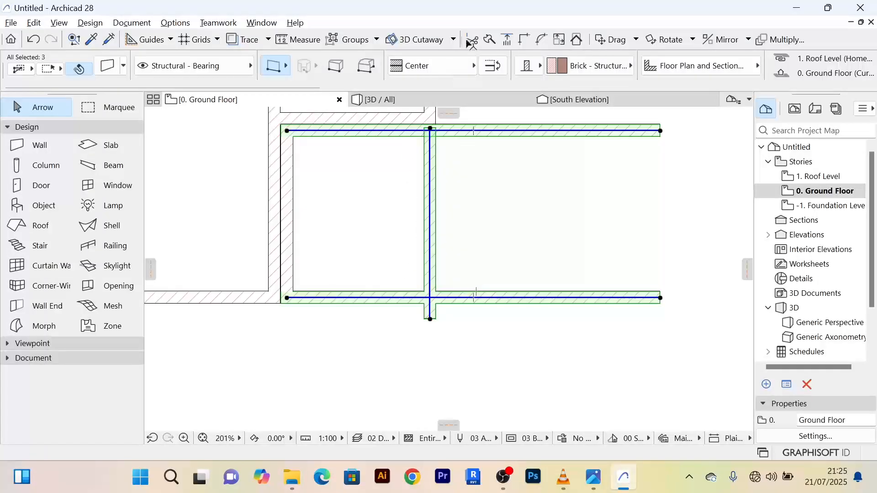
pyautogui.click(525, 41)
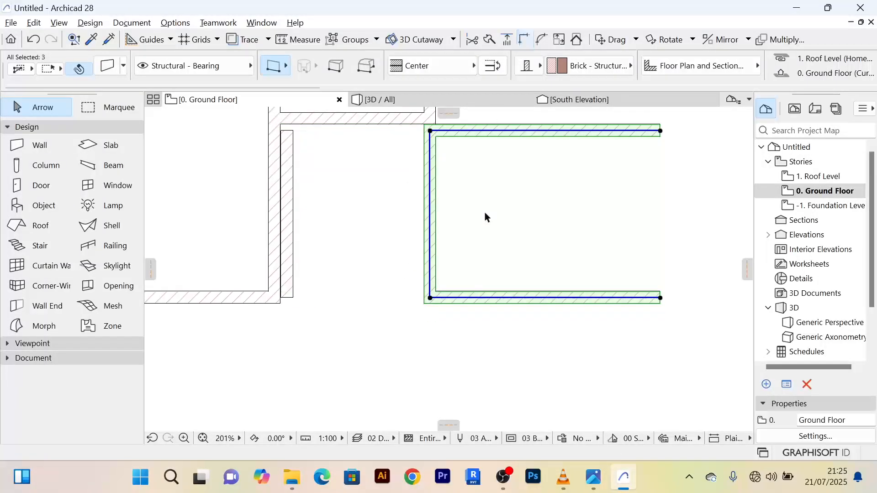
pyautogui.hotkey('ctrl', 'z')
pyautogui.click(464, 352)
pyautogui.moveTo(481, 350); pyautogui.dragTo(409, 150)
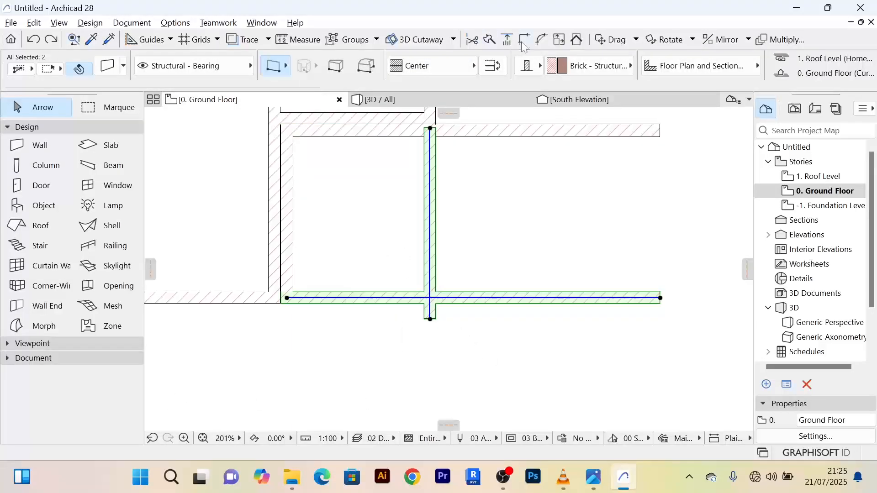
pyautogui.click(526, 40)
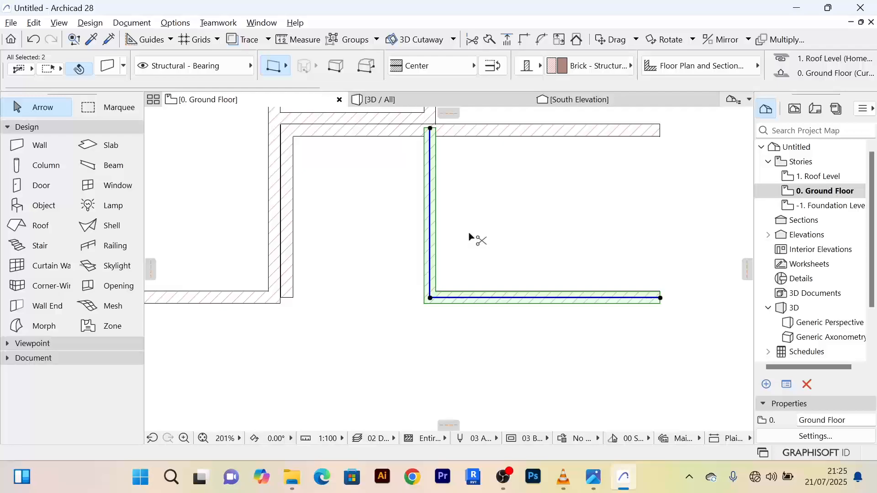
pyautogui.hotkey('ctrl', 'z')
pyautogui.click(457, 349)
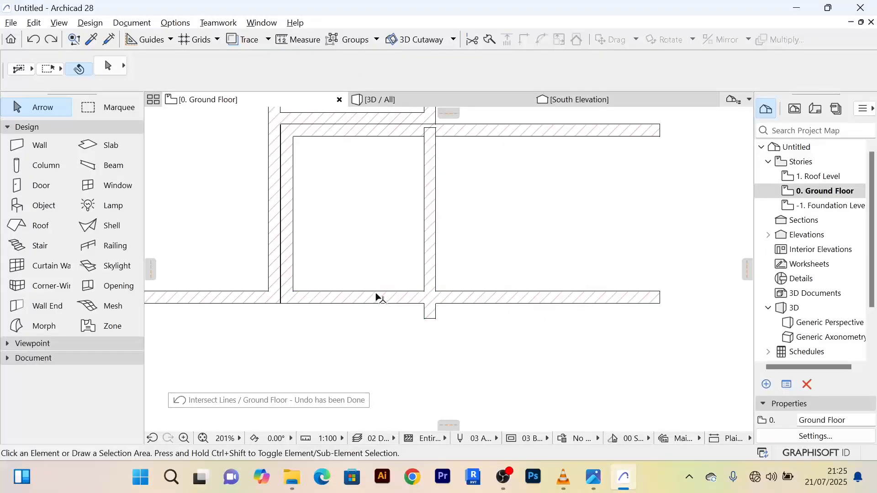
pyautogui.click(377, 298)
pyautogui.click(444, 344)
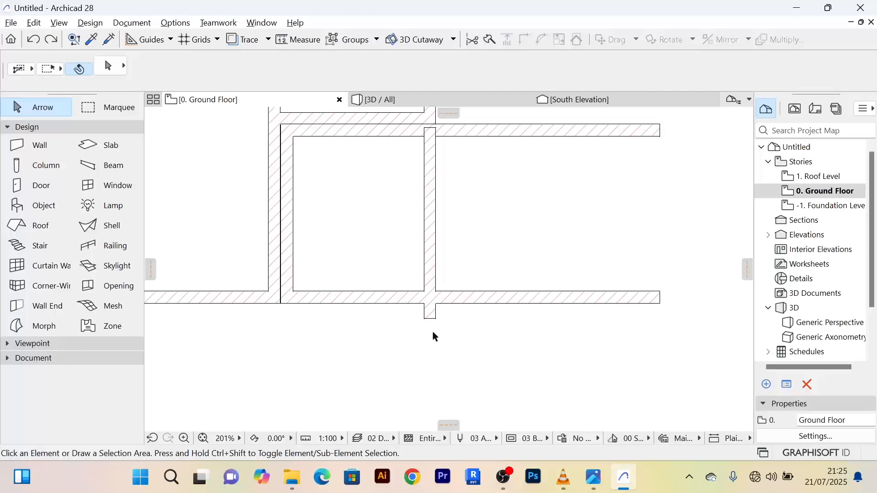
# Trim off the east wall's stub below the south wall and the horizontal wall lengths projecting east of it
pyautogui.keyDown('ctrl'); pyautogui.click(432, 313); pyautogui.keyUp('ctrl')
pyautogui.scroll(3, 502, 320)
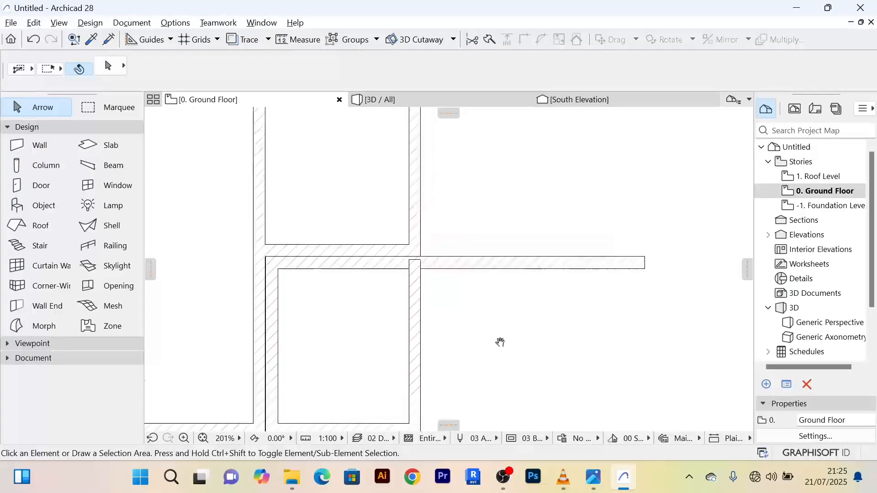
pyautogui.keyDown('ctrl'); pyautogui.click(481, 260); pyautogui.keyUp('ctrl')
# Join the new lower room's north and east walls at their northeast corner using Intersect
pyautogui.scroll(5, 425, 255)
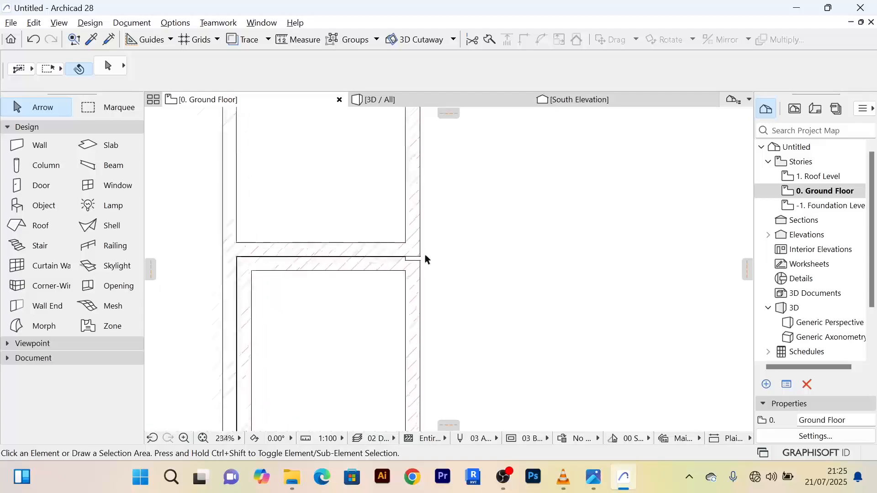
pyautogui.click(336, 253)
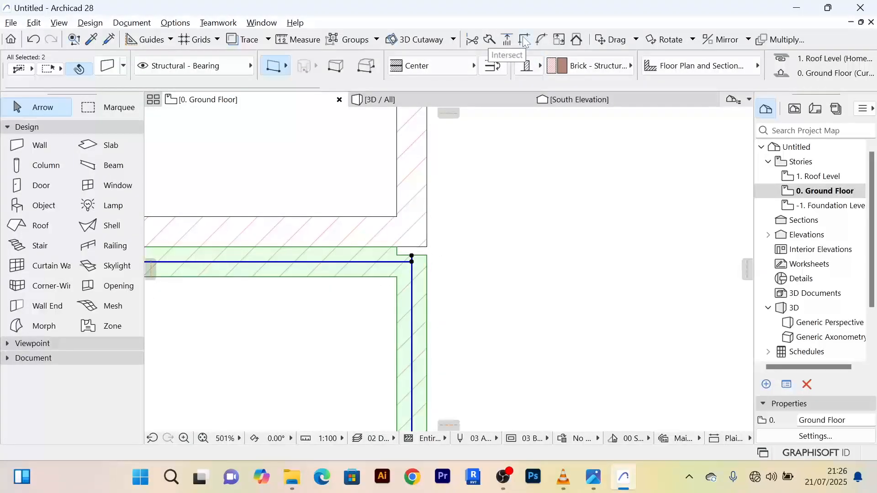
pyautogui.click(525, 42)
pyautogui.click(530, 272)
pyautogui.scroll(-5, 530, 266)
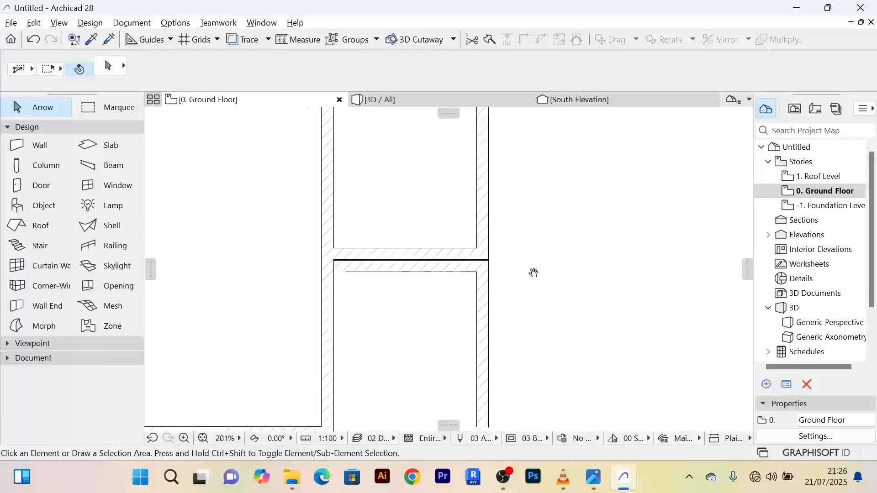
pyautogui.scroll(-3, 541, 243)
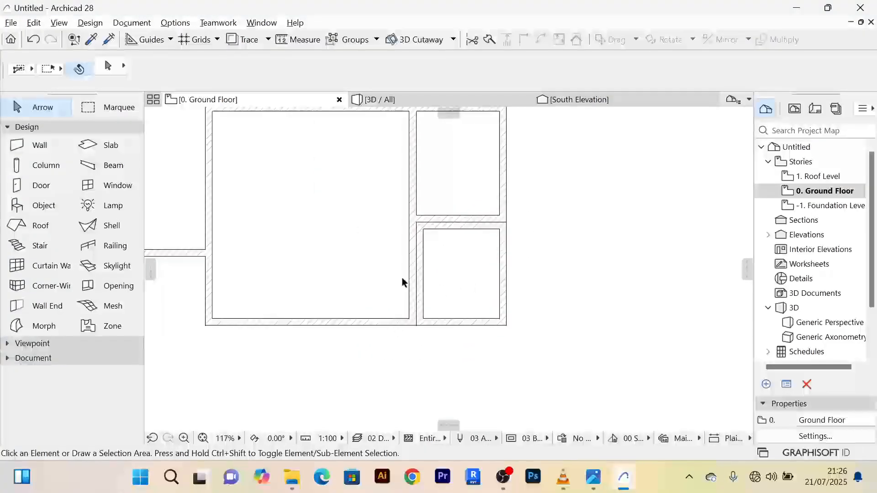
# Compare the exterior reference render with the ground floor plan and examine the complete wall layout
pyautogui.scroll(2, 531, 325)
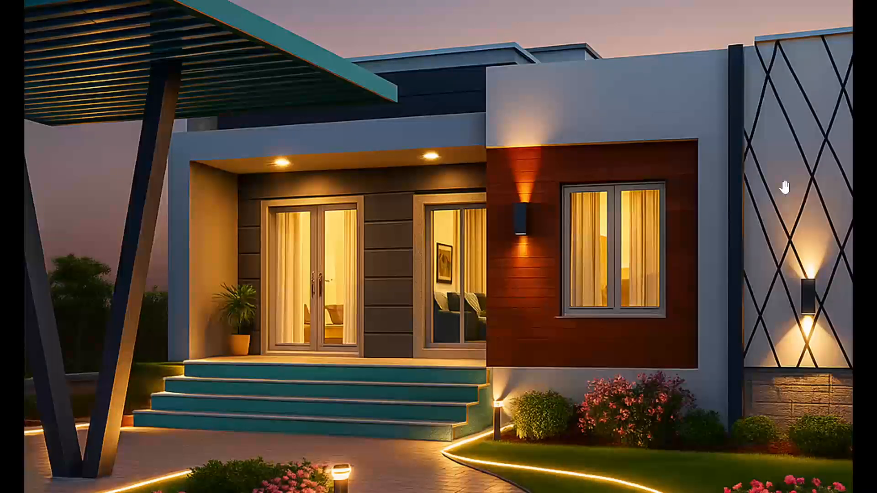
pyautogui.hotkey('alt', 'Tab')
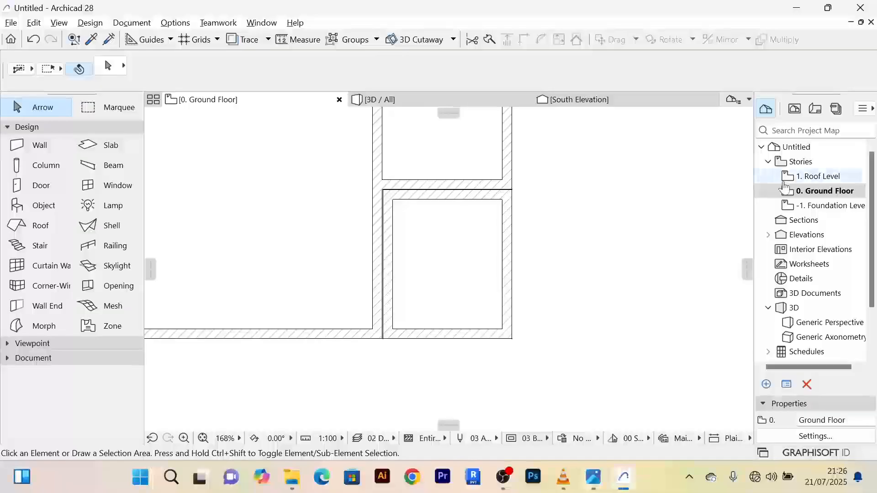
pyautogui.scroll(-5, 571, 180)
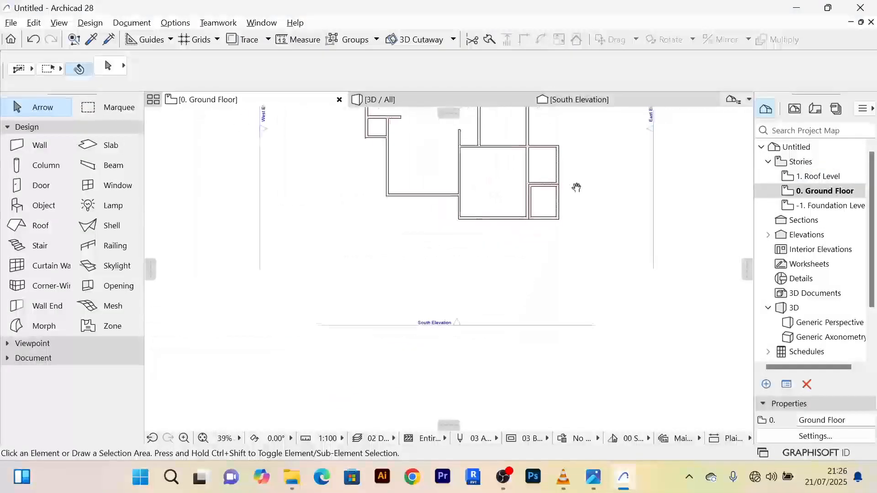
pyautogui.scroll(4, 573, 180)
pyautogui.scroll(-3, 544, 253)
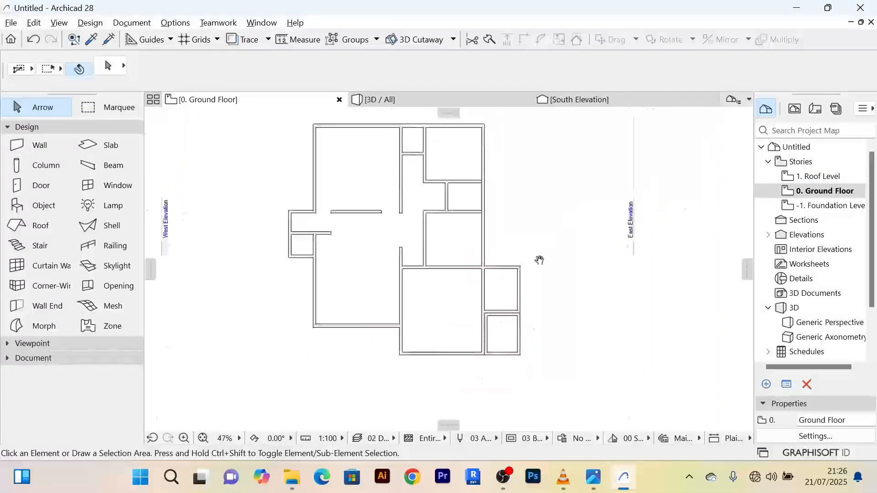
pyautogui.scroll(3, 521, 242)
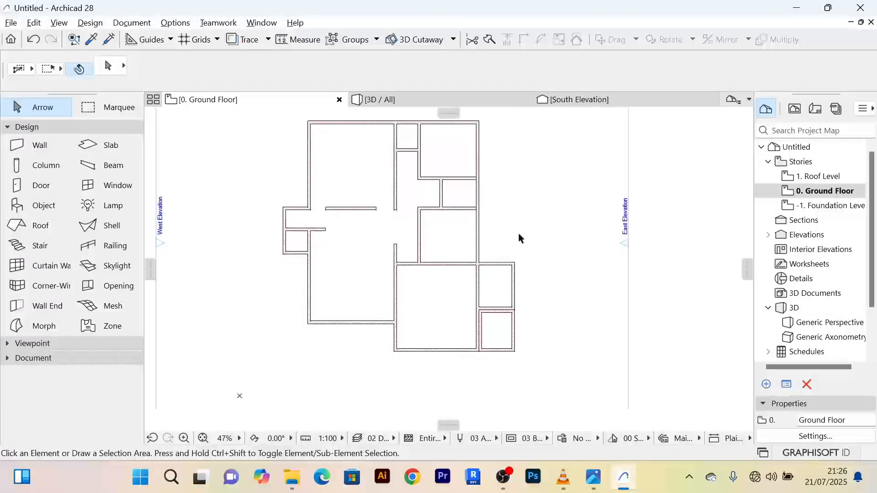
pyautogui.scroll(-2, 499, 249)
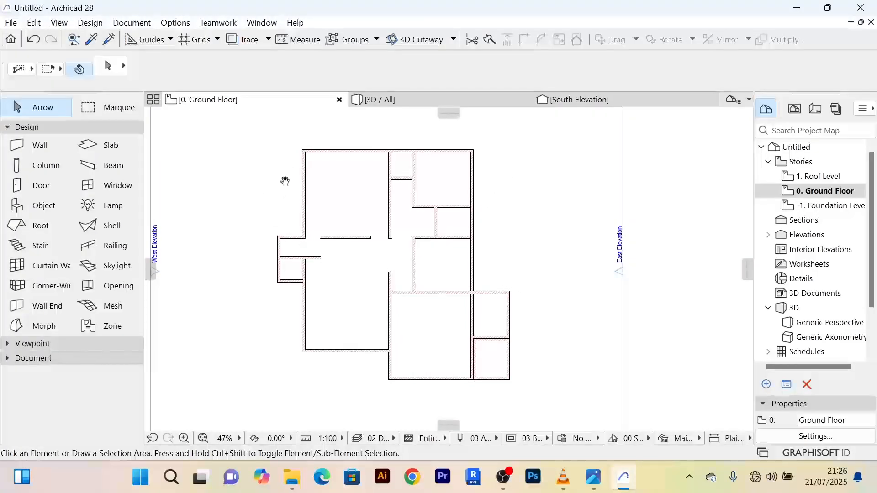
pyautogui.scroll(-2, 338, 188)
pyautogui.scroll(2, 454, 232)
pyautogui.scroll(-2, 461, 226)
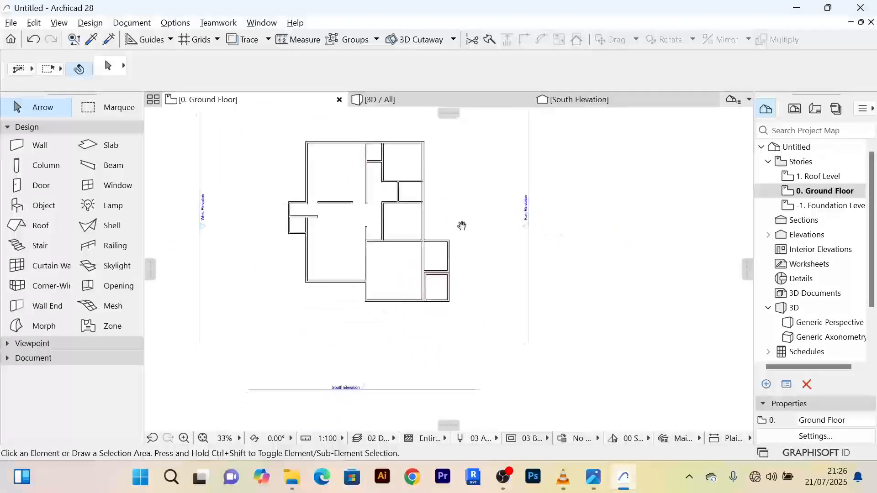
# Draw a vertical line about 17,700 mm long from the plan's southeast outer corner northward past the north wall
pyautogui.scroll(6, 446, 298)
pyautogui.scroll(-4, 504, 218)
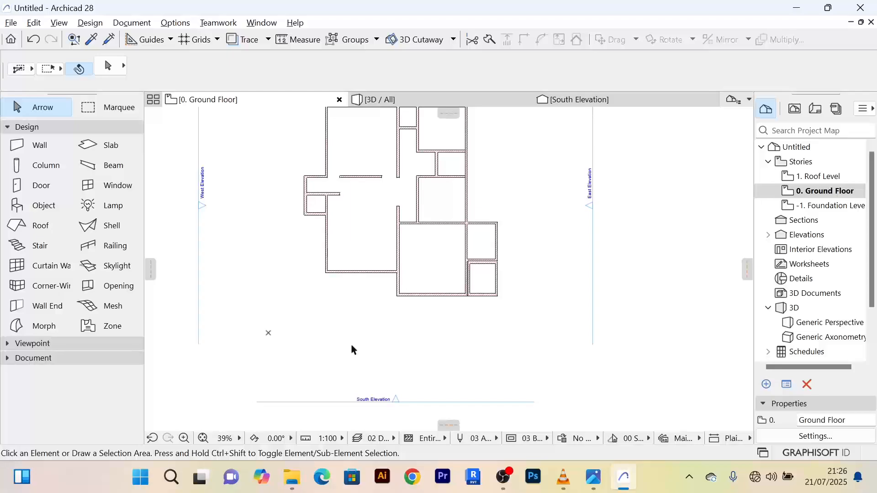
pyautogui.click(23, 128)
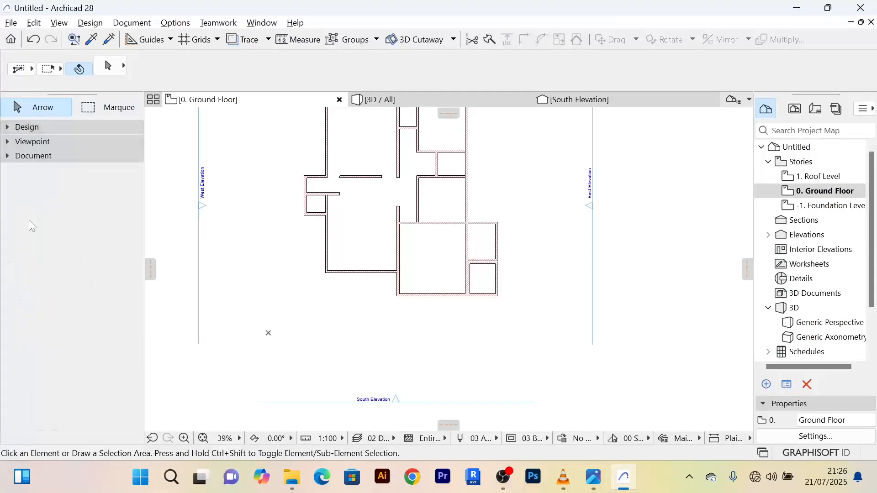
pyautogui.click(8, 160)
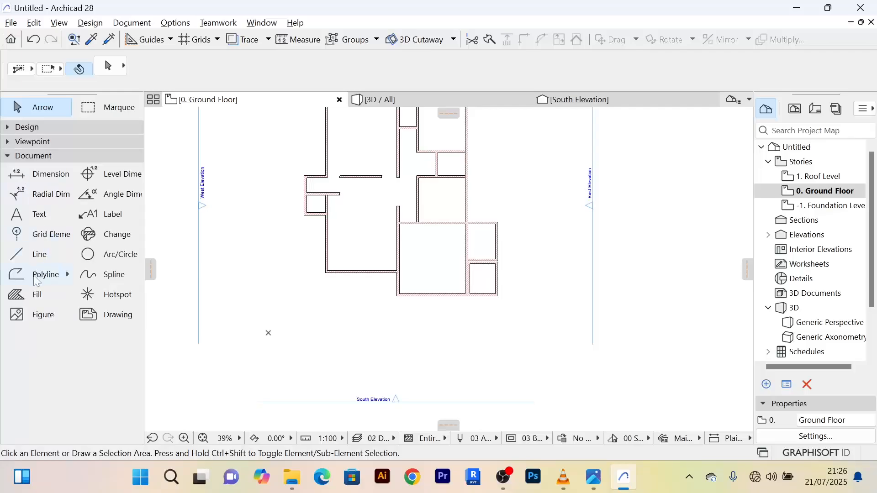
pyautogui.click(32, 257)
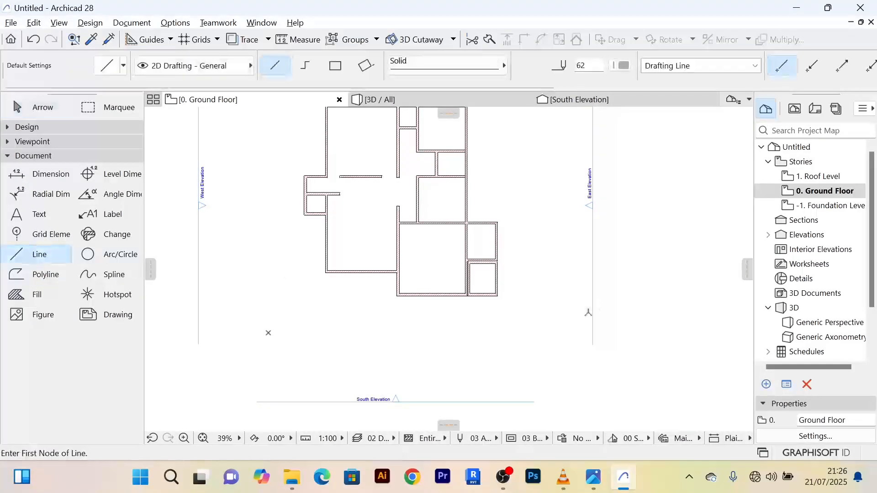
pyautogui.moveTo(508, 274); pyautogui.dragTo(487, 368, button='middle')
pyautogui.scroll(6, 488, 366)
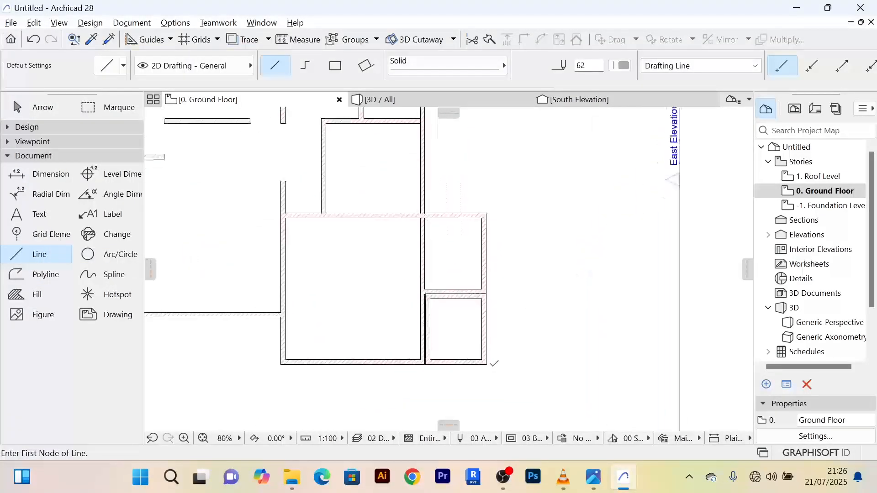
pyautogui.click(483, 362)
pyautogui.scroll(-1, 485, 234)
pyautogui.scroll(-3, 481, 238)
pyautogui.moveTo(482, 239); pyautogui.dragTo(481, 343, button='middle')
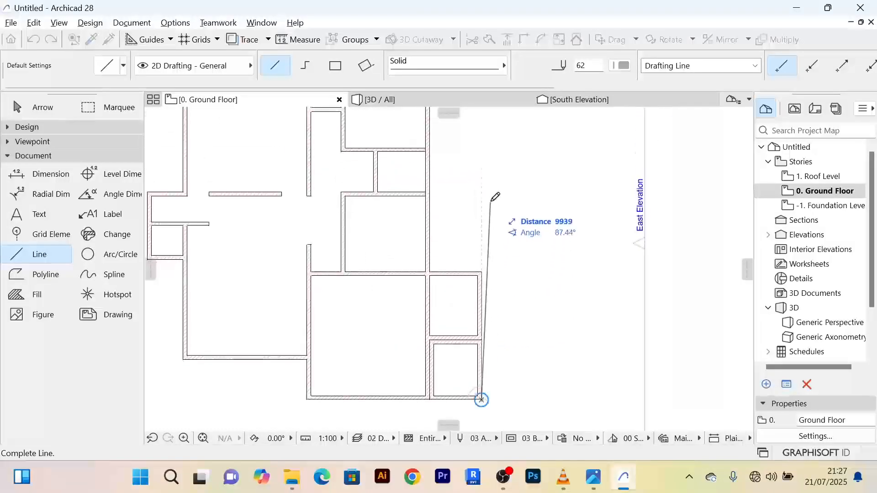
pyautogui.moveTo(485, 184); pyautogui.dragTo(486, 195, button='middle')
pyautogui.scroll(-3, 475, 215)
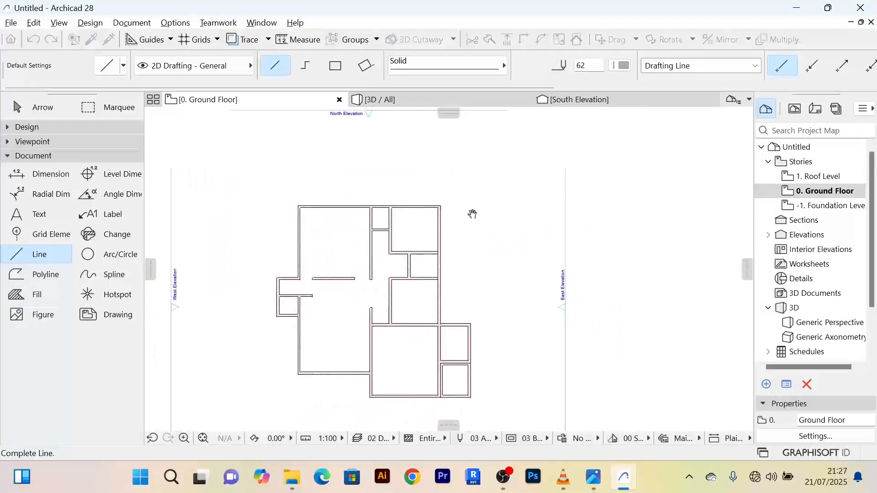
pyautogui.scroll(1, 485, 224)
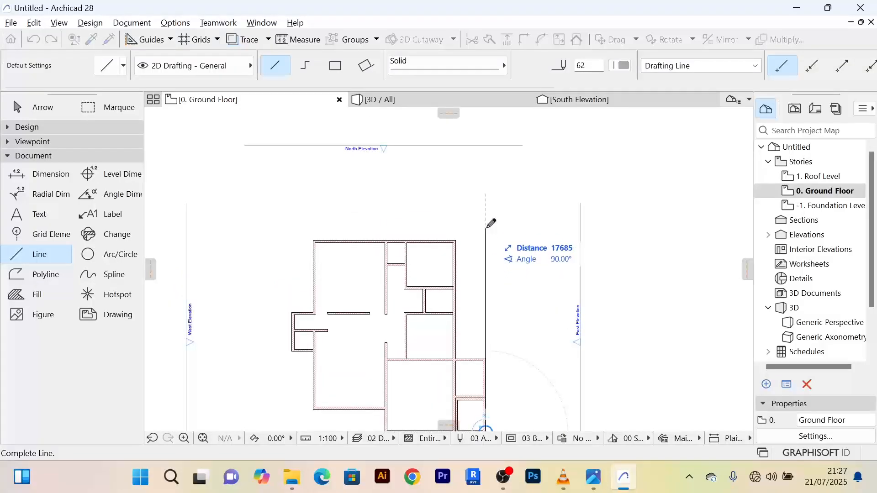
pyautogui.click(486, 230)
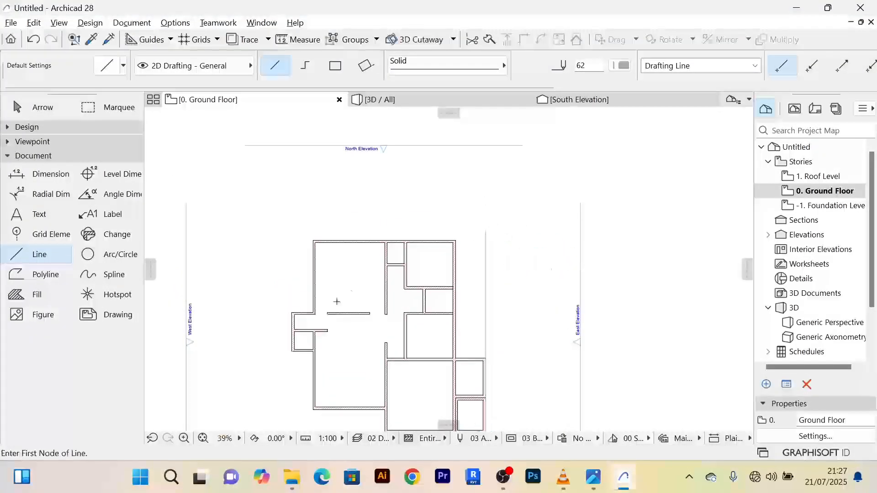
# Draw a vertical line from the small west room's southwest outer corner northward past the north wall
pyautogui.scroll(6, 292, 329)
pyautogui.scroll(2, 301, 317)
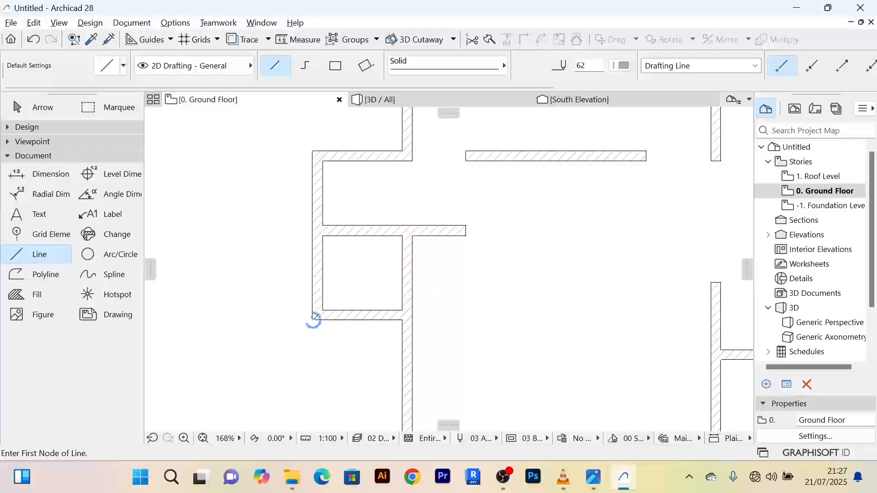
pyautogui.click(314, 316)
pyautogui.scroll(-4, 315, 272)
pyautogui.moveTo(325, 209); pyautogui.dragTo(307, 327, button='middle')
pyautogui.click(303, 247)
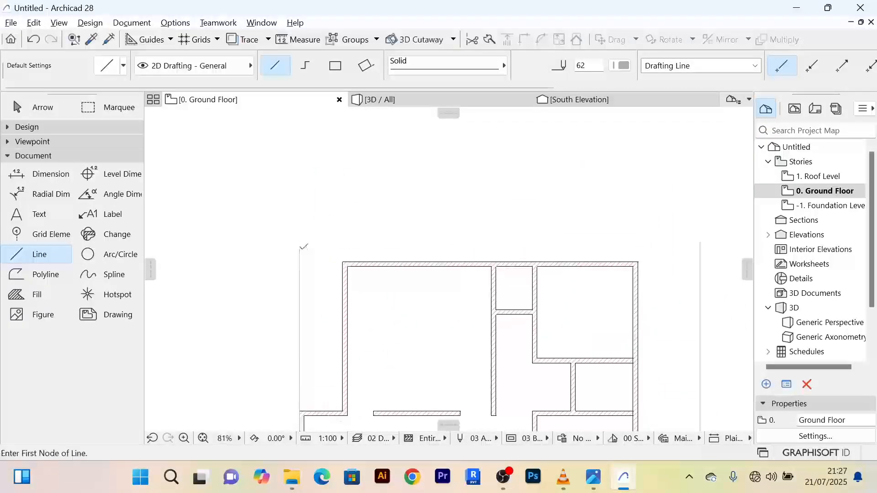
# Draw a horizontal line from the plan's southeast outer corner westward past the westernmost wall
pyautogui.scroll(-6, 389, 218)
pyautogui.scroll(3, 515, 254)
pyautogui.scroll(-2, 514, 256)
pyautogui.moveTo(516, 255); pyautogui.dragTo(522, 222, button='middle')
pyautogui.moveTo(510, 291); pyautogui.dragTo(520, 239, button='middle')
pyautogui.scroll(1, 488, 305)
pyautogui.scroll(7, 489, 305)
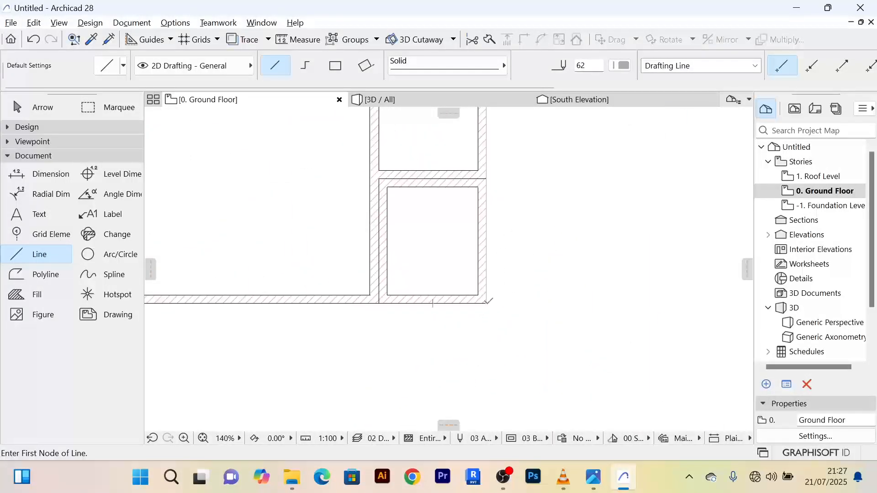
pyautogui.click(486, 303)
pyautogui.scroll(-5, 336, 298)
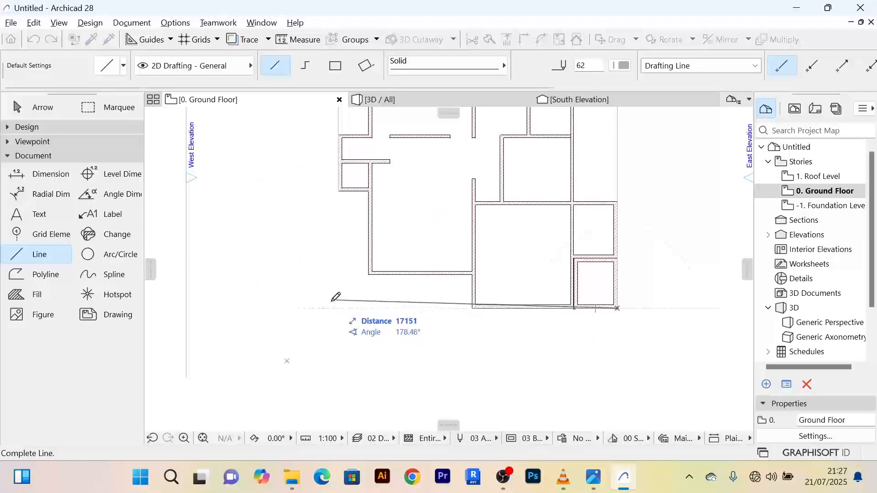
pyautogui.click(304, 307)
# Draw a horizontal line from the east line's upper end westward past the west line, and leave the Line tool
pyautogui.scroll(-4, 338, 265)
pyautogui.moveTo(388, 184); pyautogui.dragTo(393, 316, button='middle')
pyautogui.scroll(3, 428, 266)
pyautogui.scroll(3, 446, 283)
pyautogui.moveTo(447, 283); pyautogui.dragTo(485, 234, button='middle')
pyautogui.scroll(-3, 485, 234)
pyautogui.scroll(3, 570, 233)
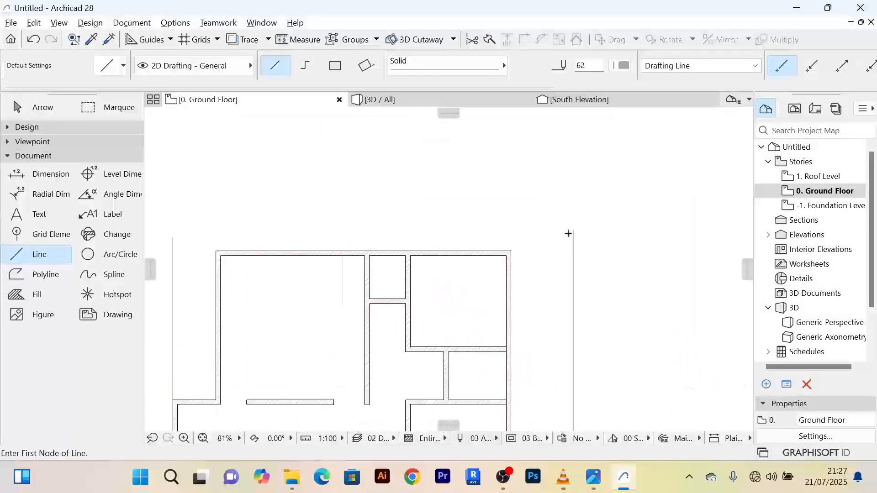
pyautogui.click(573, 227)
pyautogui.scroll(-3, 365, 219)
pyautogui.moveTo(361, 224); pyautogui.dragTo(447, 231, button='middle')
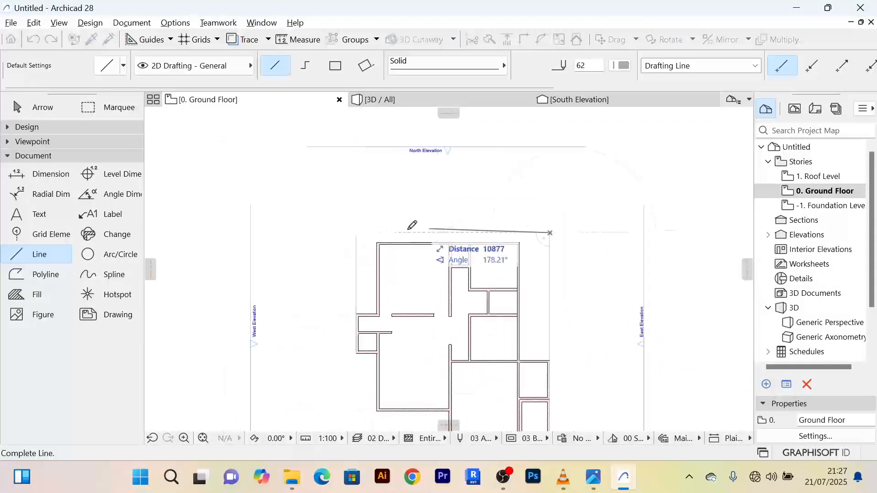
pyautogui.click(346, 232)
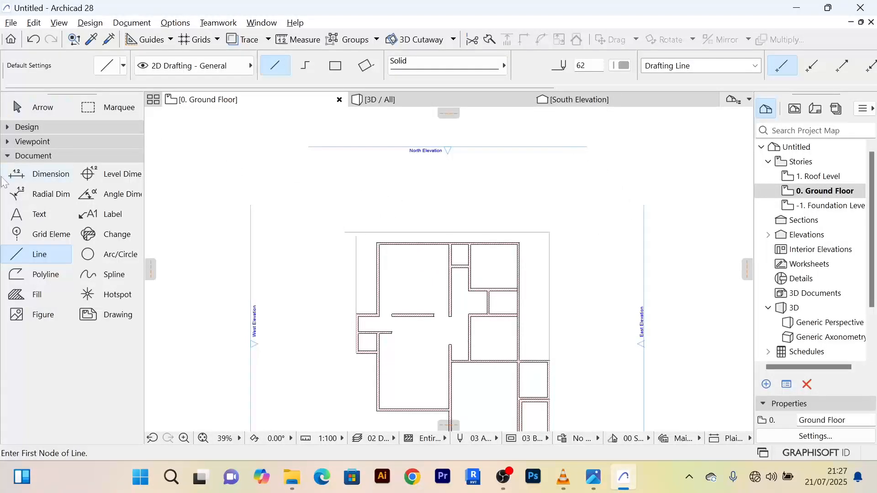
pyautogui.click(13, 157)
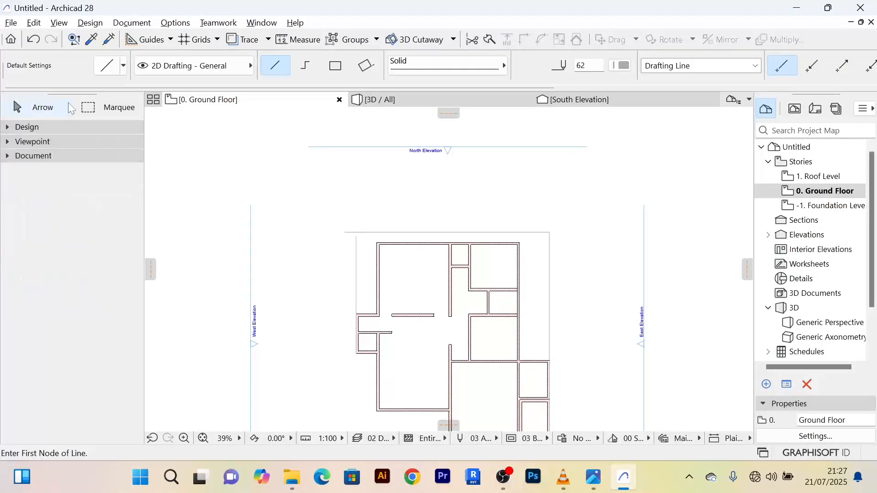
pyautogui.click(31, 112)
# Select the four outline lines and join the north and west lines at their northwest corner
pyautogui.scroll(3, 411, 228)
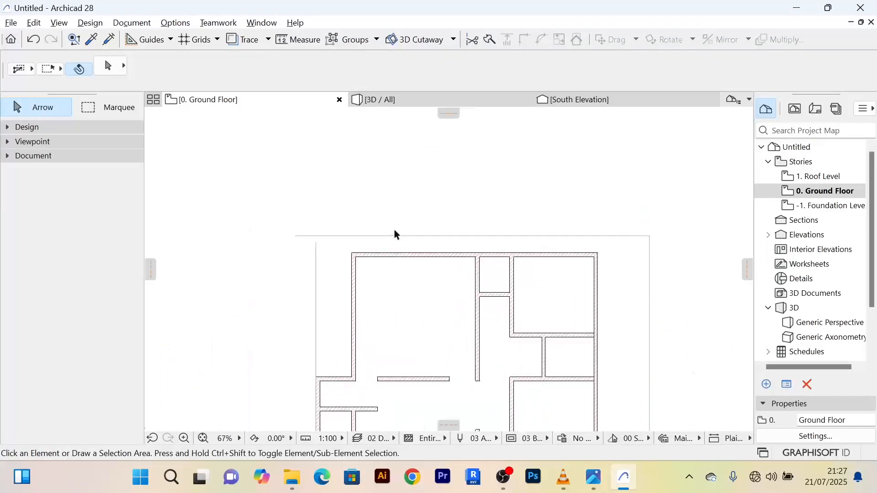
pyautogui.click(394, 237)
pyautogui.moveTo(307, 294); pyautogui.dragTo(332, 210, button='middle')
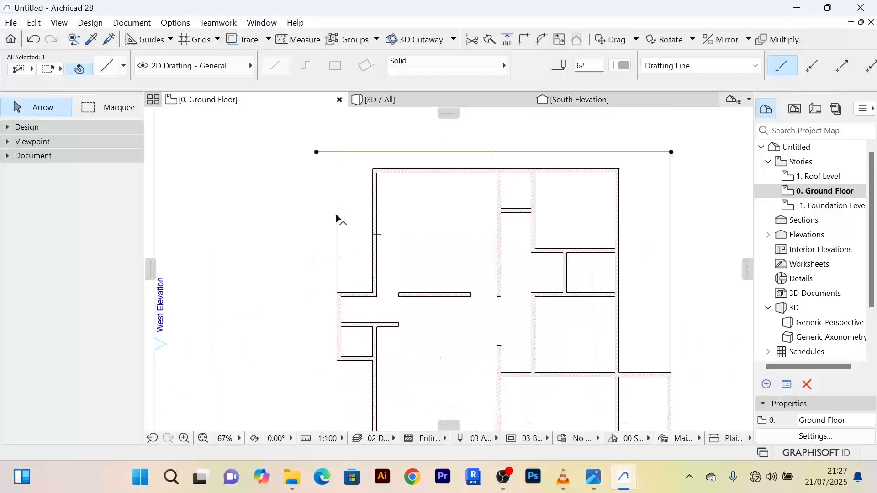
pyautogui.keyDown('shift'); pyautogui.click(338, 219); pyautogui.keyUp('shift')
pyautogui.scroll(-3, 338, 220)
pyautogui.moveTo(312, 292); pyautogui.dragTo(329, 360, button='middle')
pyautogui.scroll(3, 372, 267)
pyautogui.keyDown('shift'); pyautogui.click(373, 269); pyautogui.keyUp('shift')
pyautogui.scroll(-3, 385, 301)
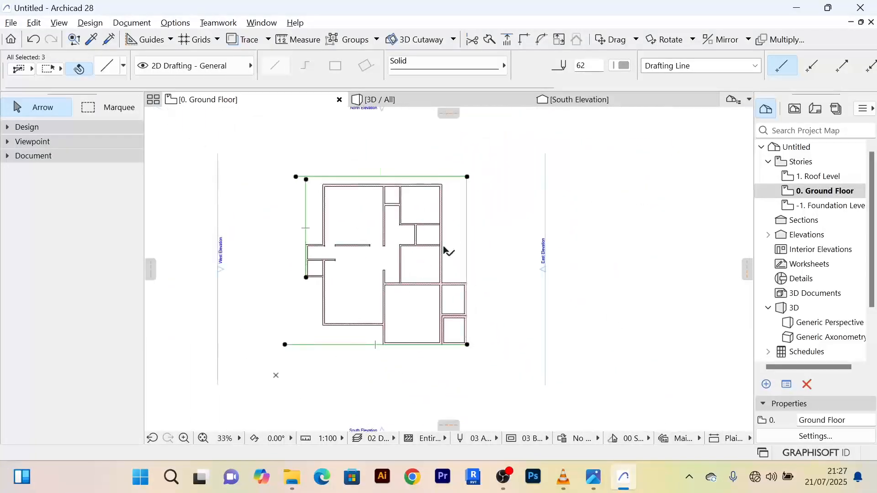
pyautogui.keyDown('shift'); pyautogui.click(467, 229); pyautogui.keyUp('shift')
pyautogui.moveTo(496, 316); pyautogui.dragTo(500, 279, button='middle')
pyautogui.click(353, 347)
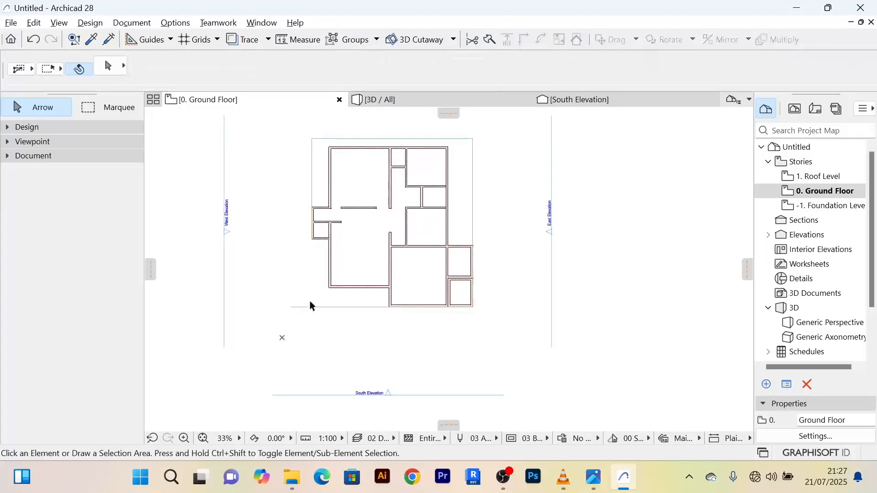
# Join the south and west outline lines at their southwest corner using Intersect
pyautogui.scroll(3, 315, 306)
pyautogui.click(319, 308)
pyautogui.moveTo(312, 256); pyautogui.dragTo(324, 349, button='middle')
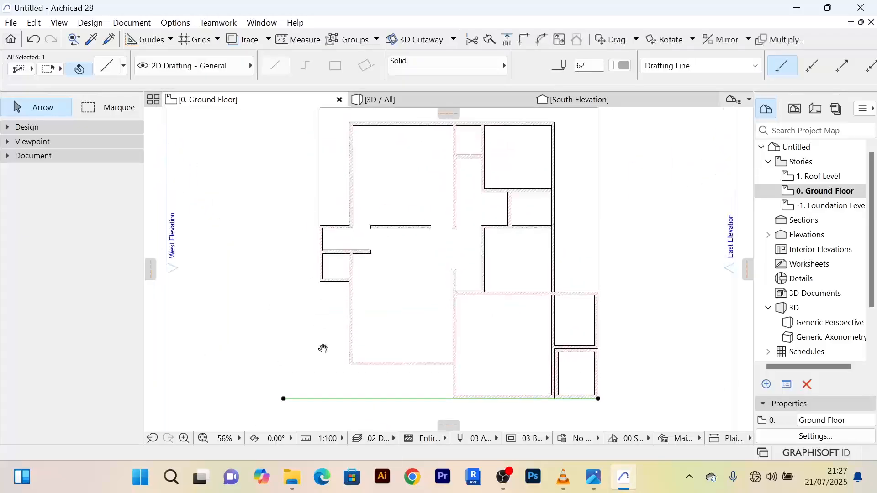
pyautogui.keyDown('shift'); pyautogui.click(320, 183); pyautogui.keyUp('shift')
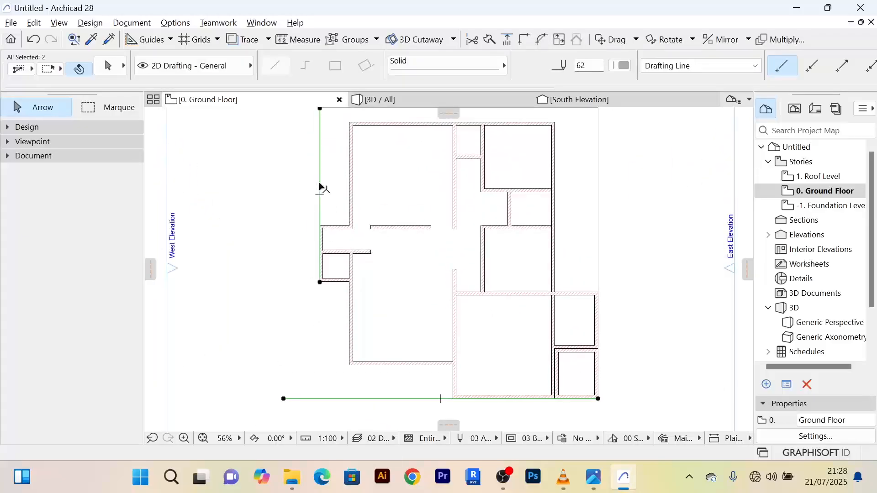
pyautogui.click(526, 40)
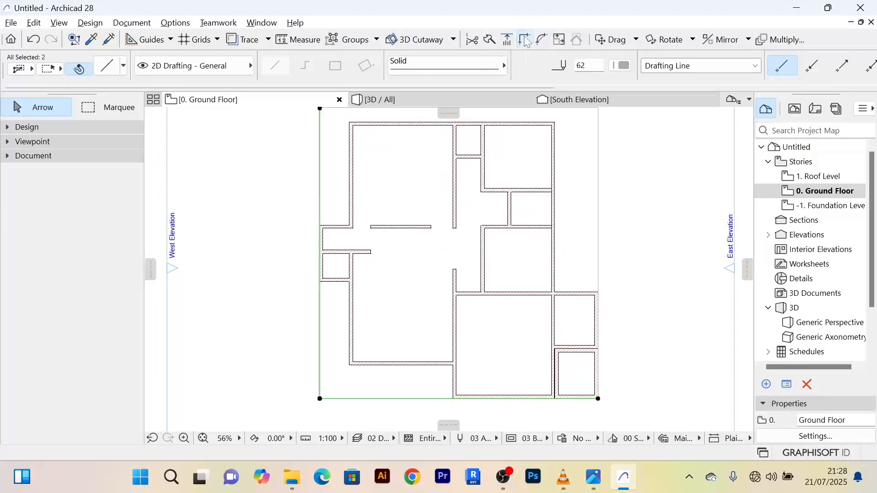
pyautogui.scroll(-4, 618, 200)
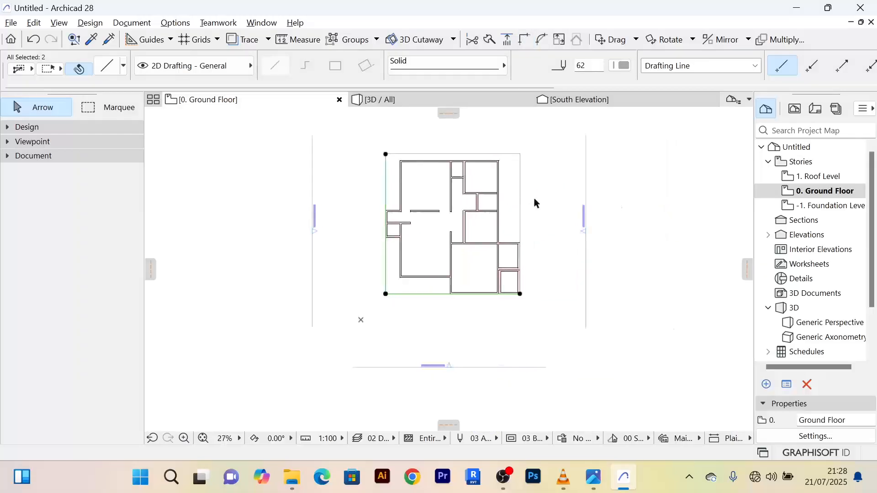
pyautogui.click(536, 201)
# Examine the ground floor walls and the open areas between them and the rectangular outline
pyautogui.scroll(3, 535, 193)
pyautogui.moveTo(535, 194); pyautogui.dragTo(539, 212, button='middle')
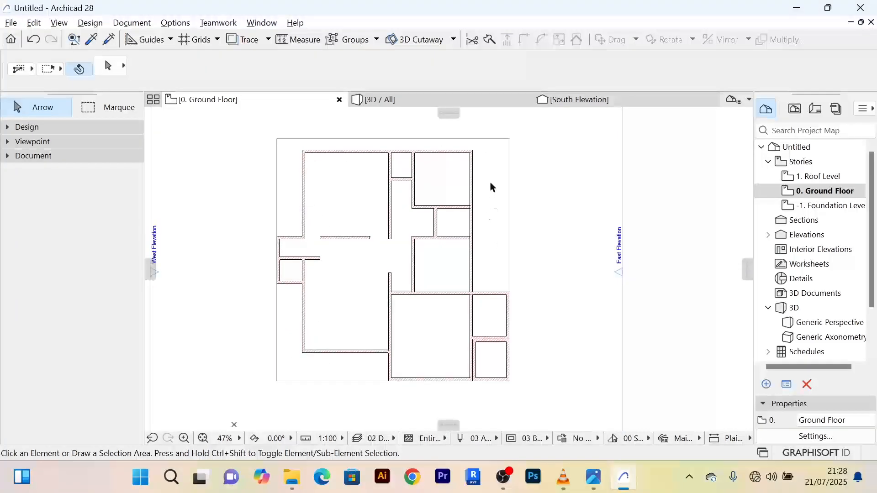
pyautogui.scroll(5, 492, 188)
pyautogui.scroll(-2, 492, 181)
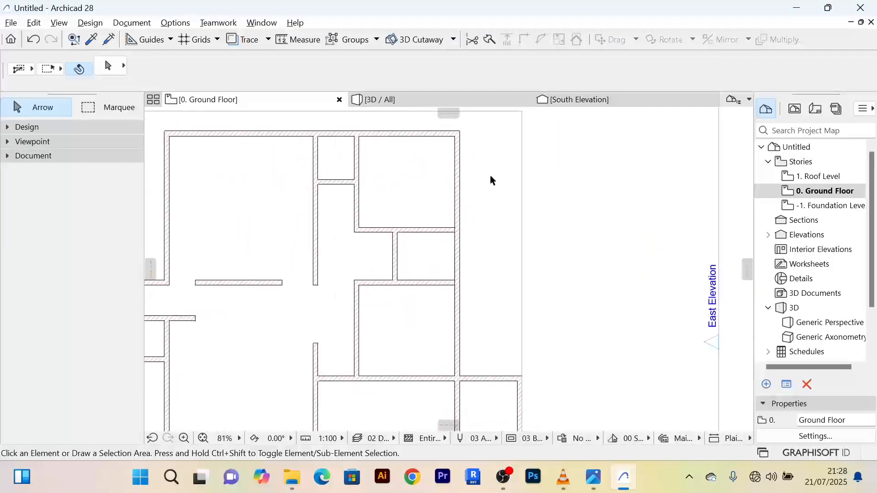
pyautogui.scroll(-2, 525, 274)
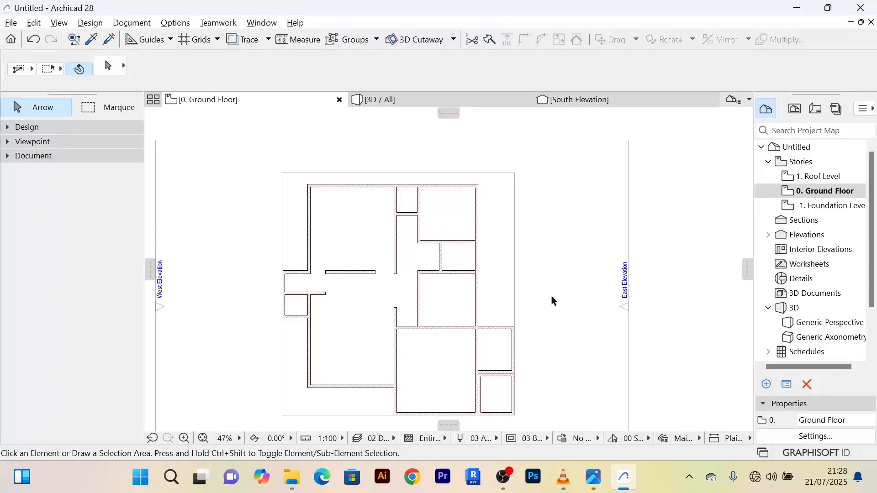
pyautogui.scroll(-1, 551, 297)
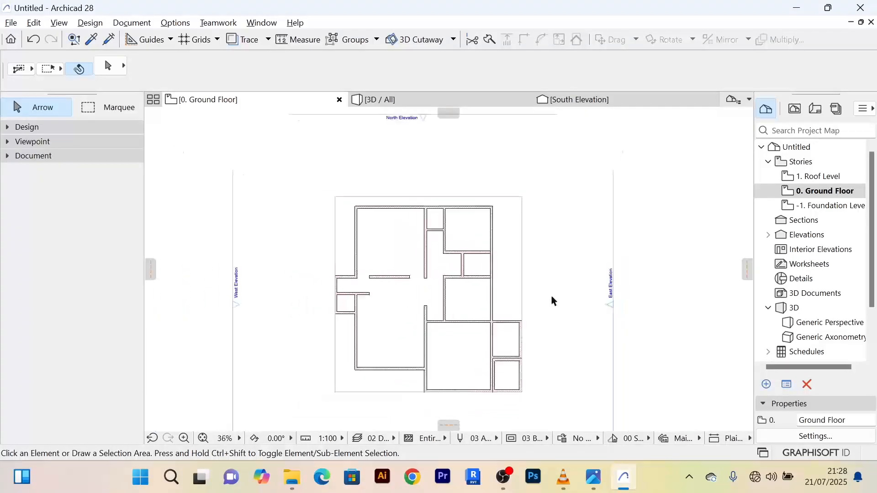
pyautogui.moveTo(553, 299); pyautogui.dragTo(549, 263, button='middle')
pyautogui.scroll(1, 550, 262)
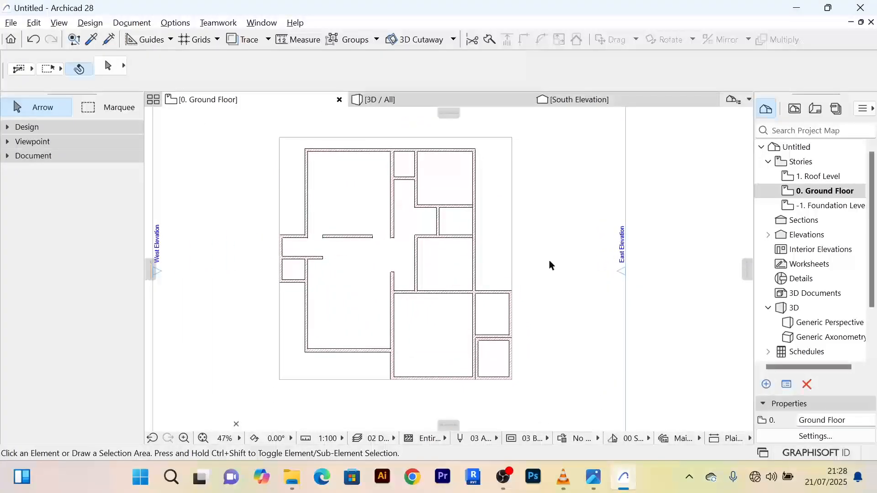
pyautogui.scroll(2, 549, 260)
pyautogui.scroll(-2, 552, 247)
pyautogui.scroll(4, 495, 335)
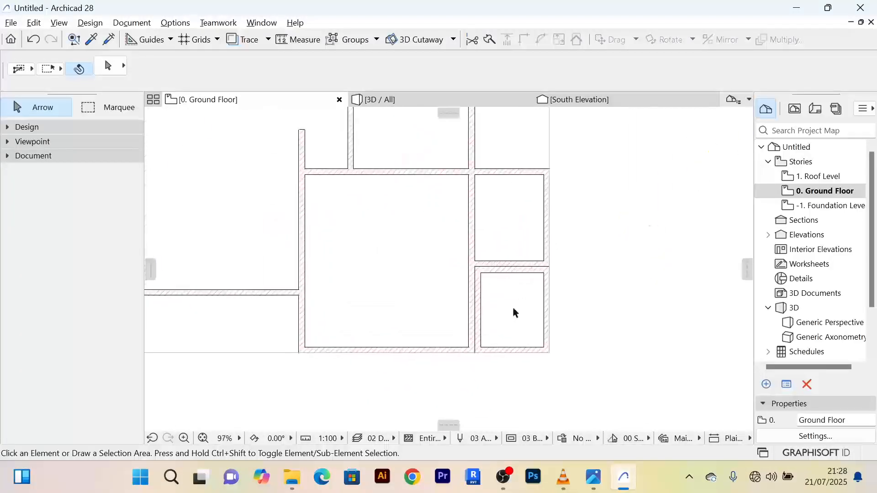
pyautogui.scroll(-4, 385, 299)
pyautogui.scroll(5, 434, 299)
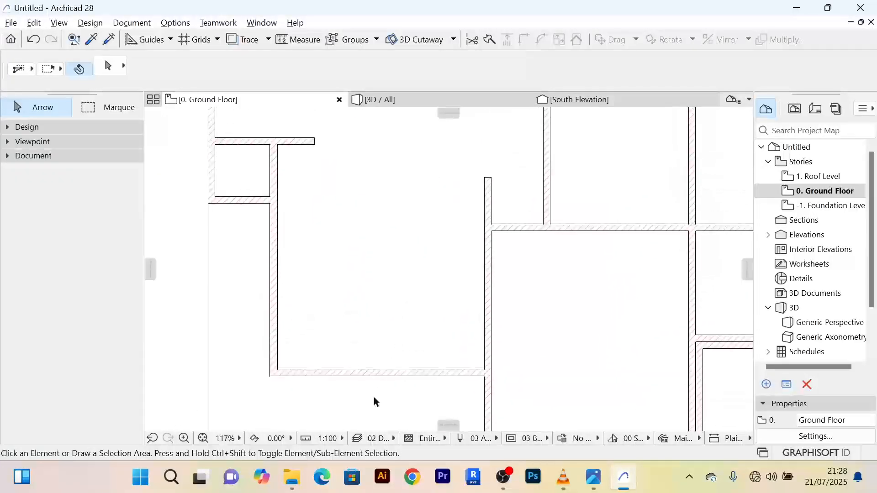
pyautogui.scroll(-4, 374, 274)
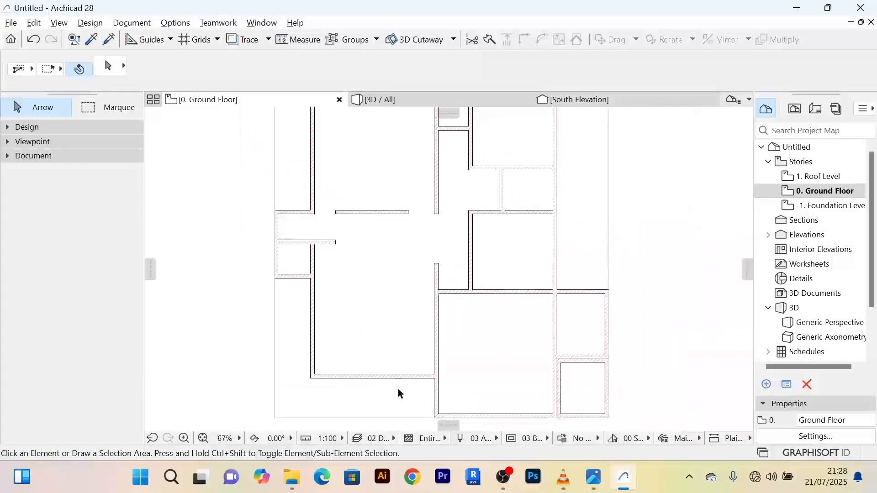
pyautogui.scroll(-1, 409, 382)
pyautogui.scroll(3, 405, 369)
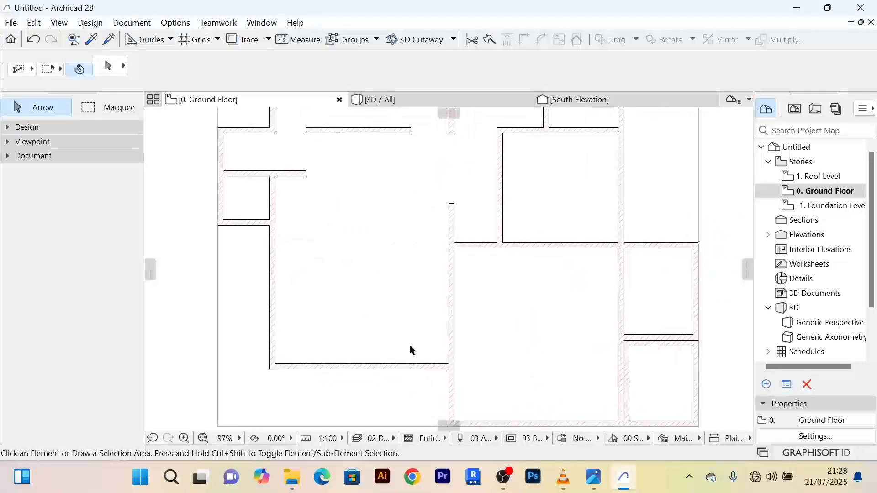
pyautogui.moveTo(393, 296); pyautogui.dragTo(389, 347, button='middle')
pyautogui.scroll(-2, 394, 292)
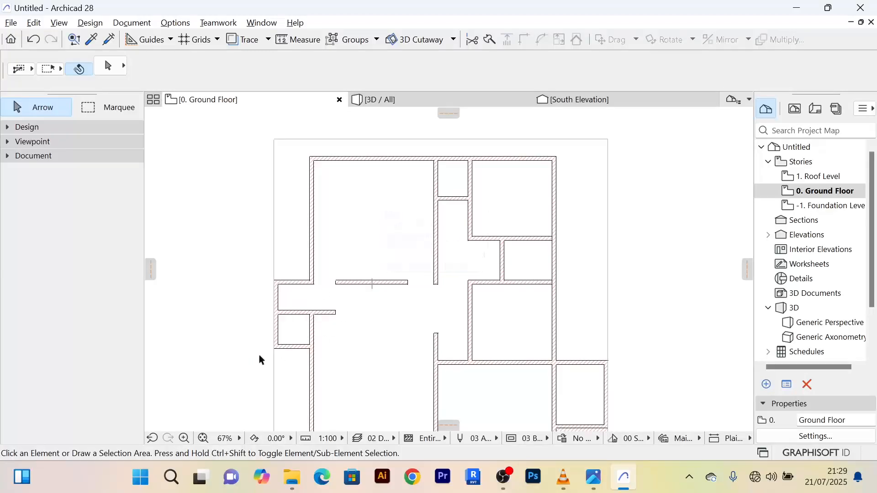
# Examine the ground floor plan, focusing on the large southeast room and the two small rooms along its east side
pyautogui.scroll(-2, 345, 349)
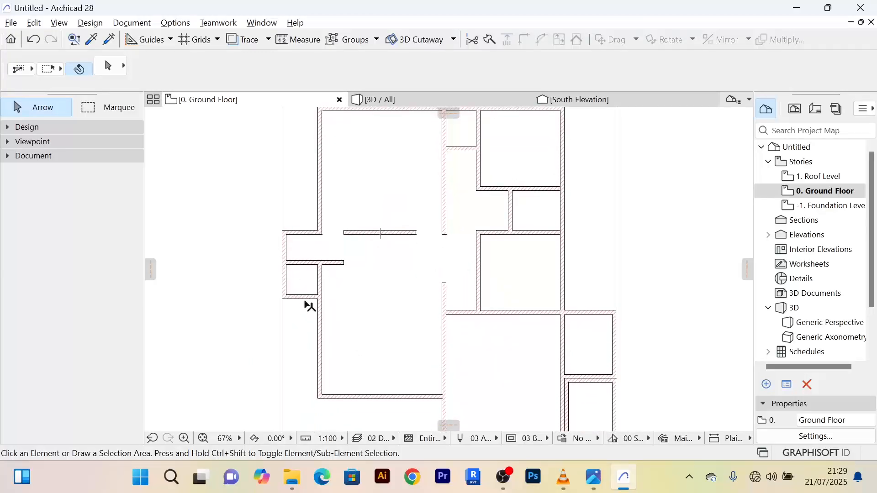
pyautogui.scroll(1, 361, 307)
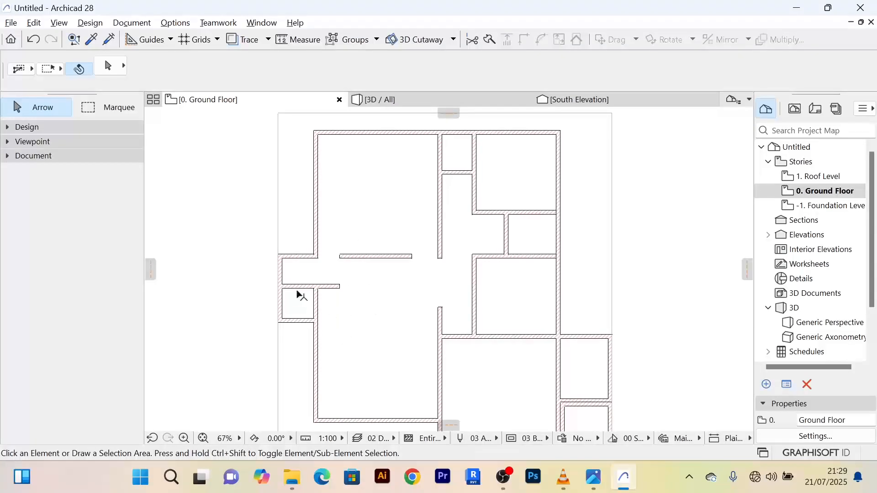
pyautogui.scroll(2, 323, 274)
pyautogui.scroll(-3, 324, 274)
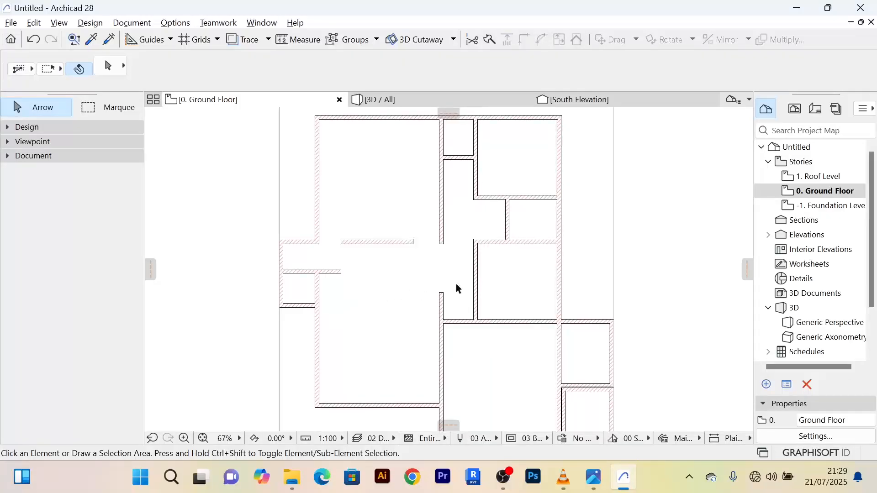
pyautogui.moveTo(504, 290); pyautogui.dragTo(501, 234, button='middle')
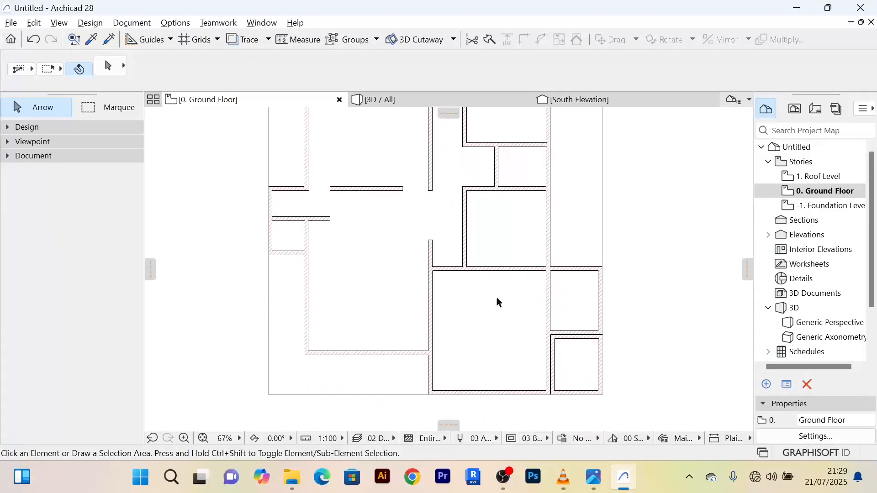
pyautogui.scroll(3, 580, 297)
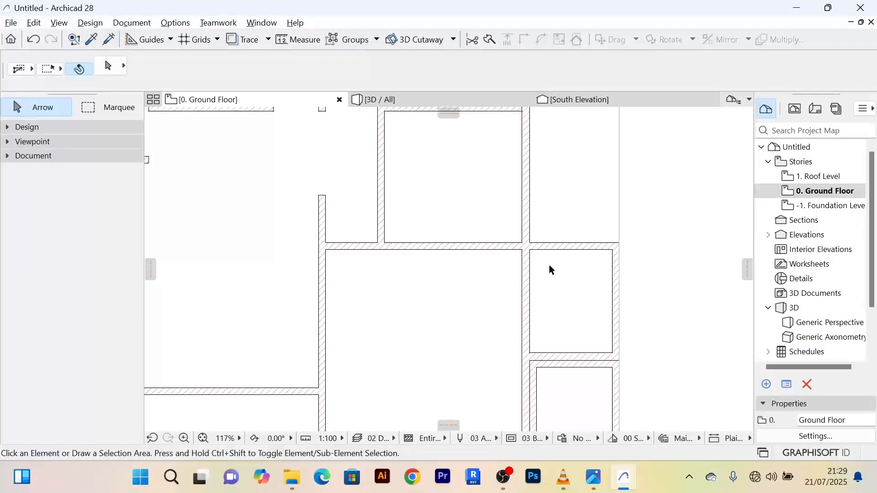
pyautogui.scroll(-3, 551, 269)
pyautogui.scroll(3, 558, 283)
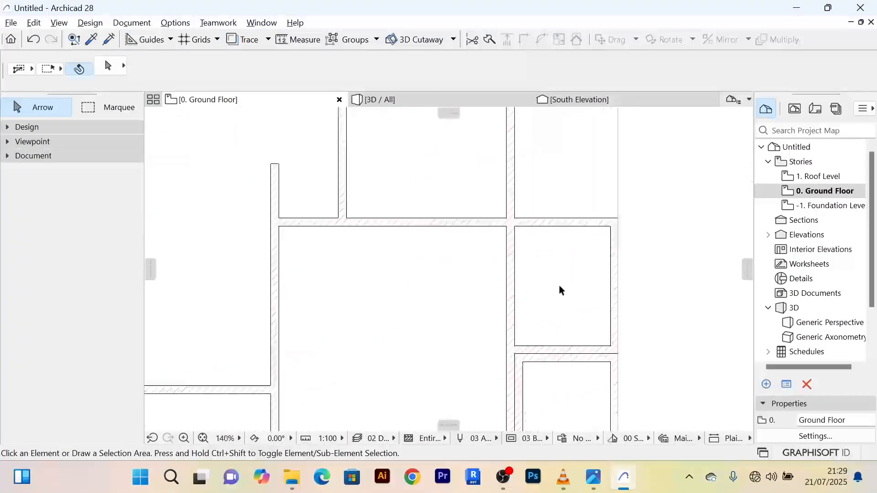
pyautogui.moveTo(557, 279); pyautogui.dragTo(539, 275, button='middle')
pyautogui.scroll(-2, 533, 273)
pyautogui.scroll(4, 536, 274)
pyautogui.scroll(-3, 537, 273)
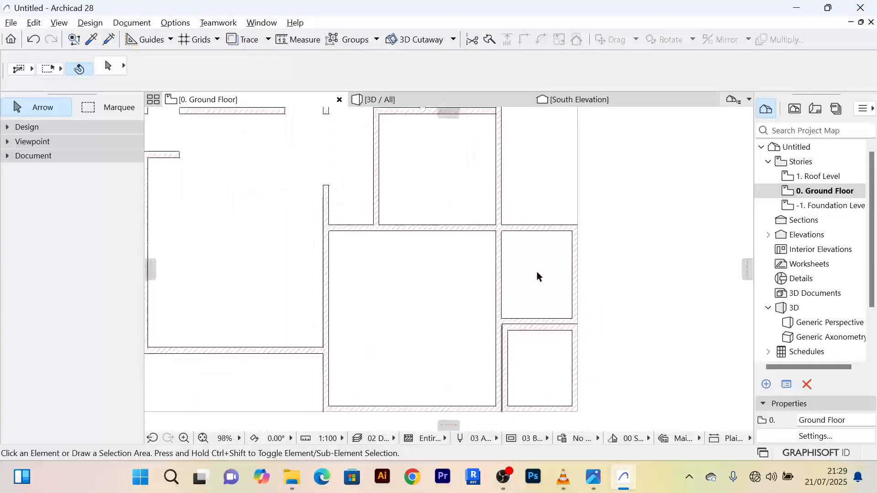
pyautogui.moveTo(536, 274); pyautogui.dragTo(552, 294, button='middle')
pyautogui.moveTo(482, 333); pyautogui.dragTo(499, 376, button='middle')
pyautogui.moveTo(473, 240); pyautogui.dragTo(514, 298, button='middle')
pyautogui.scroll(-2, 505, 268)
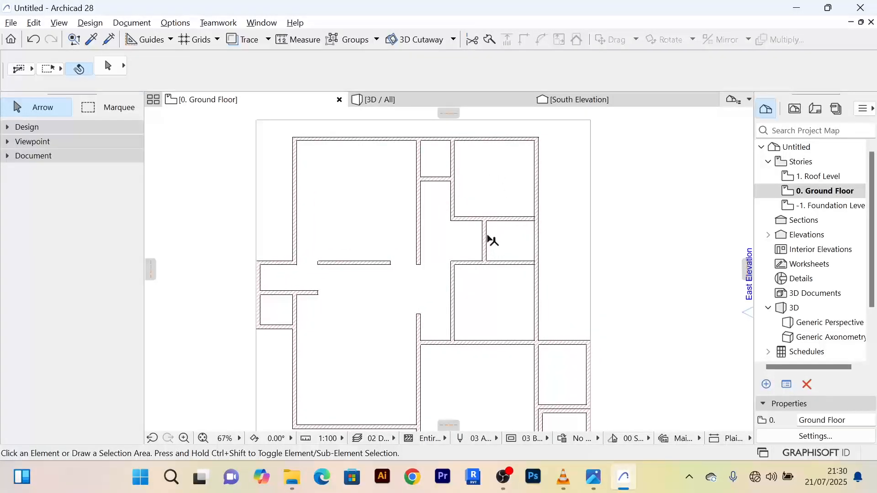
# Check the clear distance between the north and south walls of the small middle room on the east side, then clear the wall selection
pyautogui.scroll(4, 514, 246)
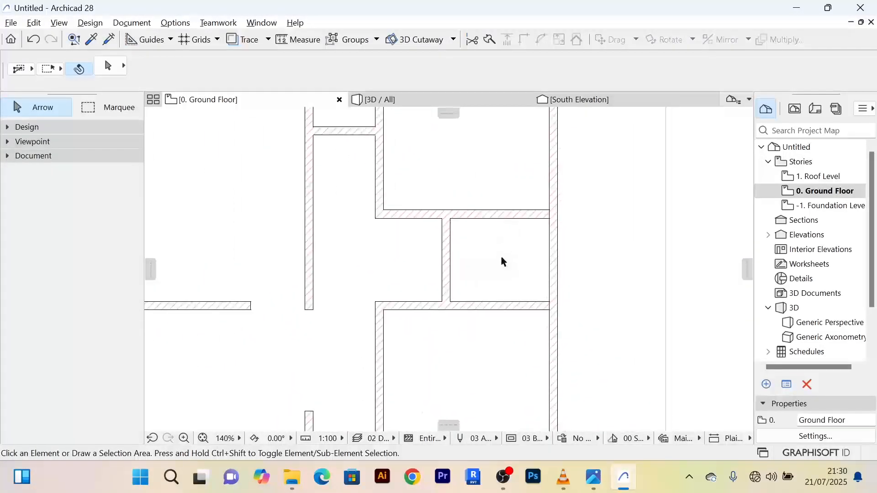
pyautogui.click(501, 215)
pyautogui.scroll(3, 502, 272)
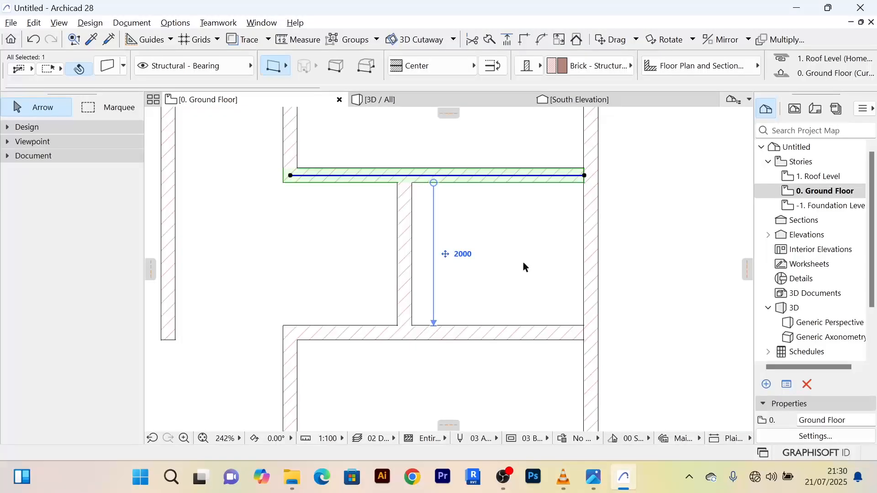
pyautogui.scroll(-5, 522, 262)
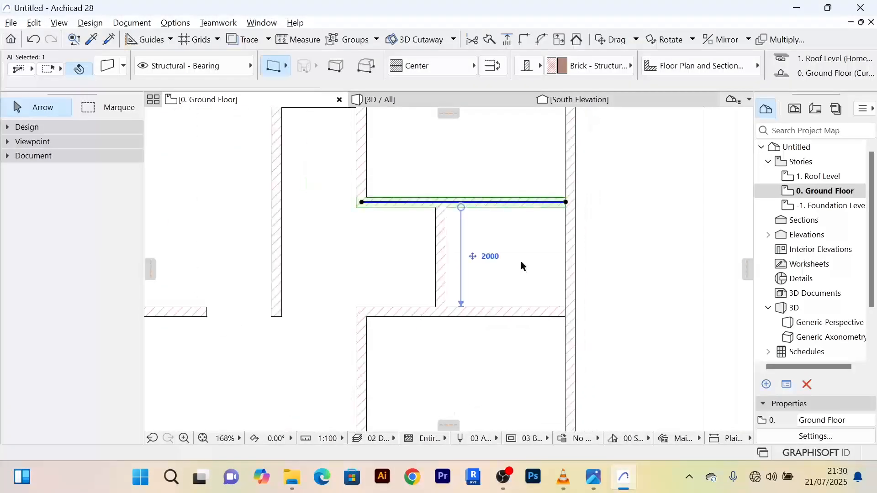
pyautogui.press('Escape')
pyautogui.scroll(4, 525, 255)
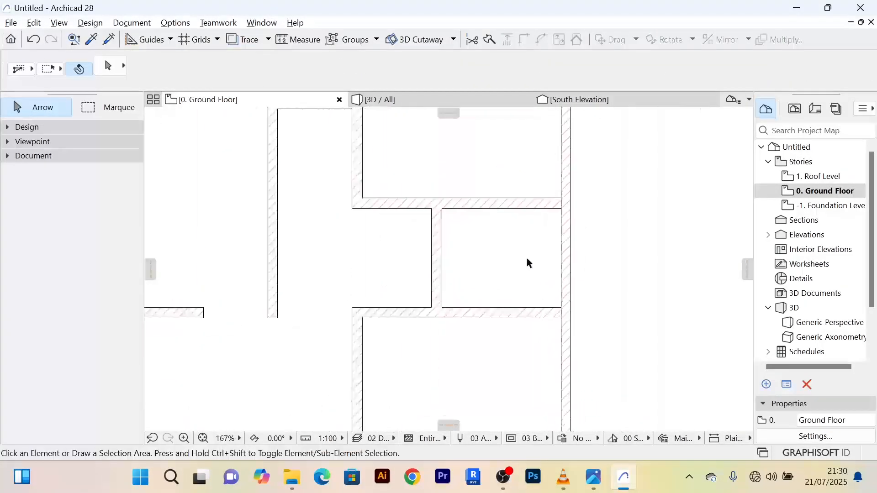
pyautogui.scroll(-4, 525, 256)
pyautogui.moveTo(526, 256); pyautogui.dragTo(515, 185, button='middle')
pyautogui.scroll(-2, 520, 225)
pyautogui.scroll(6, 521, 238)
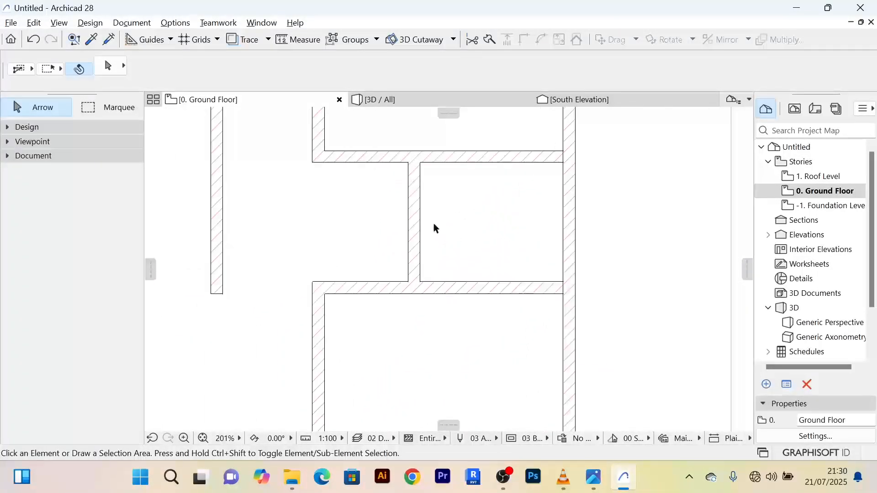
pyautogui.scroll(-3, 479, 221)
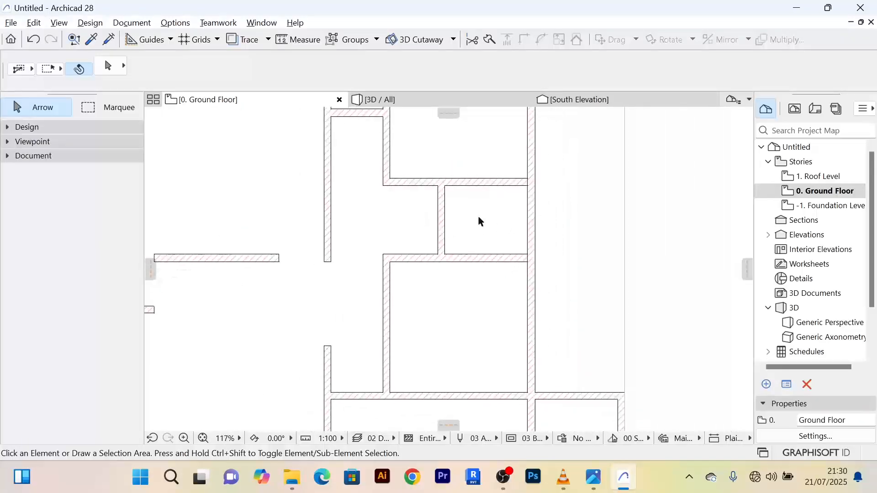
pyautogui.scroll(-3, 472, 219)
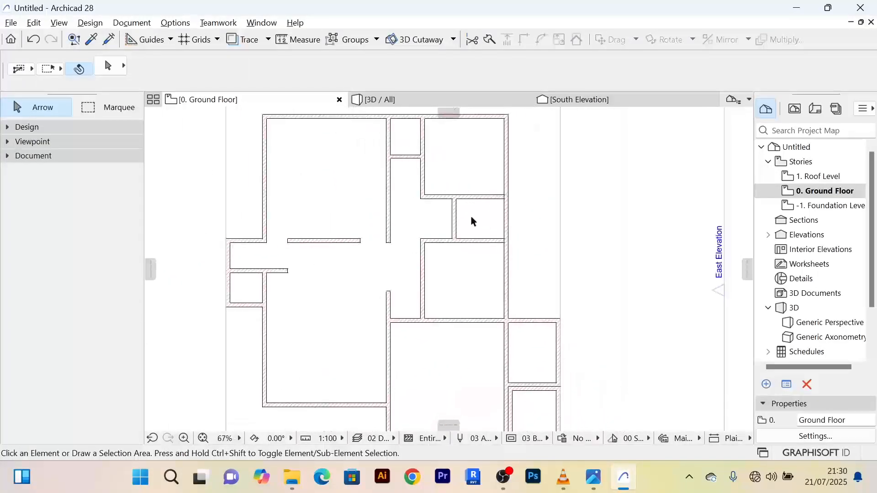
# Examine the whole ground floor layout within the outline, from the southeast rooms across to the western and northern rooms
pyautogui.scroll(-2, 475, 271)
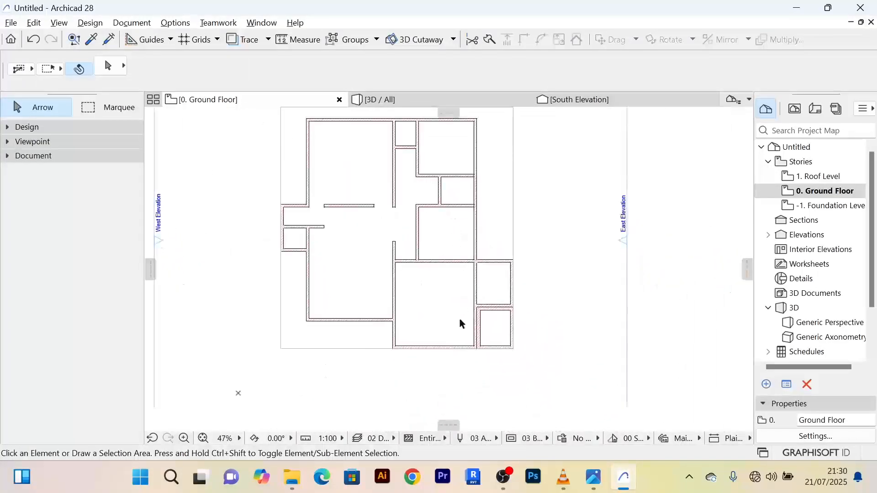
pyautogui.scroll(2, 450, 316)
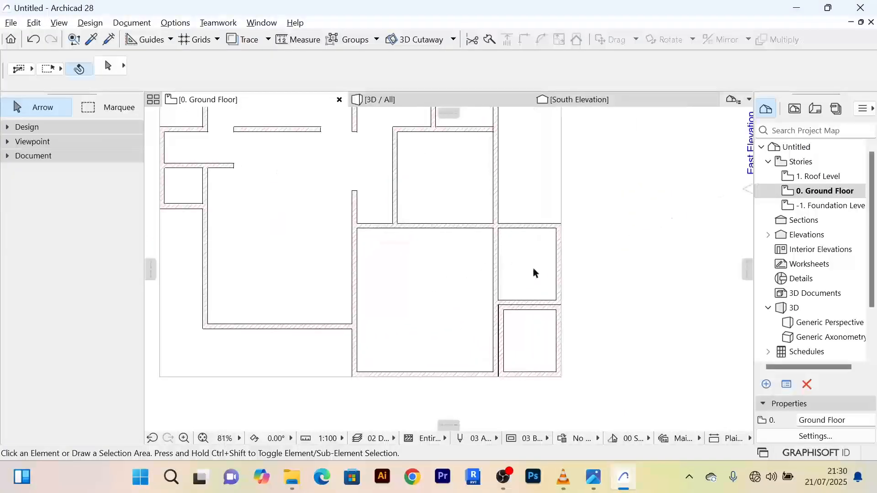
pyautogui.scroll(-2, 438, 256)
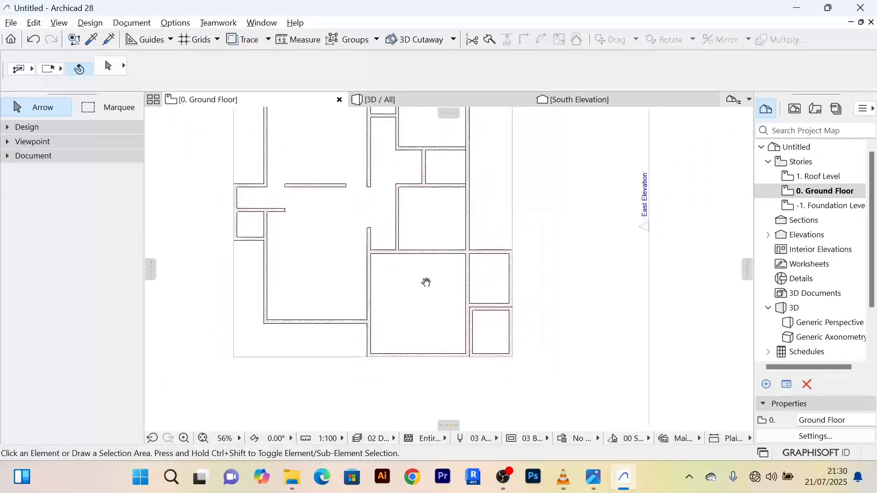
pyautogui.moveTo(305, 247); pyautogui.dragTo(350, 269, button='middle')
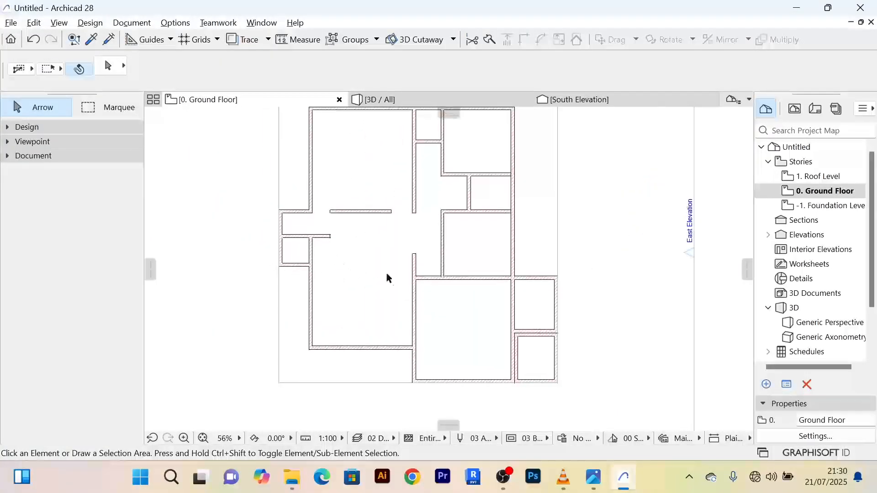
pyautogui.scroll(2, 399, 286)
pyautogui.scroll(-2, 374, 286)
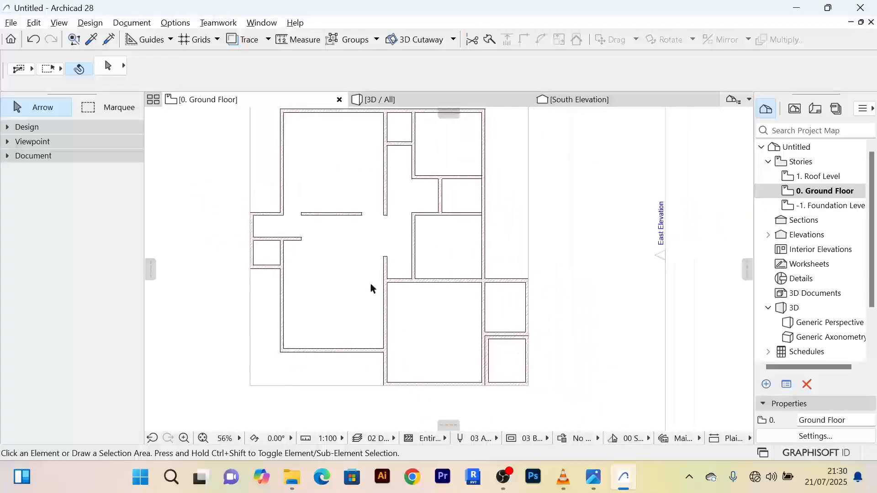
pyautogui.moveTo(368, 303); pyautogui.dragTo(371, 264, button='middle')
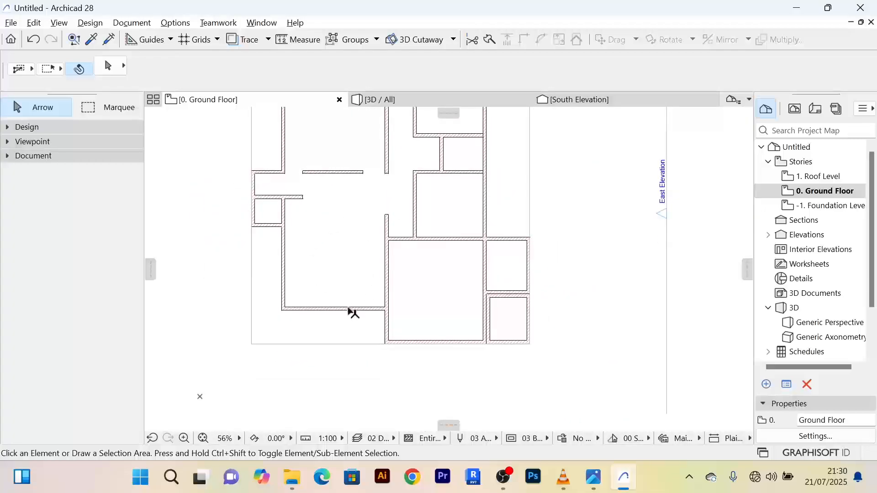
pyautogui.scroll(2, 333, 327)
pyautogui.scroll(-2, 396, 234)
pyautogui.moveTo(395, 235); pyautogui.dragTo(377, 271, button='middle')
pyautogui.moveTo(333, 303); pyautogui.dragTo(335, 375, button='middle')
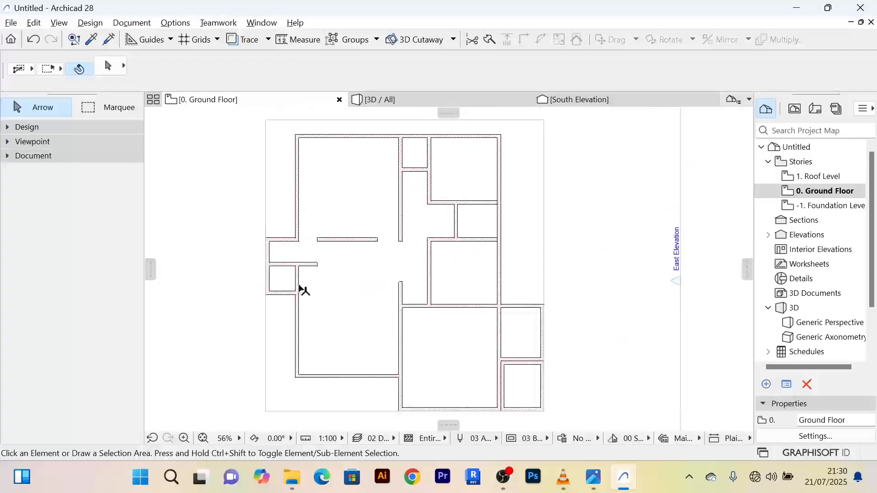
pyautogui.scroll(2, 269, 243)
pyautogui.moveTo(268, 235); pyautogui.dragTo(265, 288, button='middle')
pyautogui.scroll(-1, 361, 249)
pyautogui.scroll(-2, 383, 237)
pyautogui.moveTo(380, 193); pyautogui.dragTo(352, 194, button='middle')
pyautogui.scroll(-1, 353, 193)
pyautogui.scroll(3, 379, 183)
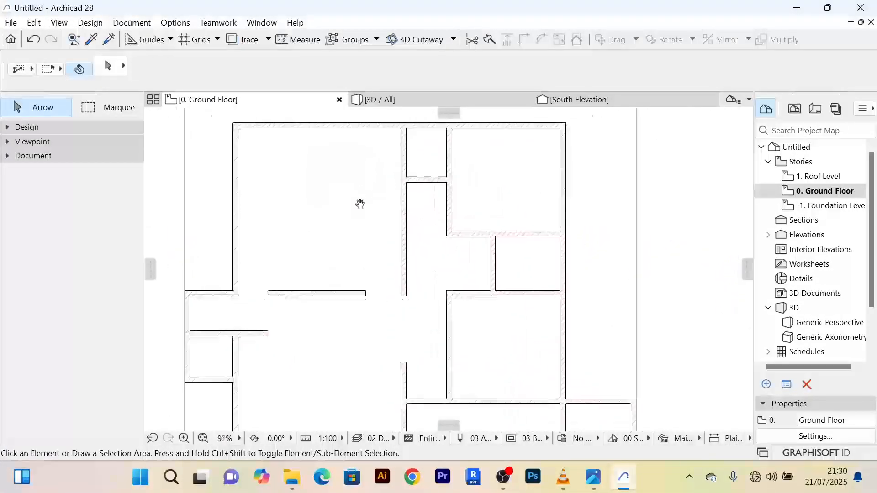
pyautogui.scroll(1, 360, 203)
pyautogui.scroll(-2, 356, 202)
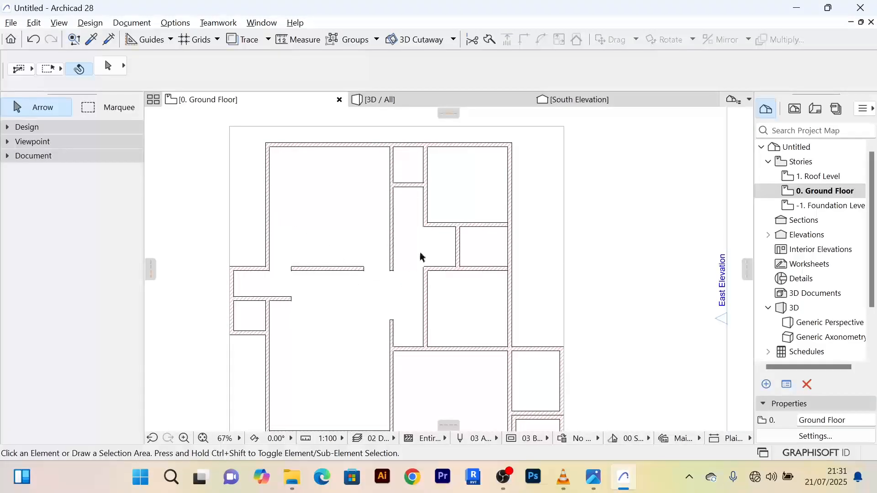
# Examine the recess along the south side, the small rooms projecting west, and the narrow room on the north side
pyautogui.scroll(-3, 359, 292)
pyautogui.scroll(3, 345, 245)
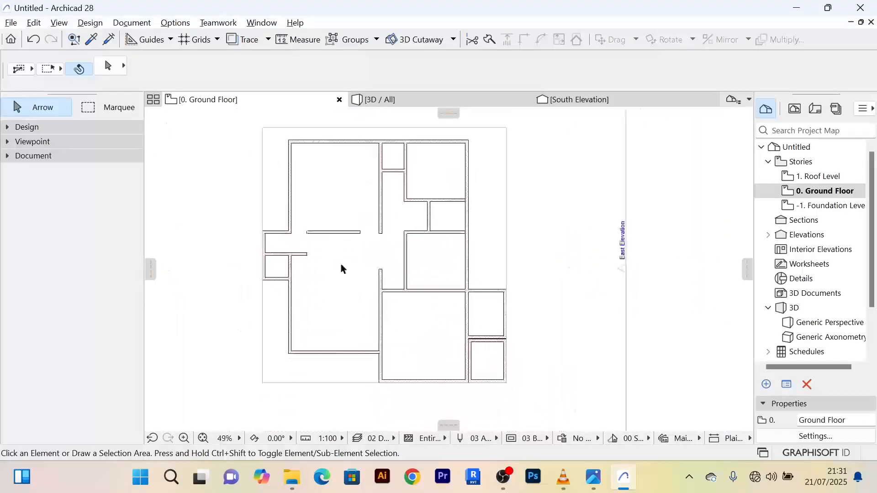
pyautogui.scroll(-3, 347, 234)
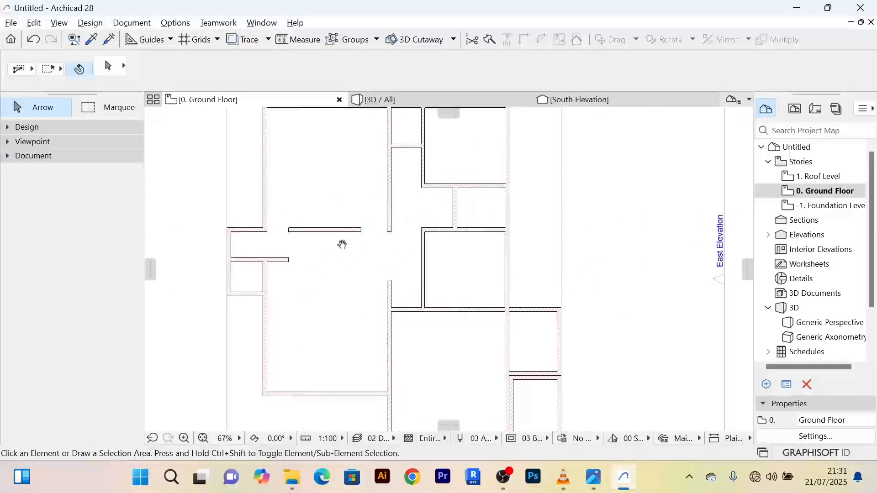
pyautogui.scroll(3, 447, 314)
pyautogui.scroll(-3, 412, 309)
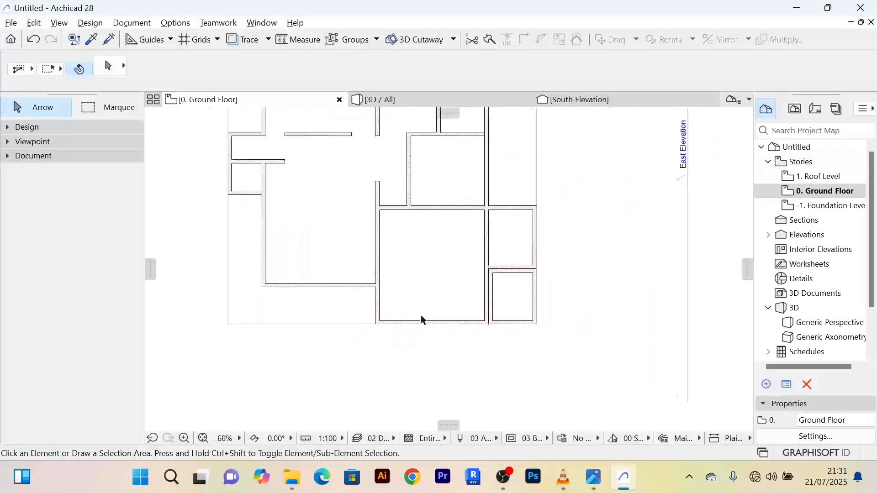
pyautogui.scroll(4, 390, 329)
pyautogui.scroll(-3, 452, 322)
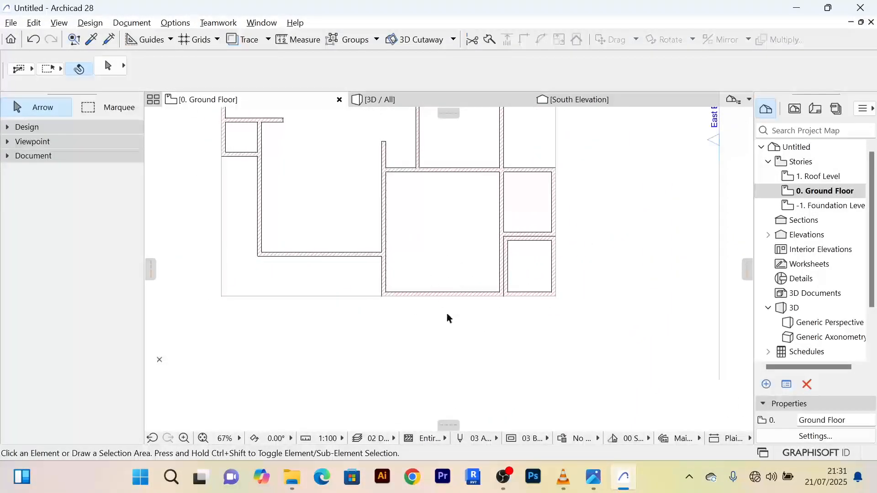
pyautogui.scroll(-2, 435, 261)
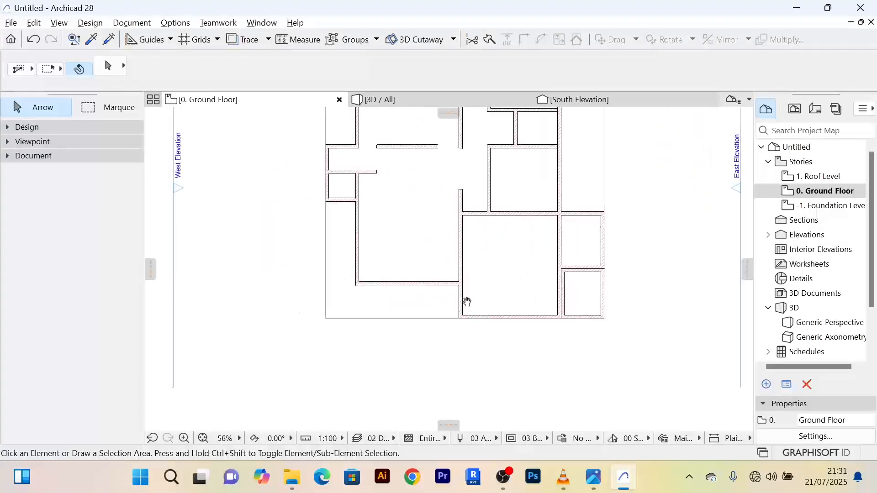
pyautogui.scroll(3, 466, 300)
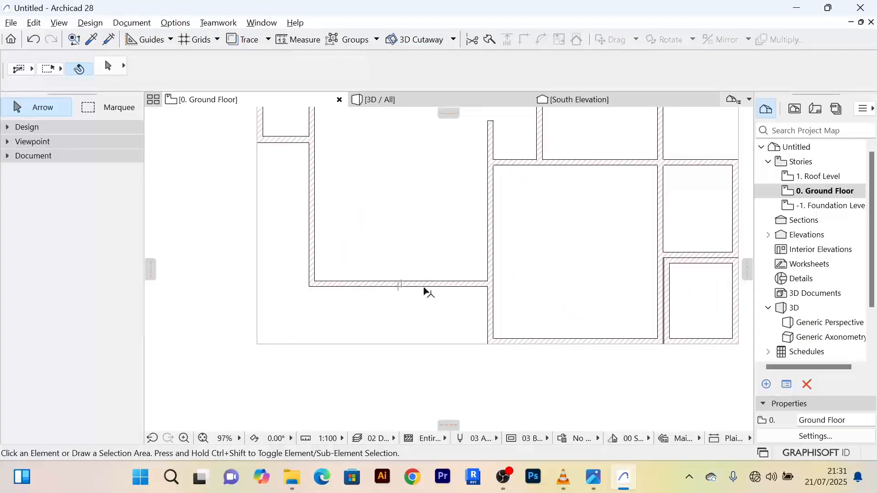
pyautogui.moveTo(306, 212); pyautogui.dragTo(448, 267, button='middle')
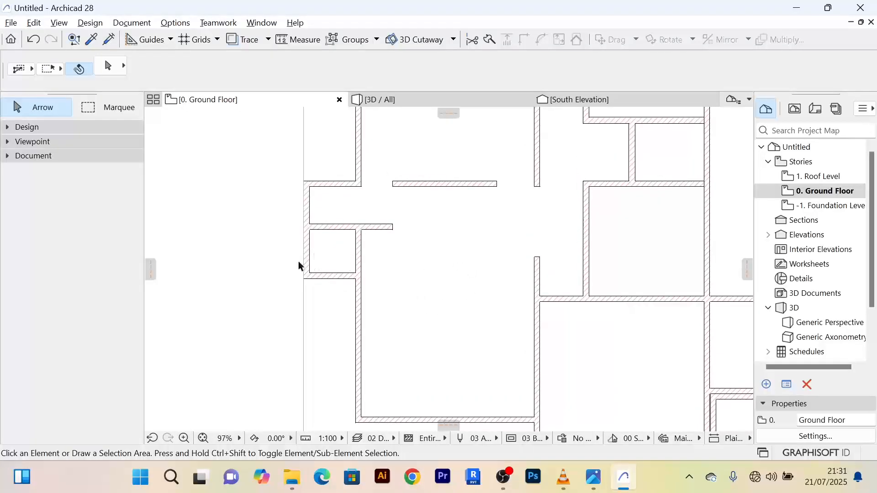
pyautogui.moveTo(340, 256); pyautogui.dragTo(340, 280, button='middle')
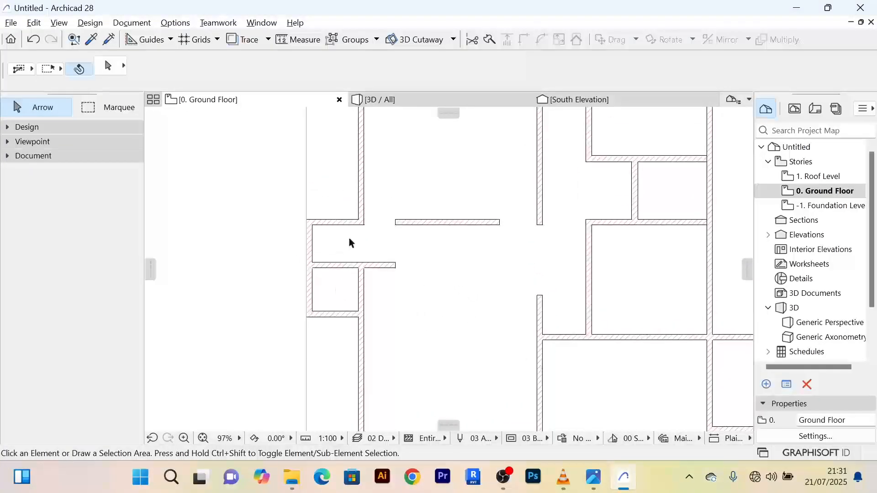
pyautogui.moveTo(349, 242); pyautogui.dragTo(327, 266, button='middle')
pyautogui.scroll(-3, 294, 273)
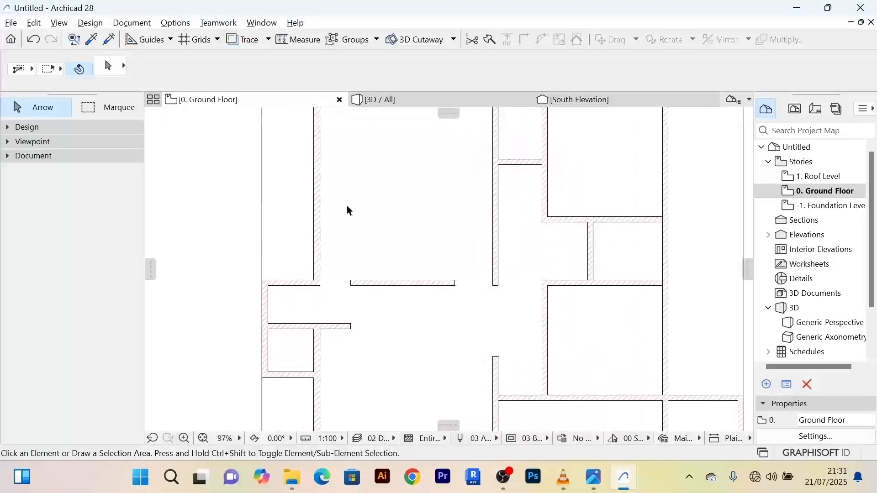
pyautogui.scroll(-1, 344, 207)
pyautogui.scroll(1, 305, 212)
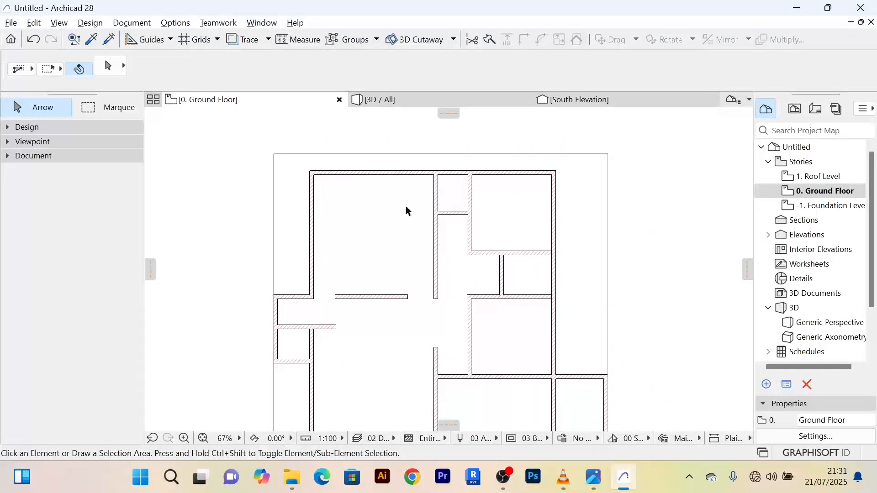
pyautogui.scroll(4, 407, 207)
pyautogui.scroll(-2, 402, 180)
pyautogui.scroll(3, 398, 188)
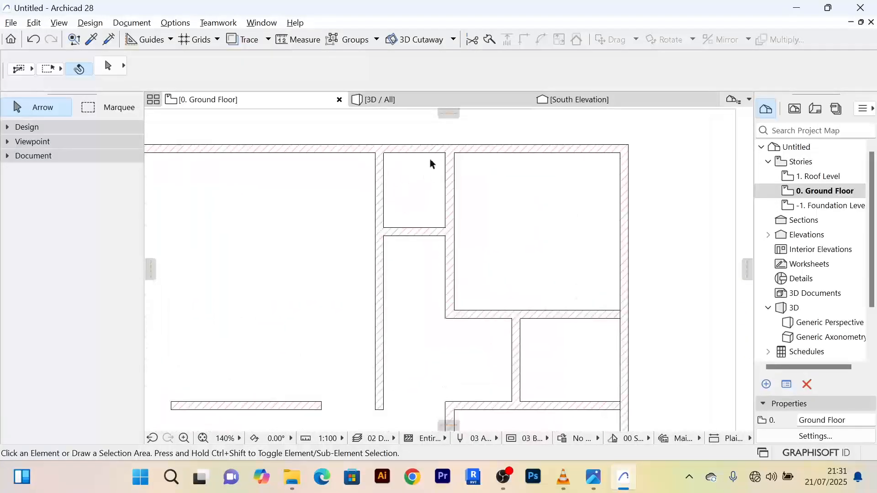
# Examine the northern rooms of the ground floor plan and the walls running down its east side
pyautogui.scroll(-2, 441, 164)
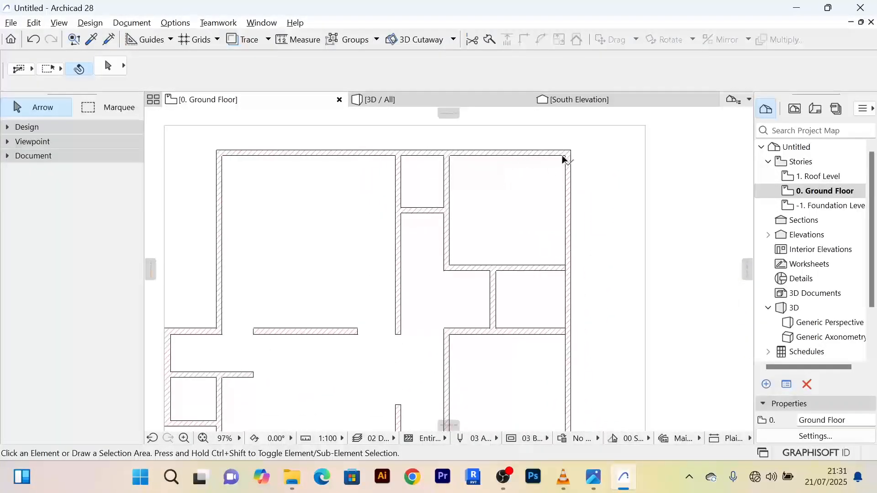
pyautogui.scroll(-1, 548, 220)
pyautogui.scroll(-1, 555, 261)
pyautogui.scroll(2, 544, 257)
pyautogui.scroll(-3, 547, 254)
pyautogui.scroll(3, 544, 259)
pyautogui.scroll(-3, 567, 317)
pyautogui.scroll(3, 568, 346)
pyautogui.scroll(-3, 546, 328)
pyautogui.scroll(5, 539, 329)
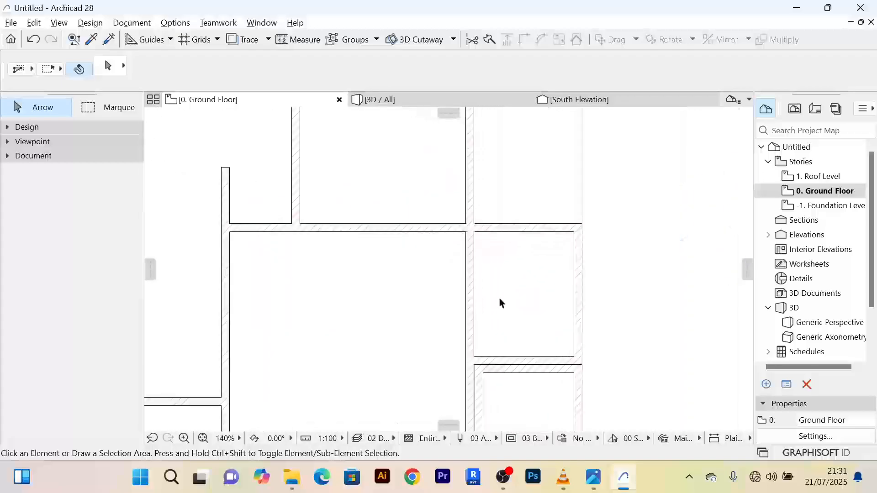
# Examine the two small rooms projecting east beside the large southeast room and their fit within the outline
pyautogui.scroll(-1, 507, 296)
pyautogui.scroll(2, 490, 278)
pyautogui.scroll(-3, 538, 274)
pyautogui.scroll(3, 569, 275)
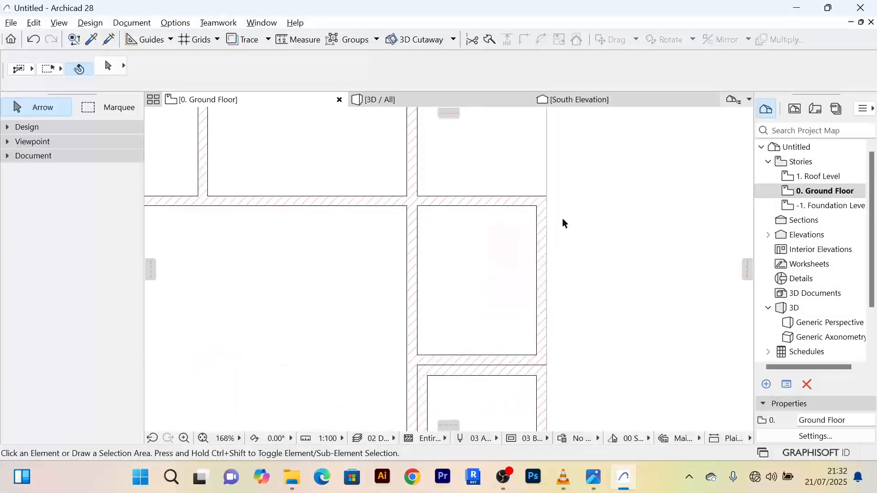
pyautogui.scroll(-3, 561, 220)
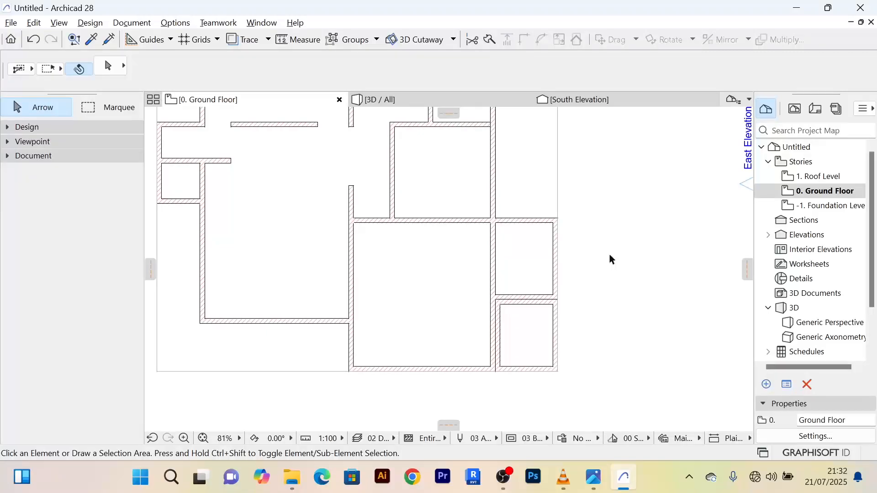
pyautogui.scroll(-5, 612, 260)
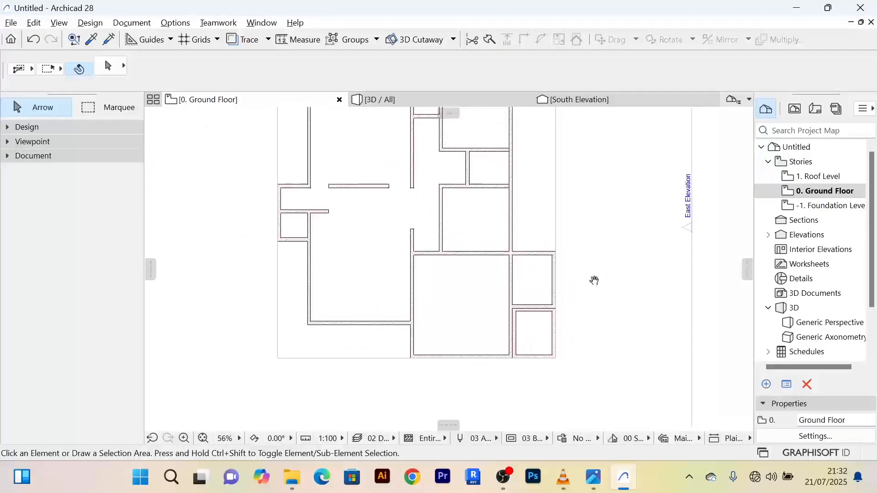
pyautogui.scroll(3, 540, 272)
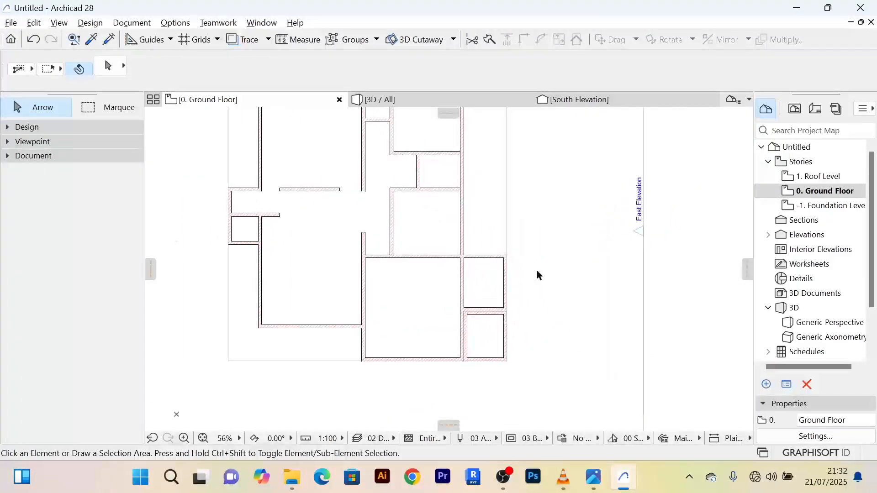
pyautogui.scroll(-2, 540, 272)
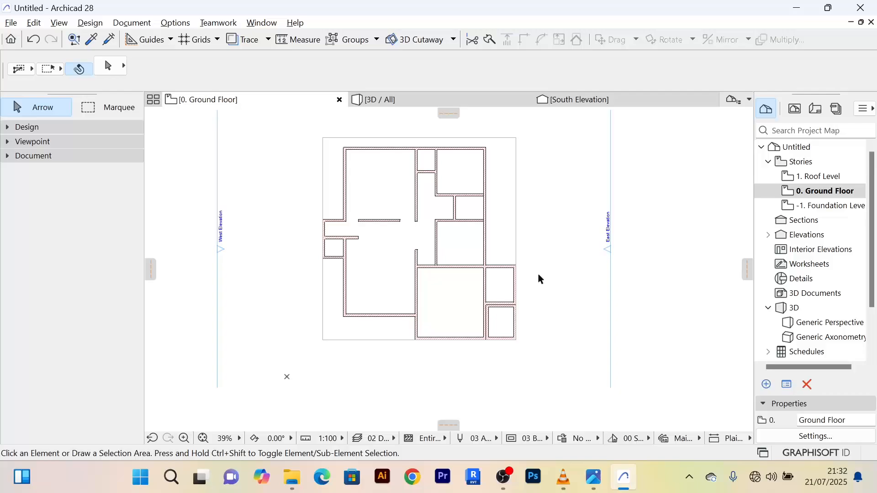
# Check the modelled walls in the 3D view, then return to the ground floor plan
pyautogui.click(402, 100)
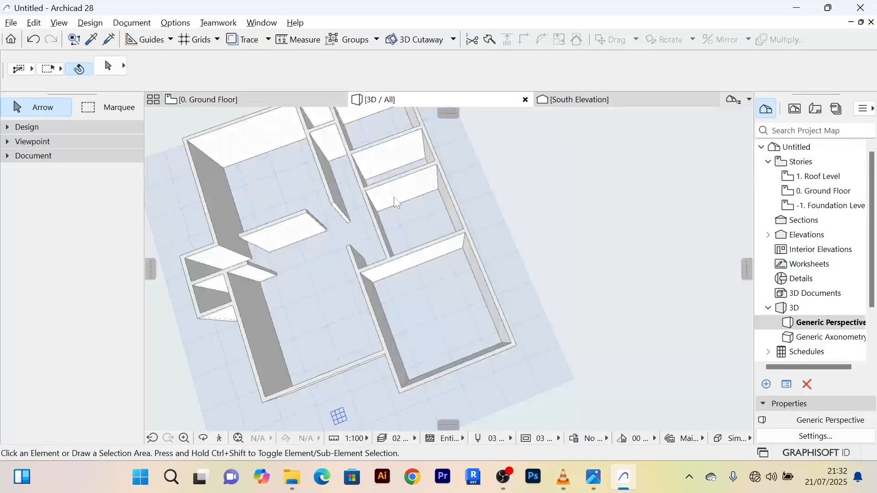
pyautogui.click(250, 100)
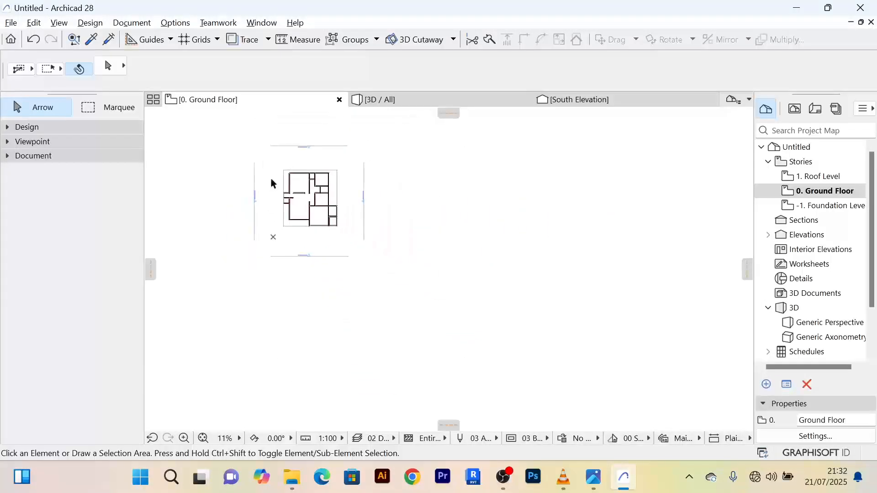
pyautogui.scroll(3, 285, 177)
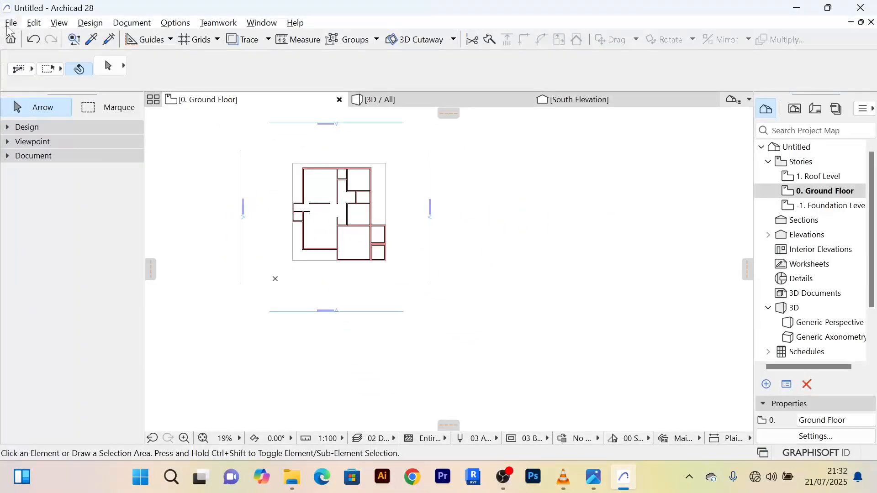
# Save the plan to the Desktop as an Archicad Solo Project (.pln) named Untitled
pyautogui.click(11, 23)
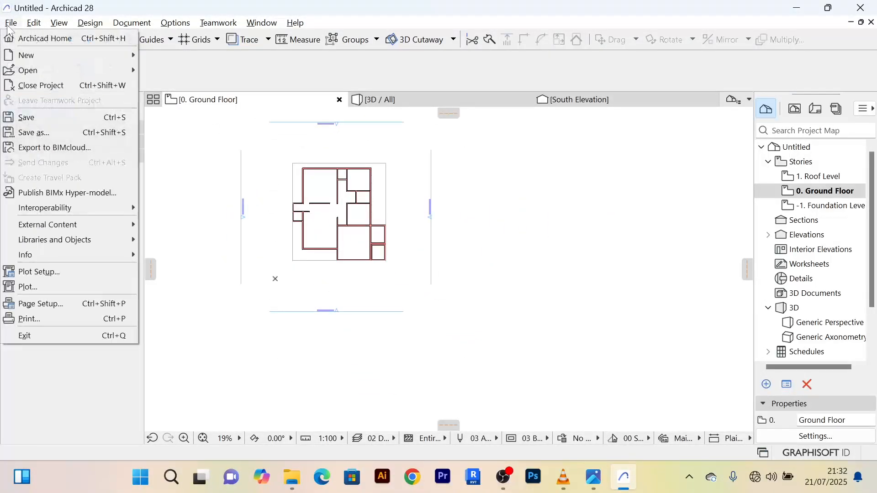
pyautogui.click(37, 130)
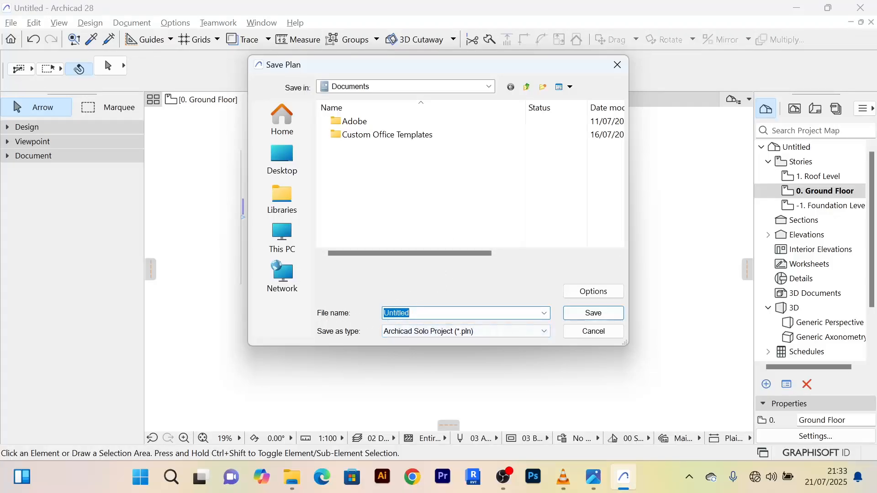
pyautogui.click(296, 239)
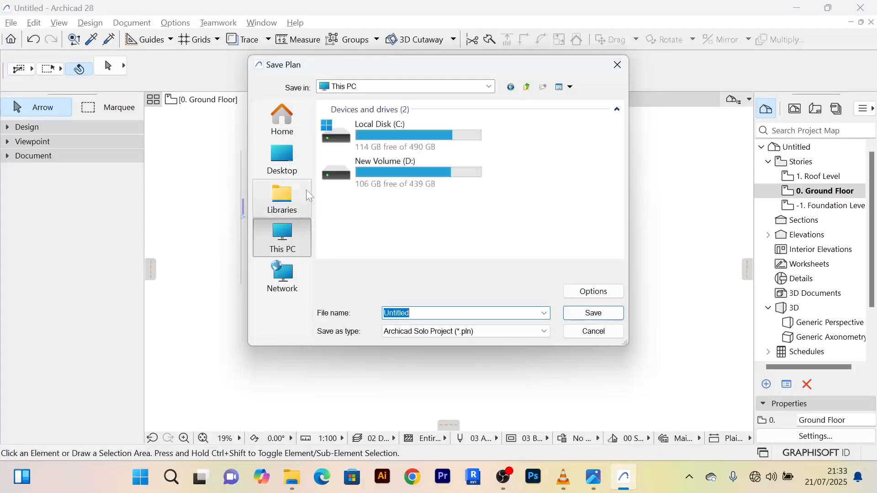
pyautogui.click(275, 159)
pyautogui.click(279, 242)
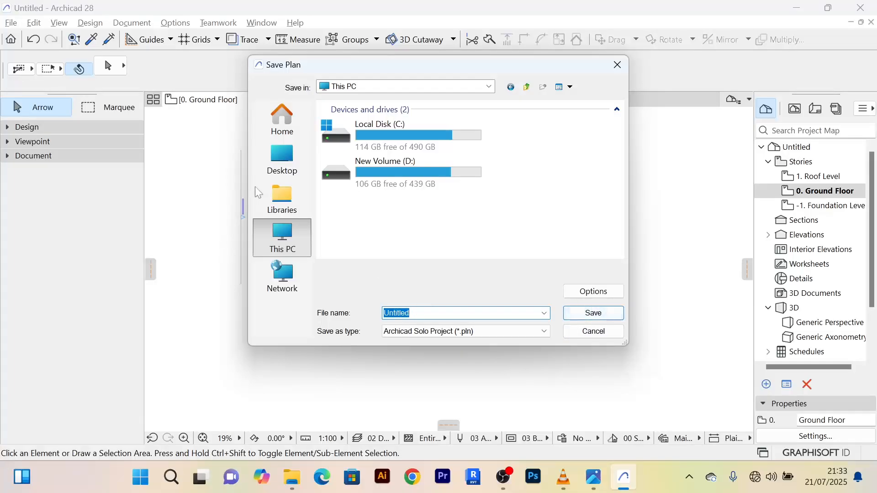
pyautogui.click(290, 167)
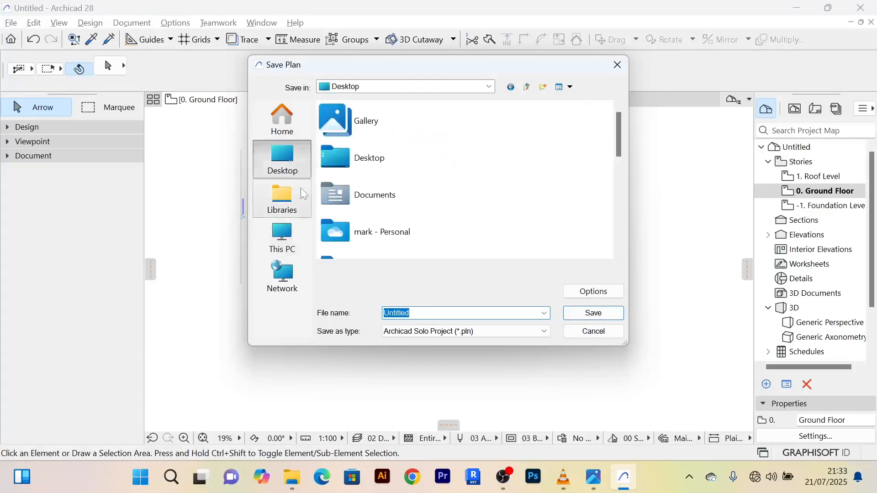
pyautogui.click(590, 314)
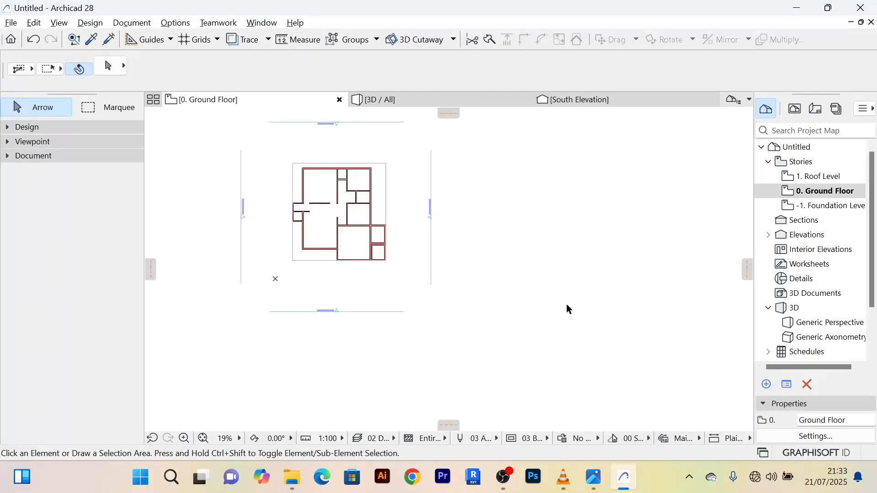
# Examine the overall ground floor layout, from the central open area and southeast rooms to the full outline
pyautogui.scroll(3, 435, 236)
pyautogui.moveTo(358, 209); pyautogui.dragTo(437, 252, button='middle')
pyautogui.scroll(3, 354, 267)
pyautogui.scroll(-4, 350, 258)
pyautogui.scroll(4, 368, 264)
pyautogui.scroll(-4, 369, 265)
pyautogui.scroll(4, 340, 237)
pyautogui.scroll(2, 341, 228)
pyautogui.scroll(-2, 341, 229)
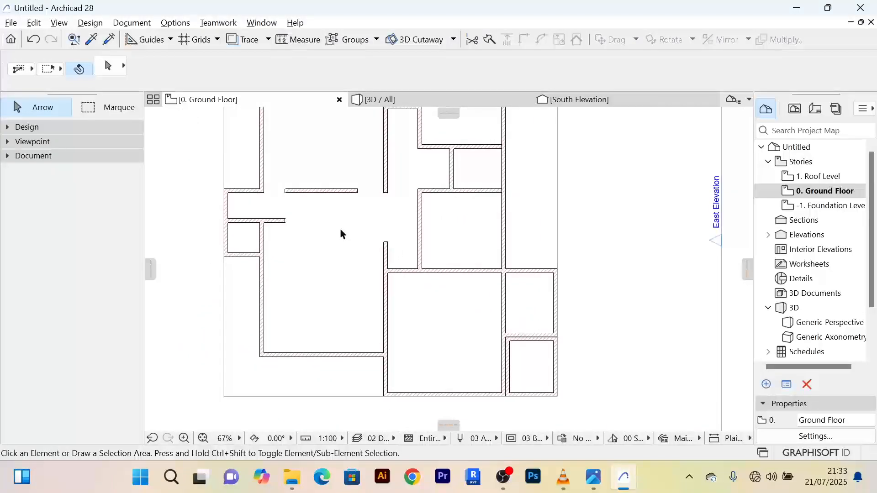
pyautogui.scroll(-2, 341, 228)
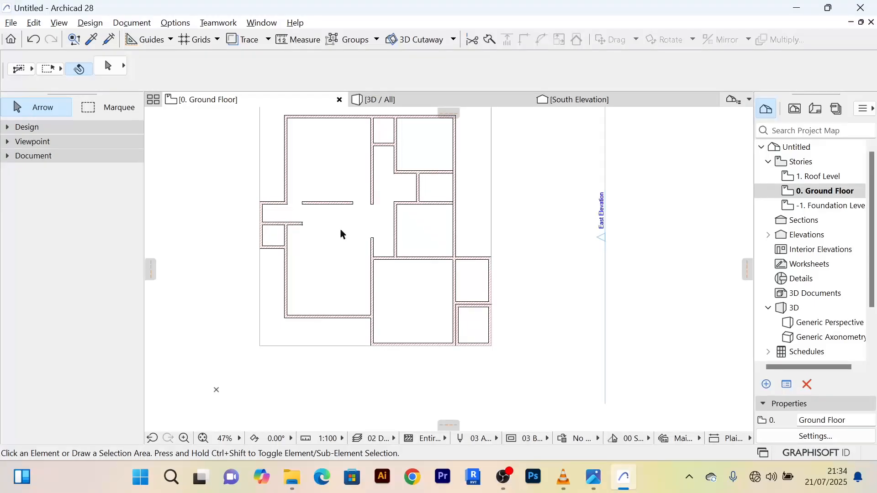
pyautogui.scroll(-2, 341, 229)
pyautogui.moveTo(339, 235); pyautogui.dragTo(326, 267, button='middle')
pyautogui.scroll(-4, 326, 281)
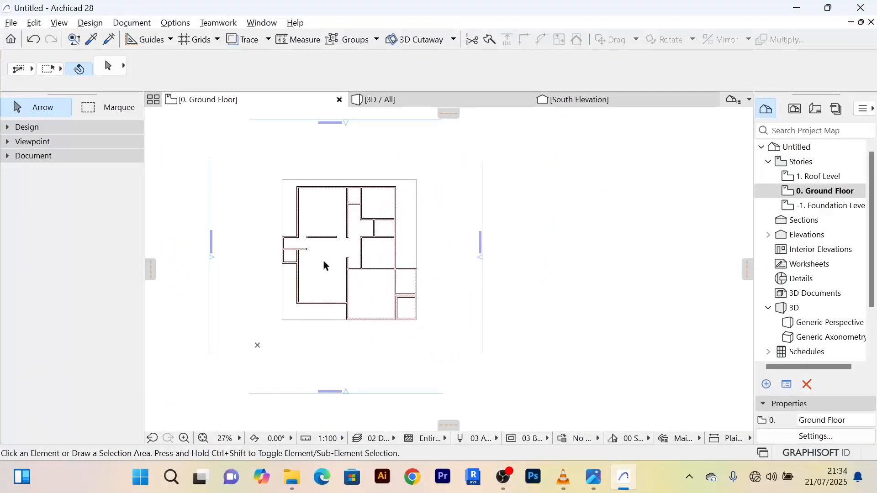